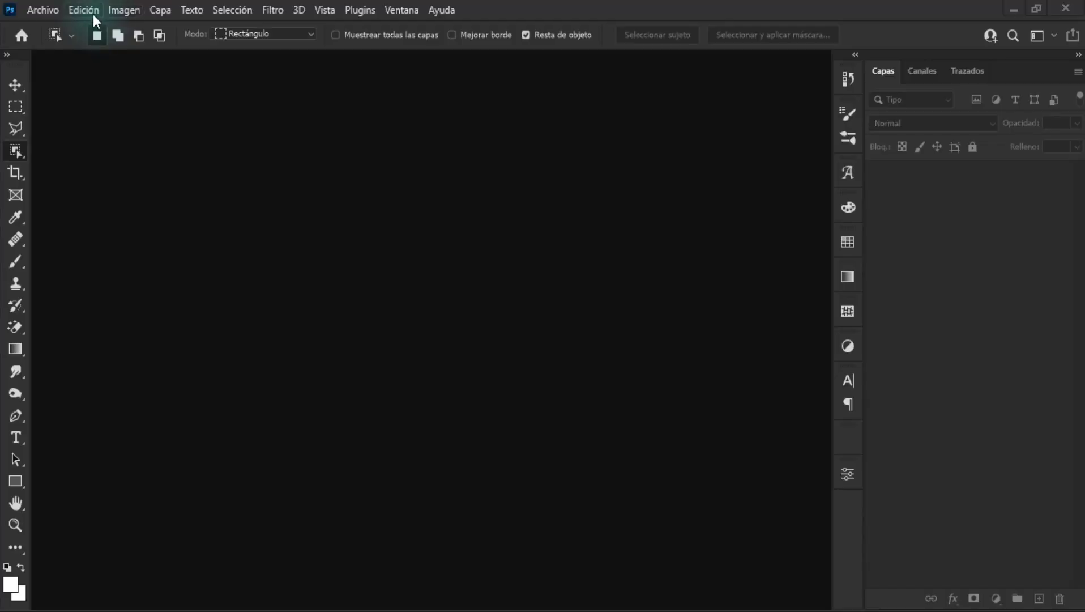
- Open the New Document dialog from the Archivo menu
left_click(43, 10)
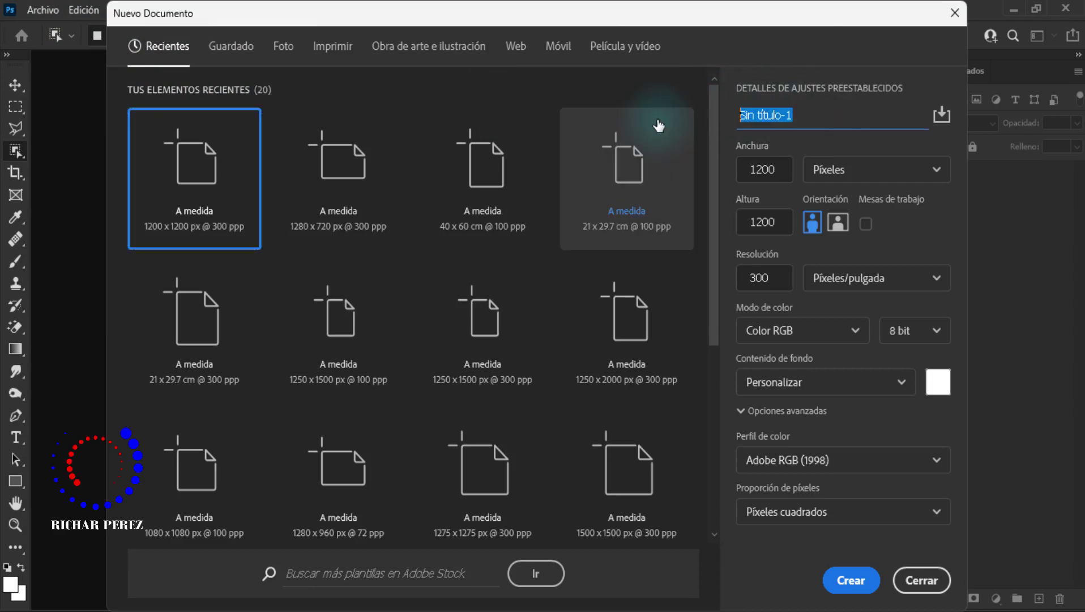
- Name the document 'flyer' at 1200 × 1200 px, 100 ppi resolution, RGB colour
type("flyer")
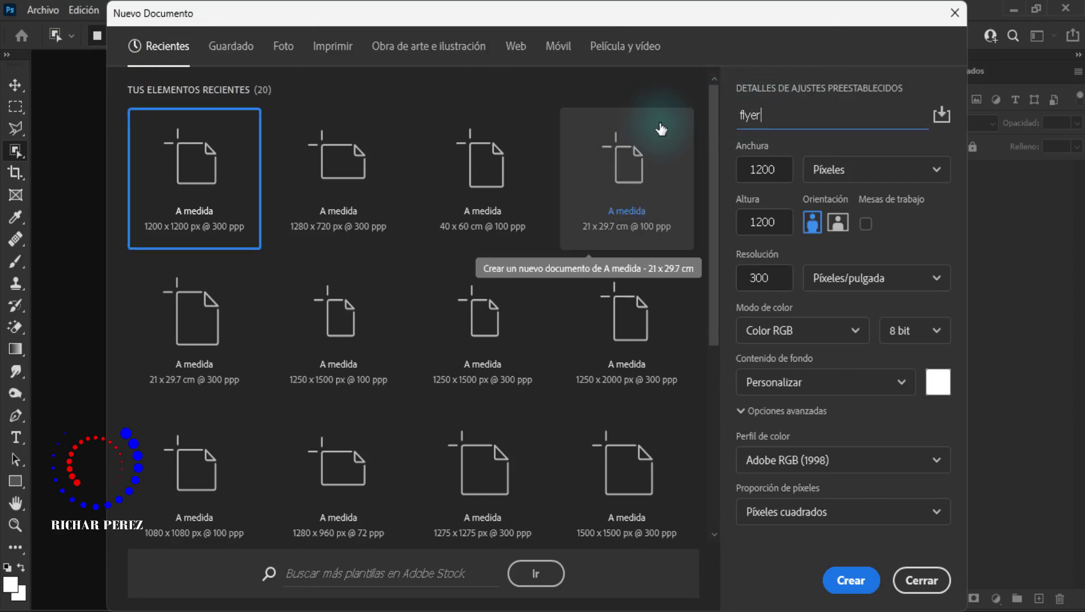
left_click(767, 167)
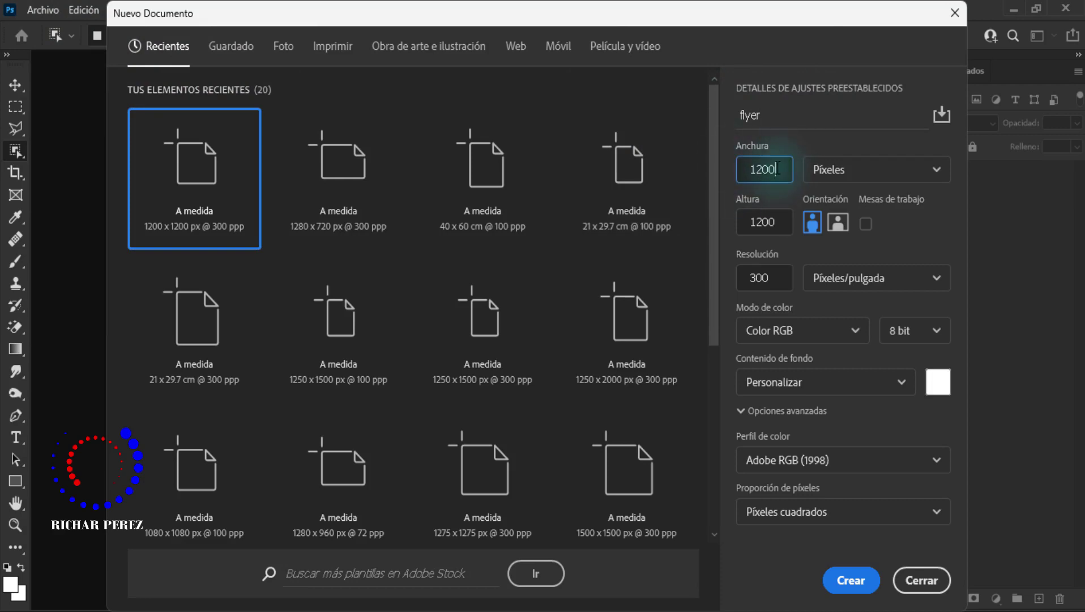
double_click(777, 168)
key("Tab")
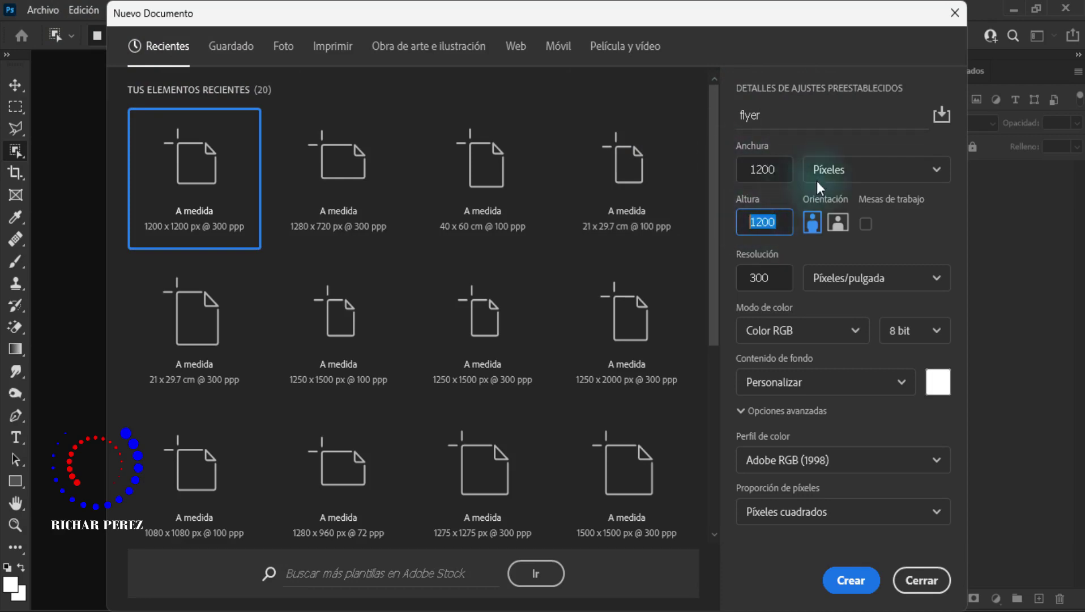
left_click(779, 276)
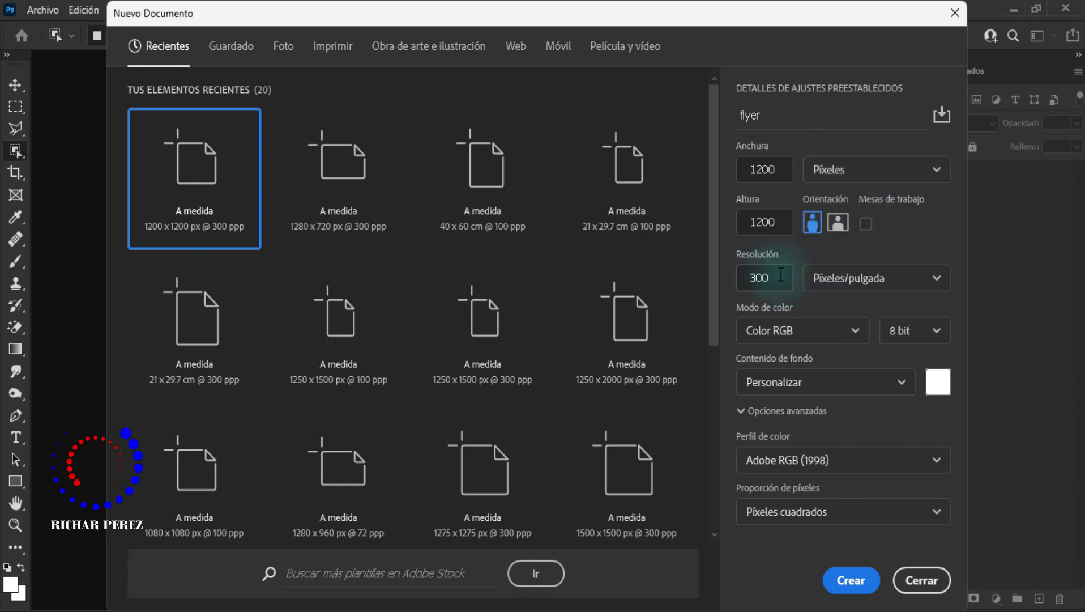
double_click(781, 276)
type("10")
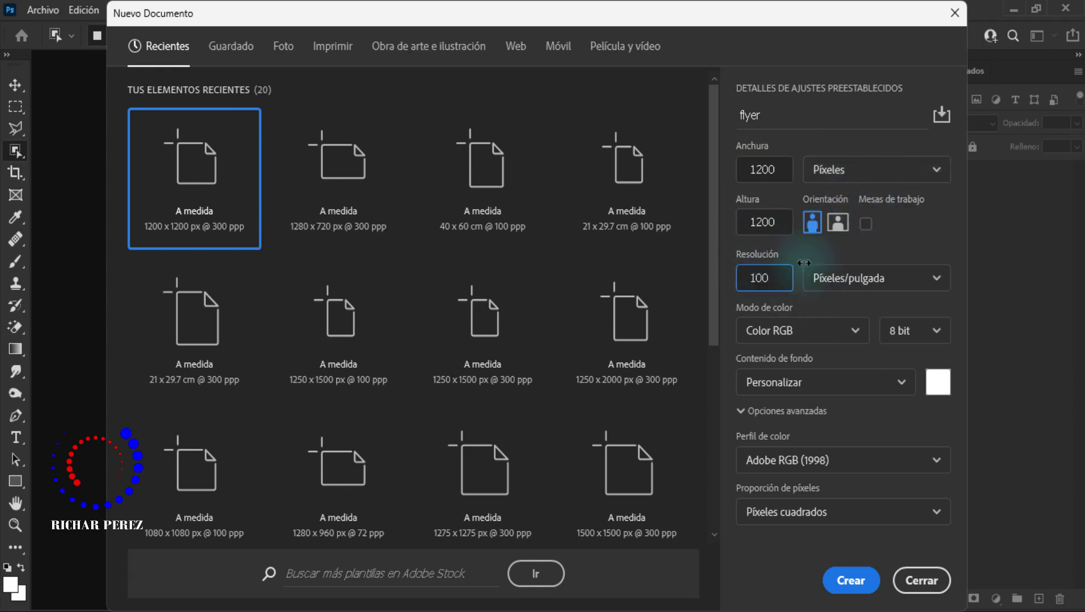
left_click(811, 339)
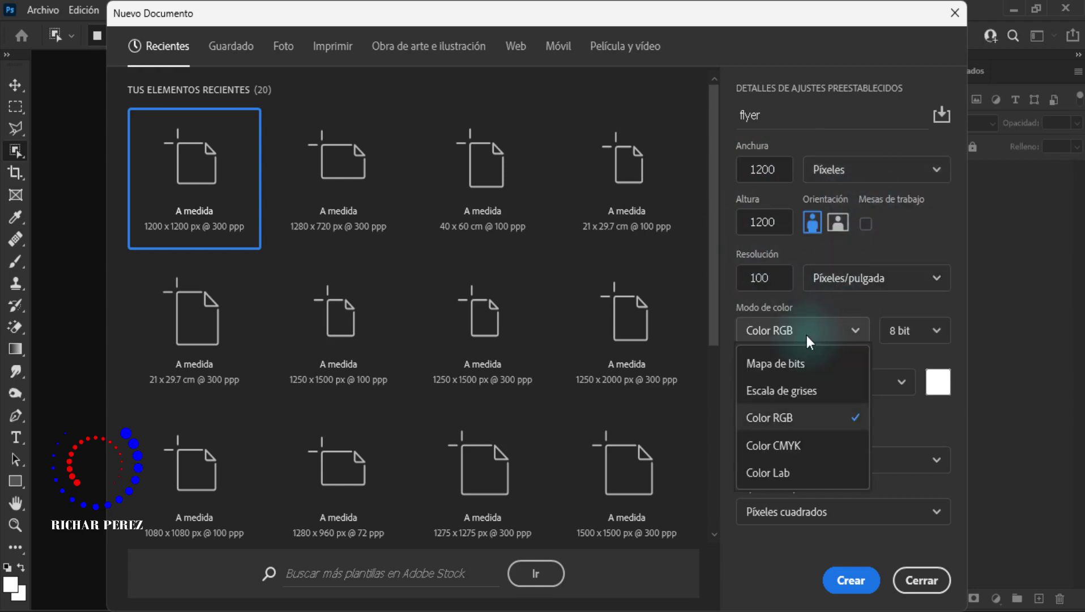
left_click(787, 416)
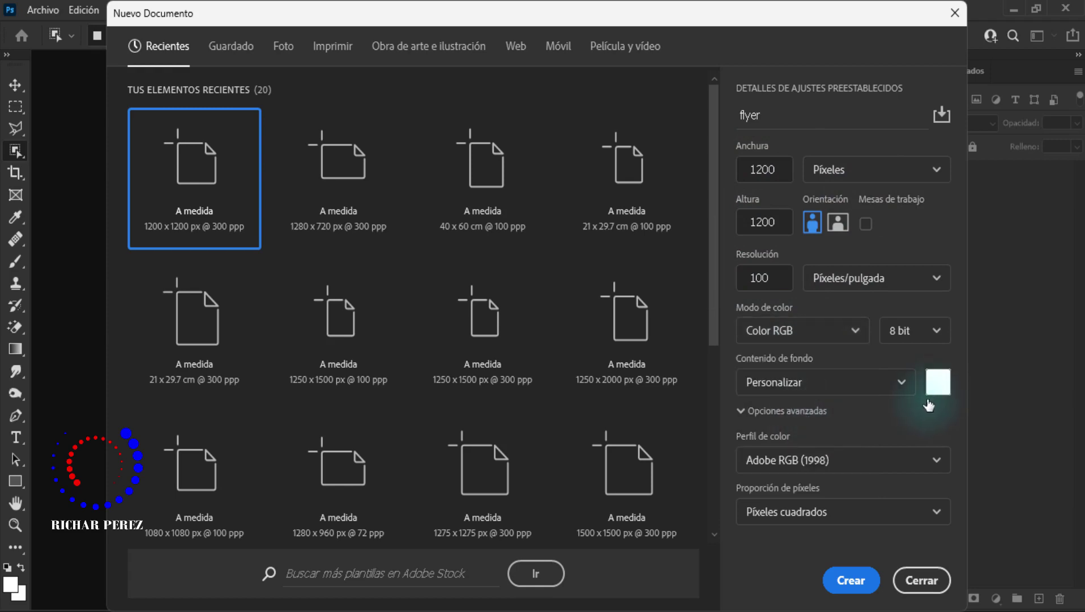
- Create the blank 1200 × 1200 flyer canvas and fit the whole page in the window
left_click(847, 587)
left_click(484, 260)
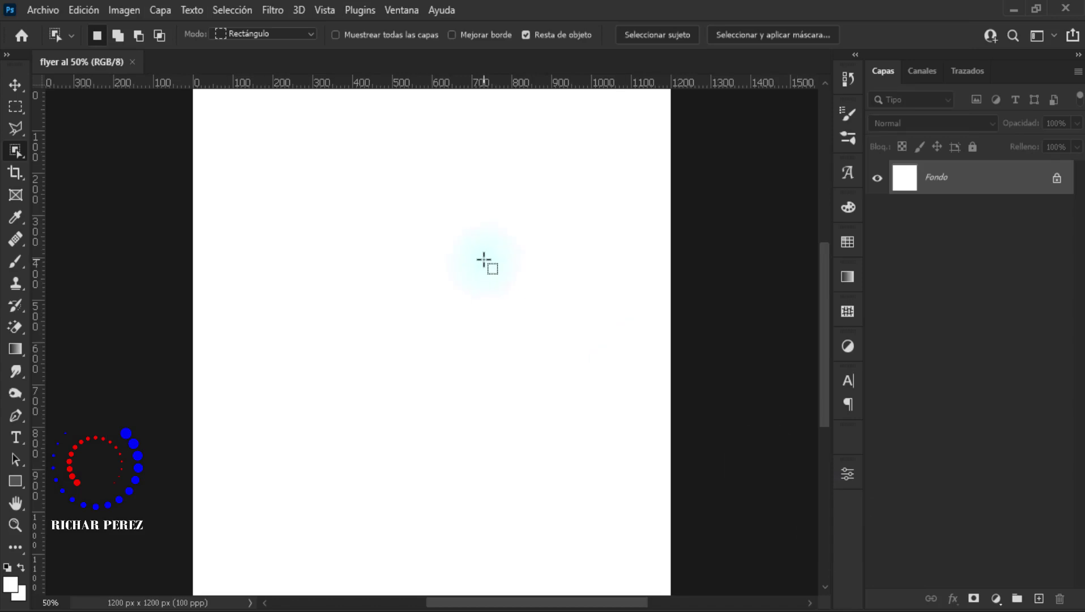
key("ctrl+0")
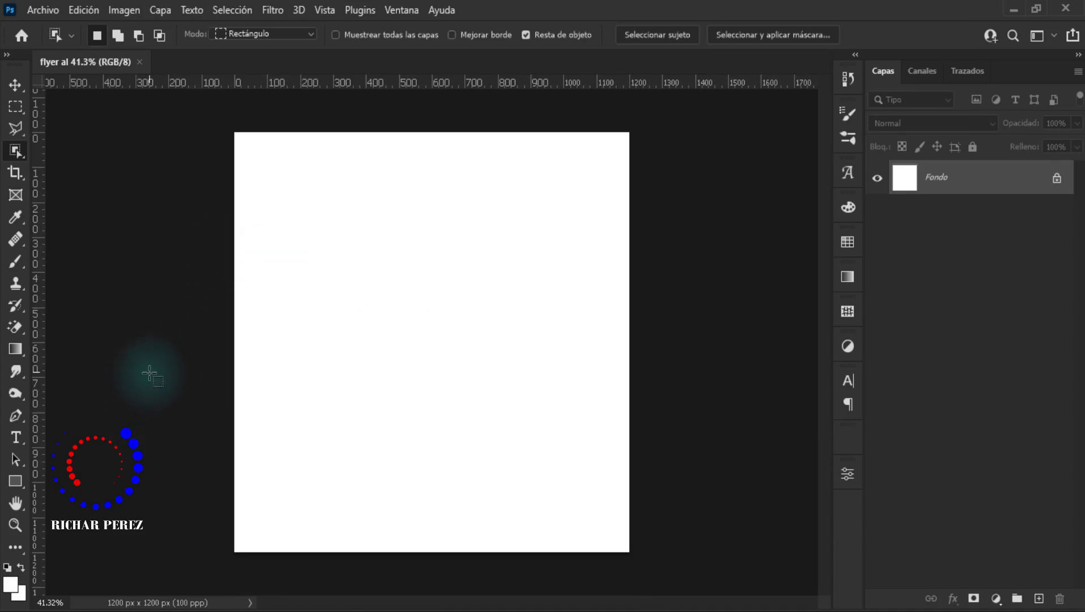
left_click(43, 9)
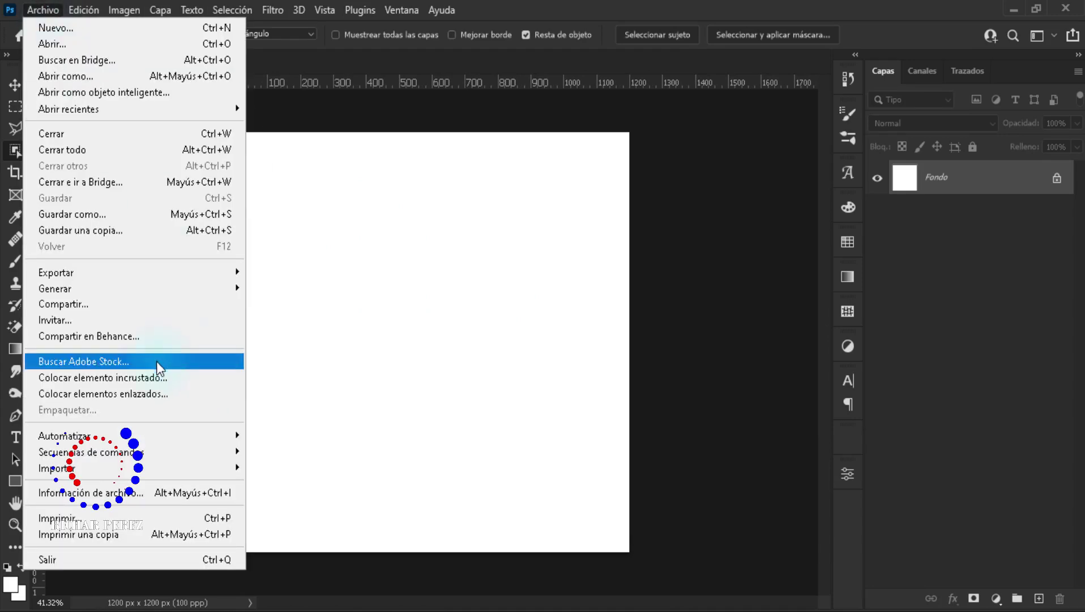
- Embed the ofertas tag image onto the flyer
left_click(160, 378)
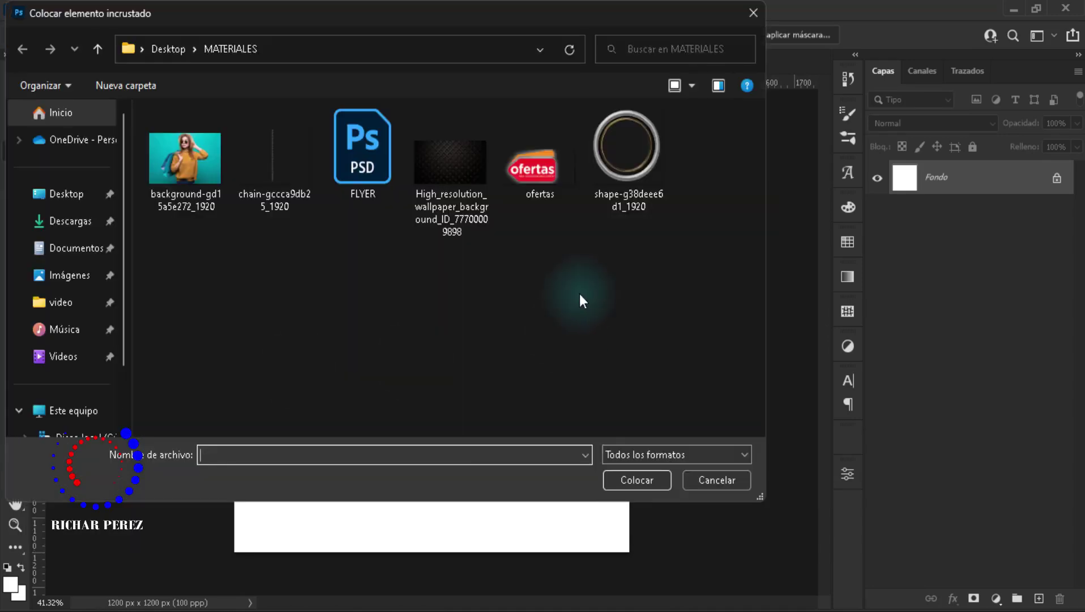
left_click(504, 180)
left_click(636, 481)
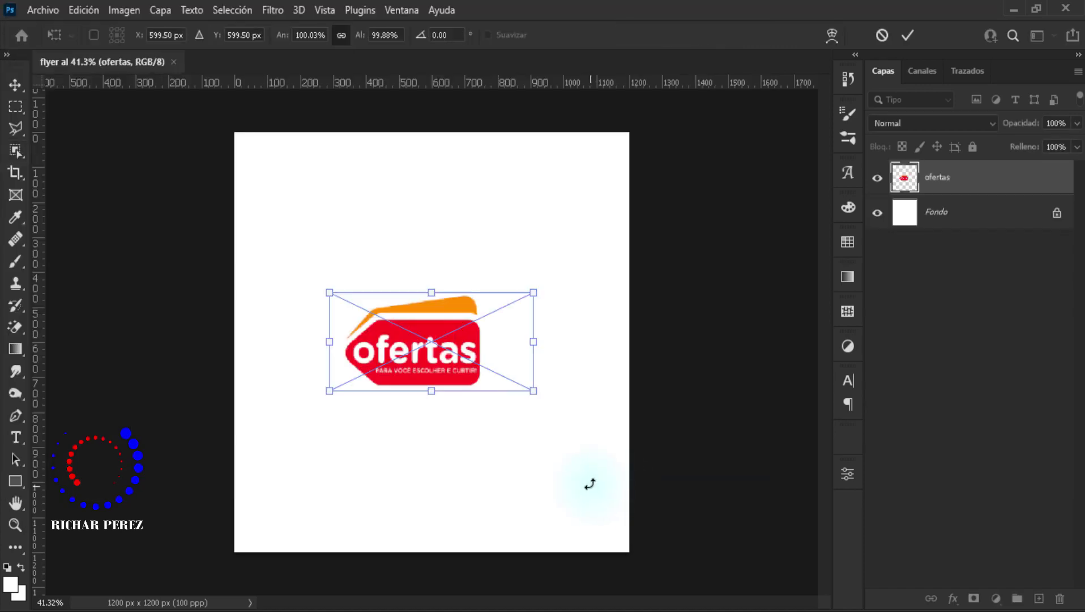
- Enlarge the ofertas tag to about 132%, mirror it horizontally, and zoom in
mouse_move(537, 344)
left_mouse_down()
mouse_move(573, 350)
mouse_move(513, 336)
left_mouse_up()
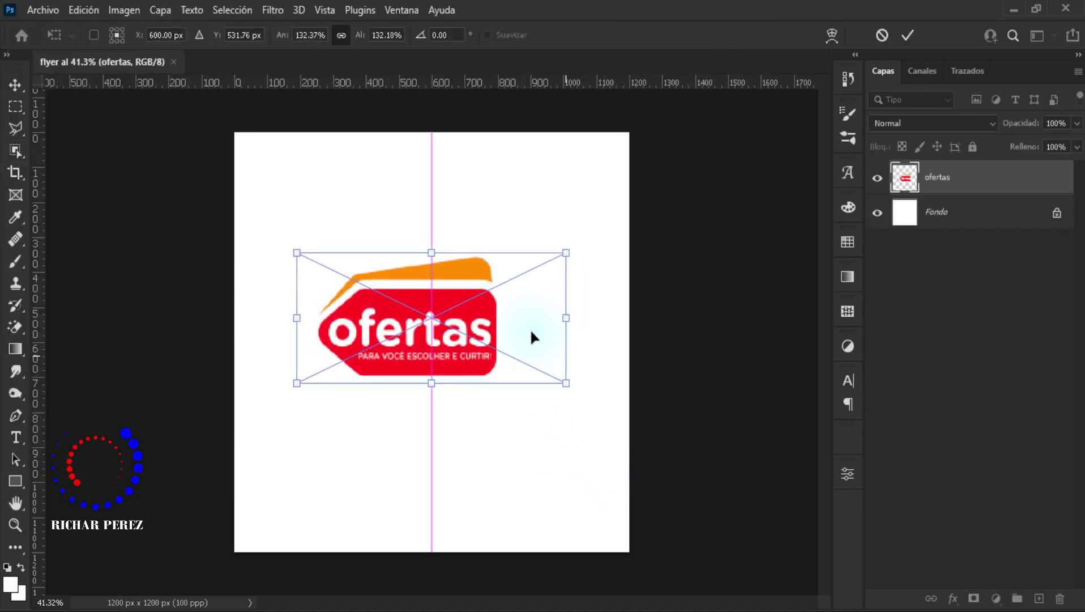
right_click(490, 328)
left_click(560, 304)
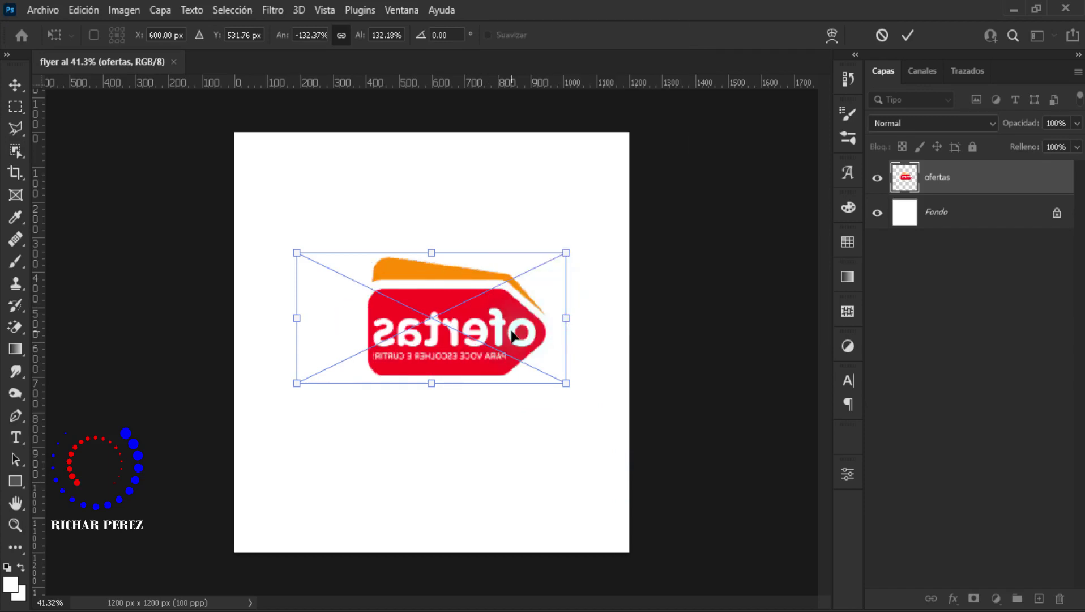
key("w")
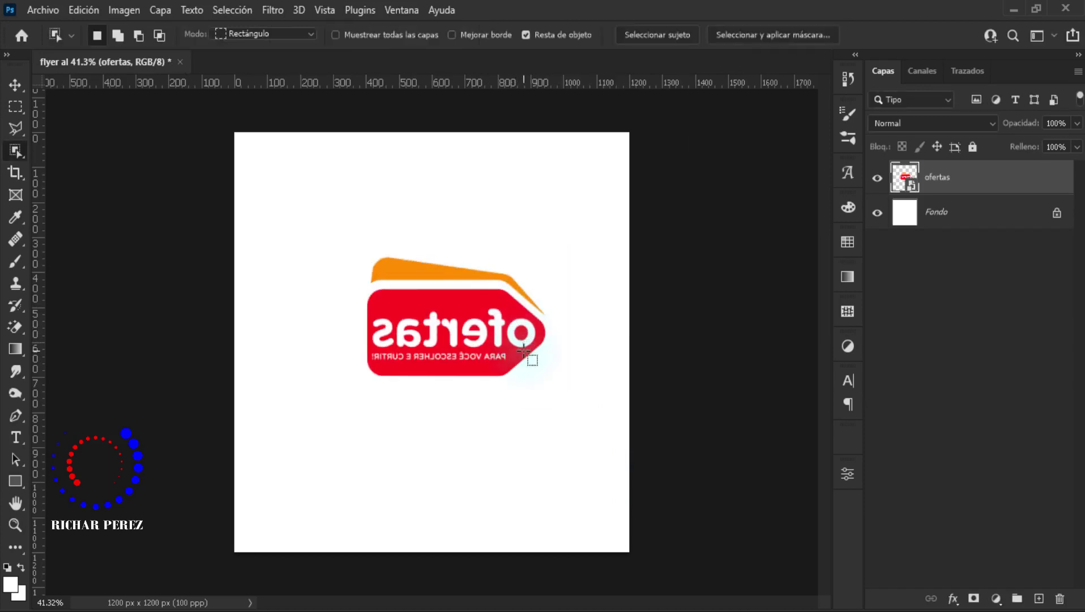
scroll(482, 332, "up", 2)
scroll(441, 332, "up", 2)
scroll(391, 332, "up", 2)
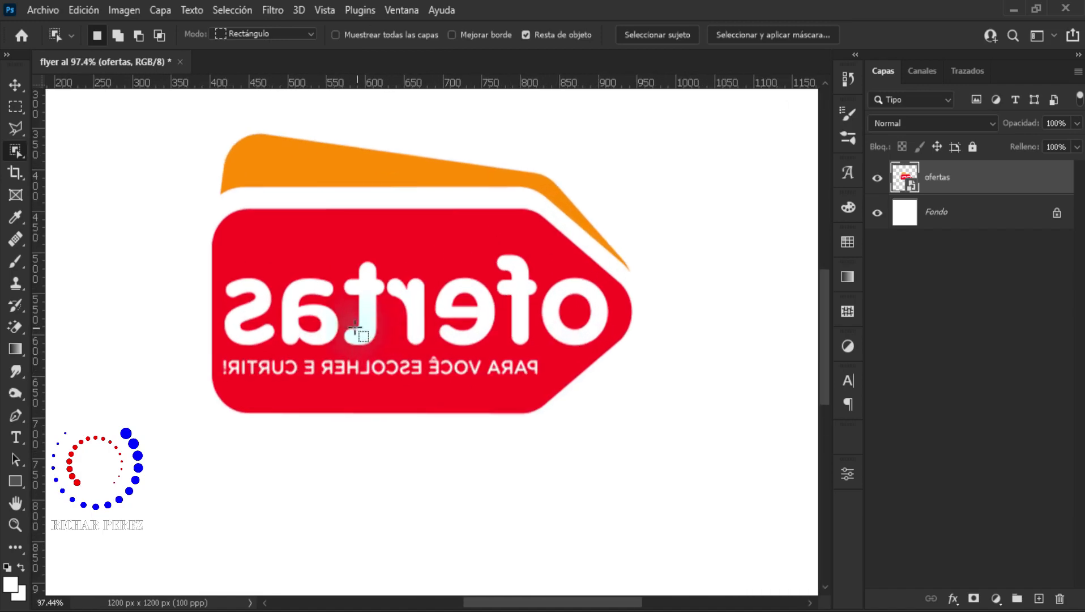
key("p")
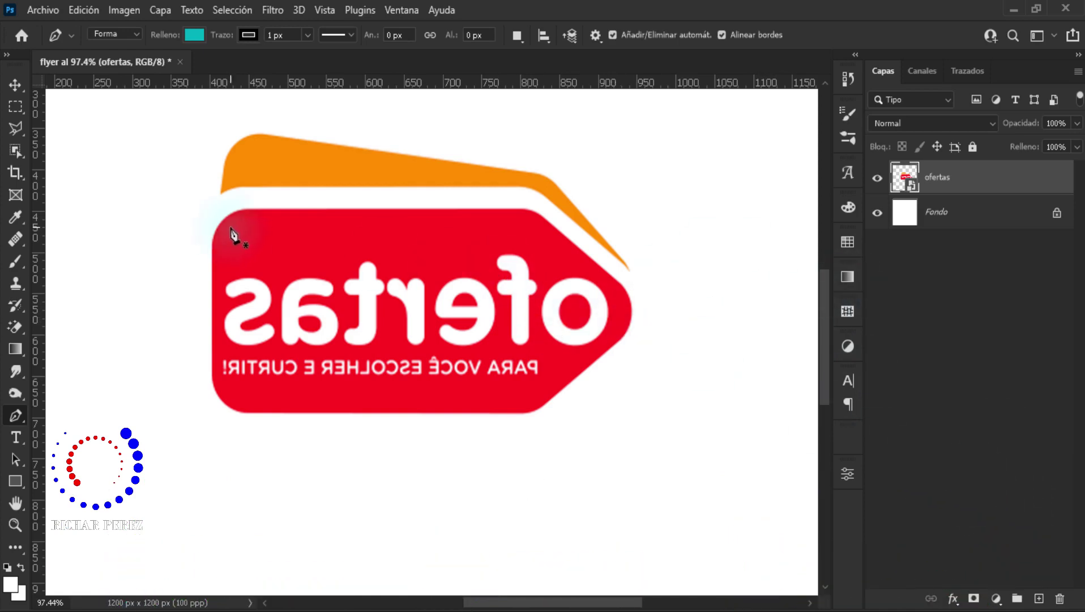
- Add a new layer and set the standard Pen tool to Forma (shape) mode
scroll(257, 233, "up", 1)
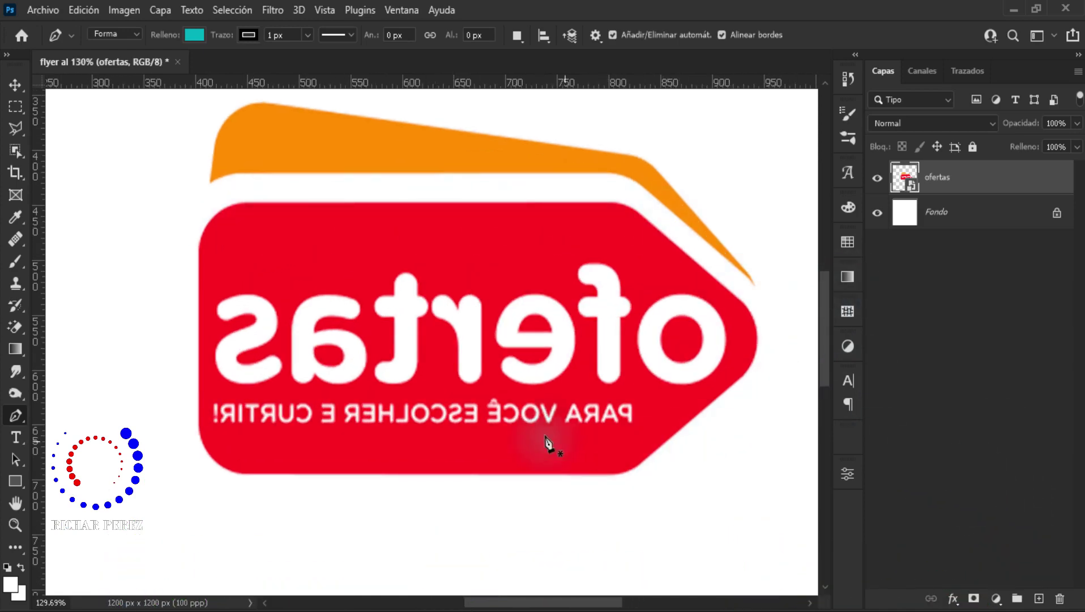
scroll(317, 307, "up", 1)
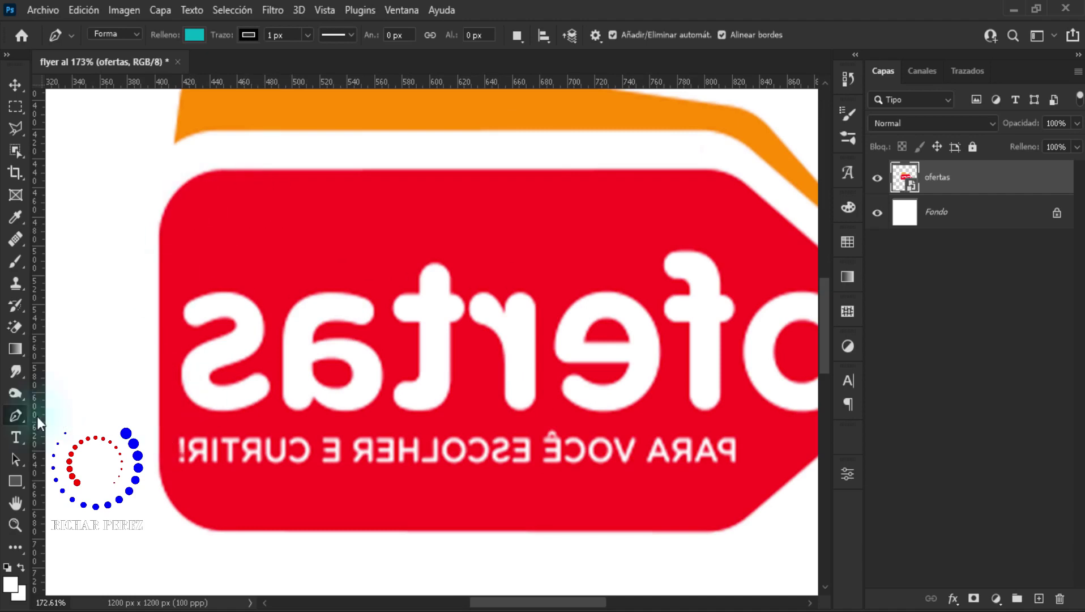
right_click(15, 415)
left_click(68, 416)
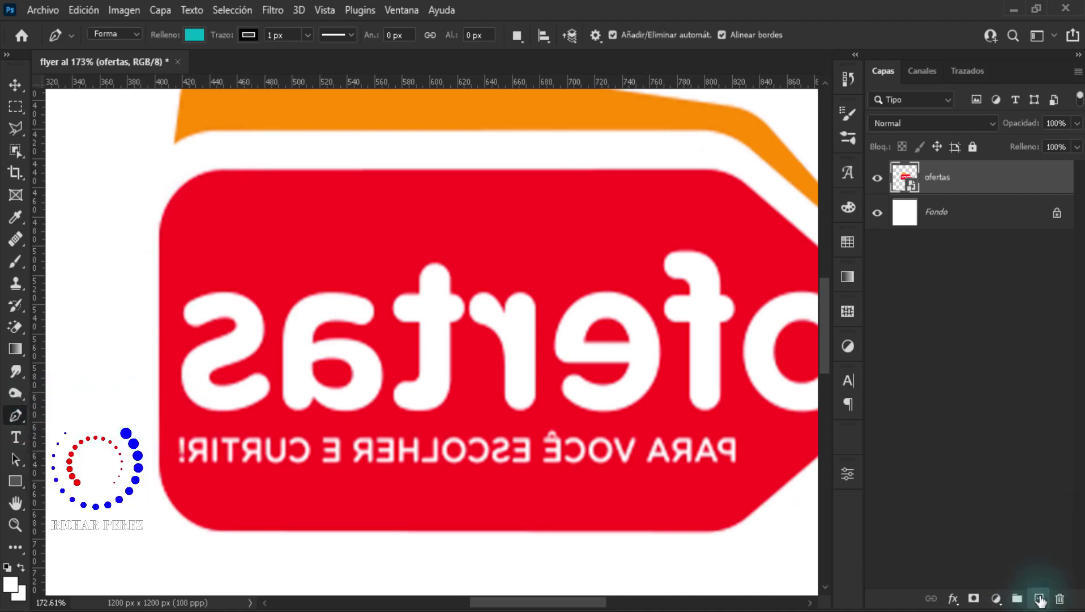
left_click(1039, 599)
left_click(116, 34)
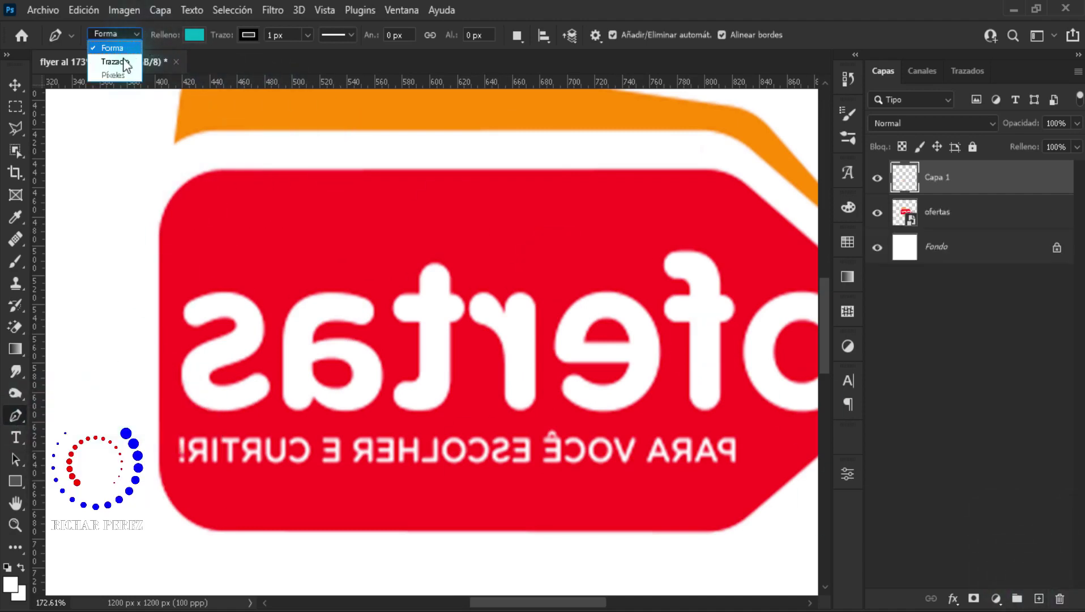
left_click(131, 67)
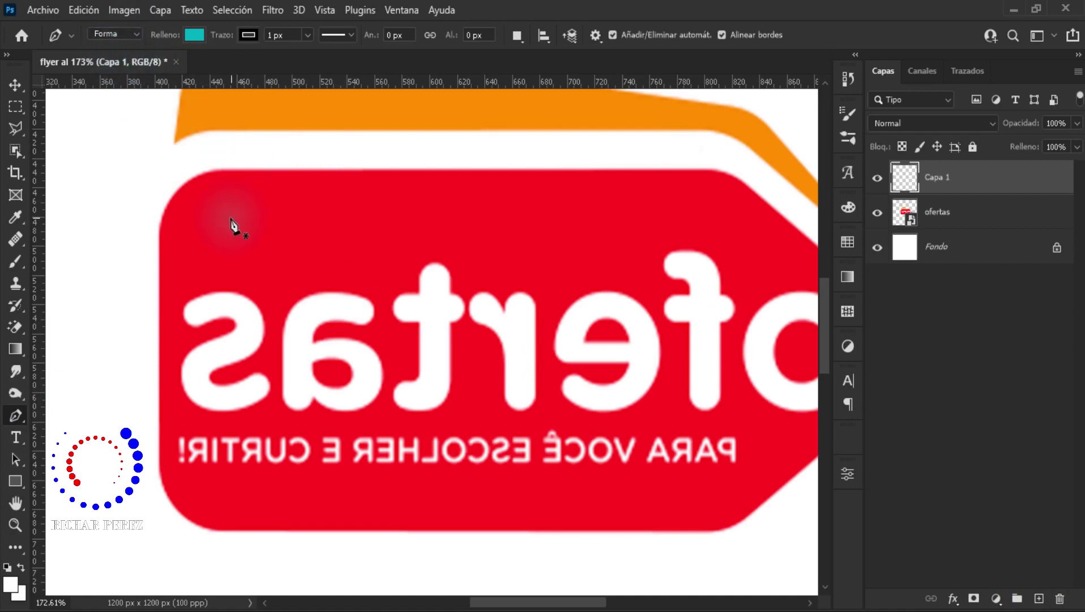
- Place outline points along the tag's top edge, right tip and bottom edge
left_click(235, 171)
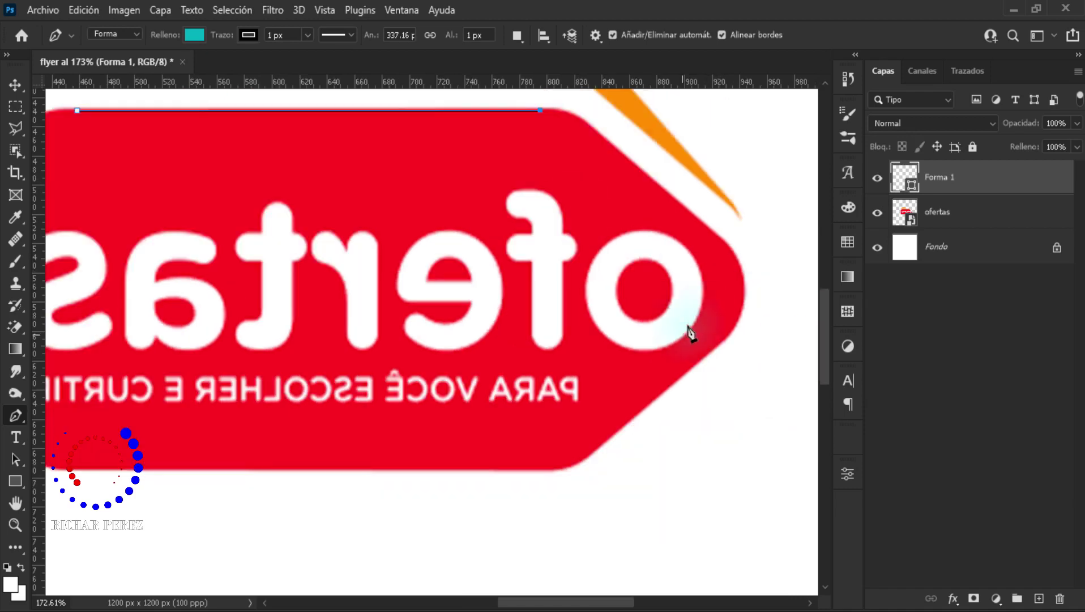
left_click(541, 110)
left_click(574, 113)
left_click(606, 141)
left_click(728, 247)
left_click(720, 342)
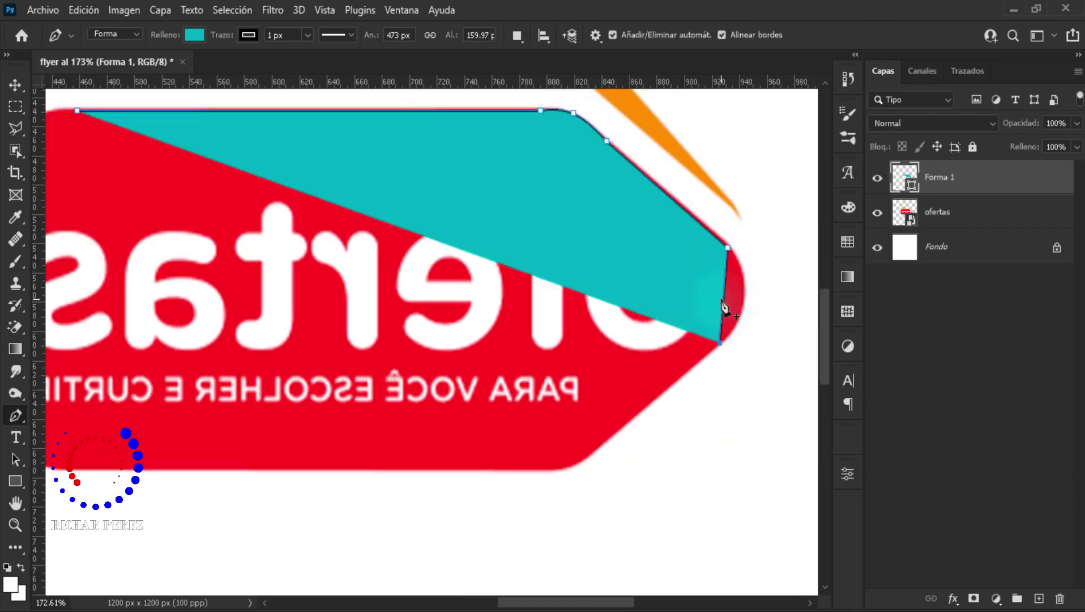
left_click(560, 470)
left_click(531, 477)
- Continue the outline around the rounded left side and close the teal tag shape
scroll(310, 424, "left", 5)
left_click(308, 477)
left_click(251, 401)
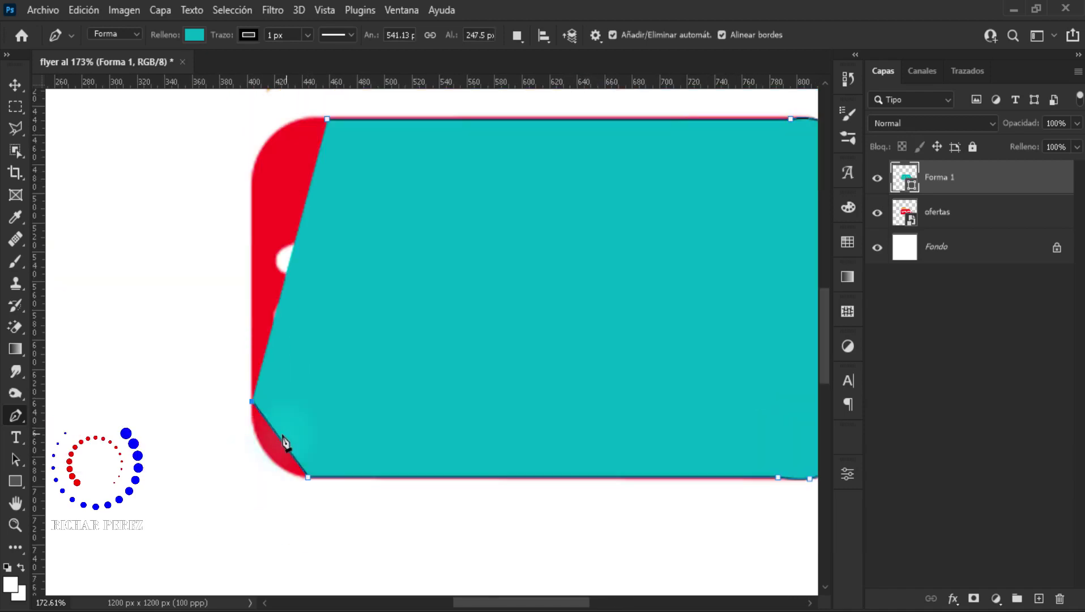
left_click_drag(284, 442, 265, 451)
scroll(285, 443, "up", 2)
left_click(255, 217)
left_click(261, 185)
left_click(327, 158)
scroll(375, 259, "down", 3)
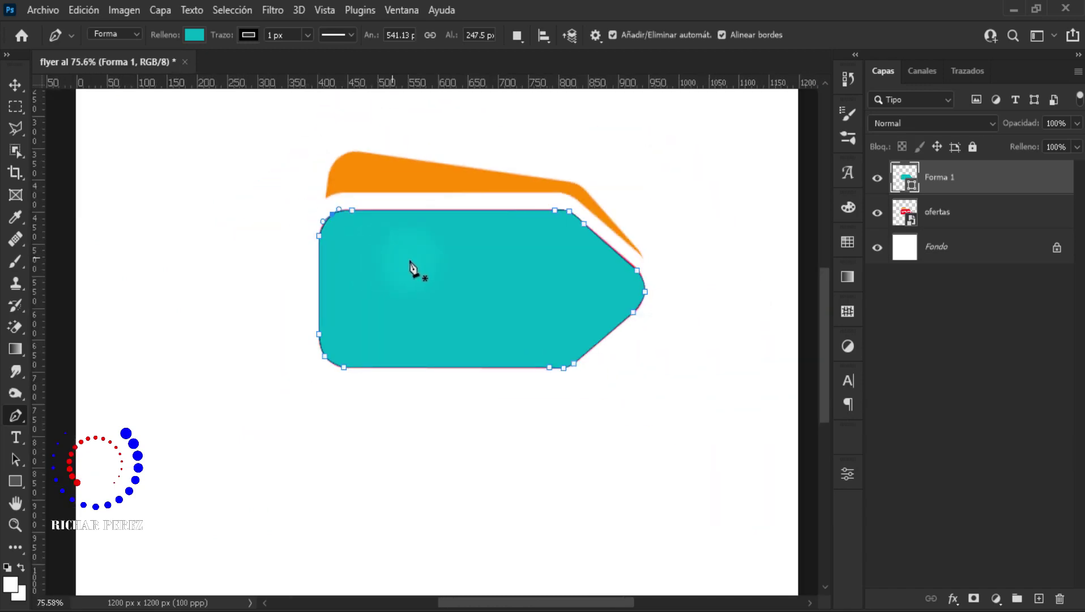
scroll(474, 291, "up", 2)
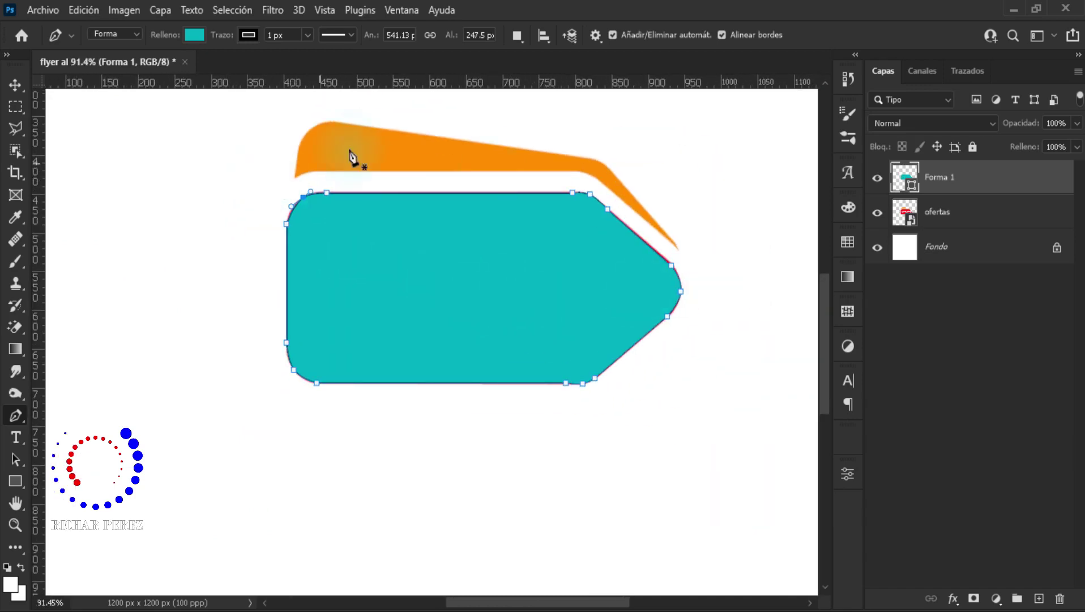
- Fill the Forma 1 tag shape with black and hide its path outline
left_click(196, 35)
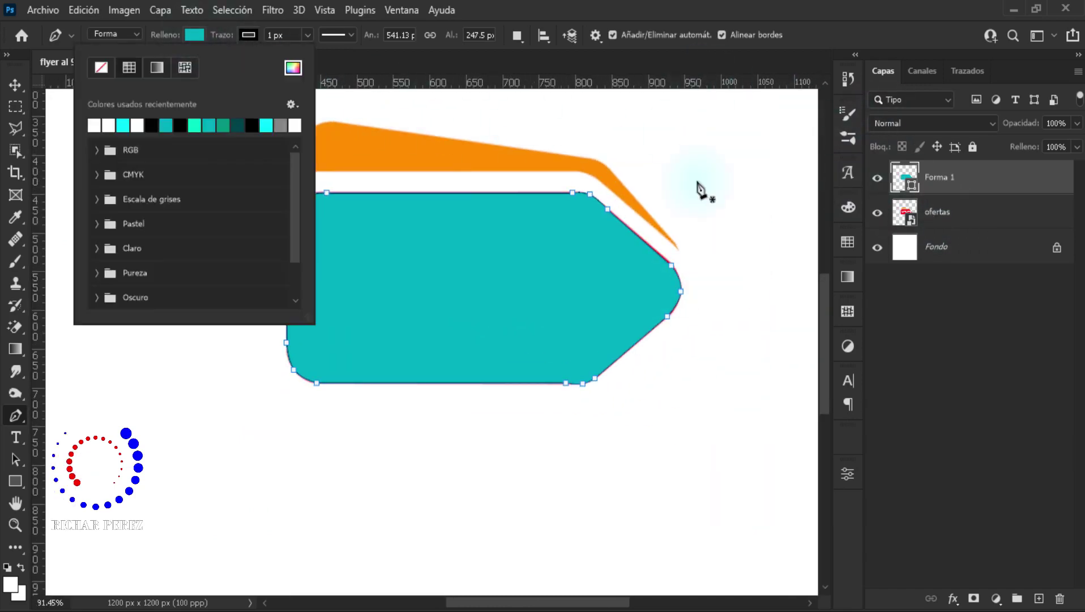
left_click(151, 125)
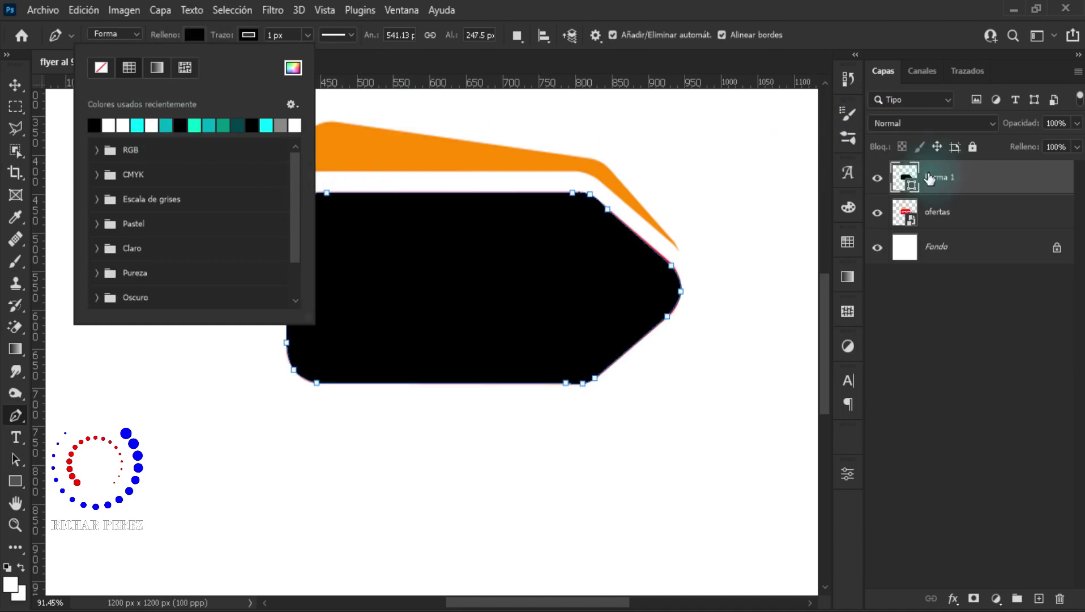
left_click(929, 179)
left_click(986, 192)
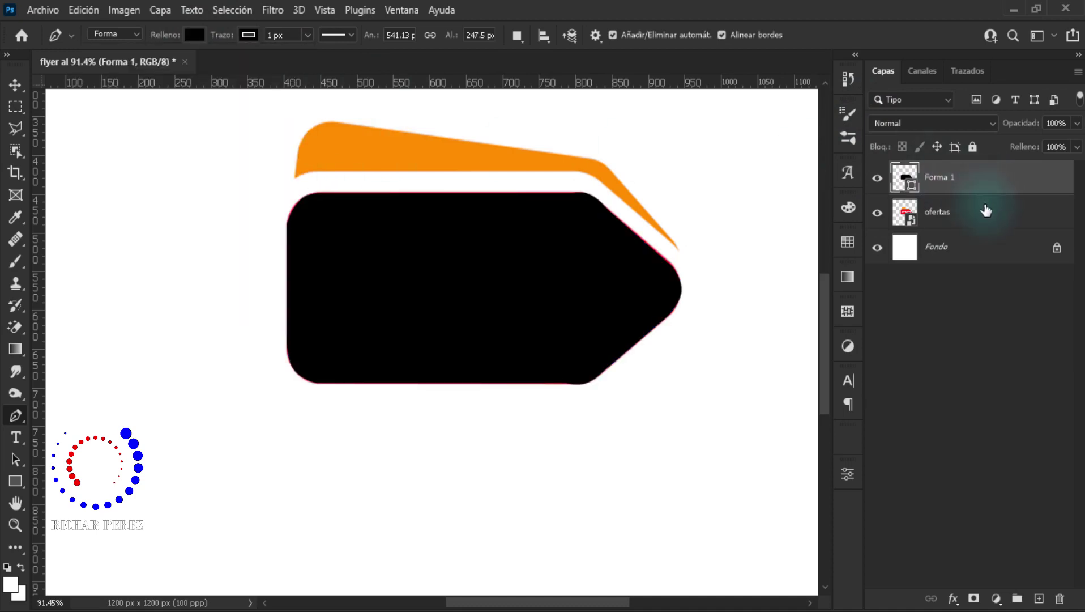
- Delete the orange ofertas layer, select Forma 1, and fit the page on screen
left_click(877, 214)
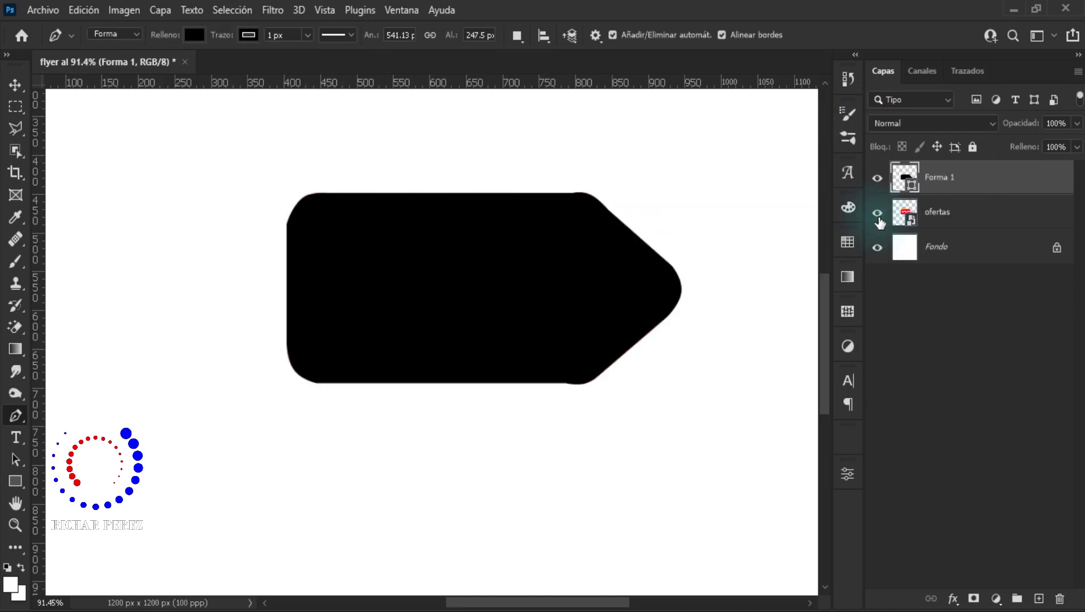
left_click(1015, 225)
key("Delete")
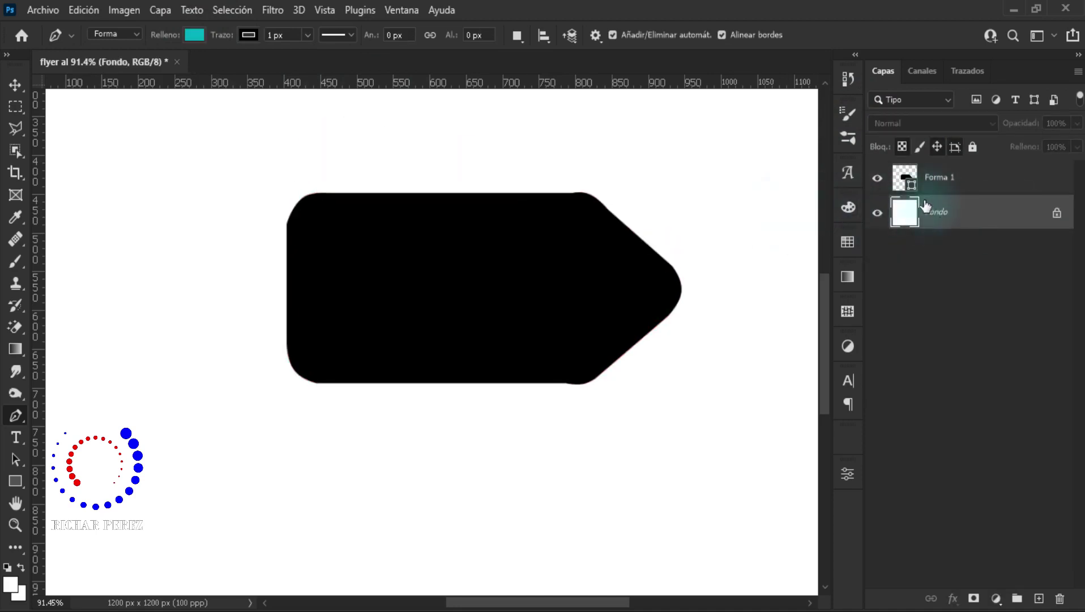
left_click(951, 181)
key("ctrl+0")
- Scale the black tag to about 130% and move it up toward the page top
key("ctrl+t")
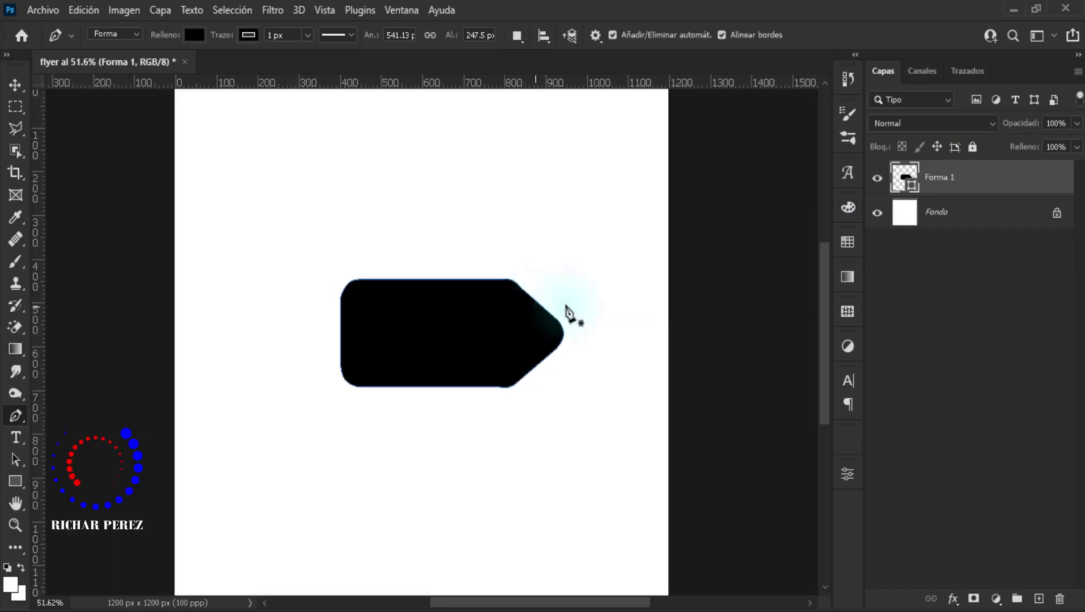
left_click_drag(452, 278, 465, 245)
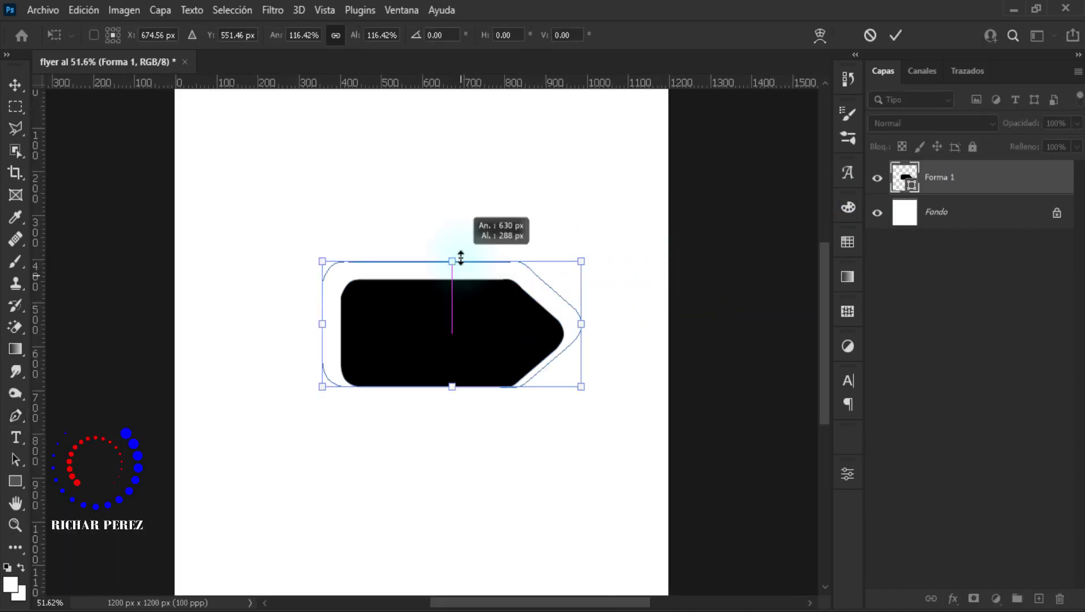
scroll(465, 244, "down", 2)
left_click_drag(460, 328, 478, 266)
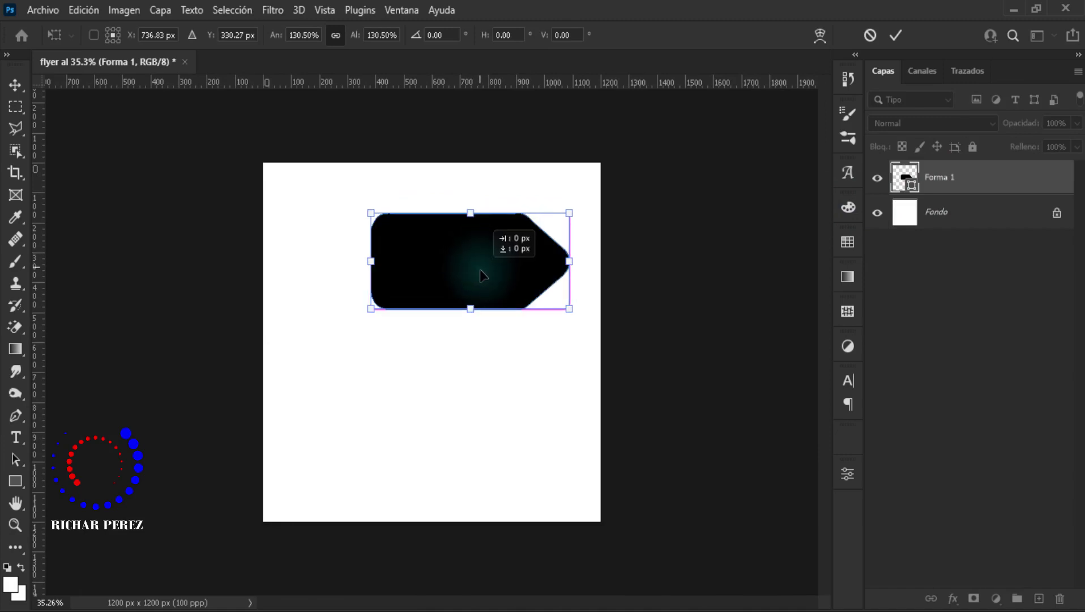
key("Return")
- Set the tag shape's stroke width to 0 px
key("p")
scroll(525, 313, "up", 2)
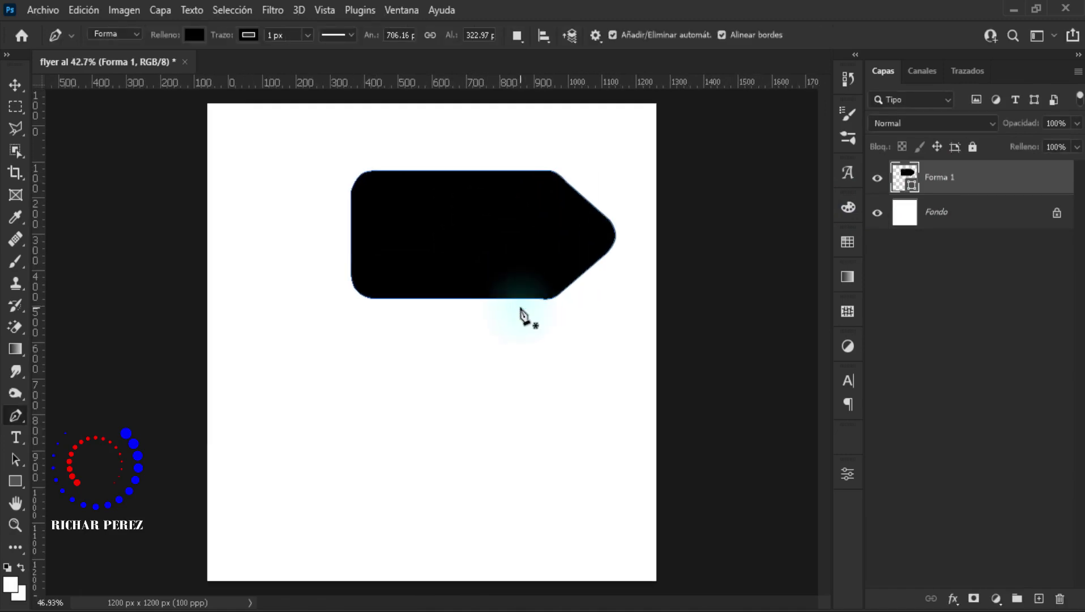
scroll(527, 311, "up", 2)
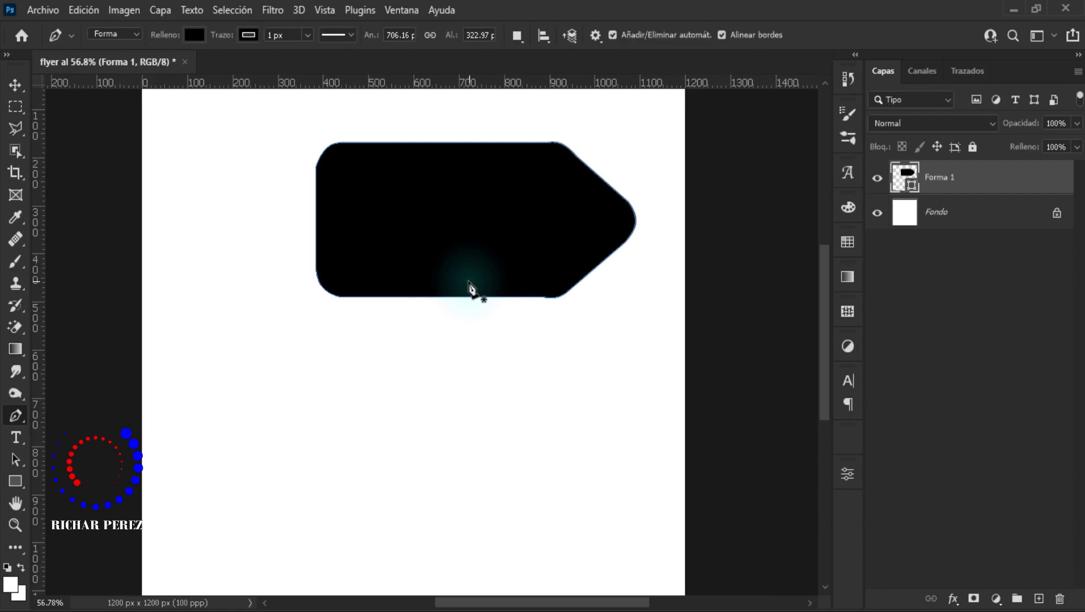
scroll(540, 225, "up", 3)
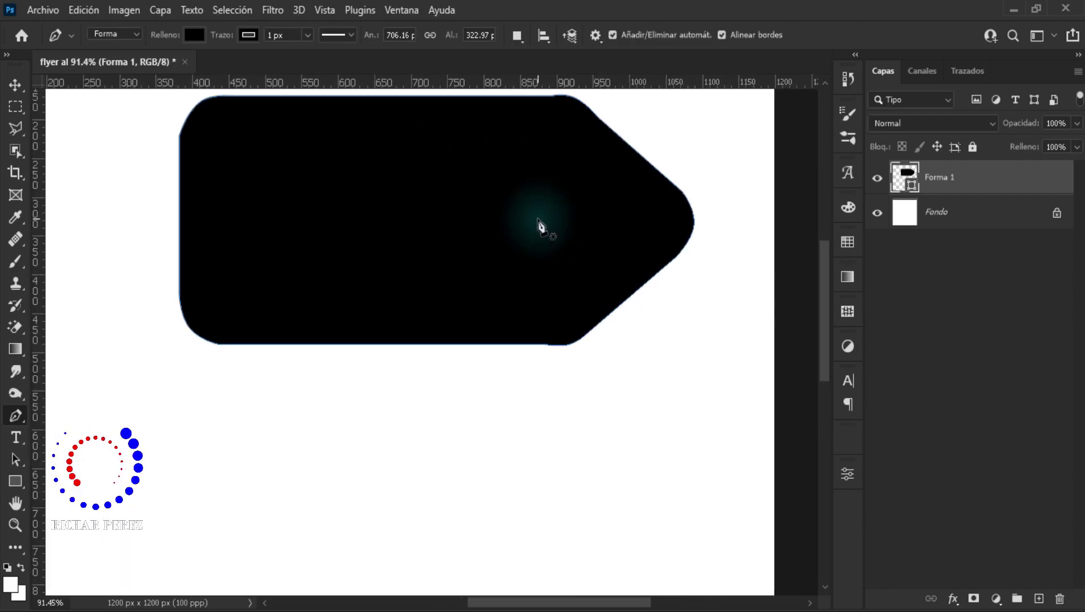
scroll(540, 226, "down", 1)
scroll(540, 226, "down", 1)
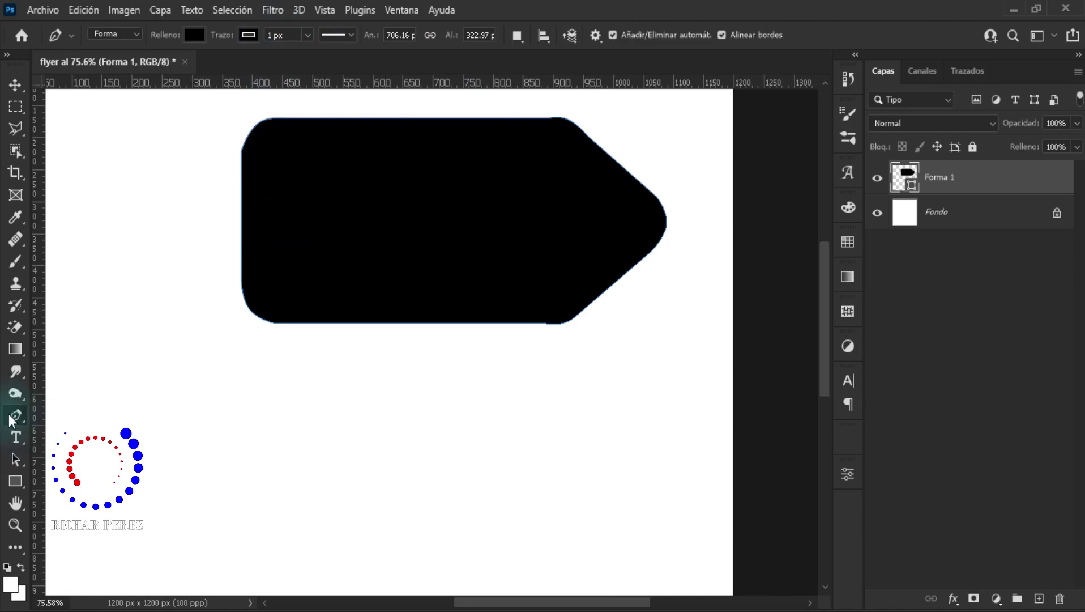
left_click(283, 35)
type("0")
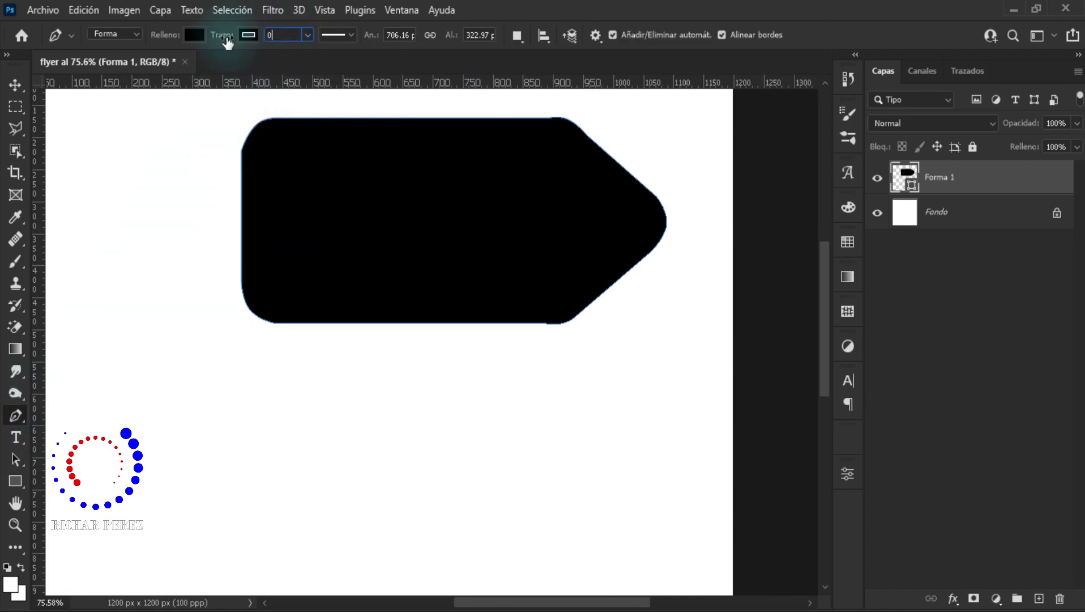
key("Return")
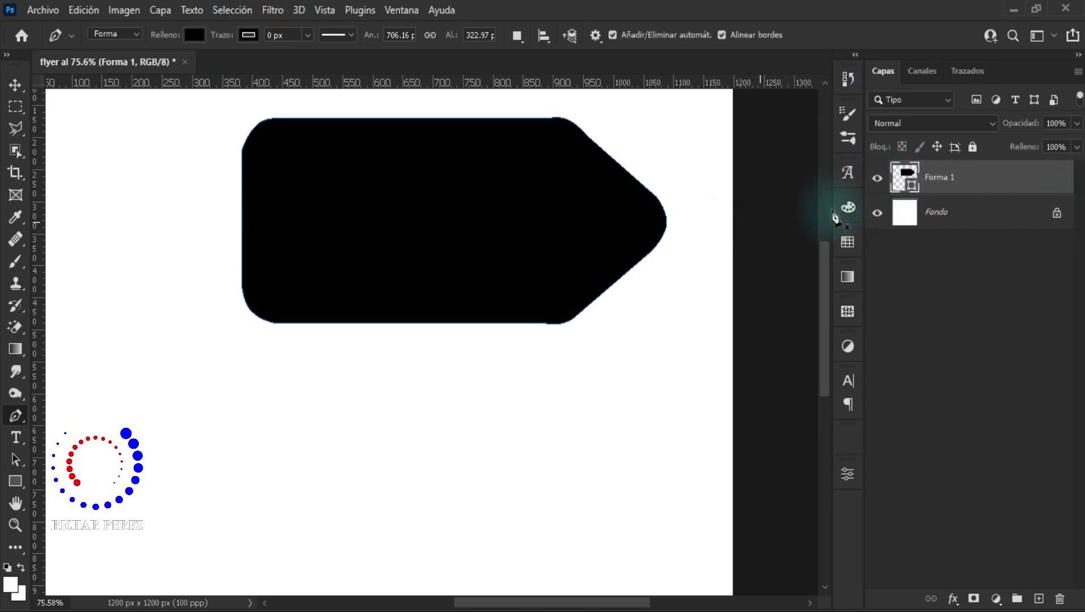
- Select the Forma 1 layer and duplicate it with Ctrl+J into Forma 1 copia
key("v")
left_click(659, 283)
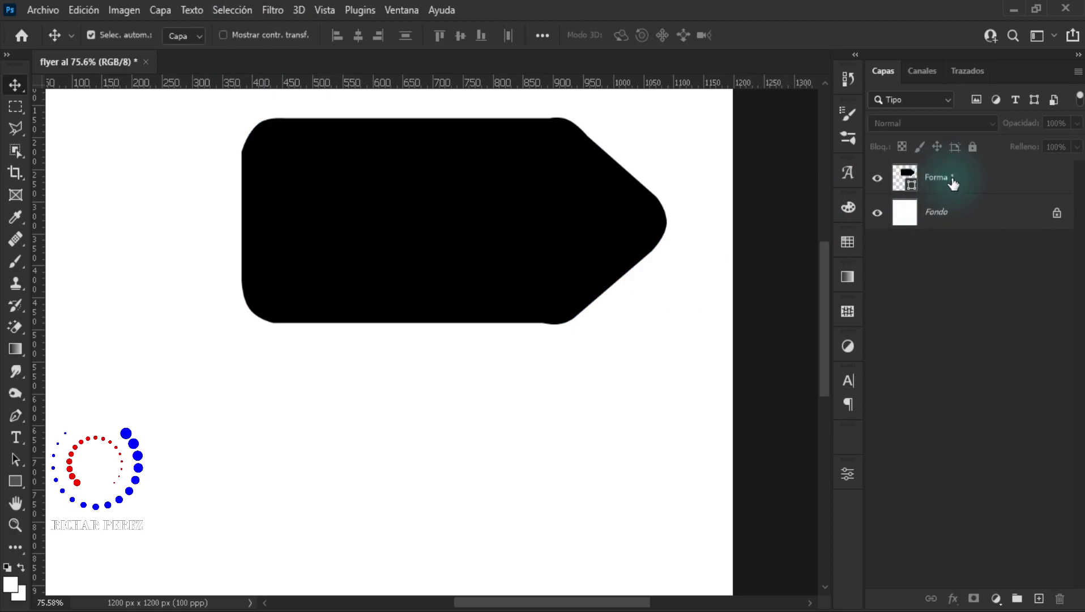
left_click(967, 187)
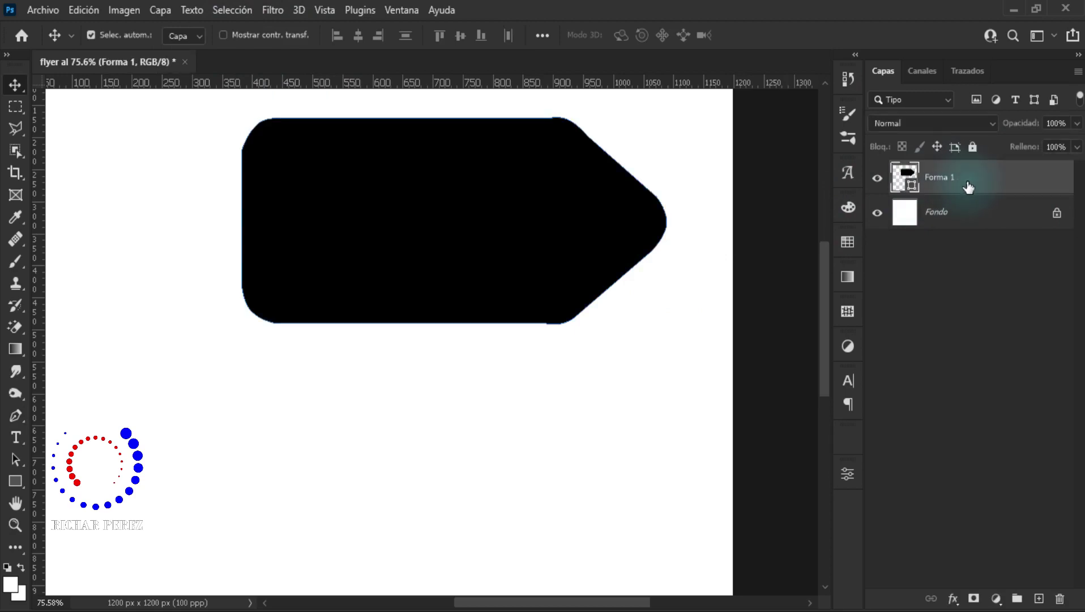
key("ctrl+j")
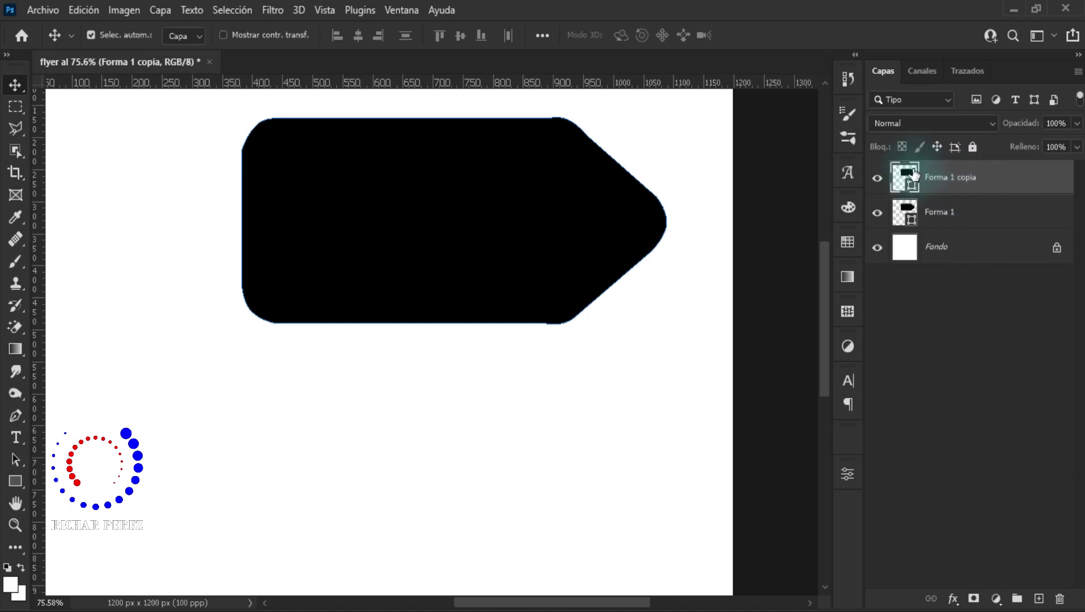
- Open Blending Options for Forma 1 copia and set its Fill Opacity to 0
right_click(976, 189)
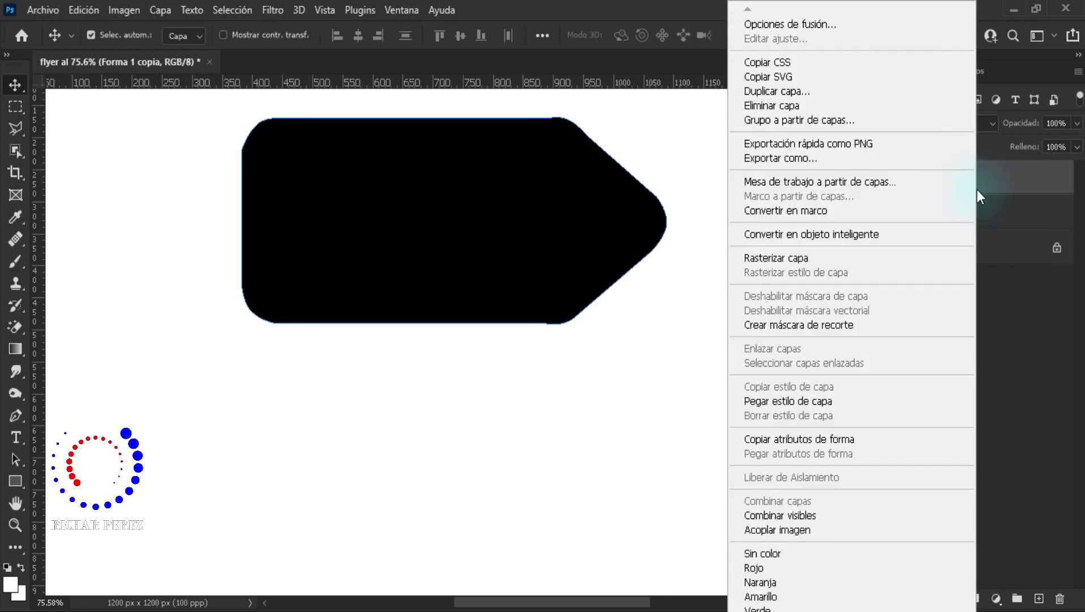
left_click(824, 25)
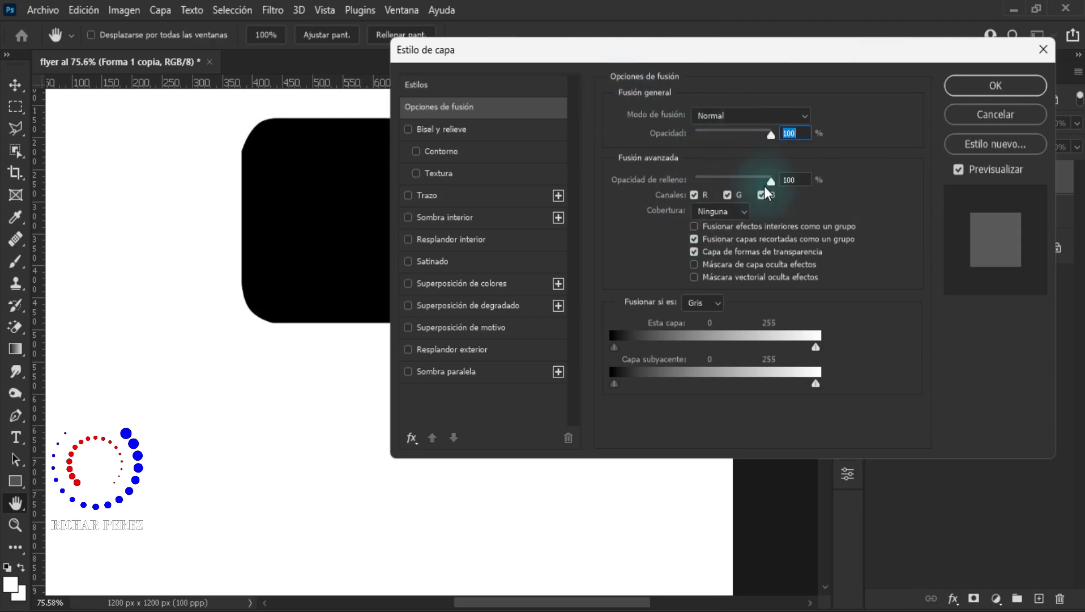
left_click_drag(766, 184, 674, 185)
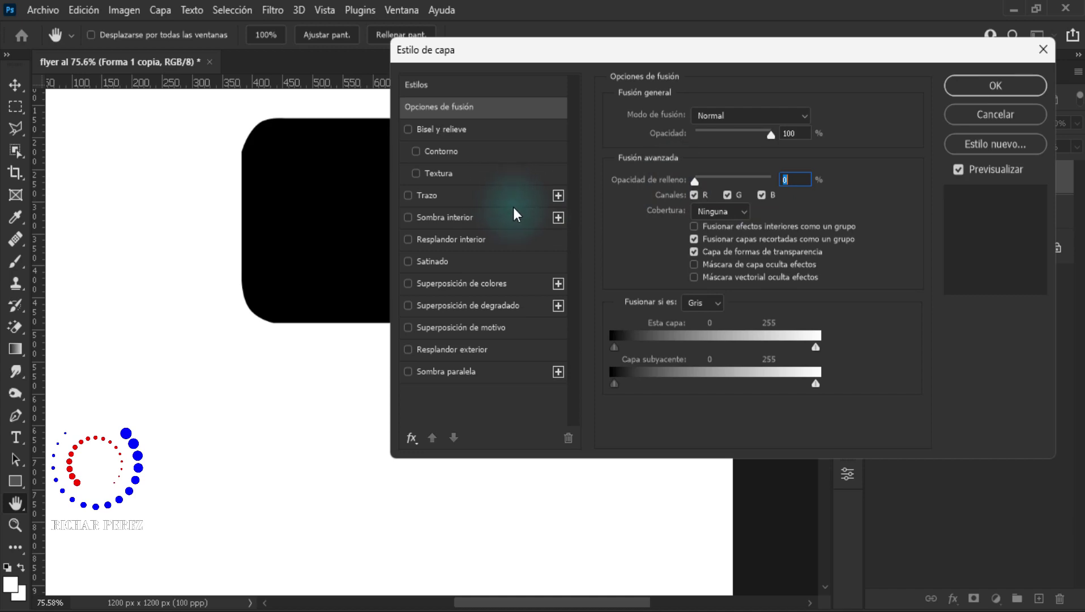
- Add a 1 px white Inside stroke to the copy and turn on Inner Glow
left_click(450, 196)
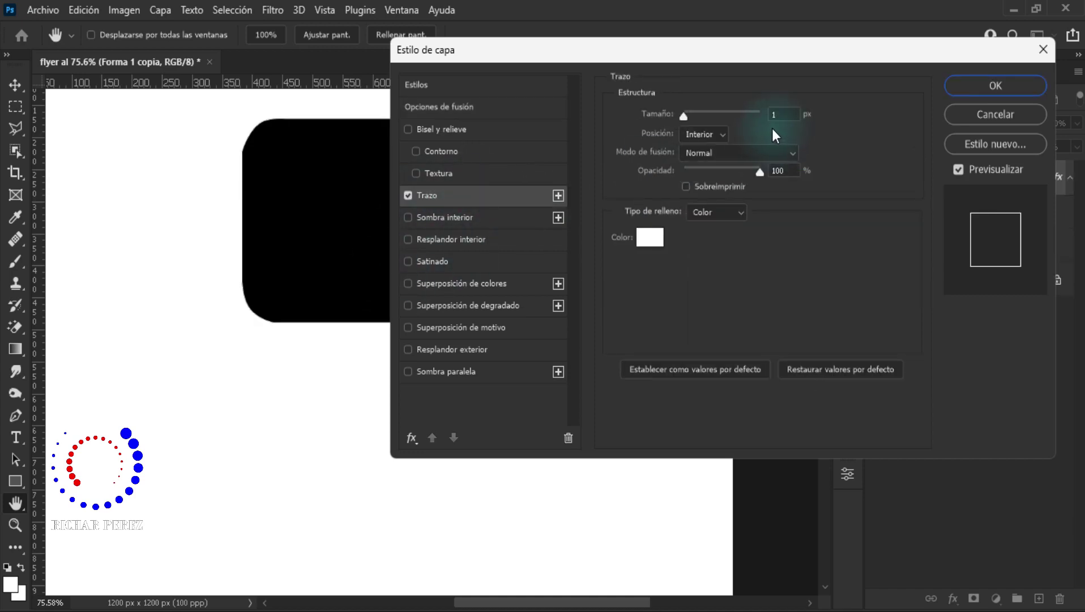
double_click(782, 114)
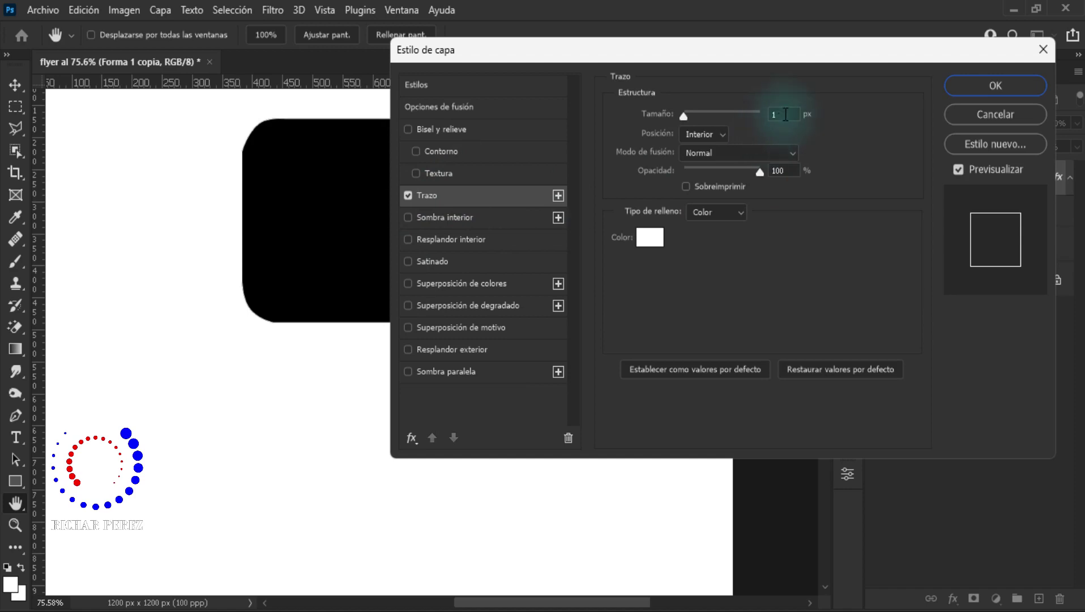
left_click(722, 140)
left_click(724, 162)
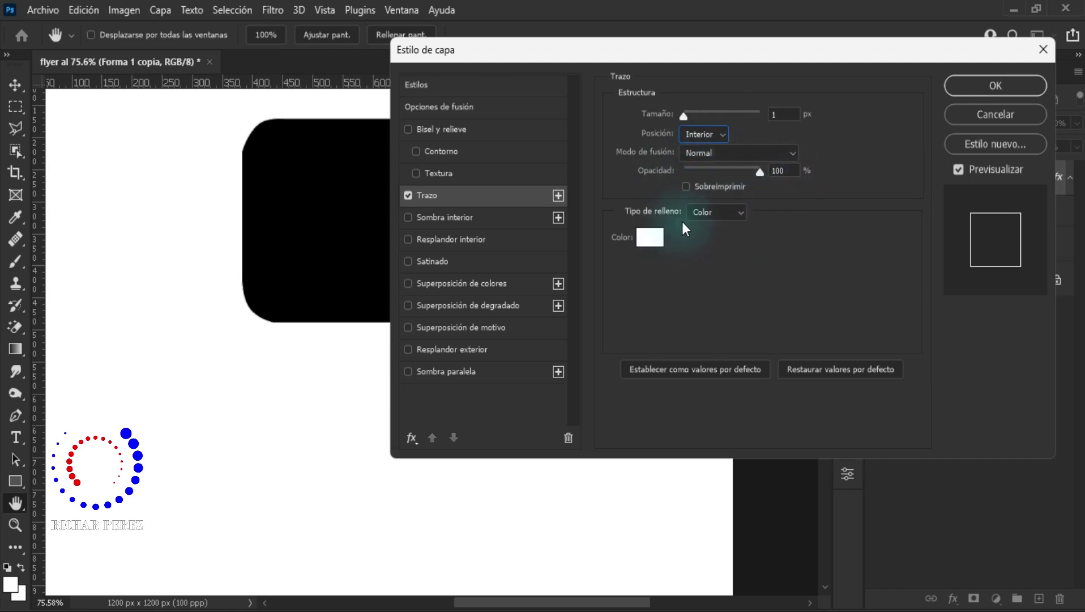
left_click(708, 213)
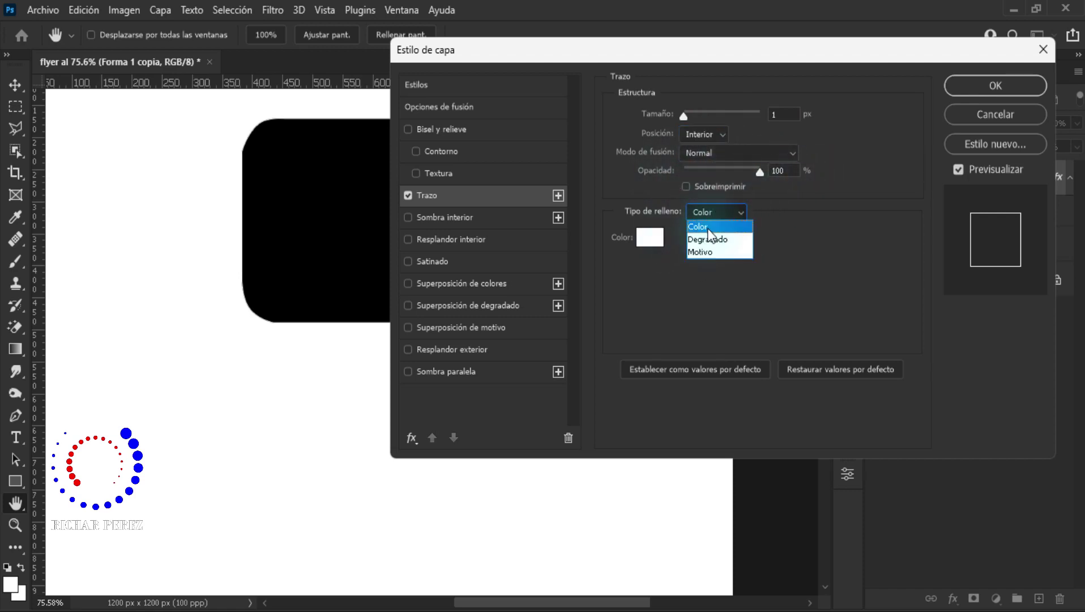
left_click(657, 248)
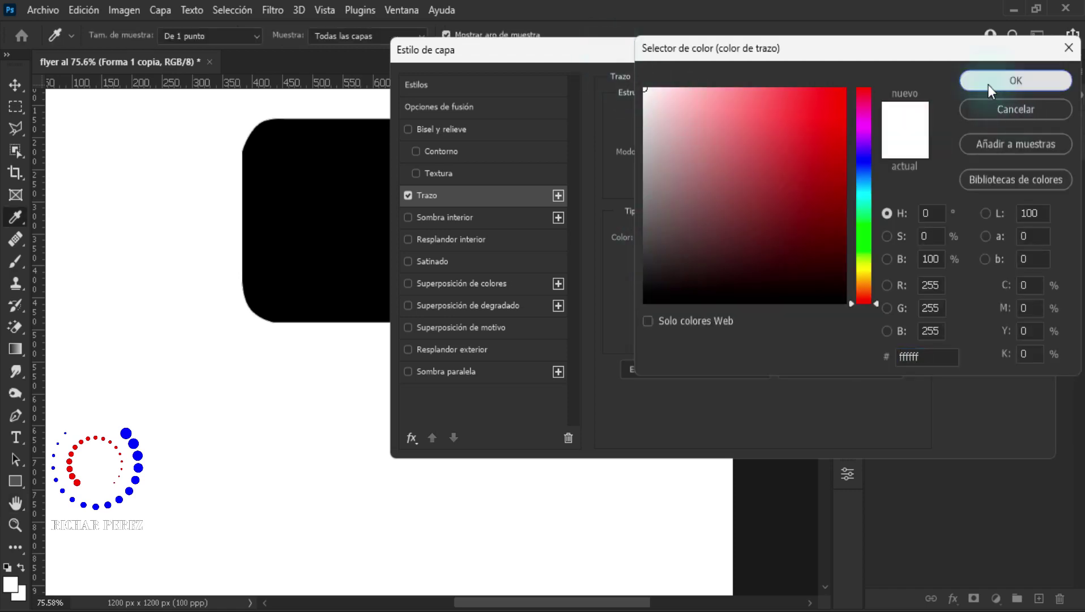
left_click(988, 85)
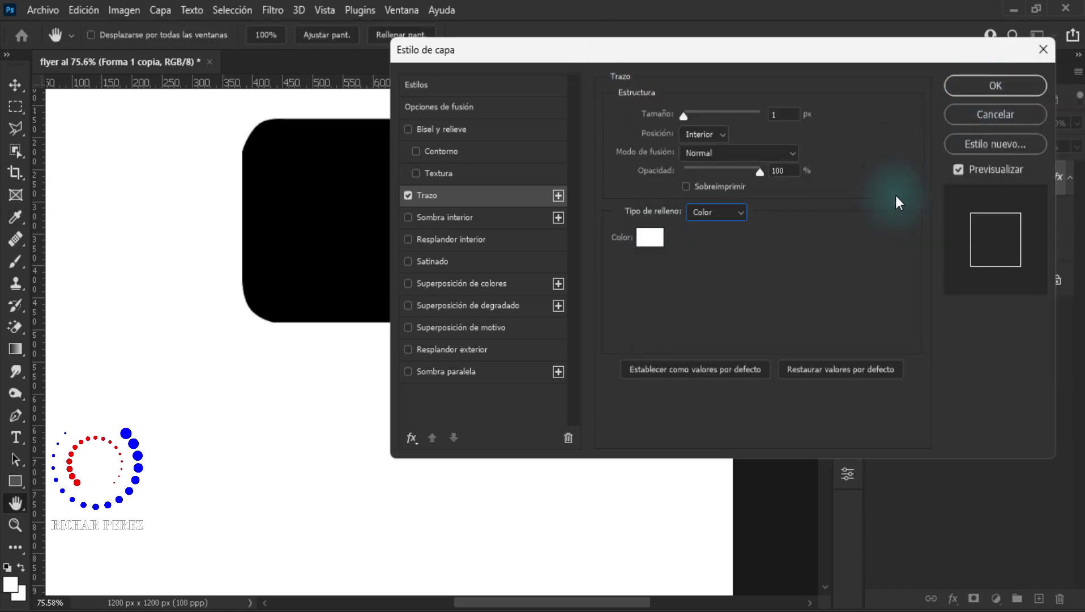
left_click(435, 240)
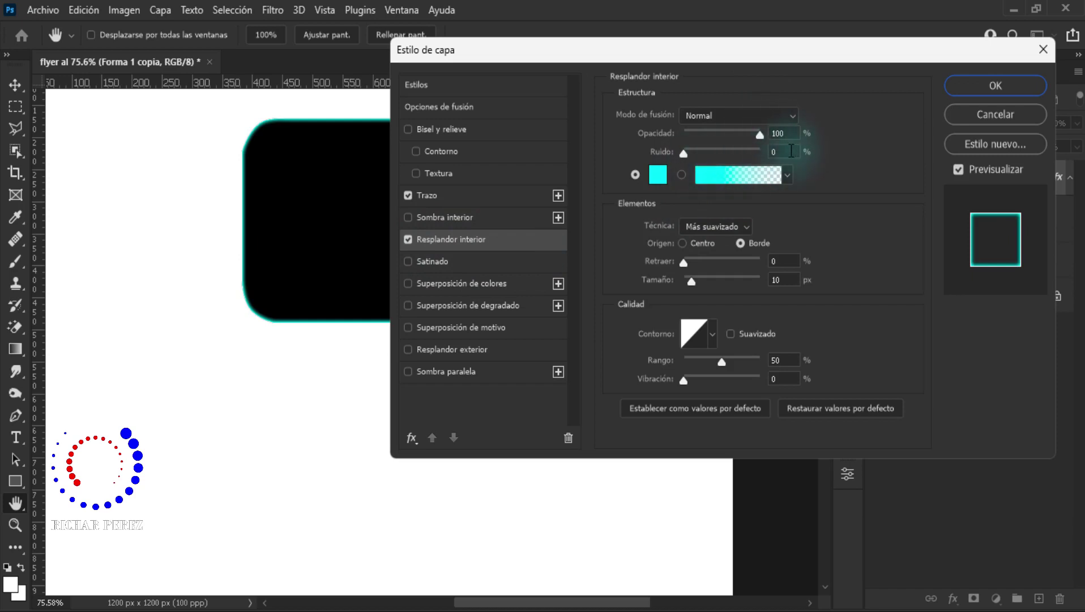
- Make the inner glow cyan and add a cyan Outer Glow at 100% opacity
left_click(658, 174)
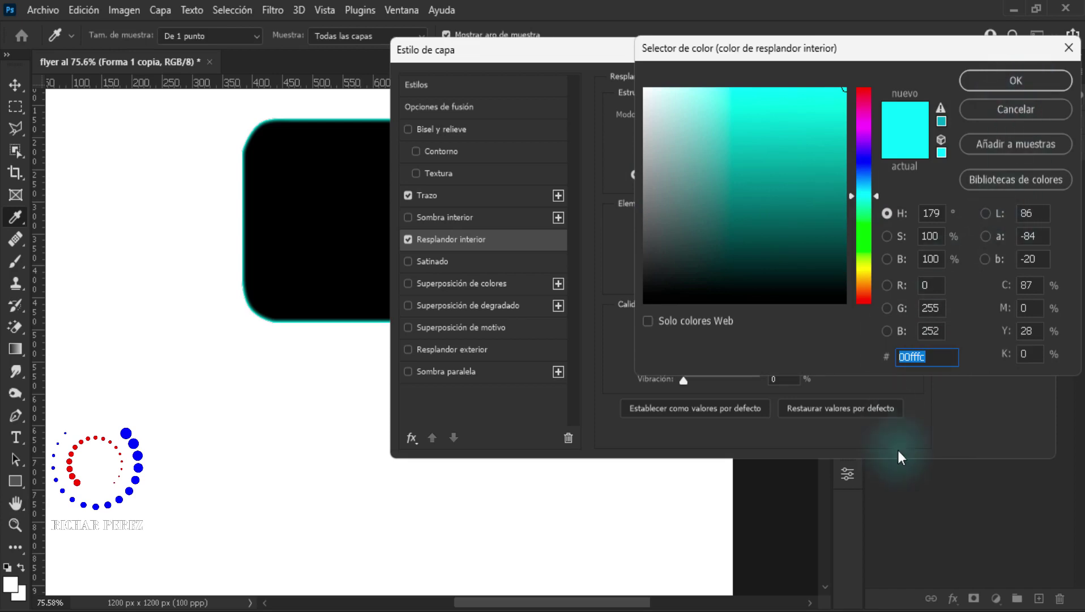
left_click(995, 84)
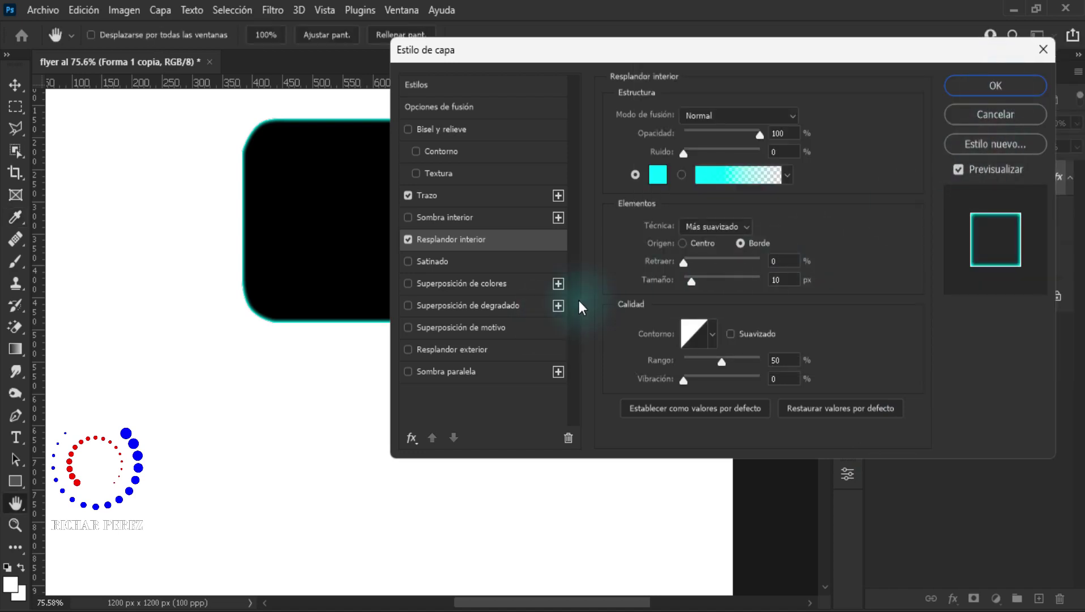
left_click(474, 351)
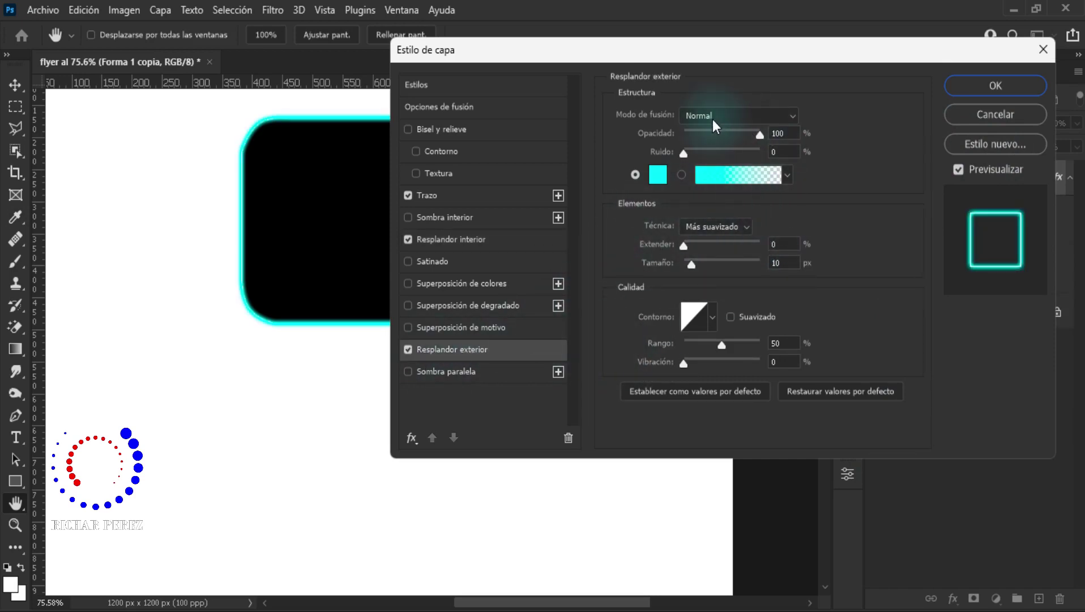
left_click(782, 133)
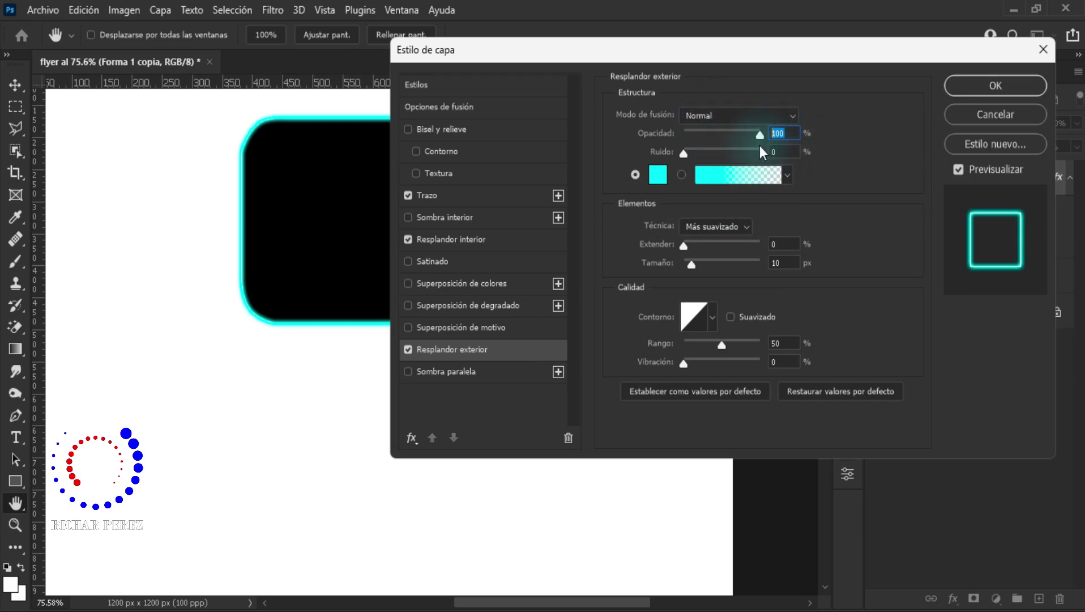
left_click(662, 176)
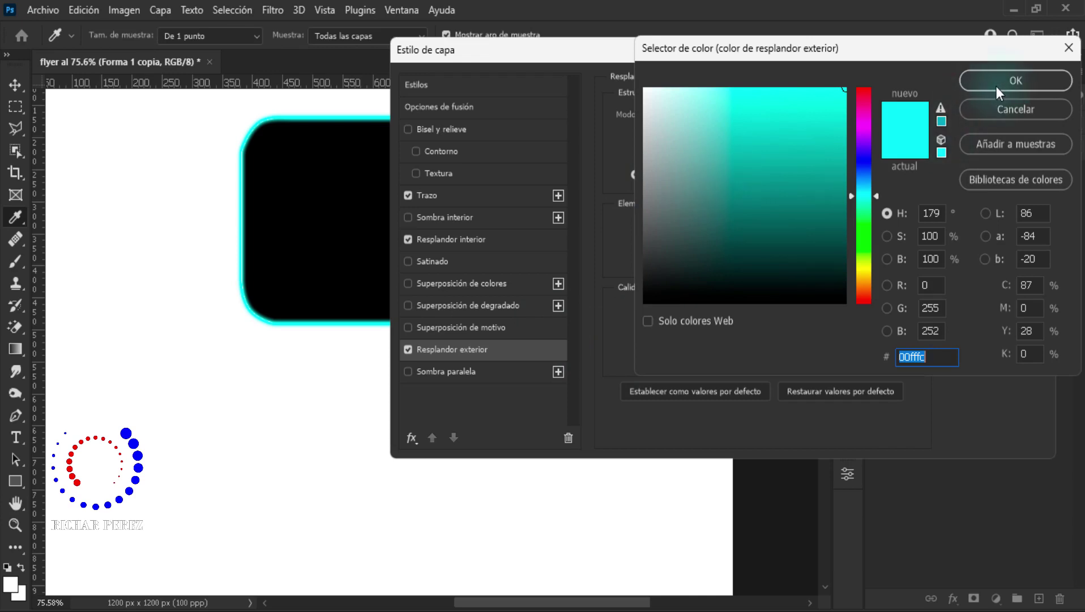
left_click(996, 81)
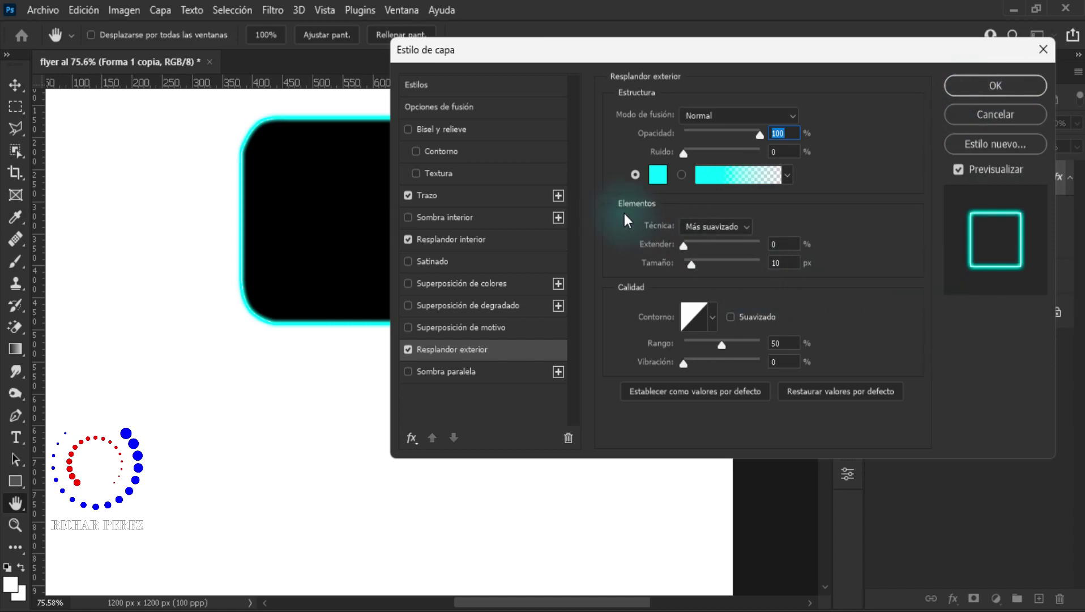
- Give the outer glow the Softer technique, 10 px size and linear contour, then apply
left_click(715, 228)
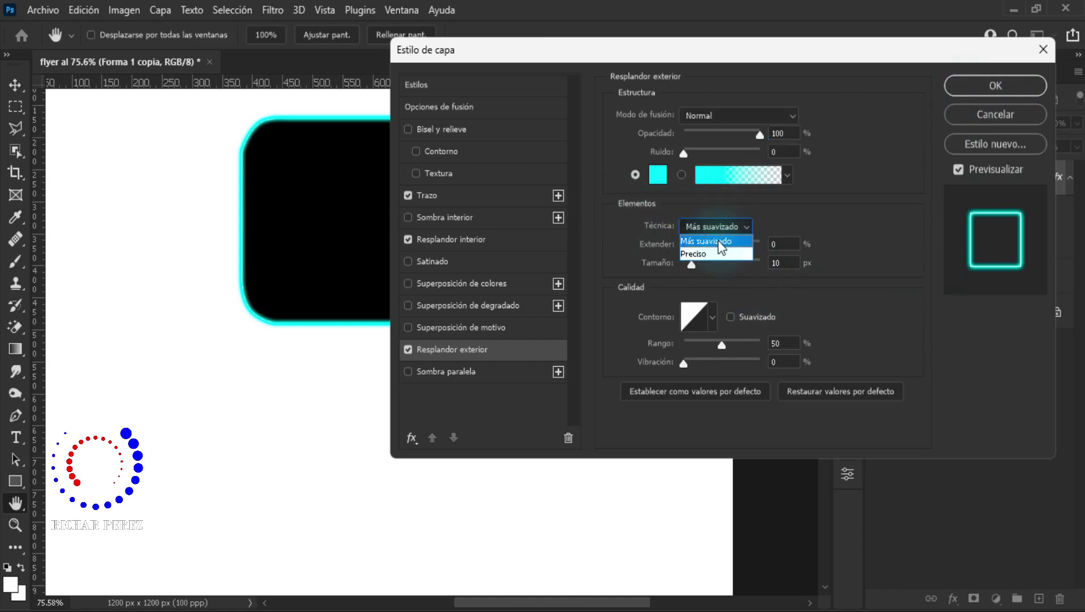
left_click(718, 241)
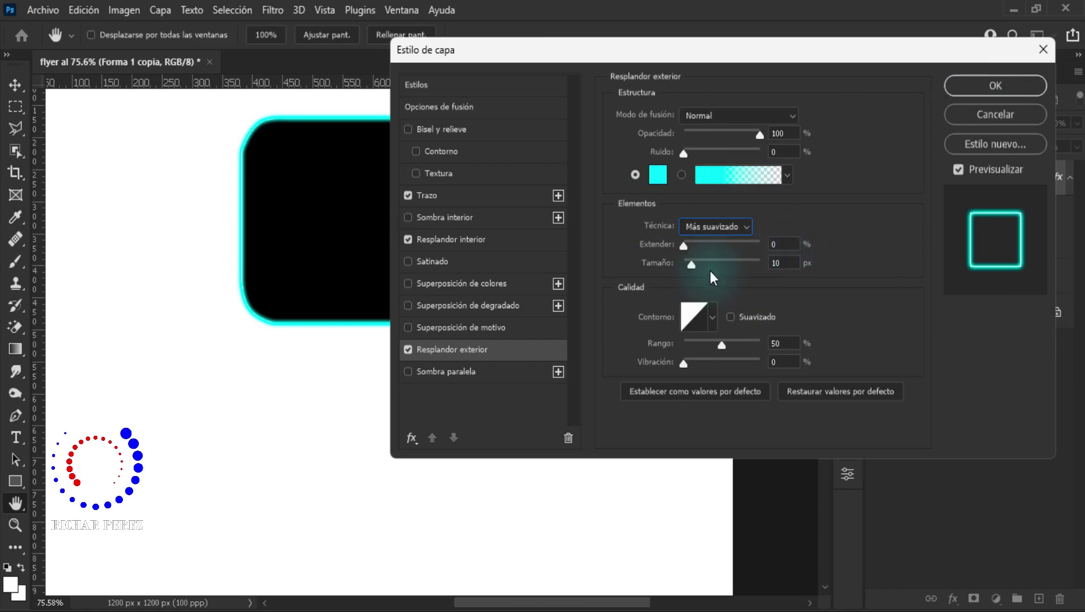
left_click(777, 262)
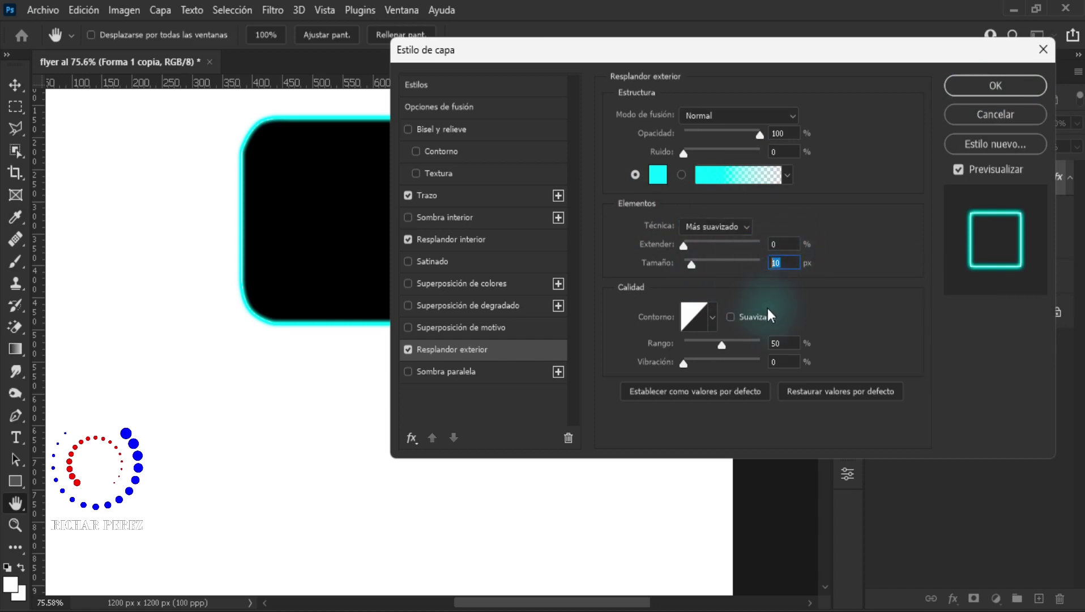
left_click(711, 317)
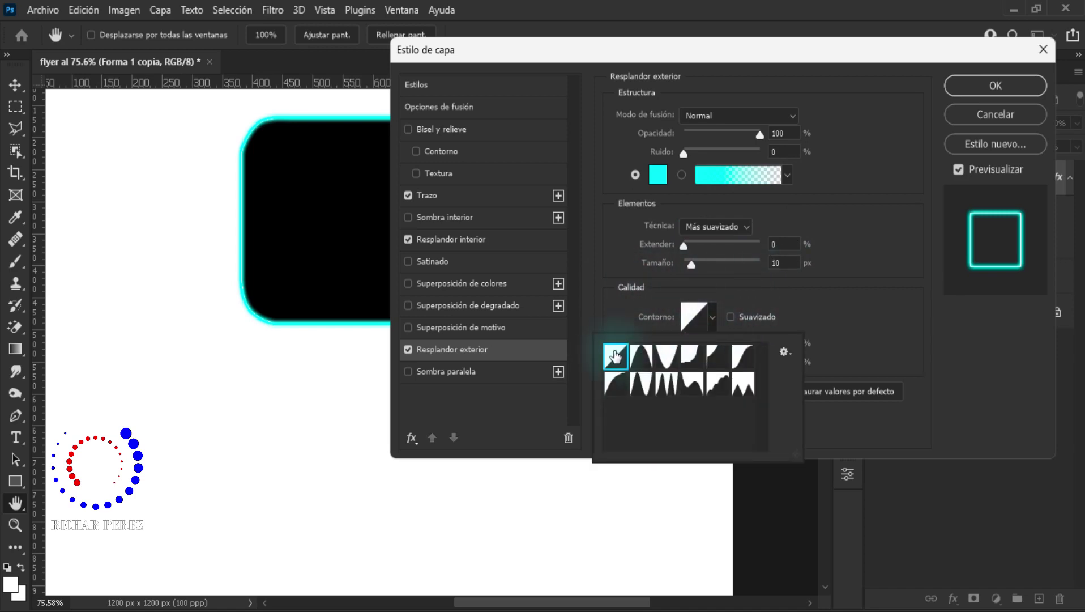
left_click(850, 297)
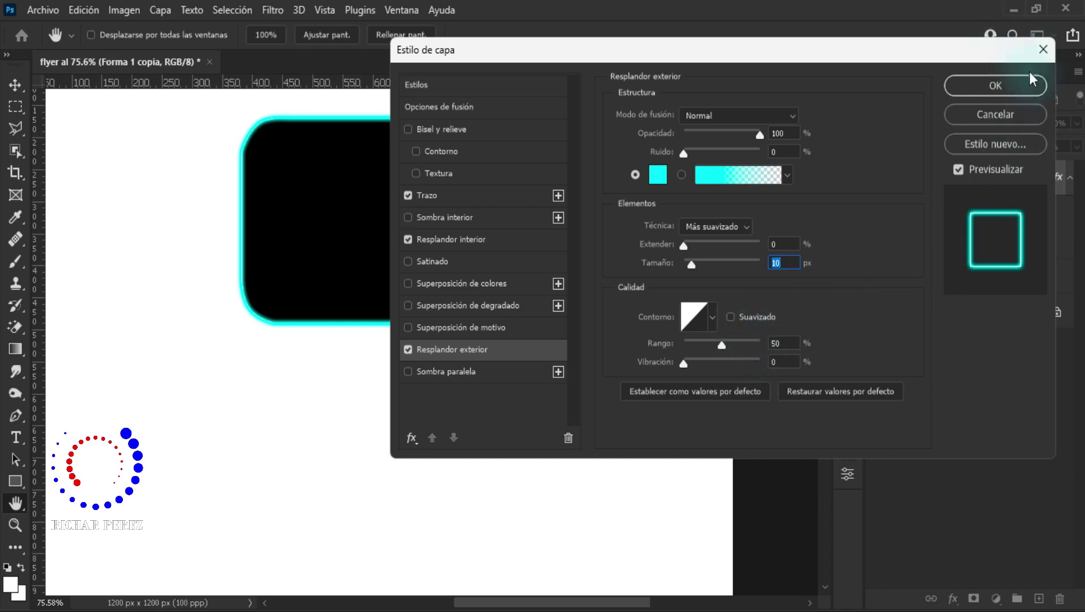
left_click(1020, 85)
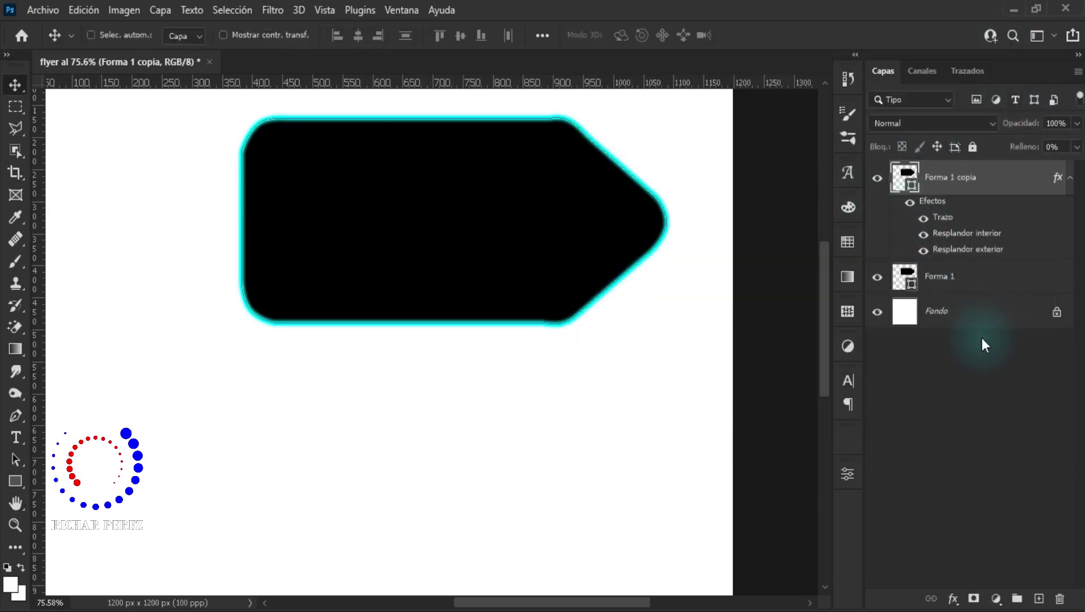
- Shrink the glowing tag copy to about 94.6% by 92.9% so it sits inside the black tag
key("ctrl+t")
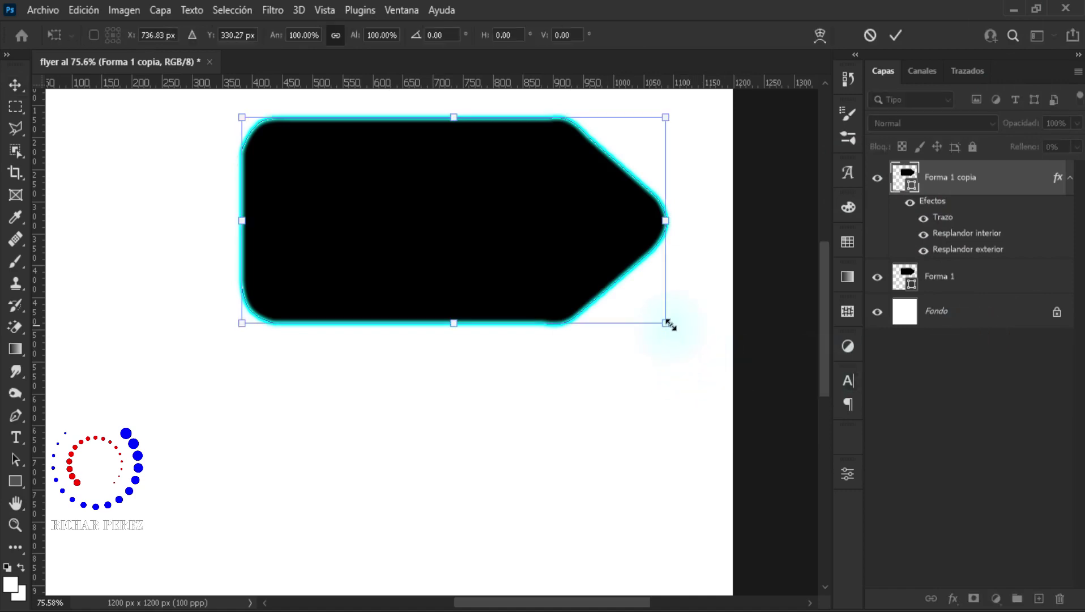
left_click_drag(670, 325, 656, 316)
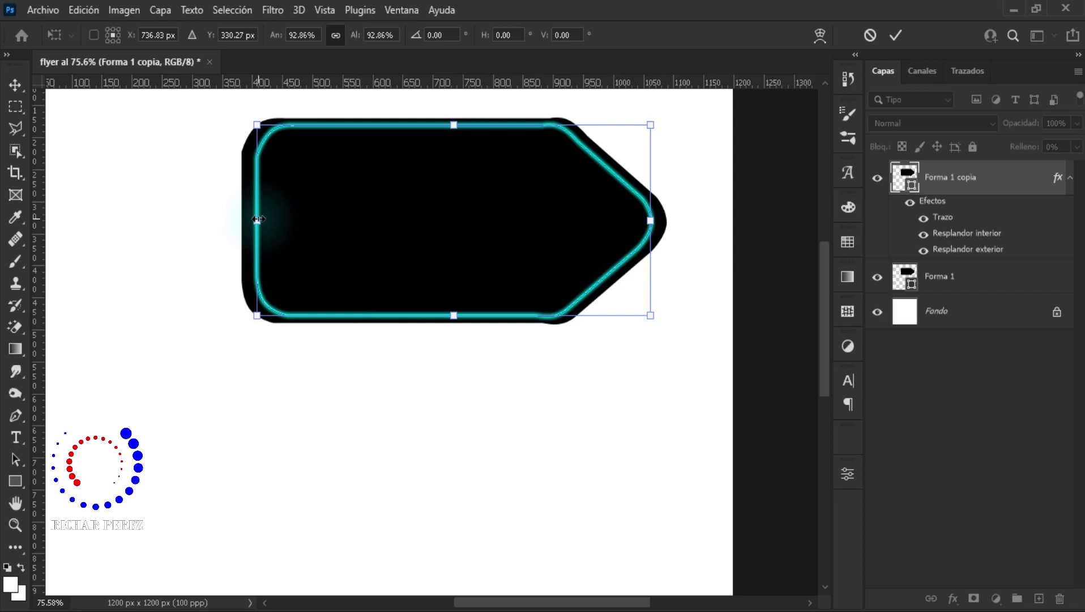
left_click_drag(257, 219, 249, 221)
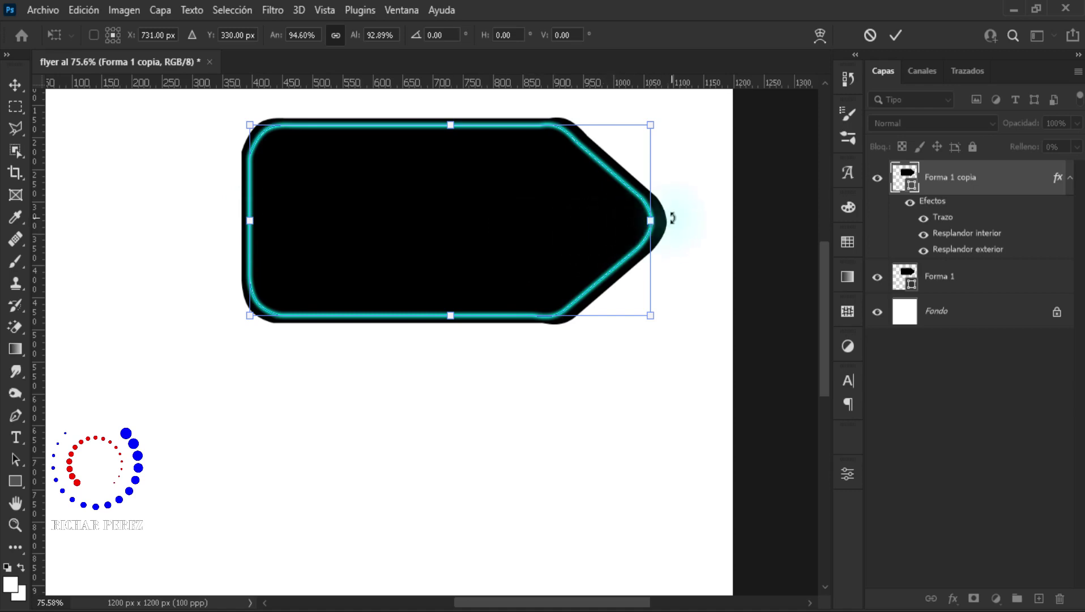
key("Return")
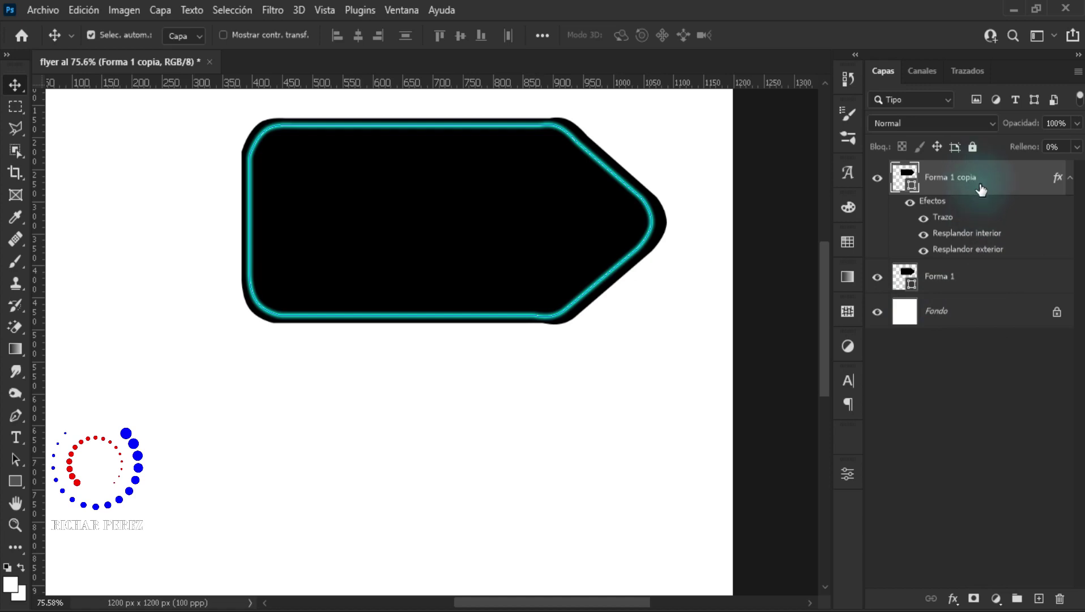
- Group the copied tag shape into Grupo 1 and enable an outer glow on the group
key("ctrl+g")
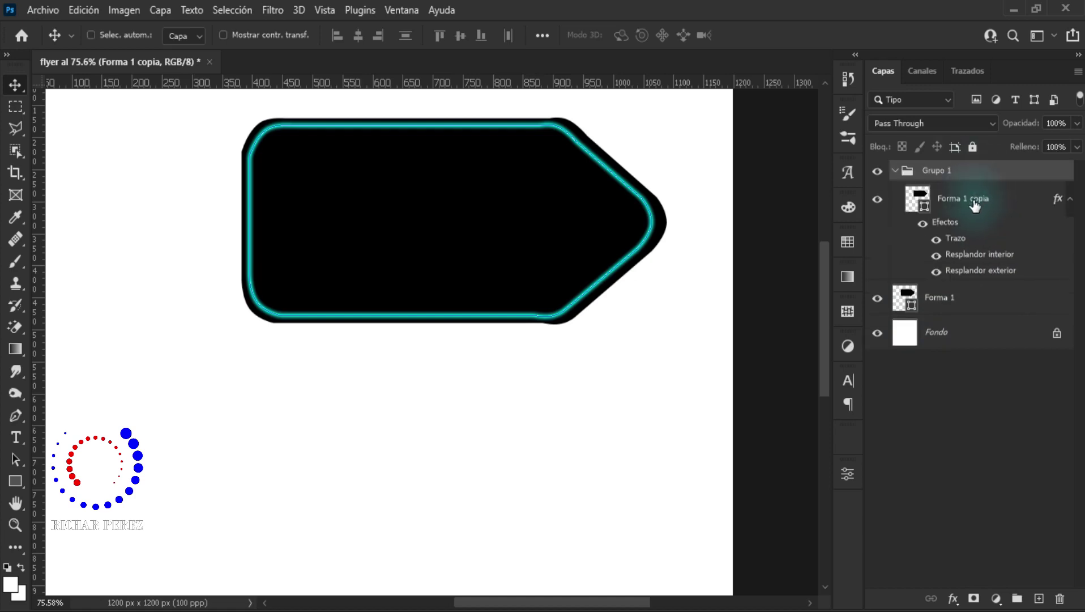
right_click(947, 177)
left_click(816, 23)
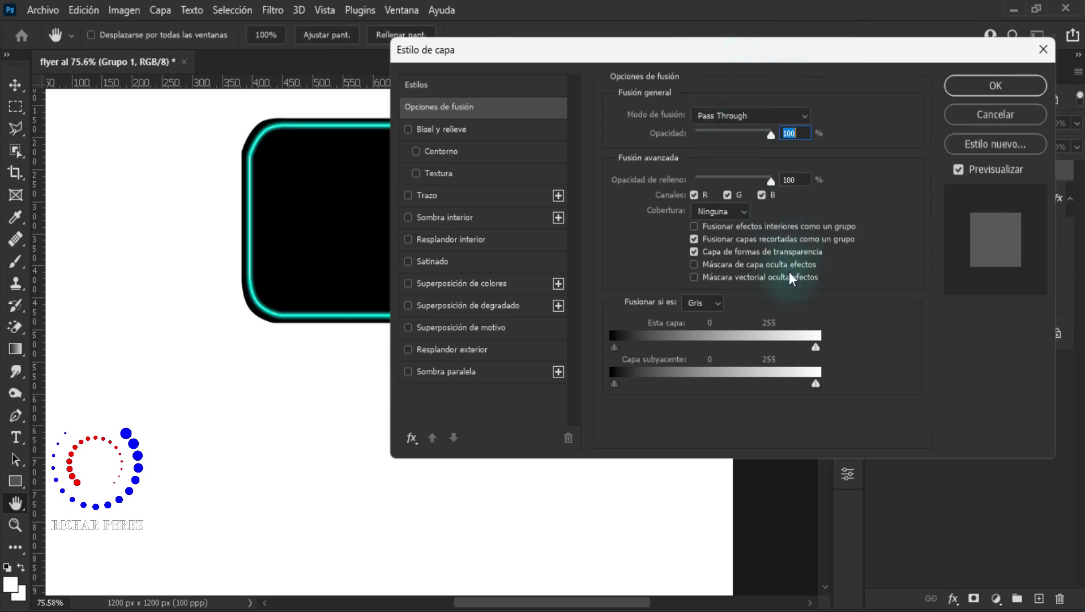
left_click(474, 349)
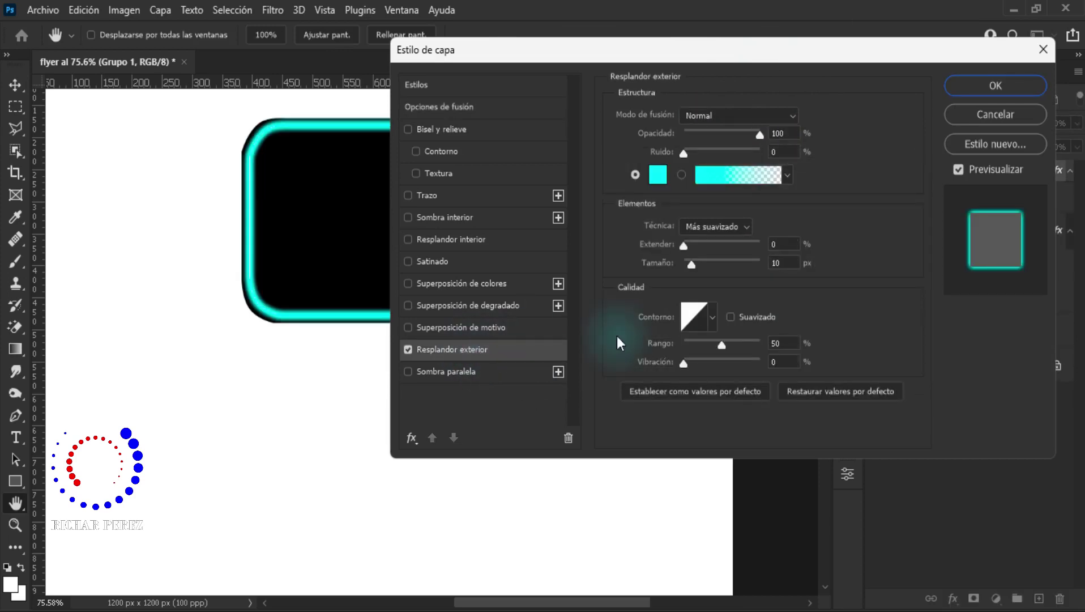
- Set the outer glow to 47% opacity, Normal mode, cyan colour and 15 px size
double_click(784, 133)
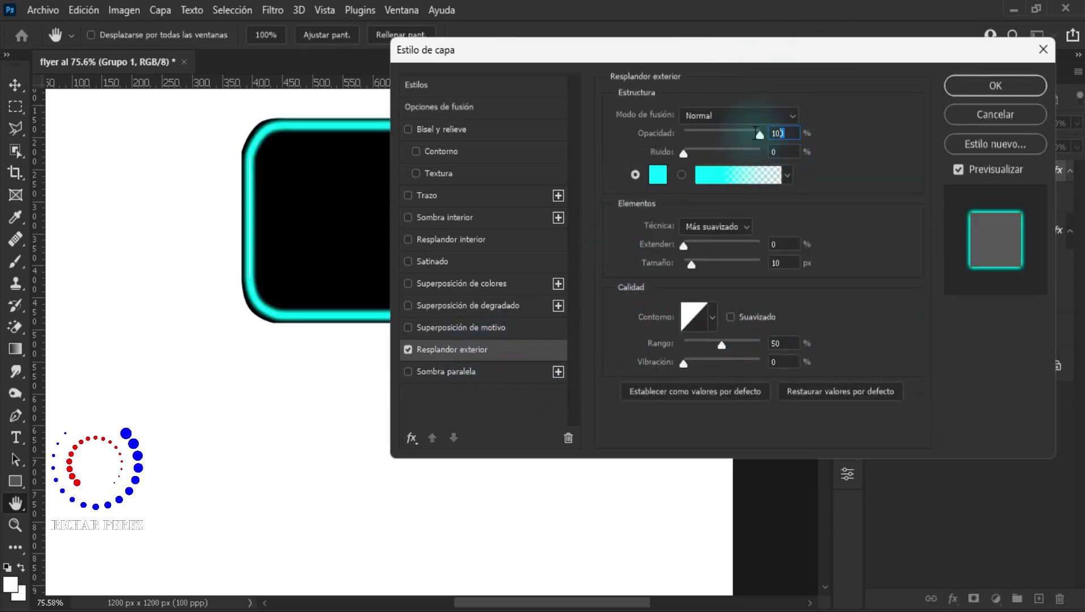
type("47")
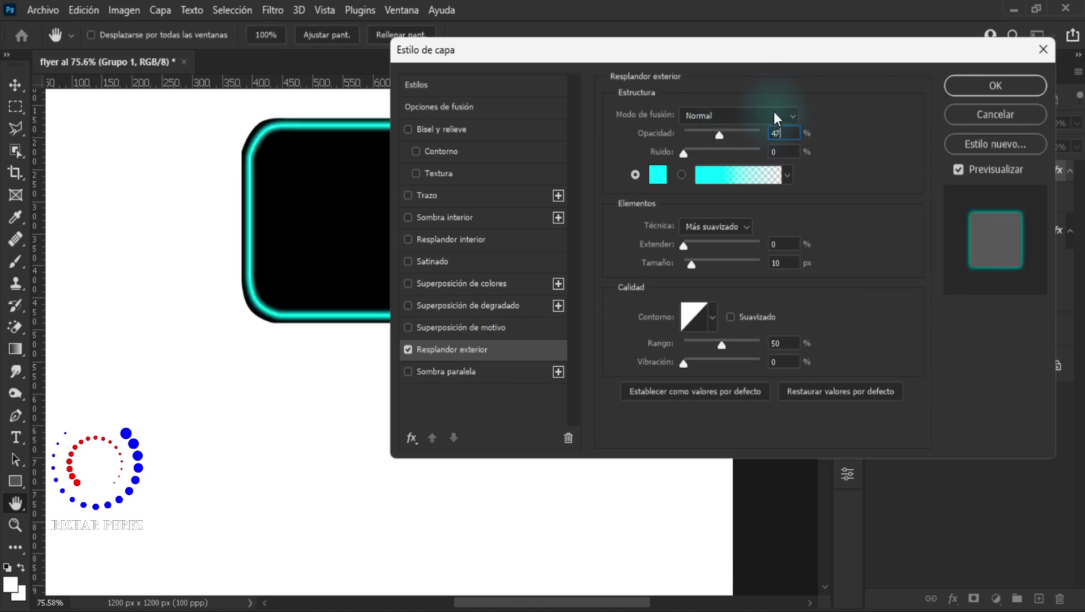
left_click(684, 114)
left_click(705, 135)
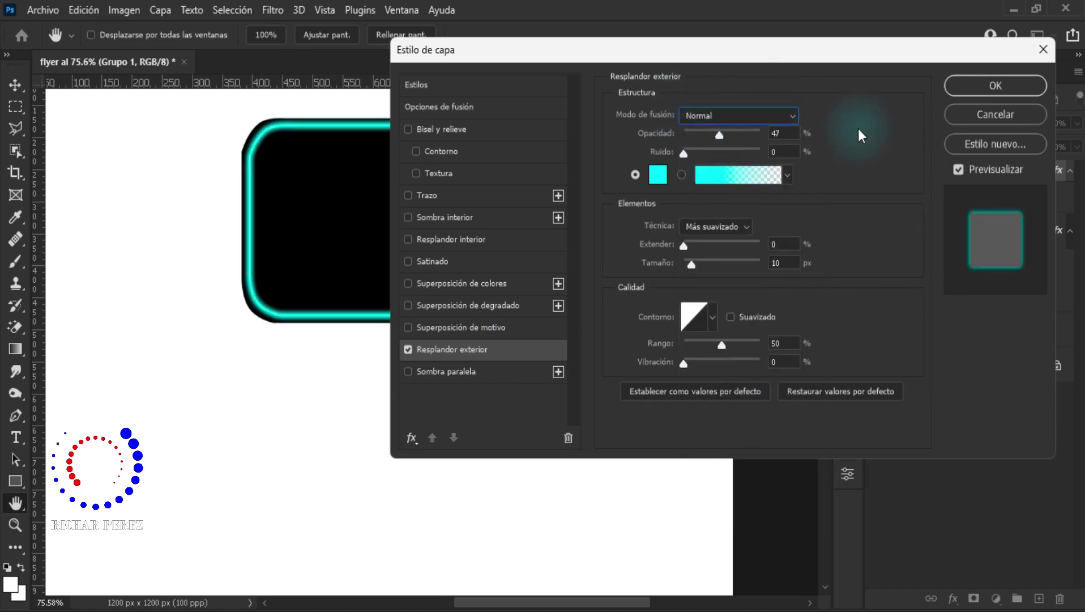
left_click(654, 176)
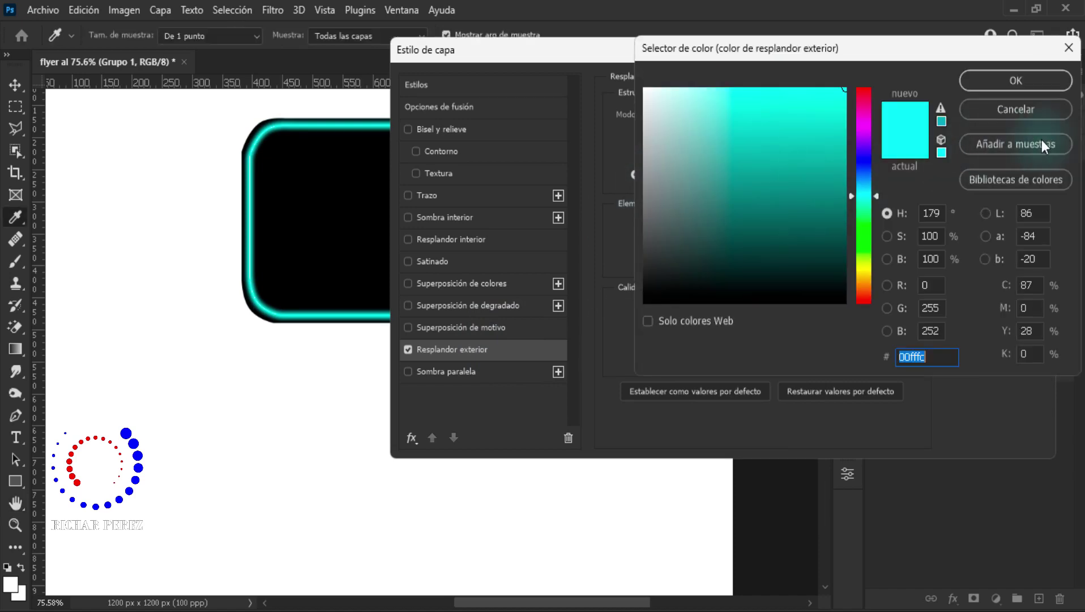
left_click(1042, 89)
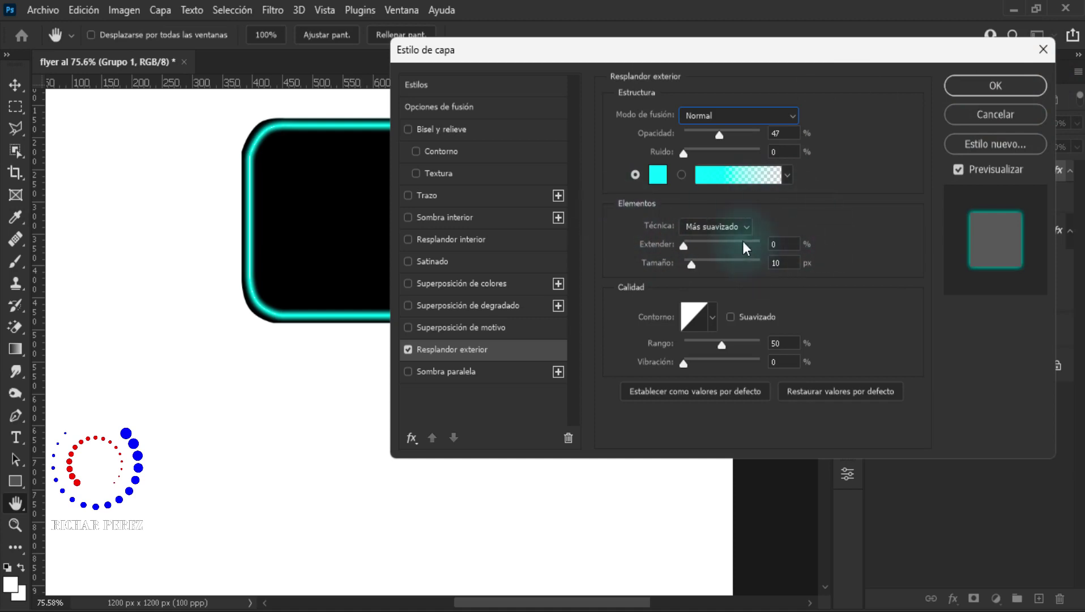
left_click(733, 227)
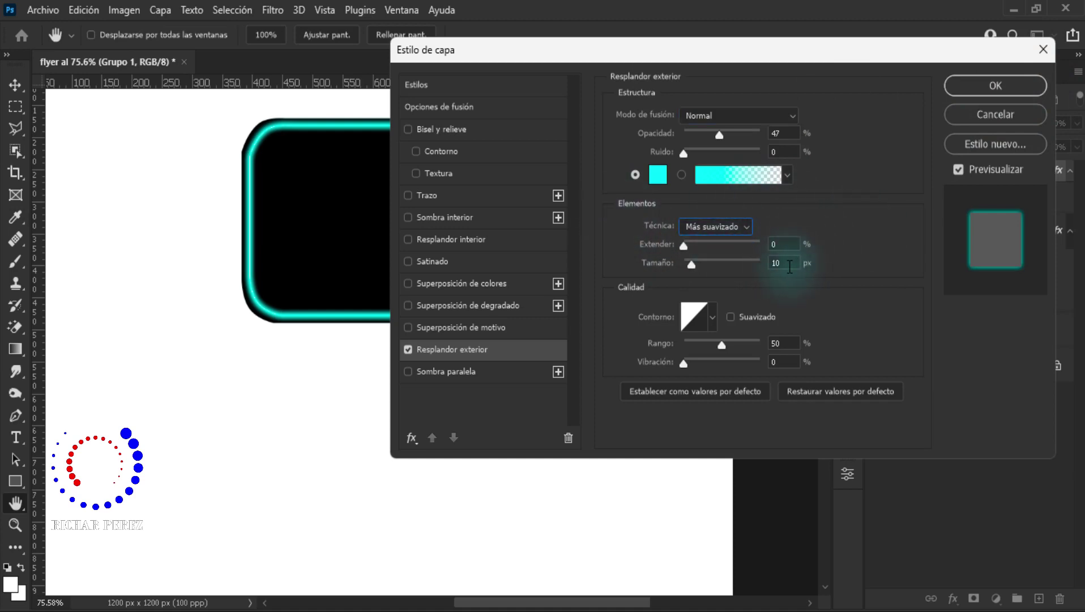
double_click(786, 263)
type("15")
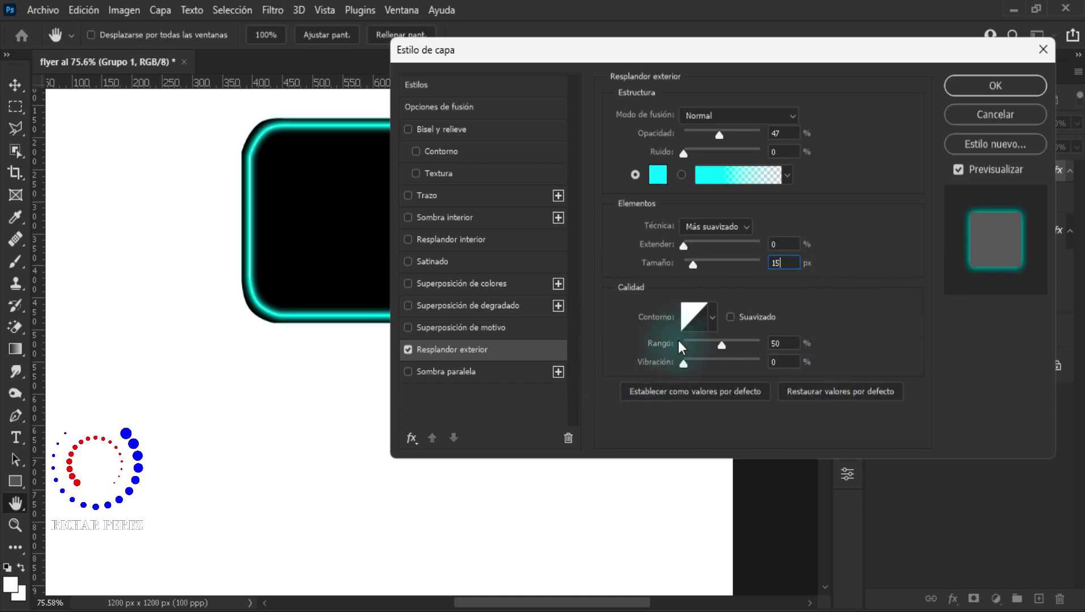
left_click(1003, 93)
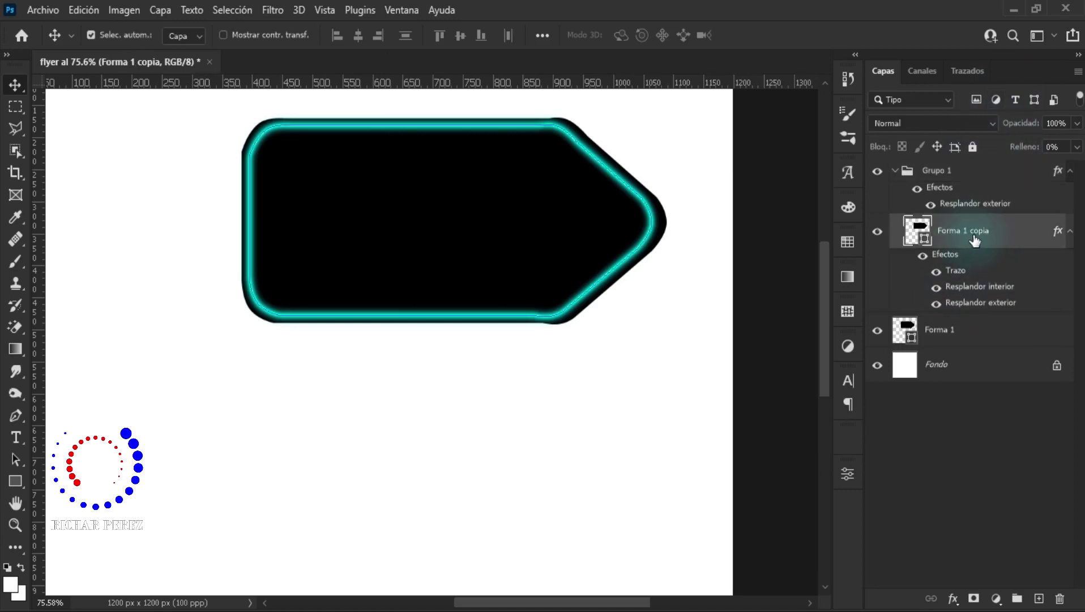
- Convert Forma 1 copia to a smart object and apply a 0.5 px Gaussian blur filter
left_click(280, 11)
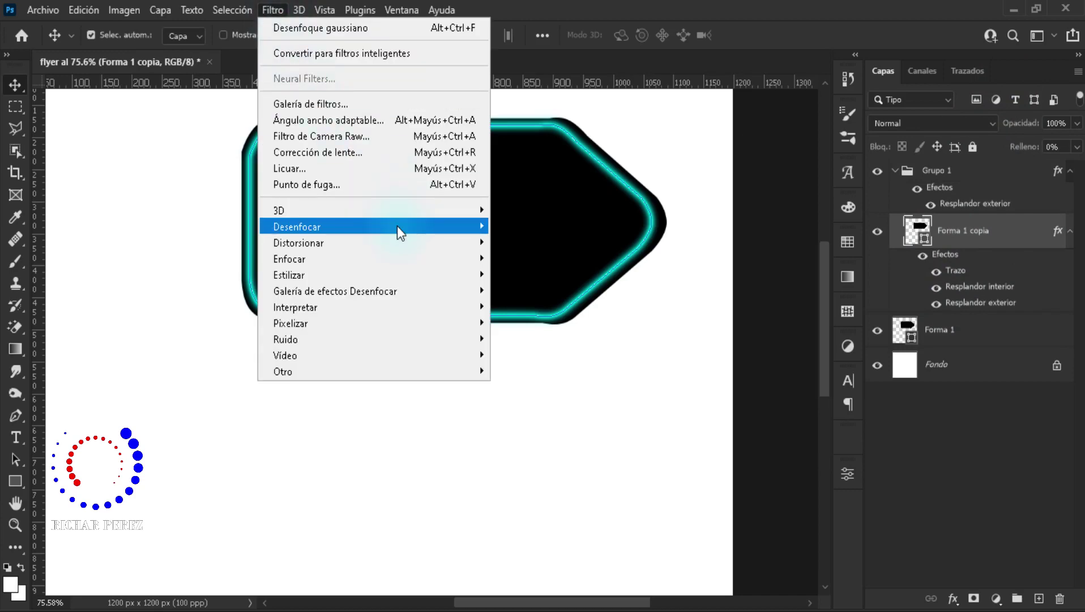
mouse_move(374, 227)
left_click(583, 340)
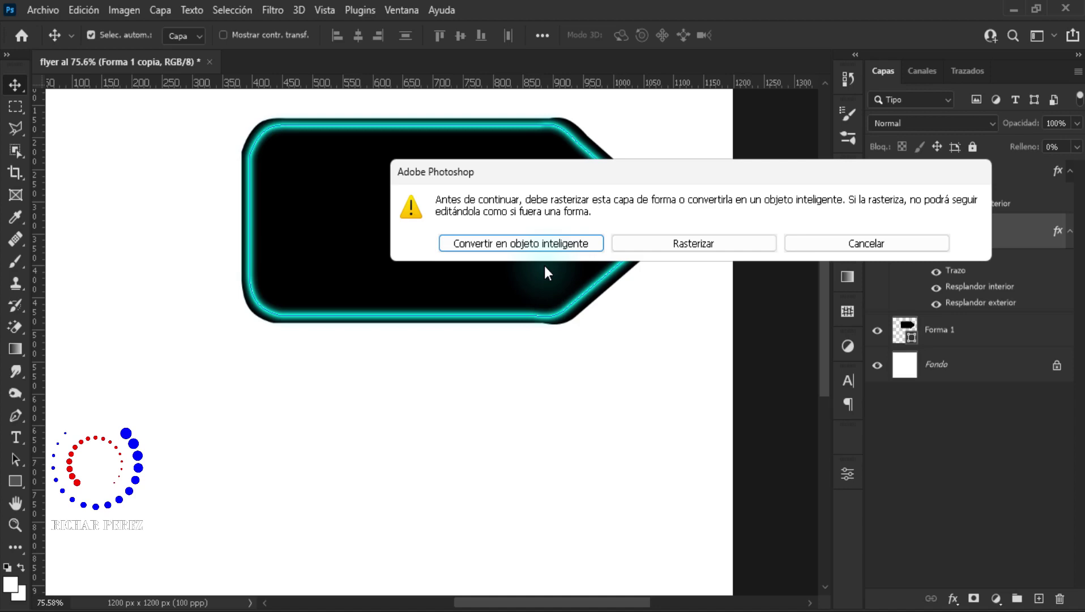
left_click(546, 249)
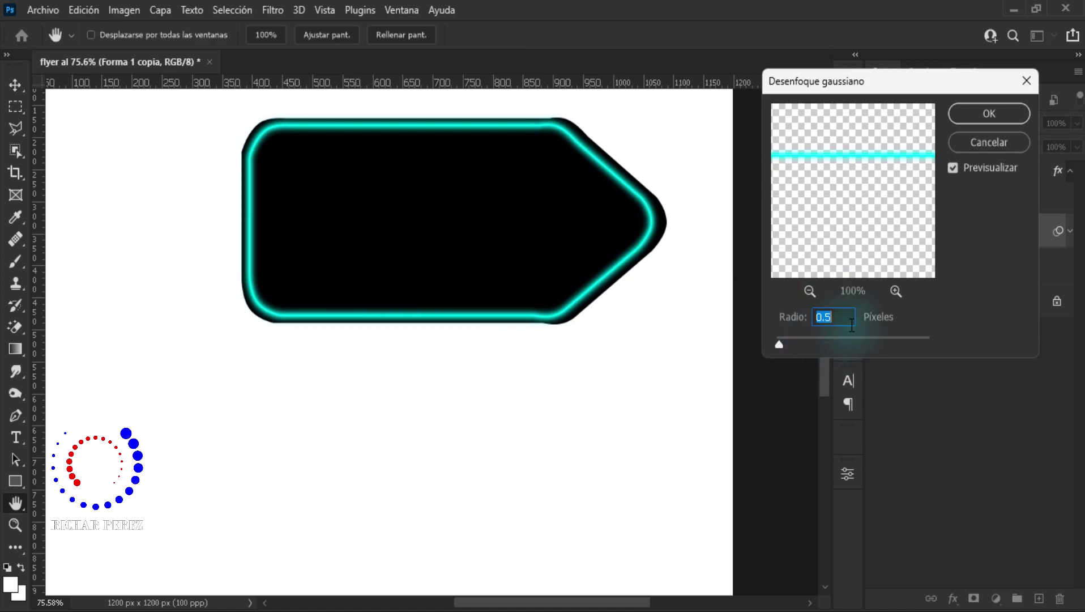
left_click(977, 116)
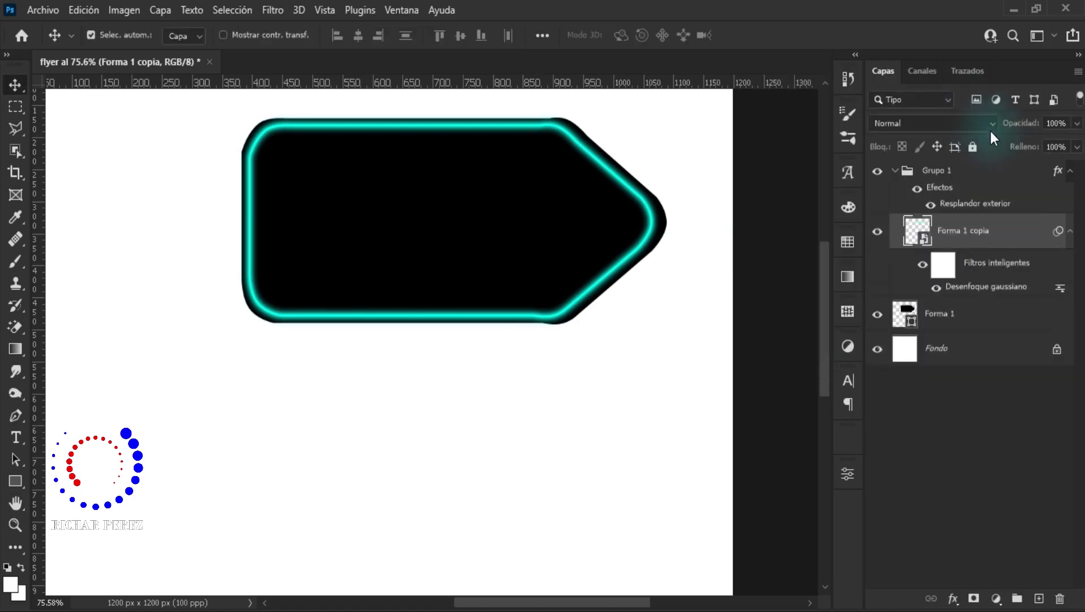
key("ctrl+0")
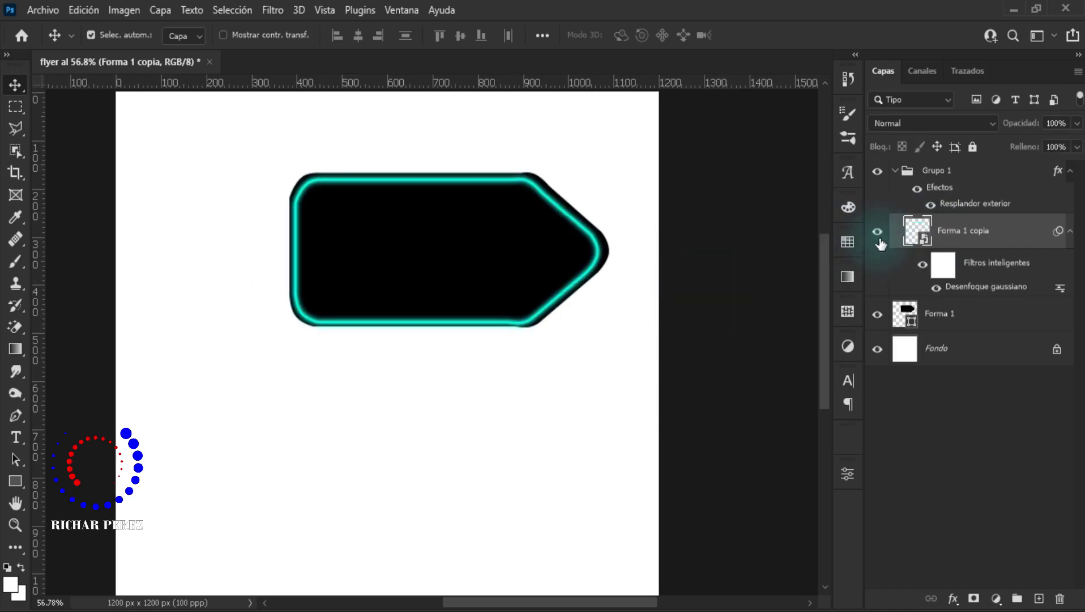
left_click(878, 172)
left_click(998, 316)
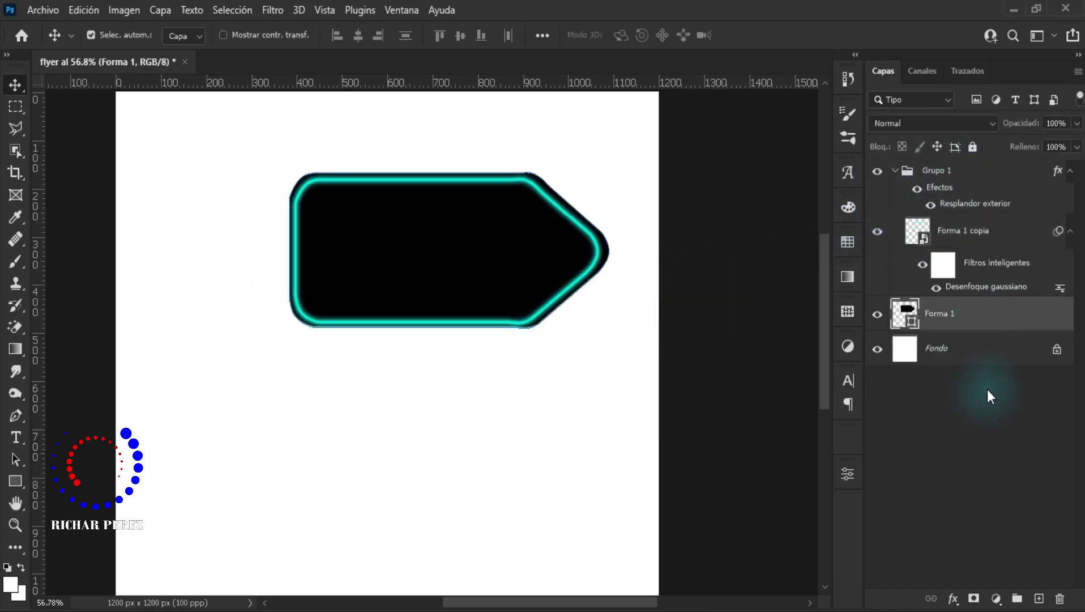
- Add a 2 px outside stroke in cyan 00fffc to the Forma 1 tag shape
right_click(991, 327)
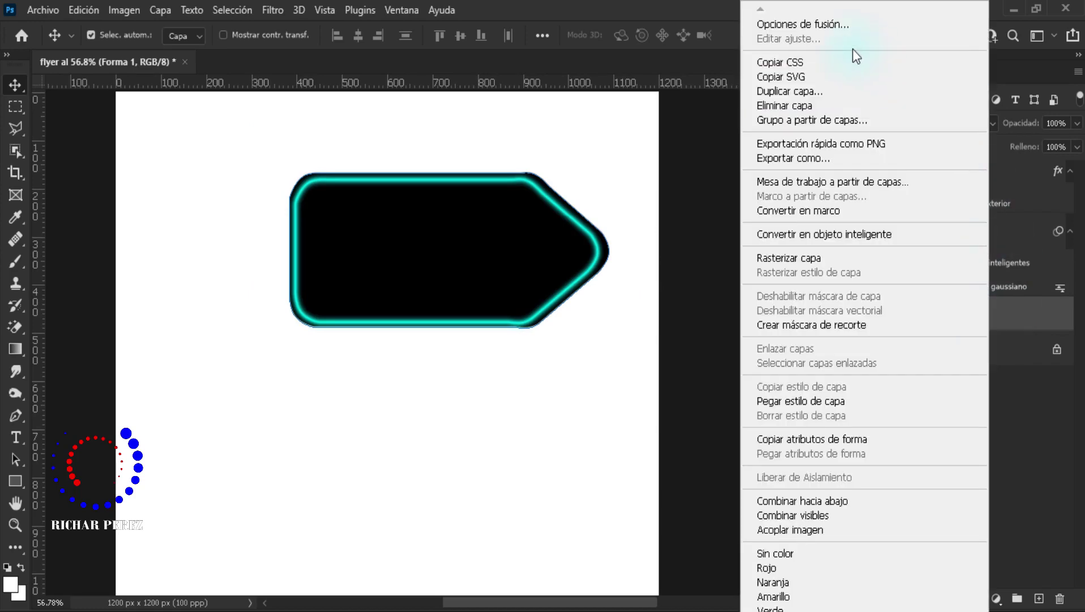
left_click(819, 28)
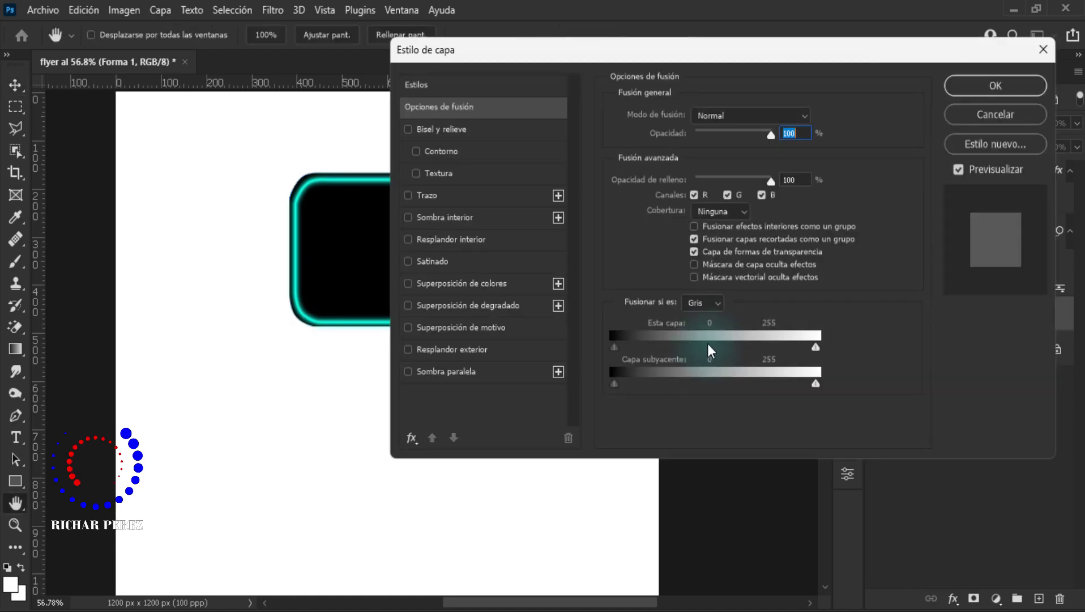
left_click(429, 195)
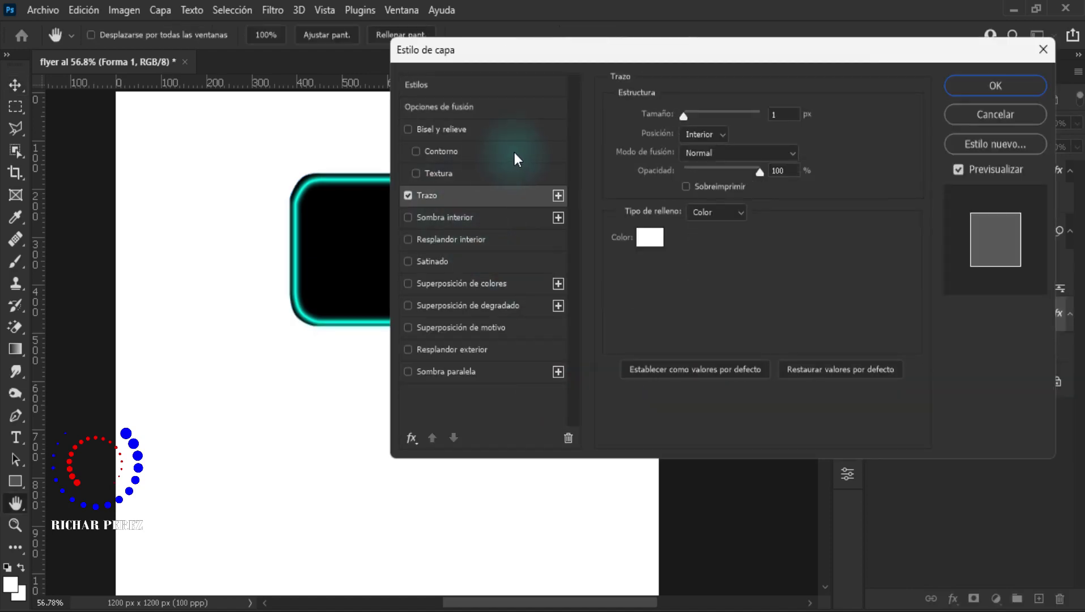
left_click(790, 115)
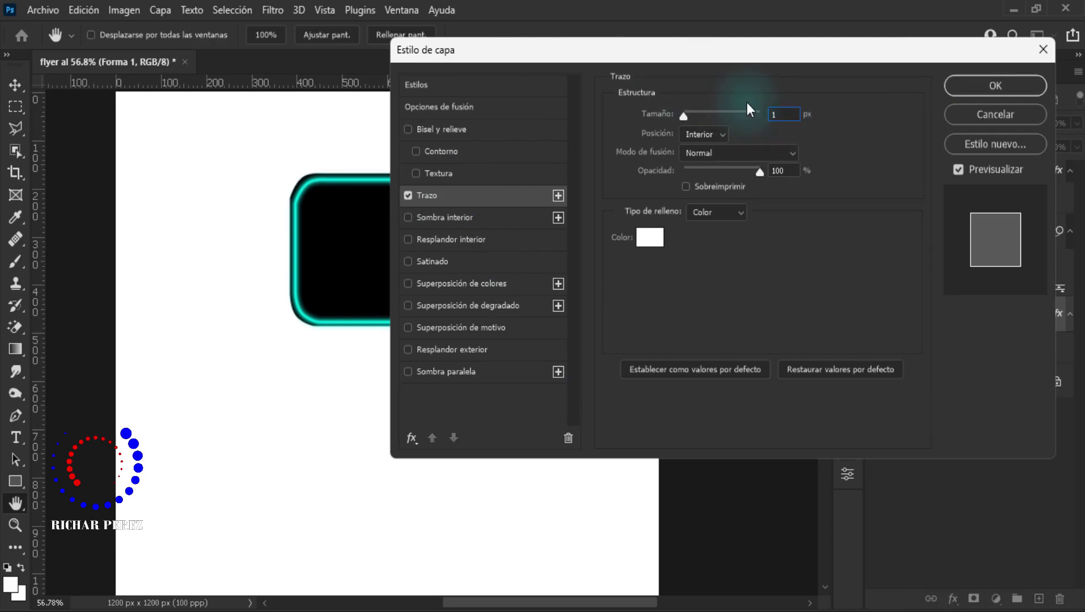
type("2")
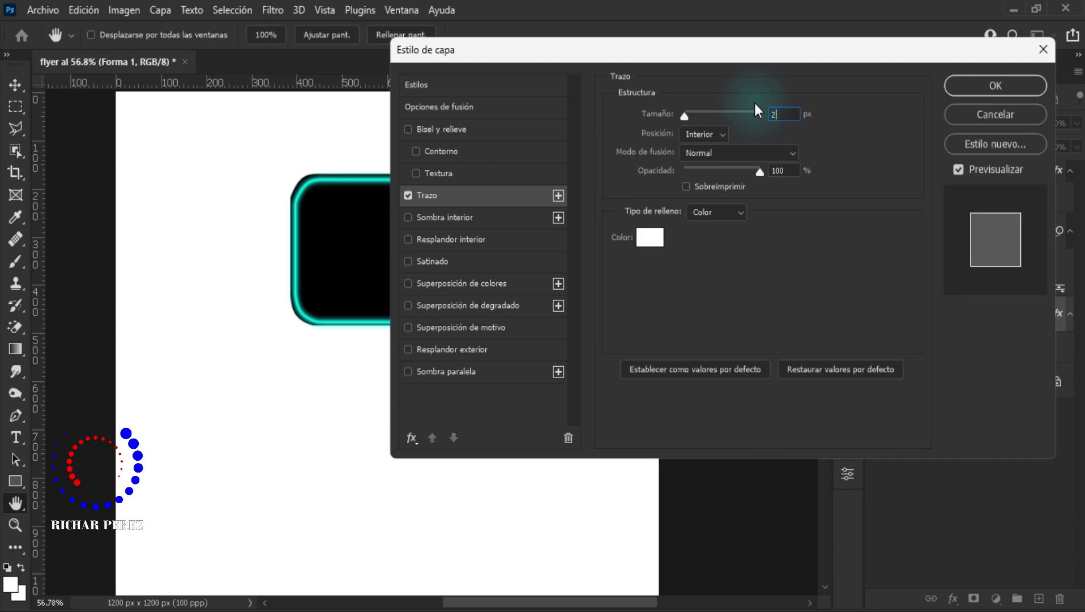
left_click(695, 136)
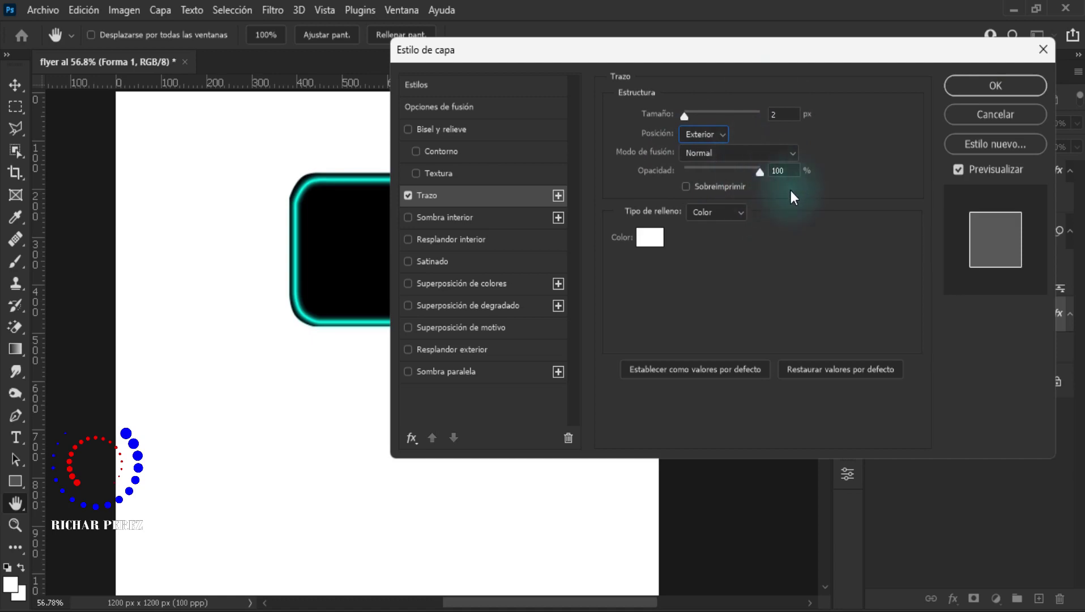
left_click(716, 216)
left_click(657, 236)
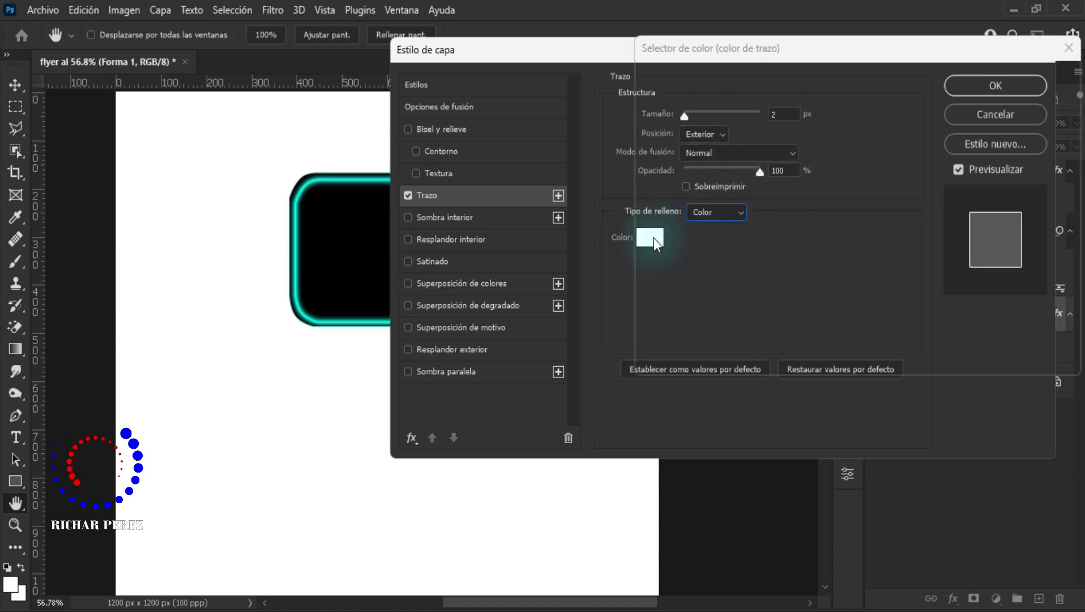
type("00fffc")
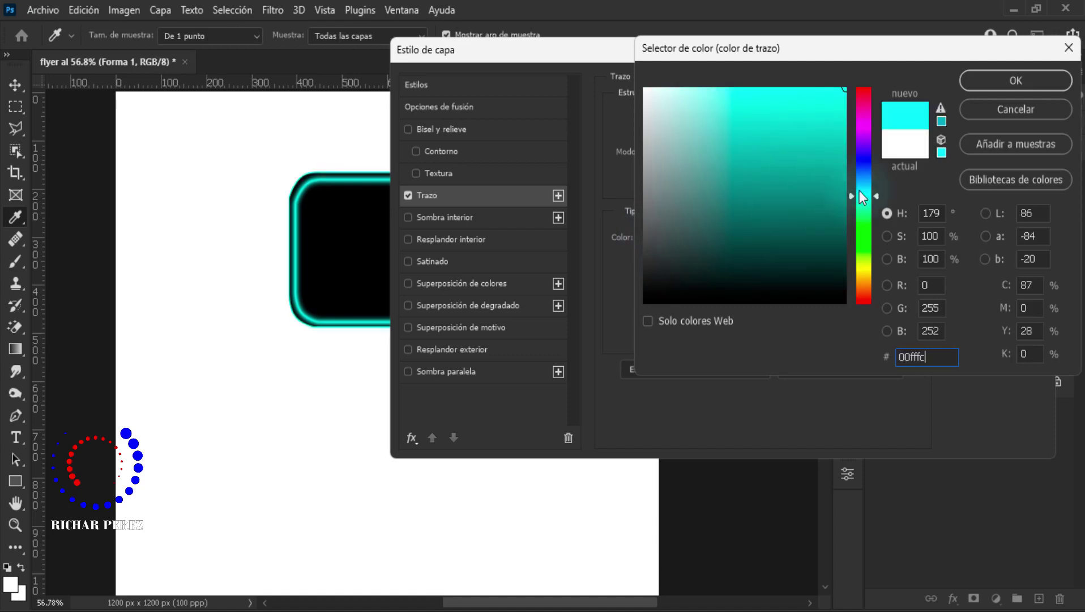
left_click(1036, 88)
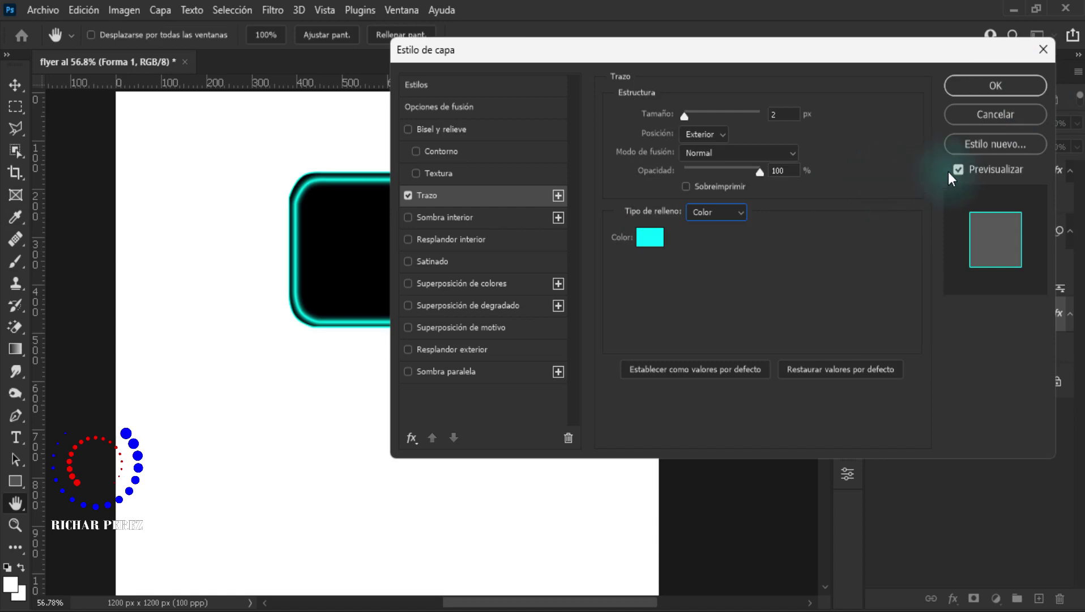
left_click(997, 91)
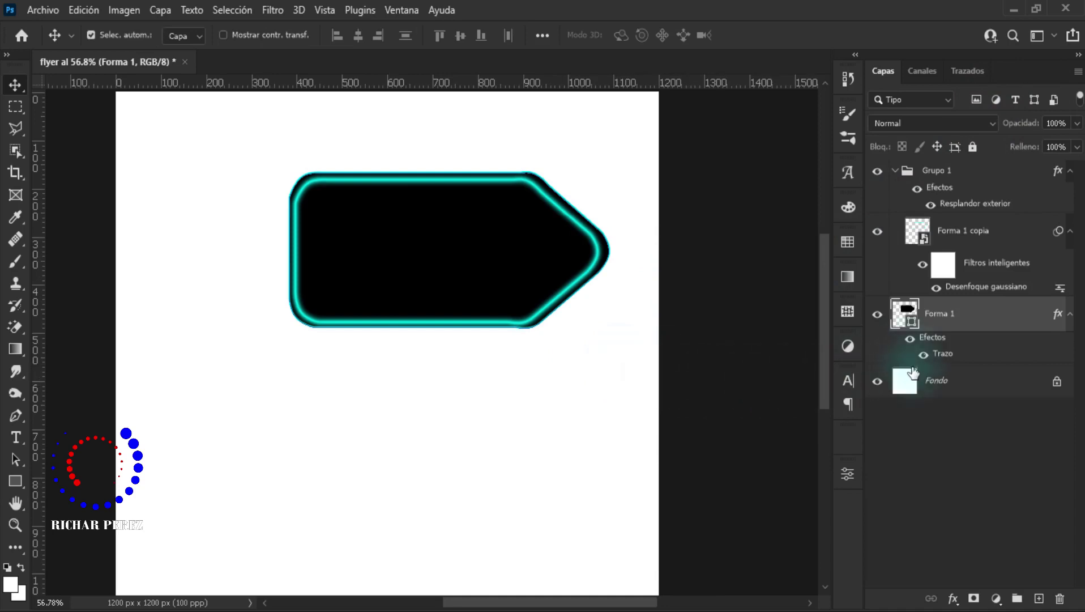
- Place the diamond-pattern wallpaper as an embedded image, scaled to about 26% over the tag
left_click(877, 317)
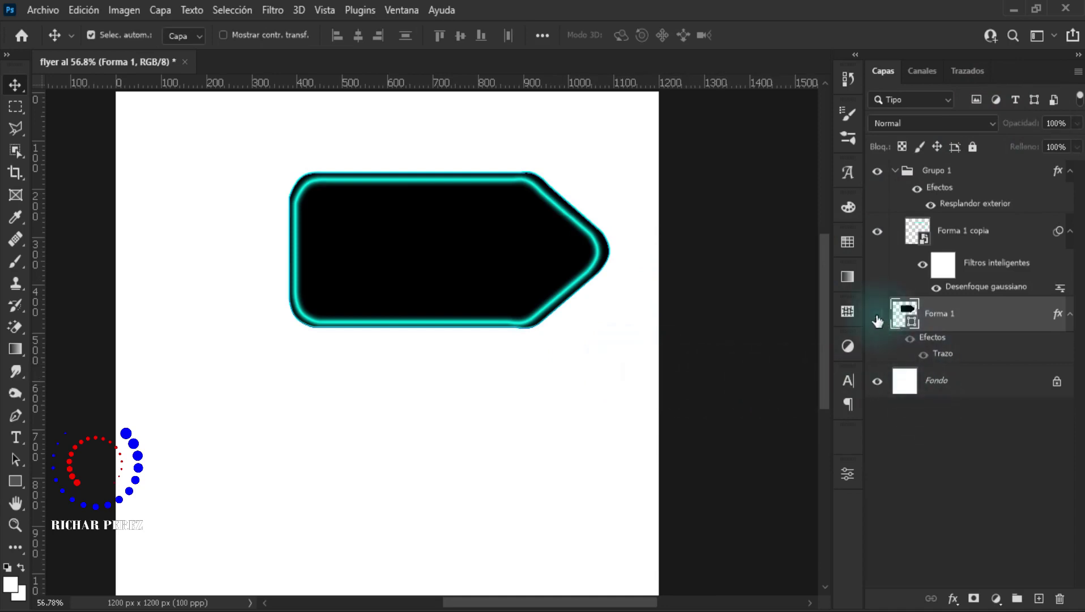
left_click(877, 315)
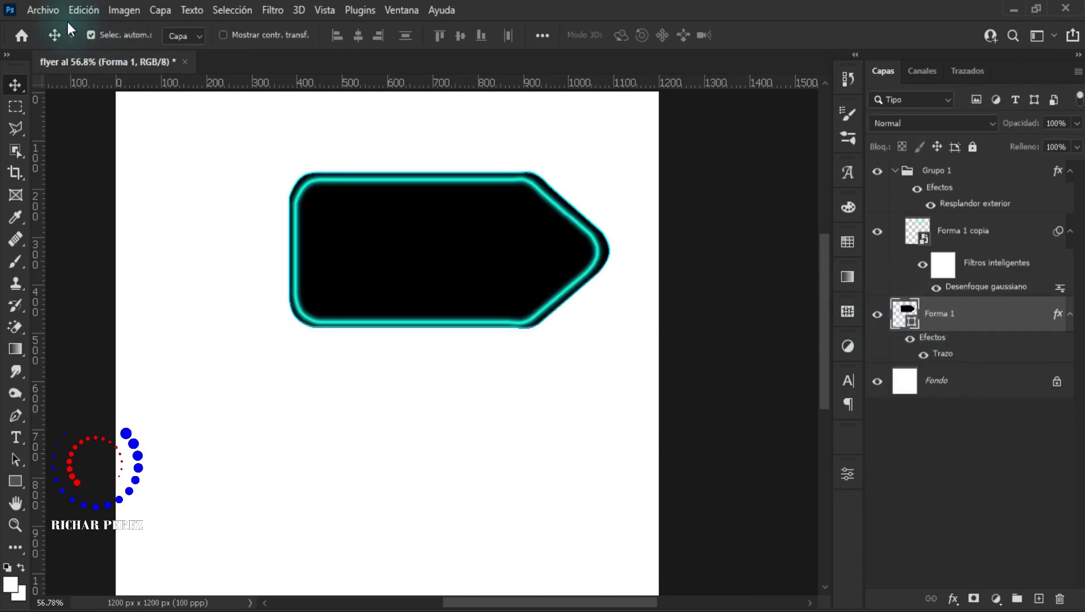
left_click(43, 10)
left_click(141, 376)
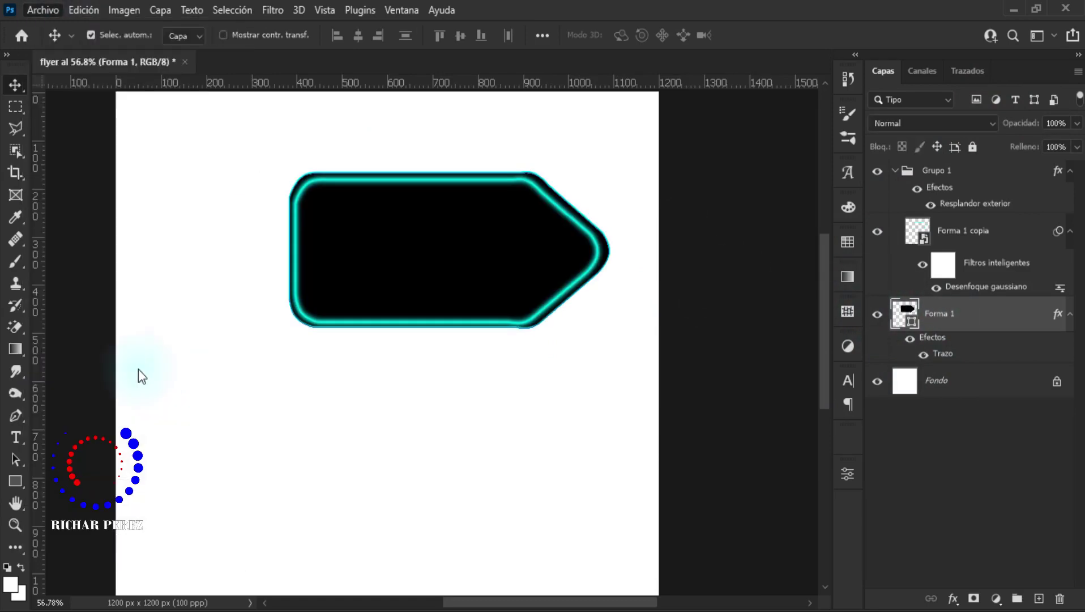
left_click(430, 162)
left_click(634, 482)
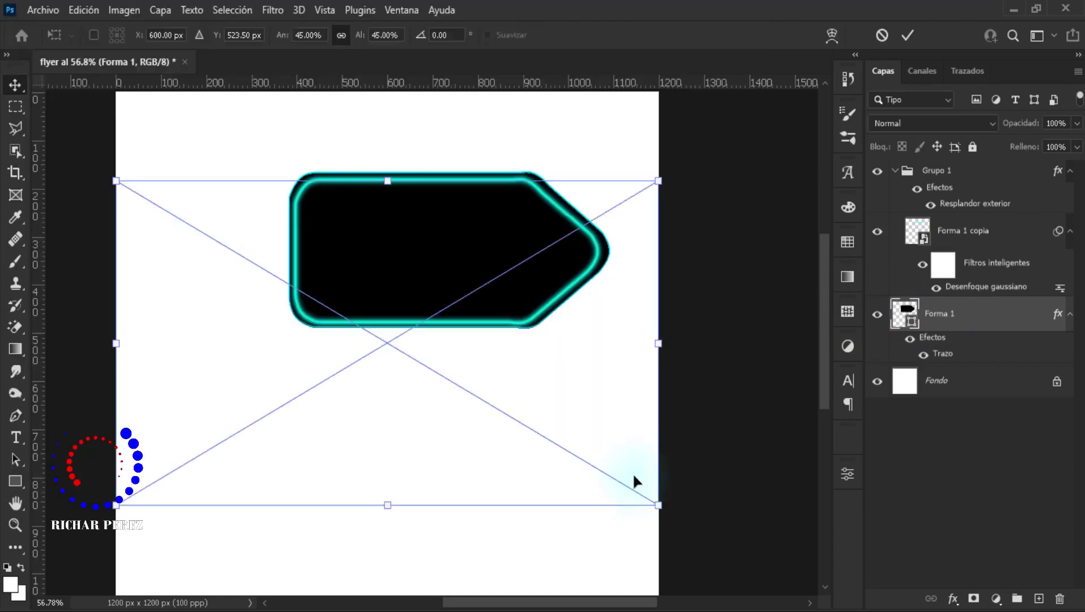
mouse_move(656, 342)
left_mouse_down()
mouse_move(395, 351)
mouse_move(507, 268)
left_mouse_up()
mouse_move(578, 252)
left_mouse_down()
mouse_move(565, 250)
mouse_move(616, 251)
left_mouse_up()
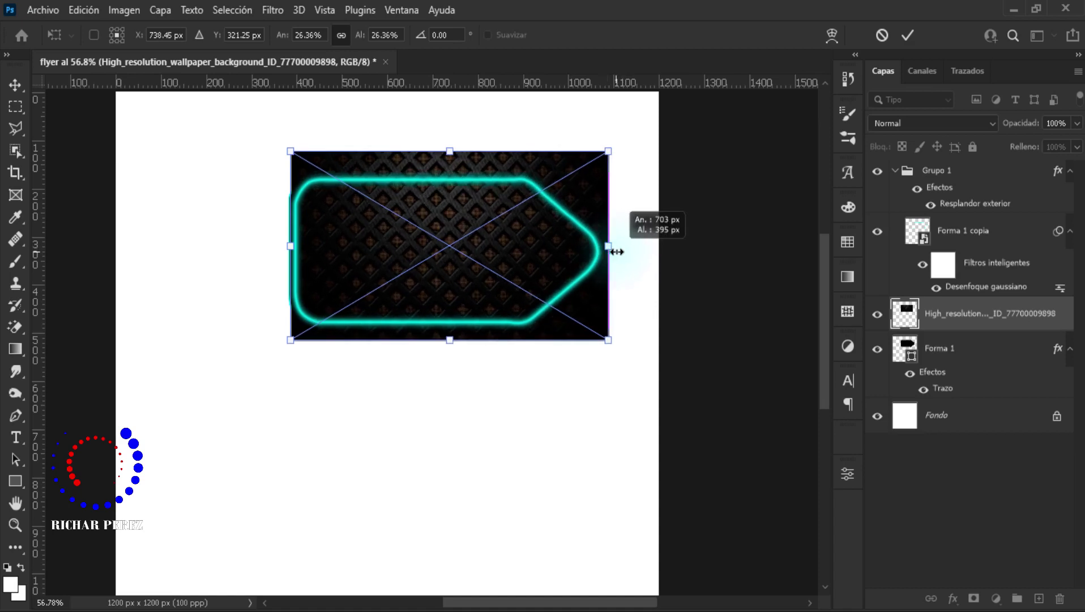
key("Return")
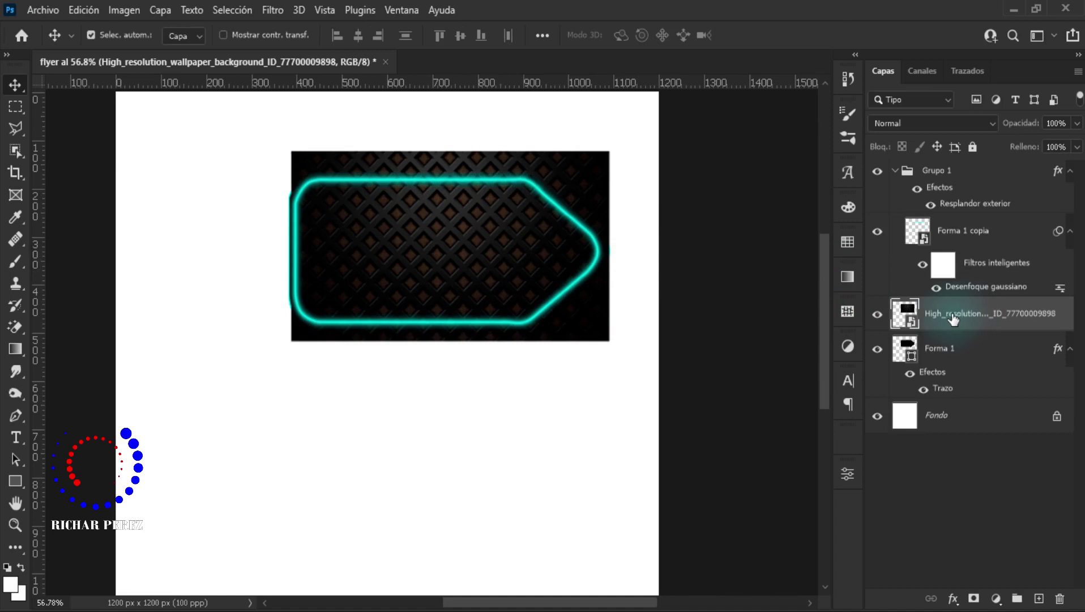
- Clip the wallpaper into the Forma 1 tag, collapse Grupo 1, and add empty layer Capa 1
right_click(953, 318)
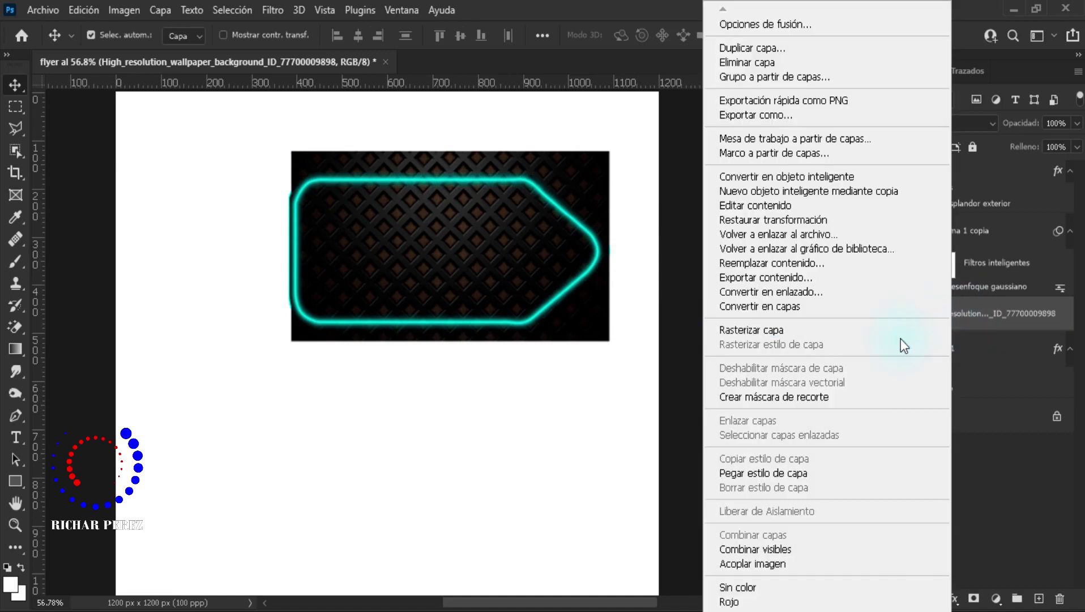
left_click(840, 401)
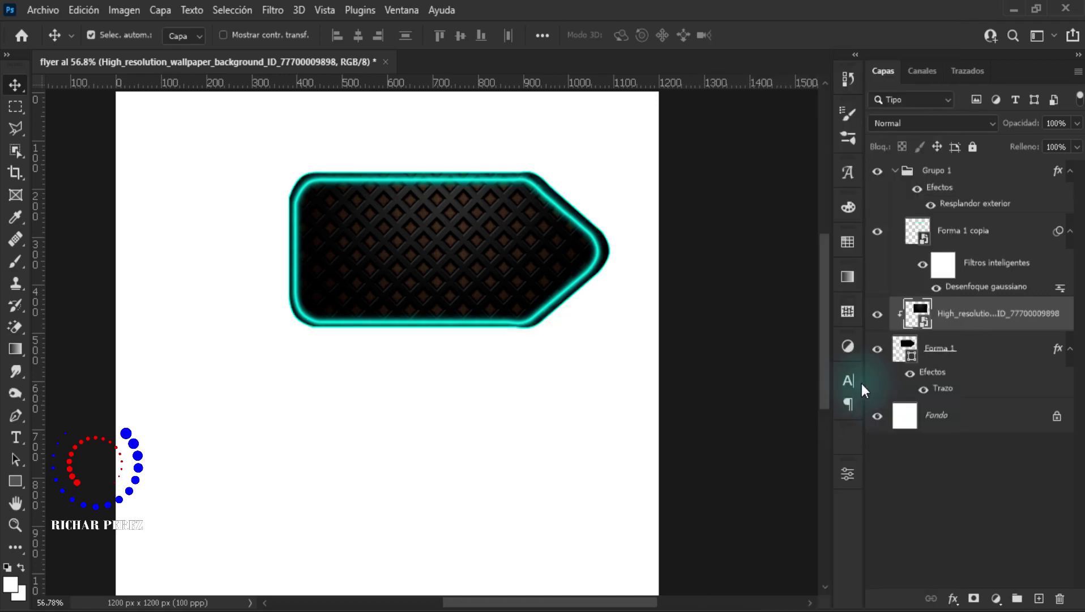
left_click(953, 355)
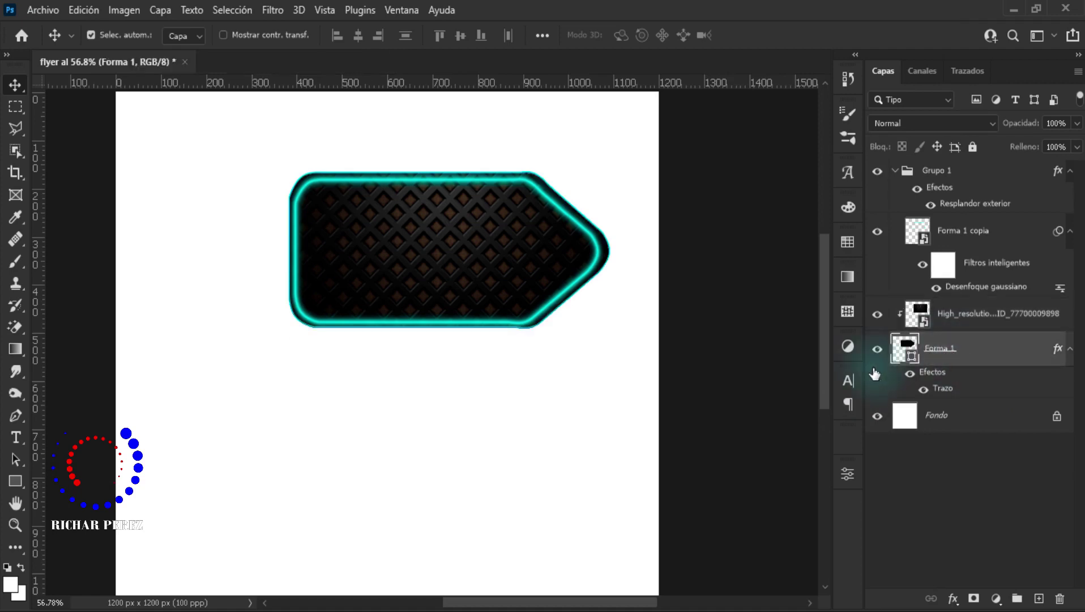
left_click(877, 349)
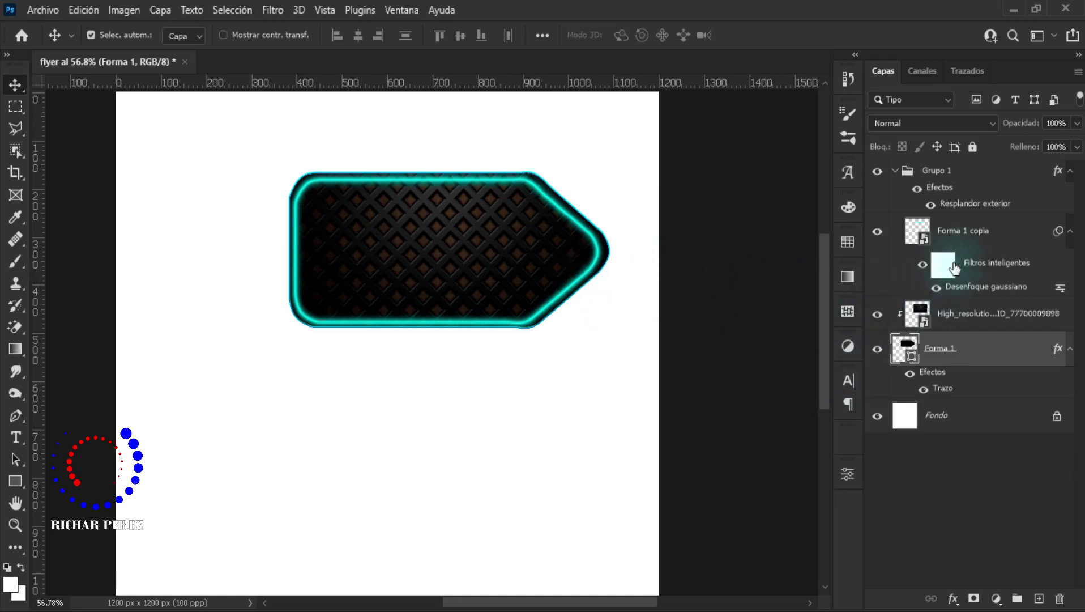
left_click(929, 171)
left_click(896, 171)
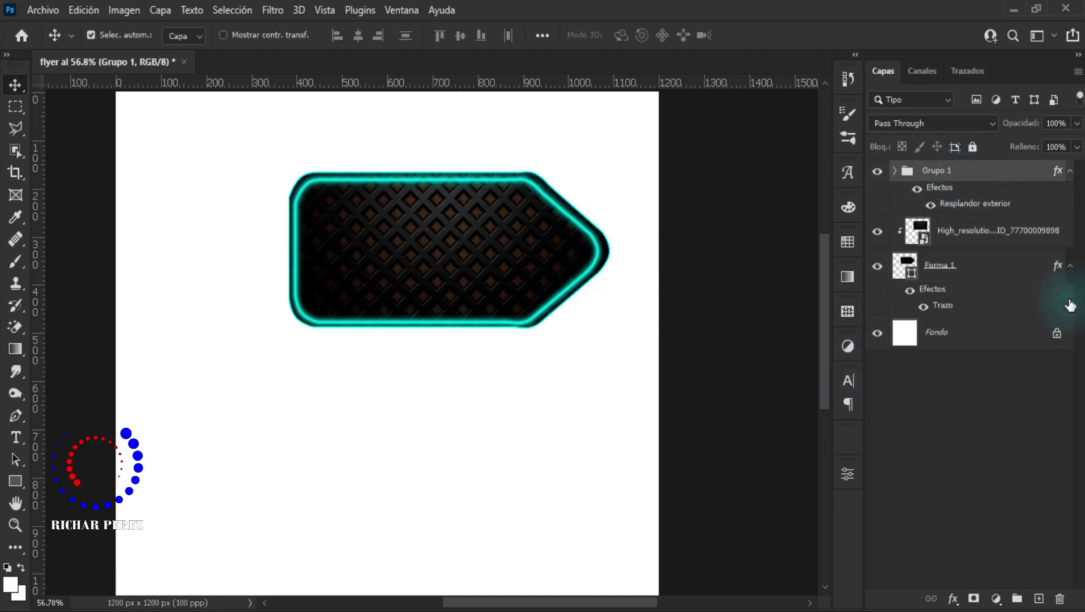
left_click(1038, 598)
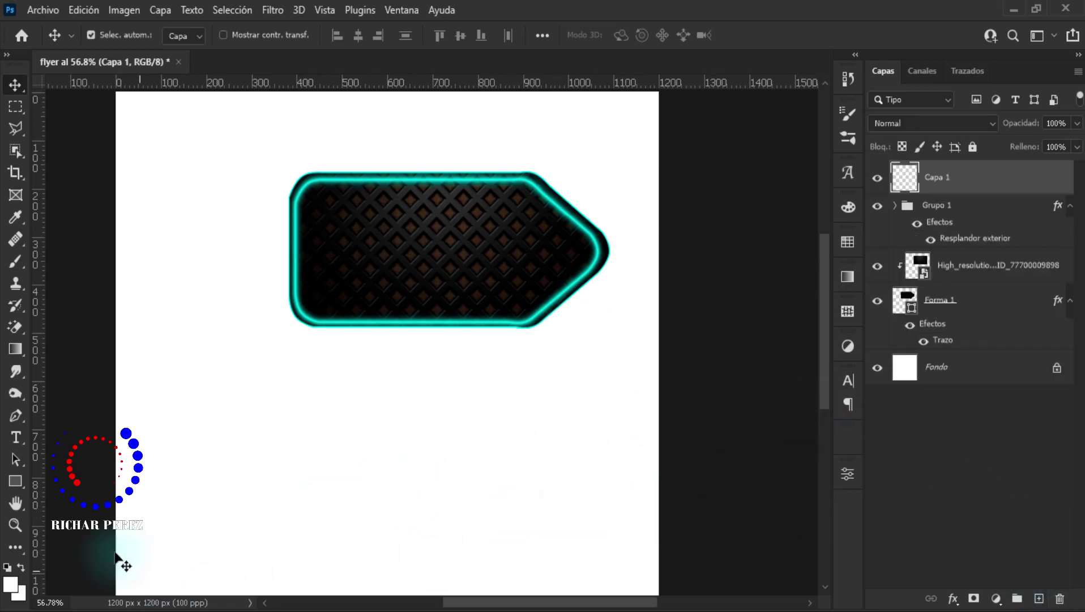
- Type the word BLACK below the tag in black Franklin Gothic Demi
left_click(13, 437)
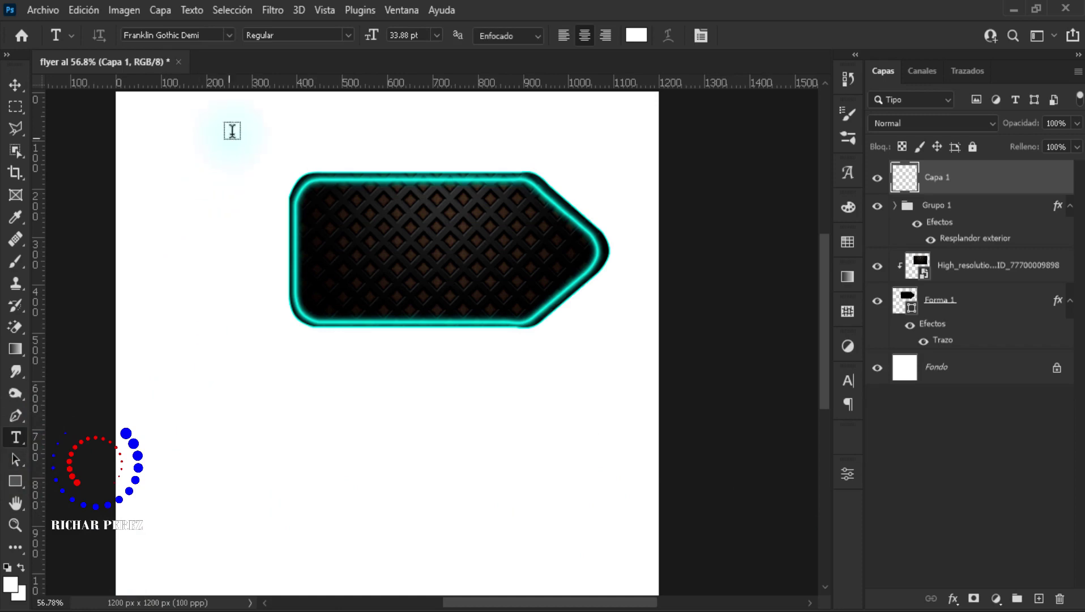
left_click(234, 32)
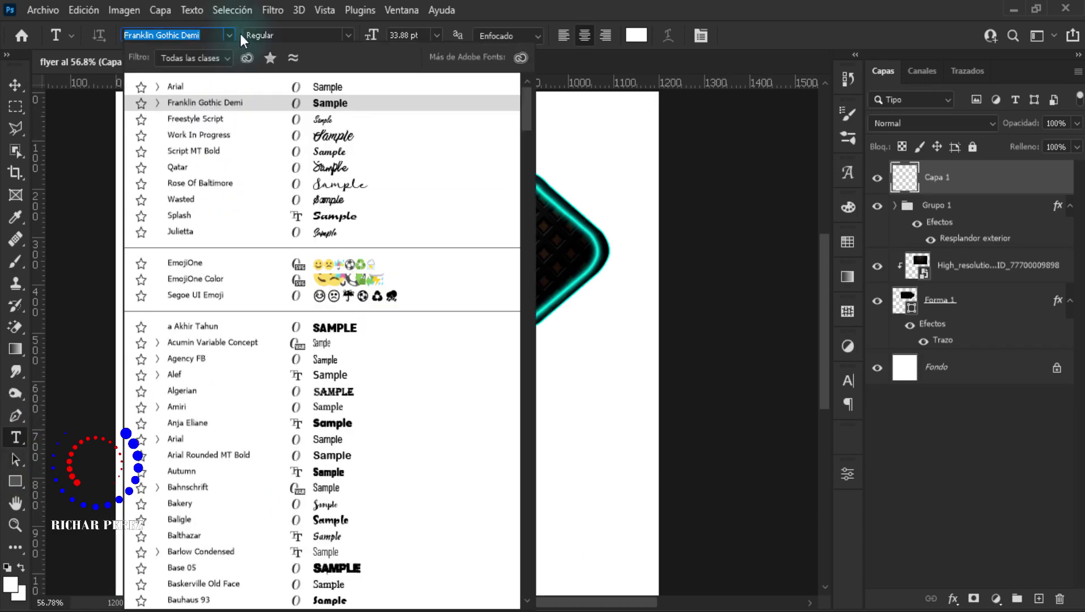
left_click(259, 102)
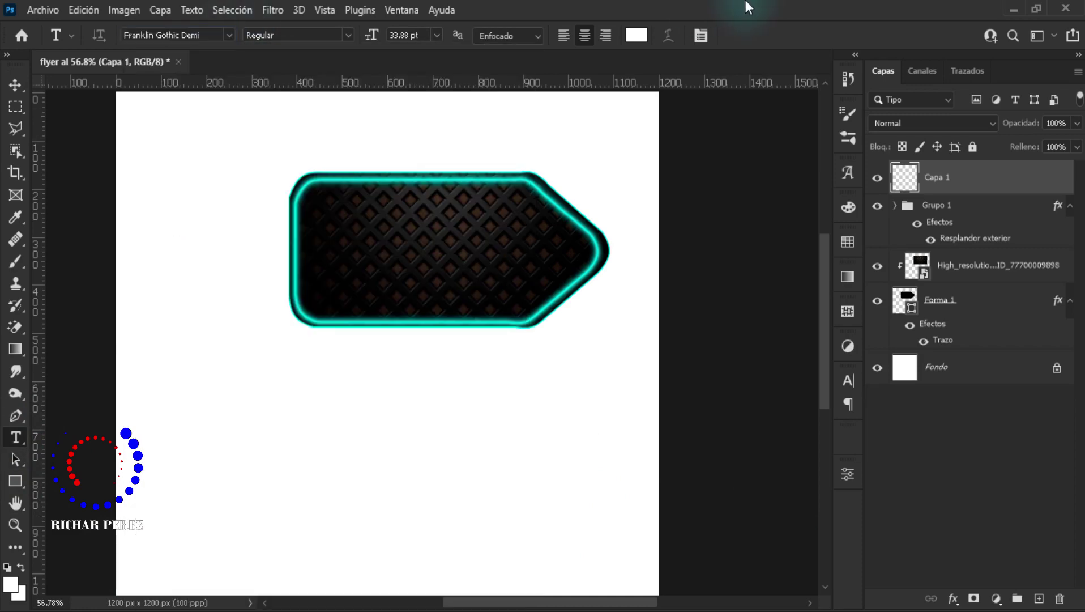
left_click(636, 35)
left_click_drag(751, 145, 496, 351)
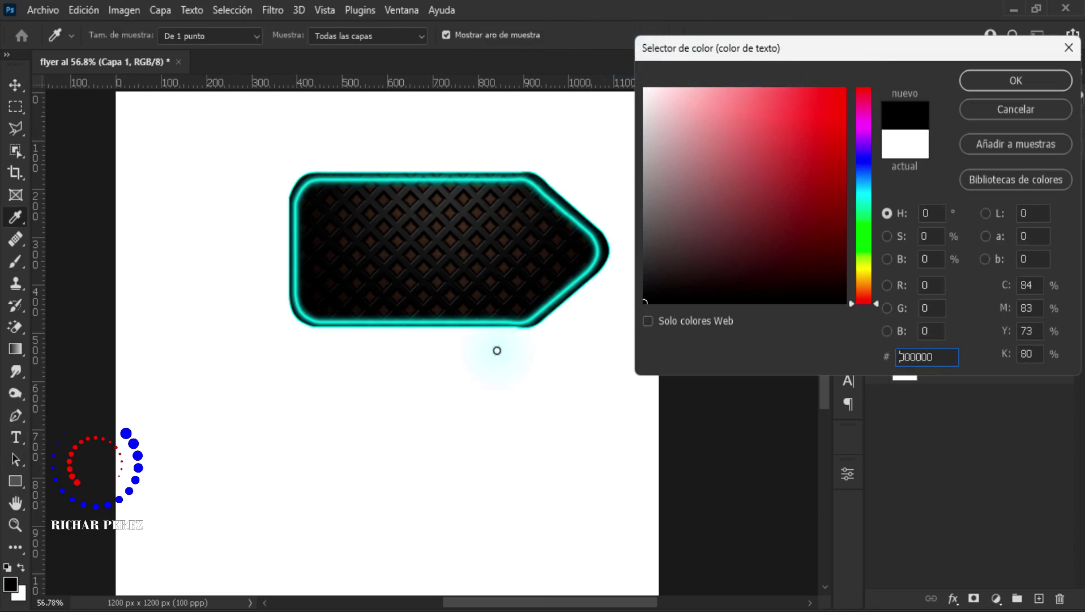
left_click(993, 86)
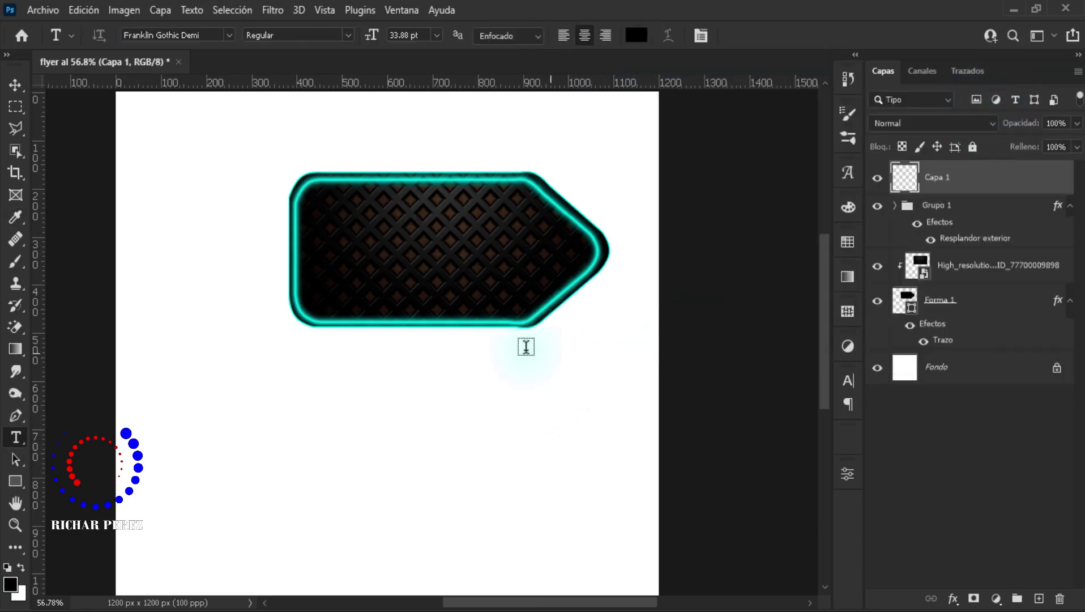
left_click(291, 419)
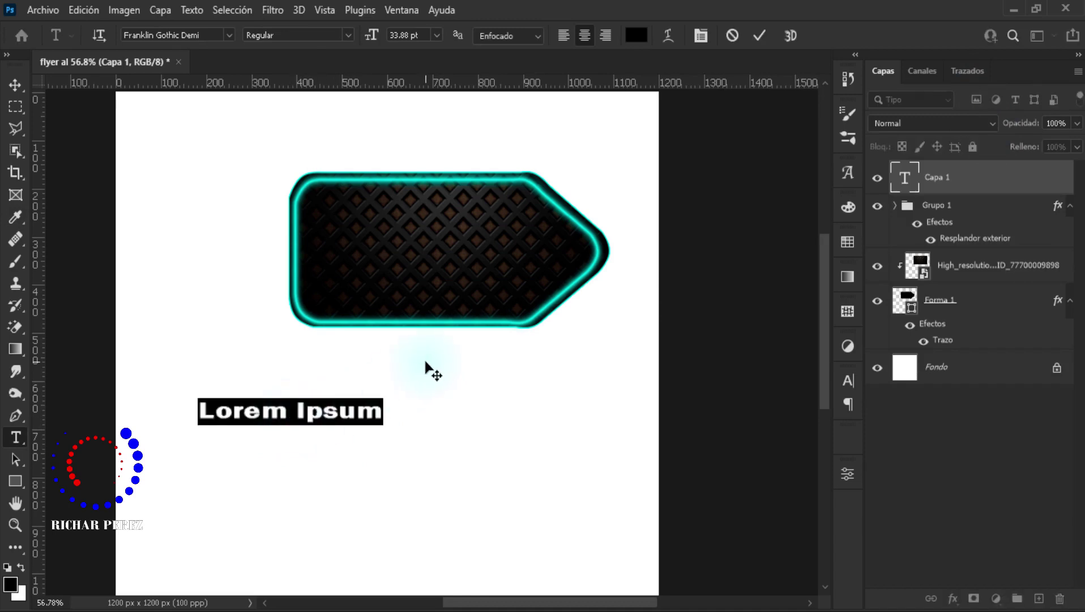
type("BLAK")
key("BackSpace")
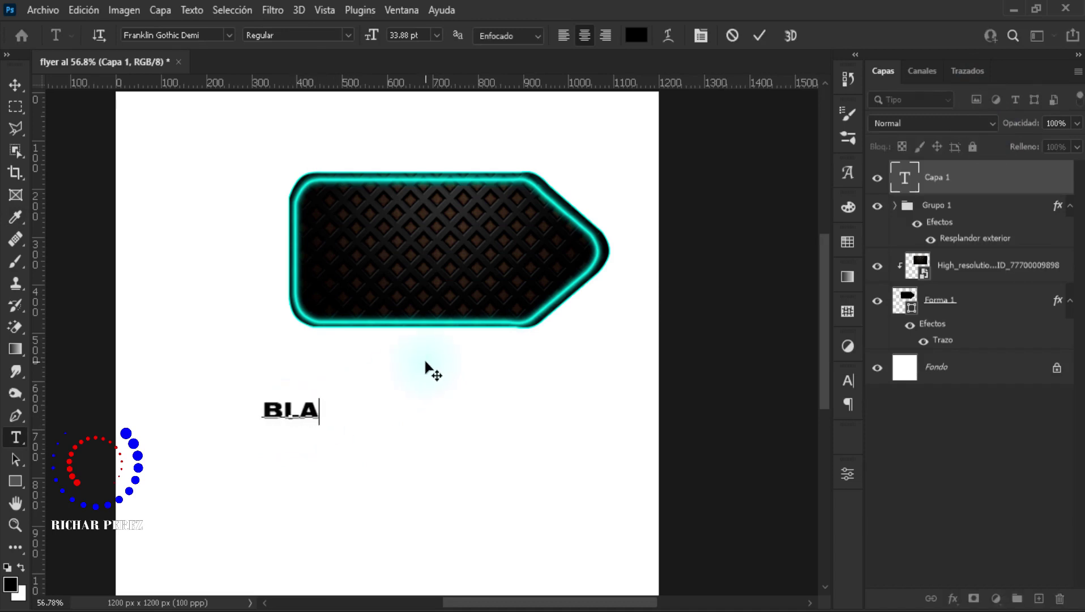
type("CK")
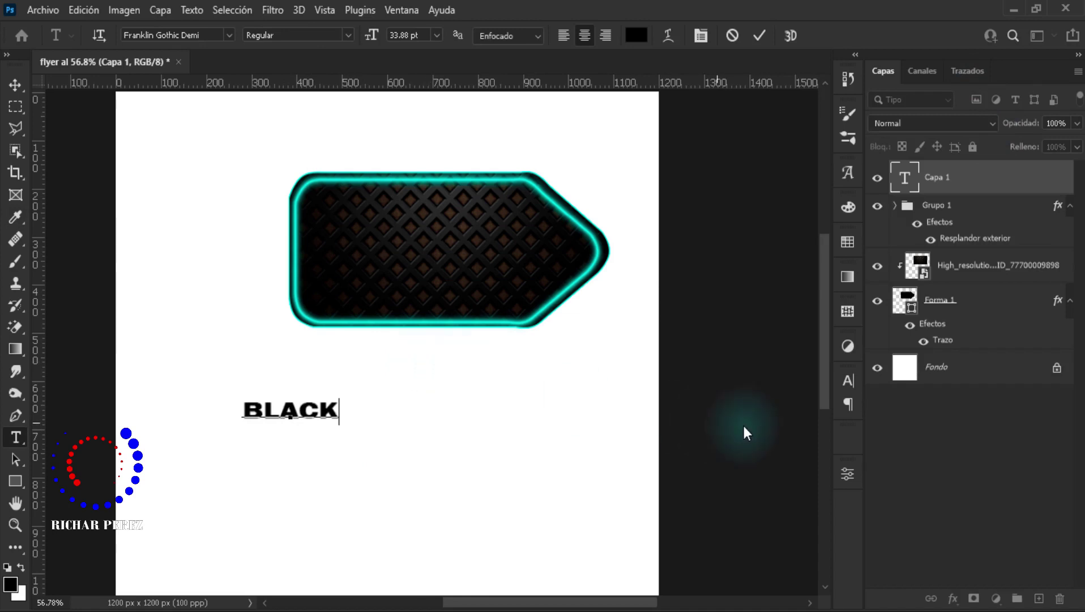
left_click(951, 181)
- Enlarge the BLACK text to about 90.55 pt and centre it just under the tag
key("ctrl+t")
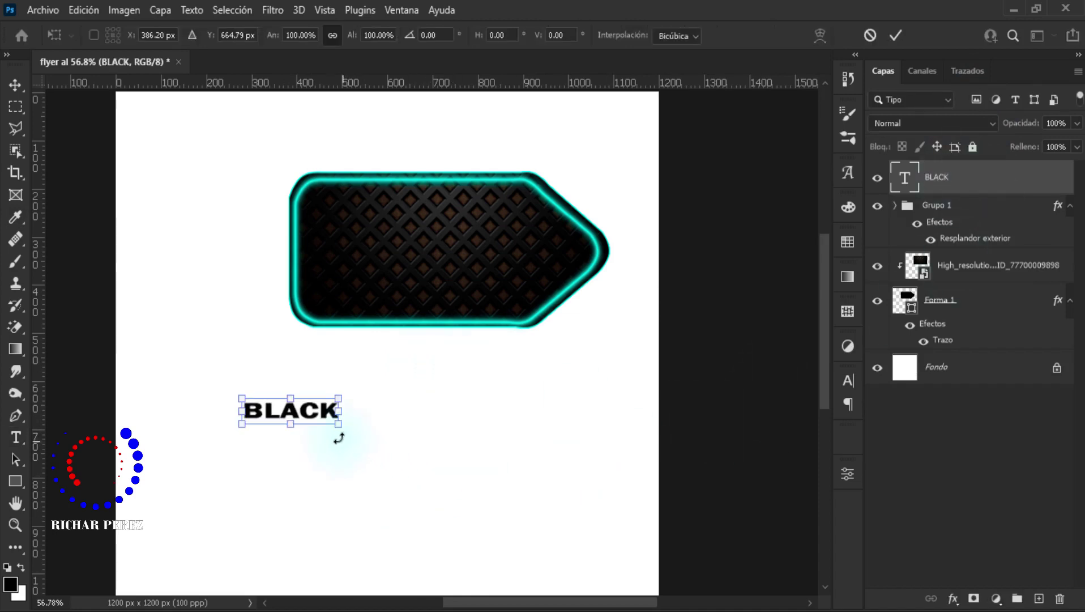
left_click_drag(341, 428, 501, 461)
left_click_drag(436, 438, 496, 392)
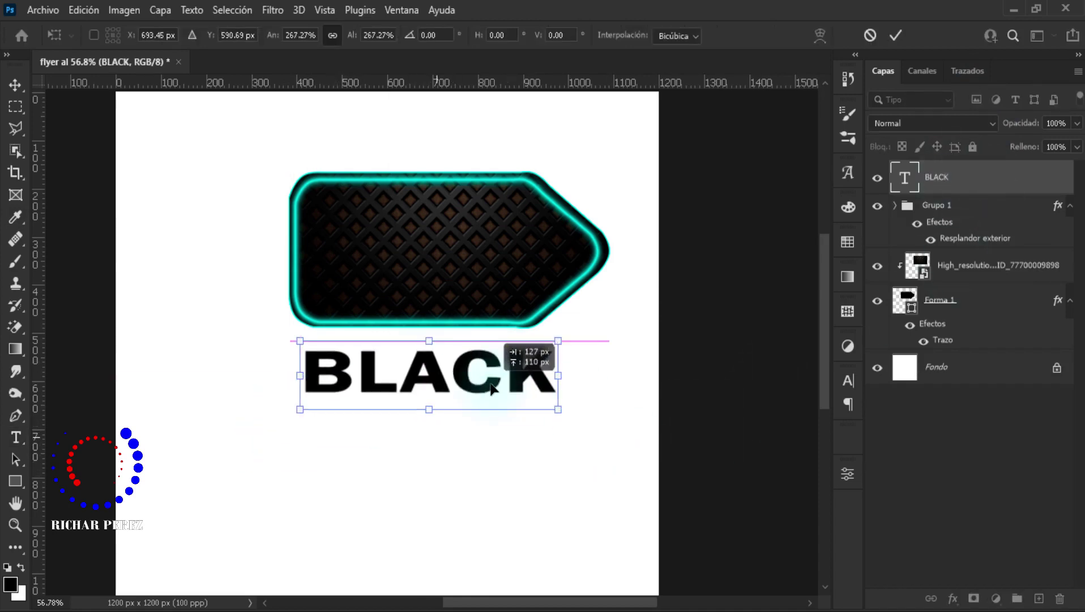
key("Return")
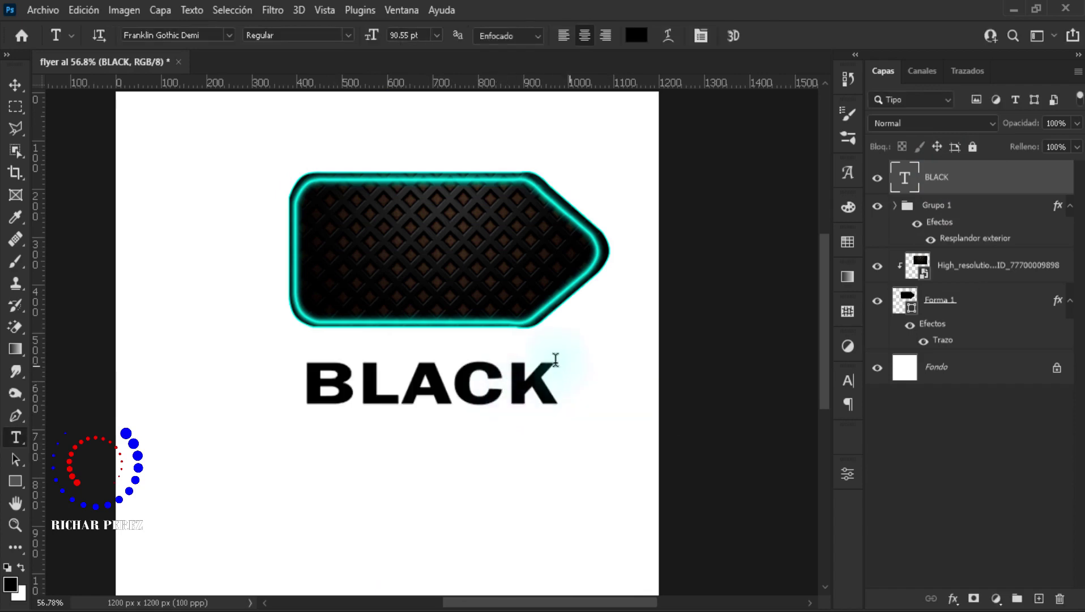
- Change the BLACK text colour to white (ffffff)
left_click(633, 38)
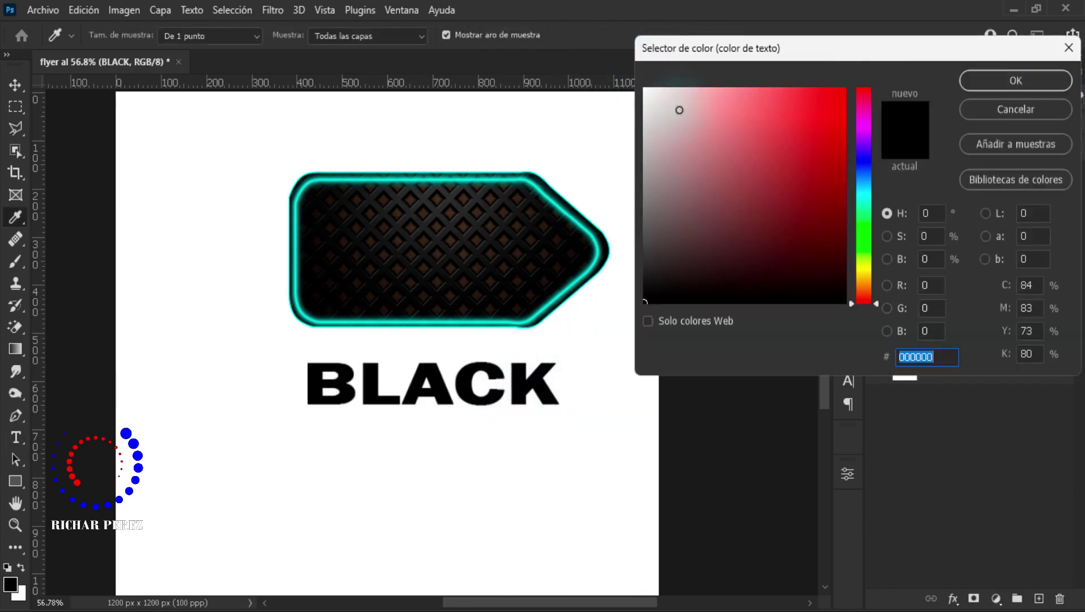
type("ffffff")
left_click(975, 88)
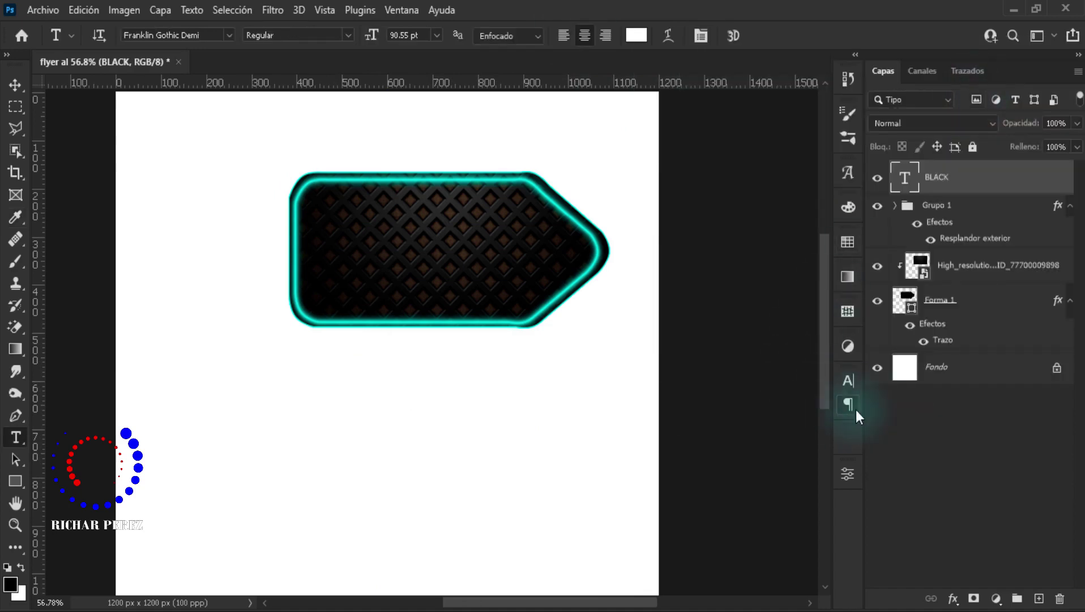
left_click(878, 368)
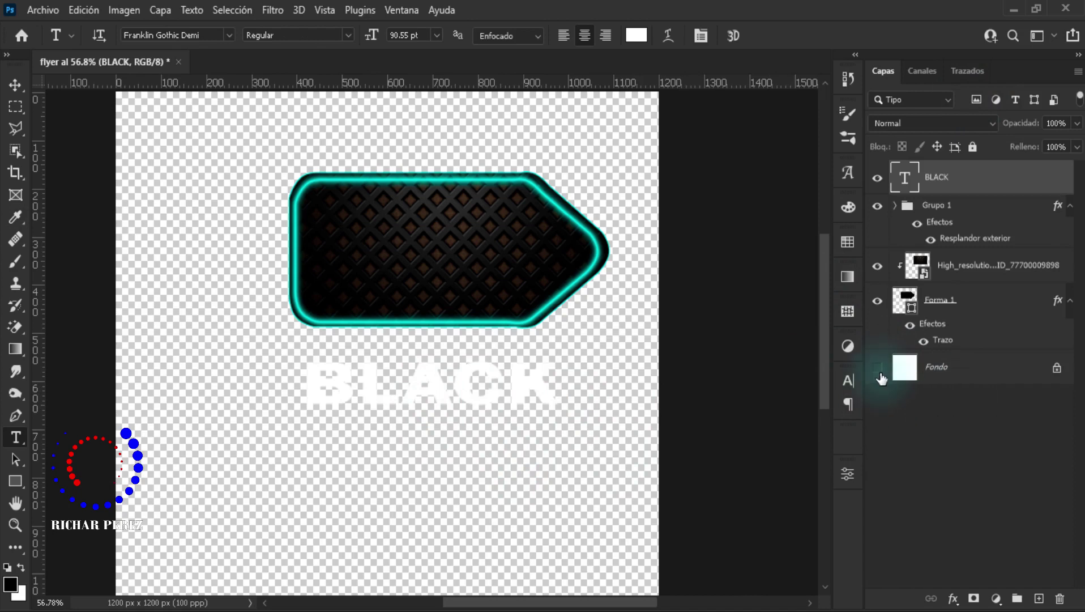
left_click(878, 367)
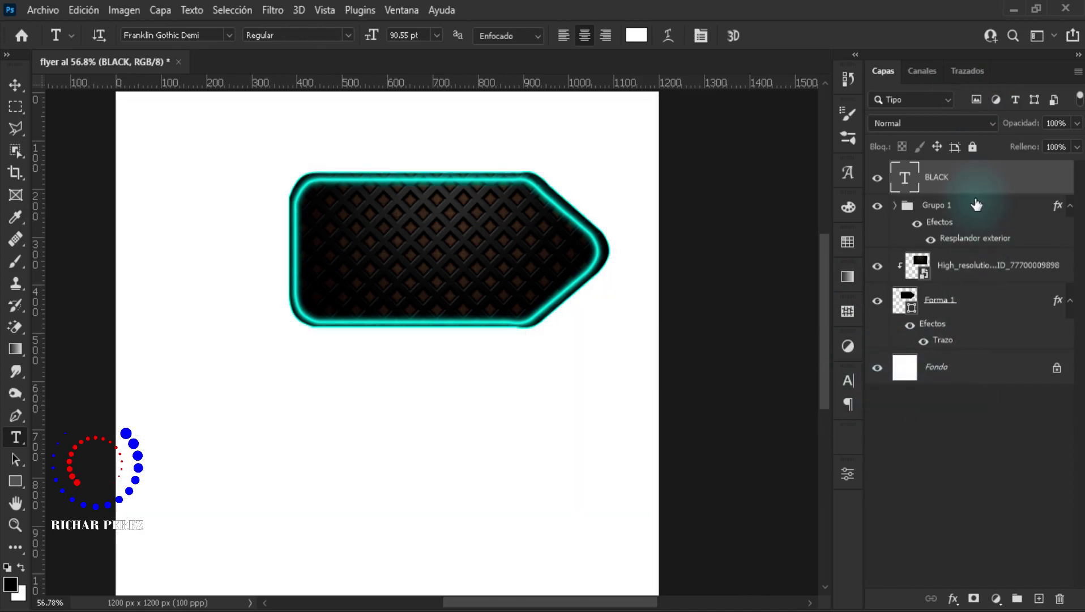
- Duplicate the BLACK text, make the copy black, and move it below the white layer
key("ctrl+j")
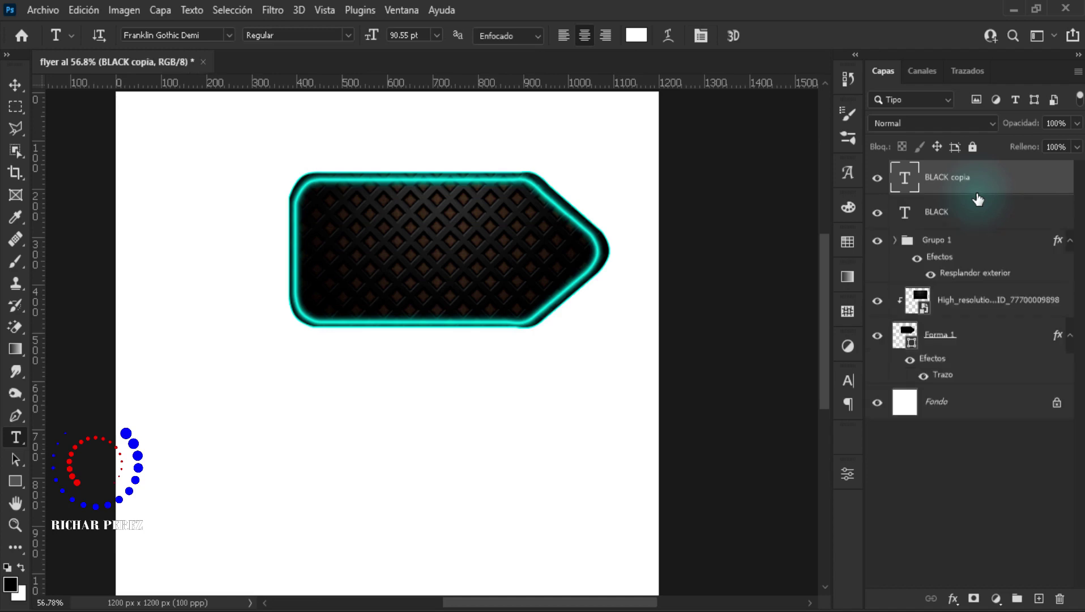
left_click(636, 35)
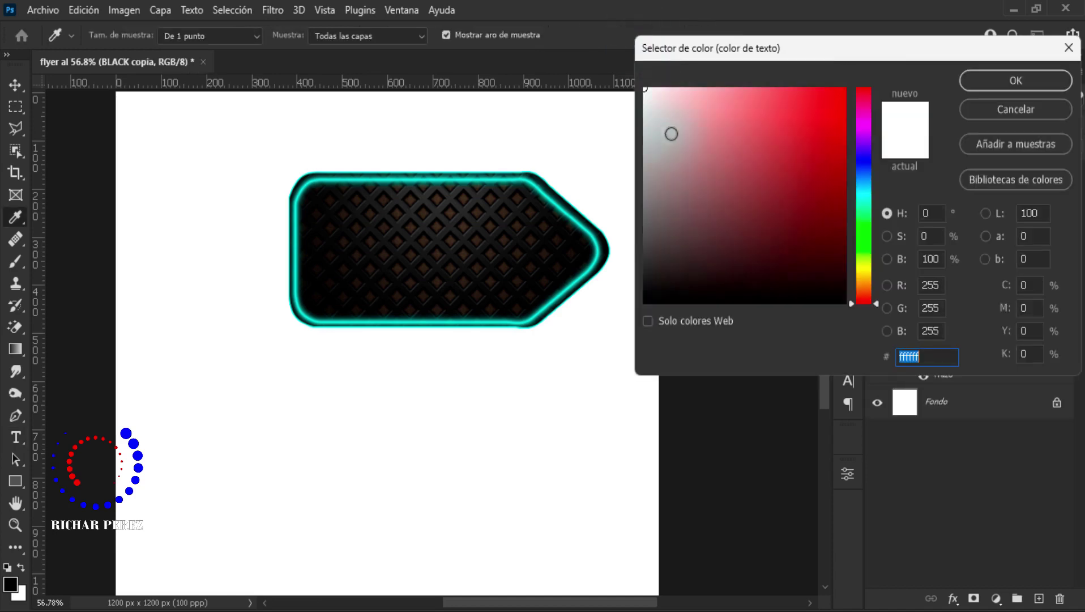
left_click(999, 80)
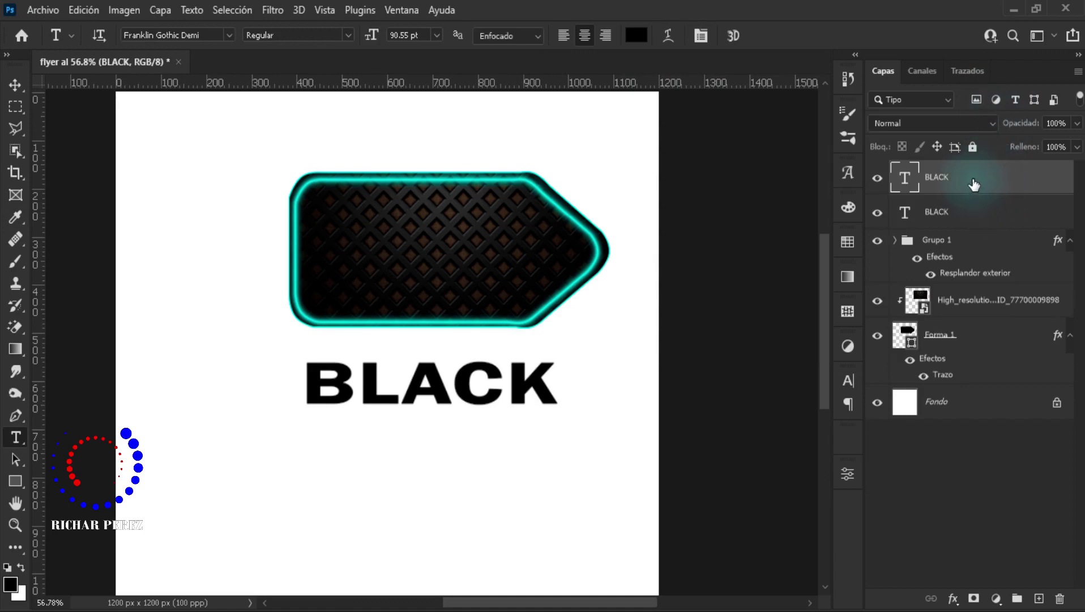
left_click_drag(971, 184, 980, 229)
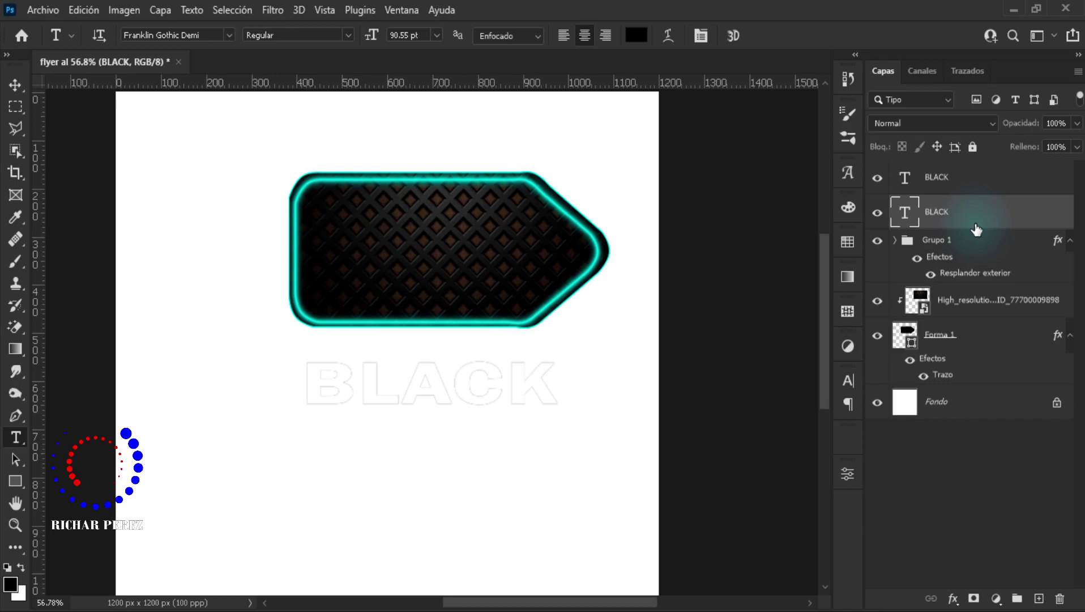
- Offset the BLACK text slightly down and to the right
key("ctrl+t")
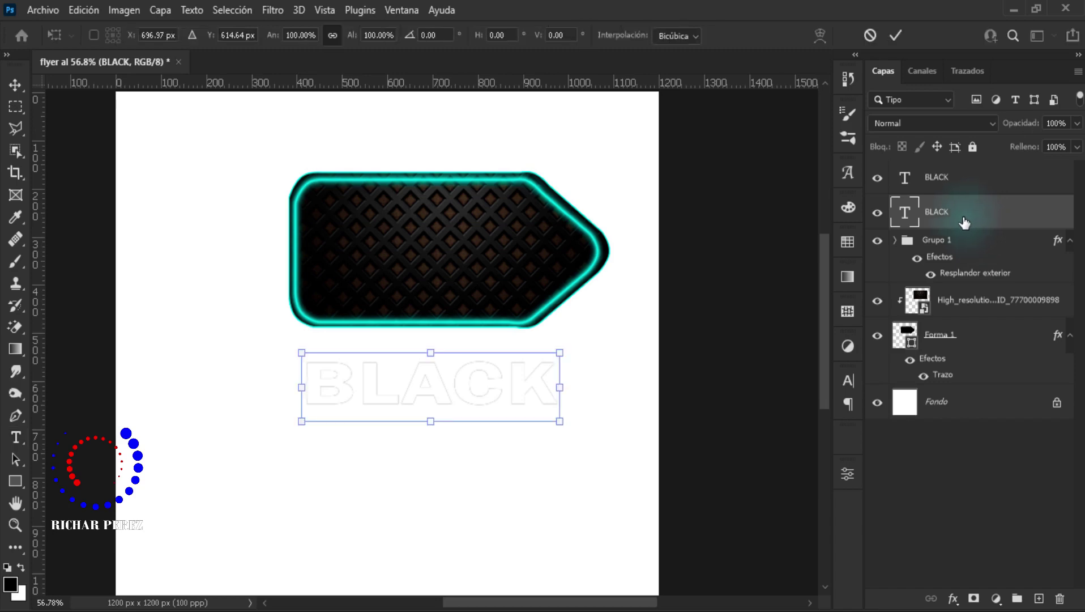
key("Down")
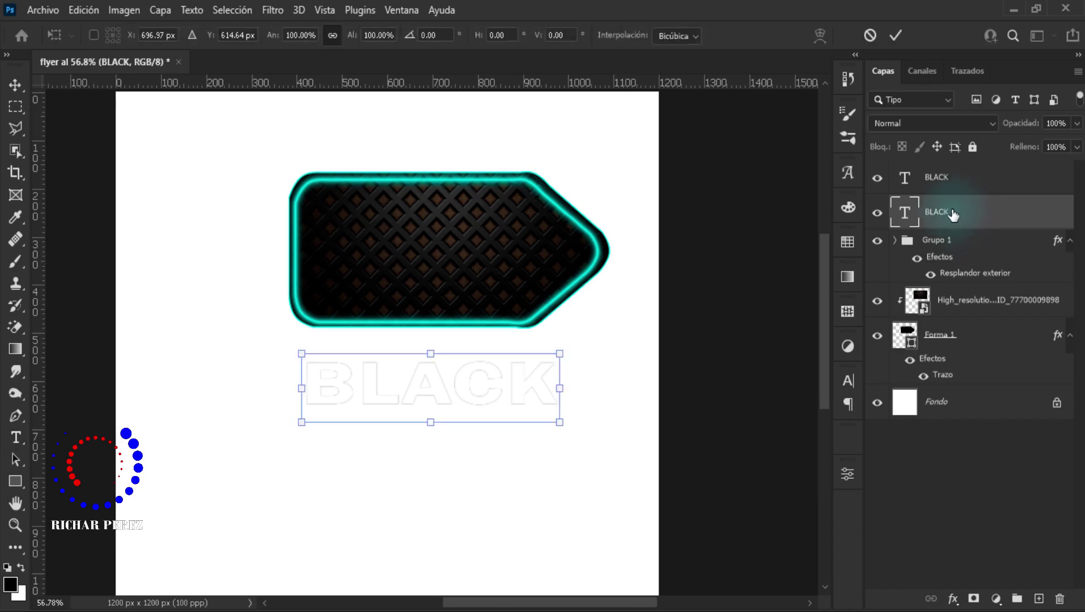
key("Down")
key("Down")
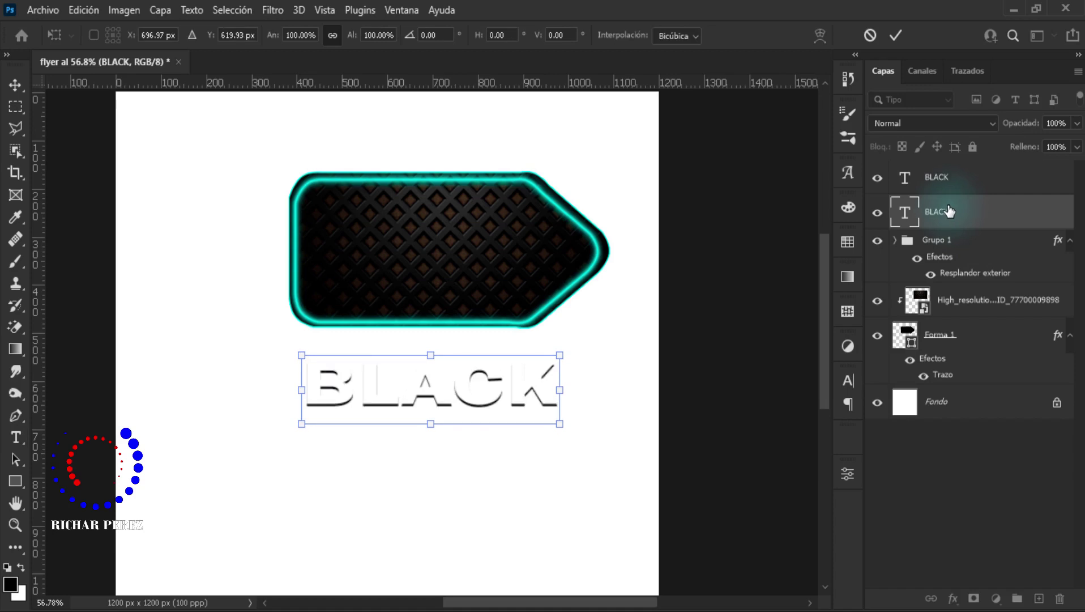
key("Right")
key("Right")
key("Down")
key("Down")
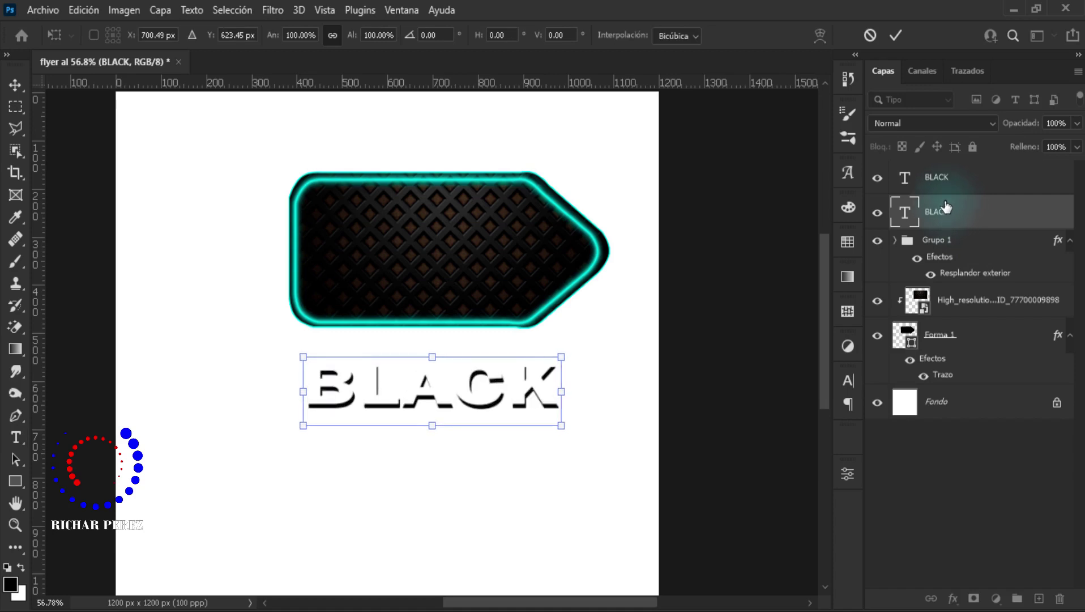
key("Return")
key("t")
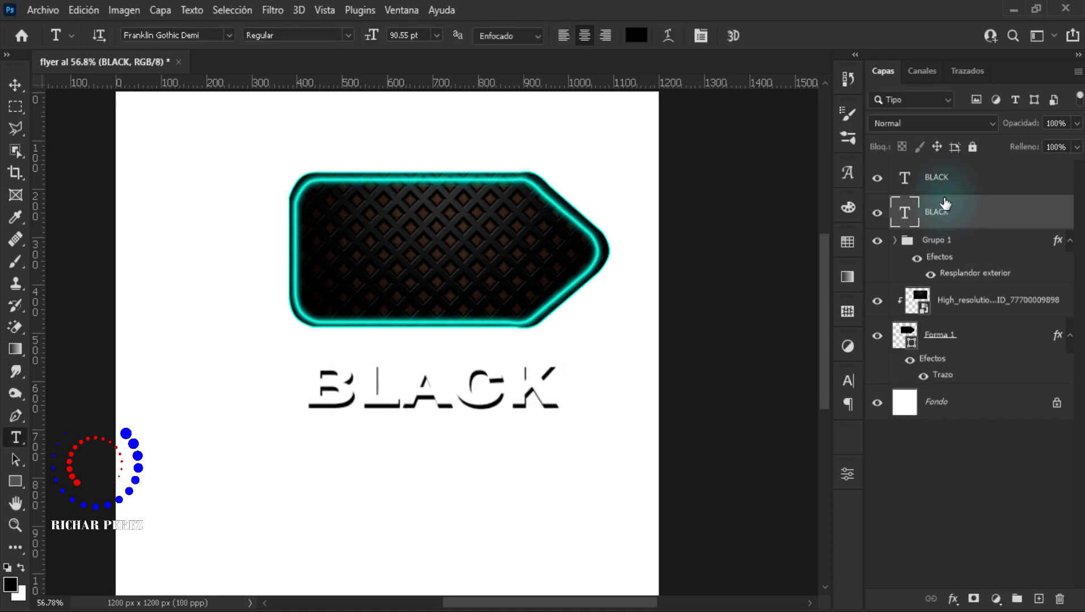
- Duplicate the BLACK text and shift the original layer one step further down
key("ctrl+j")
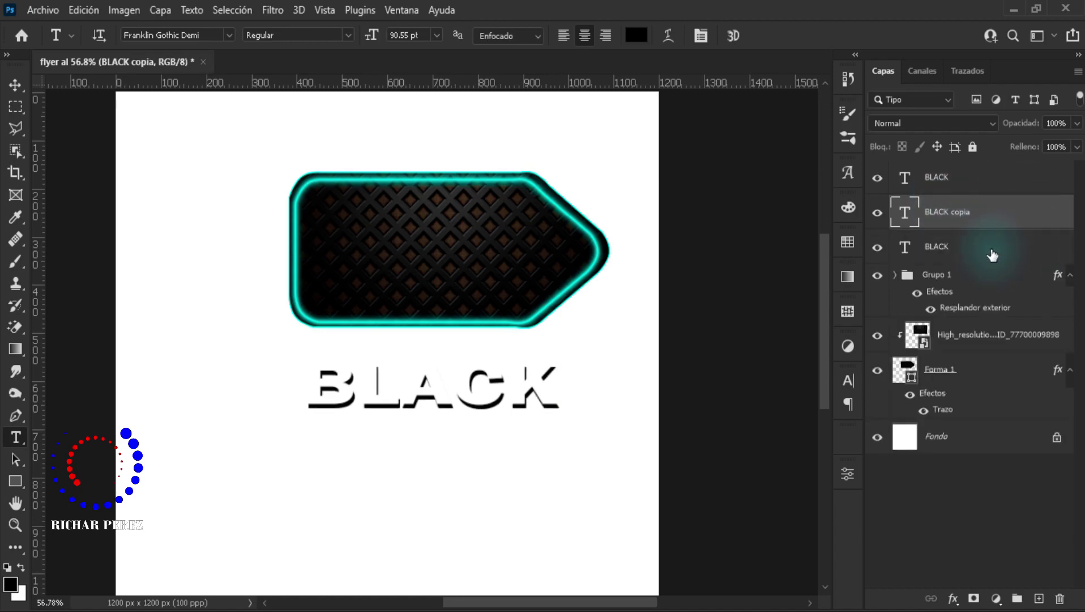
left_click(992, 255)
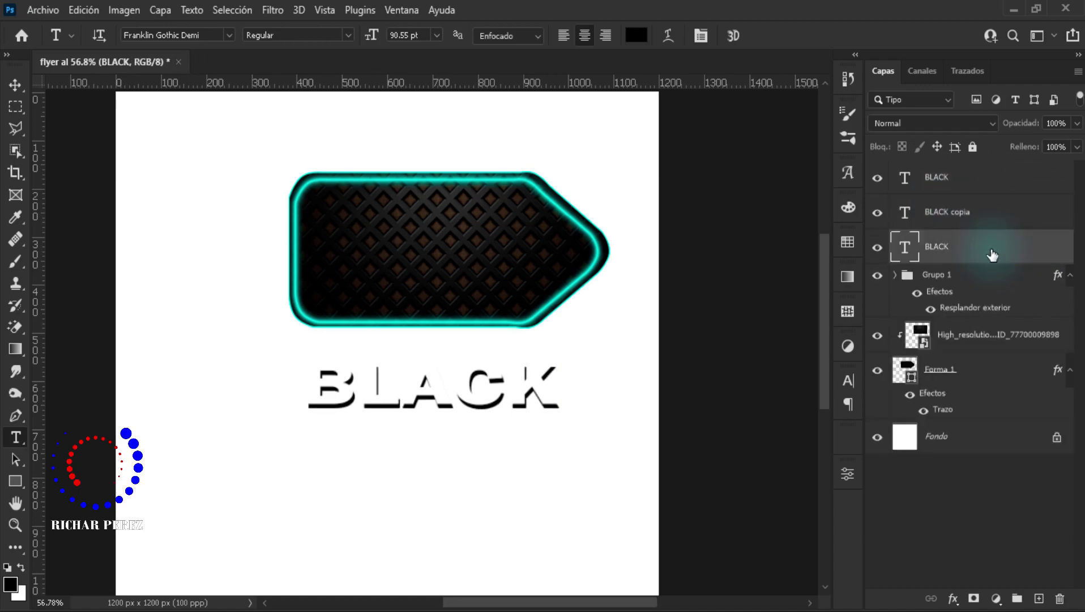
key("ctrl+t")
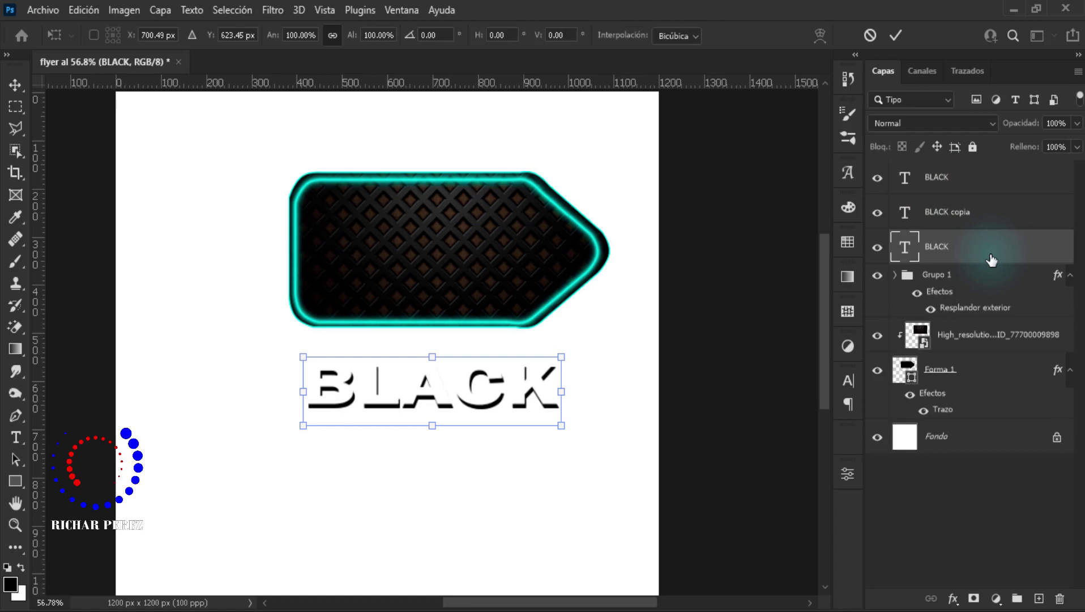
key("Down")
key("Down")
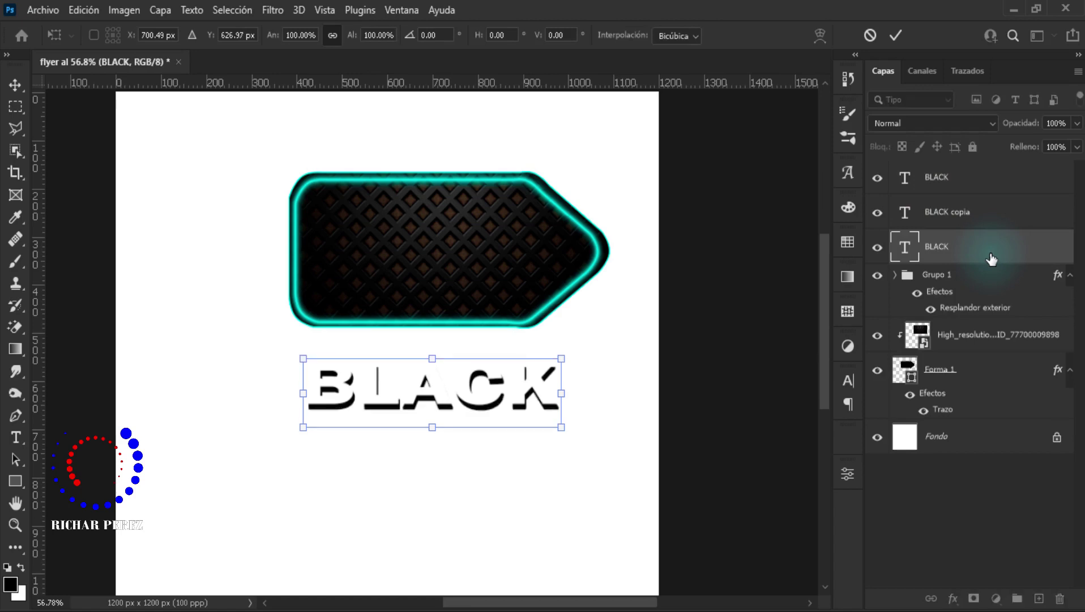
key("Return")
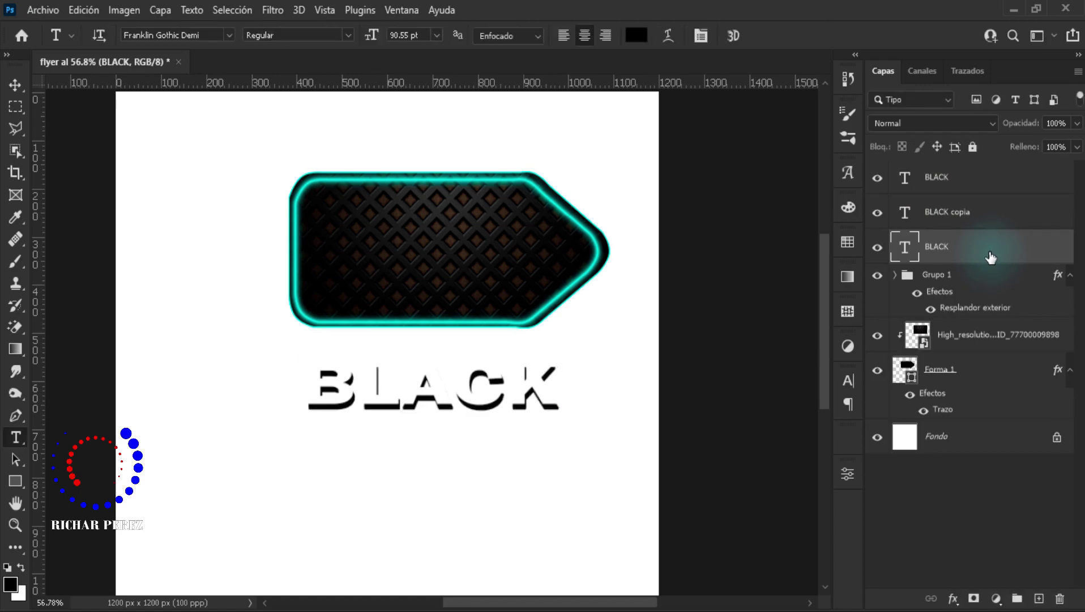
- Make a third BLACK duplicate and offset the original down again for extra depth
key("ctrl+j")
left_click(970, 292)
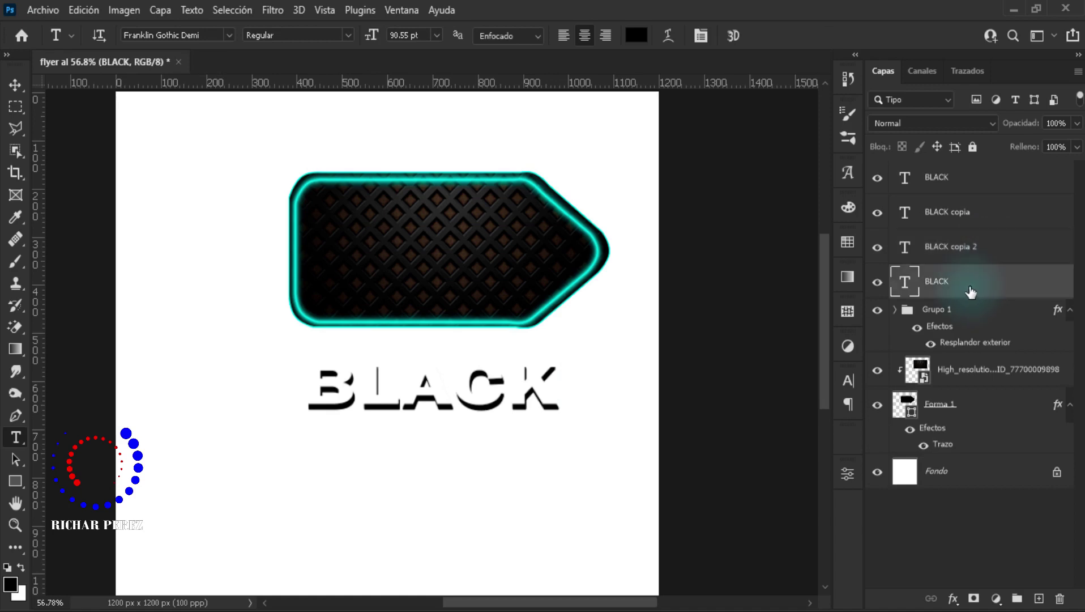
key("ctrl+t")
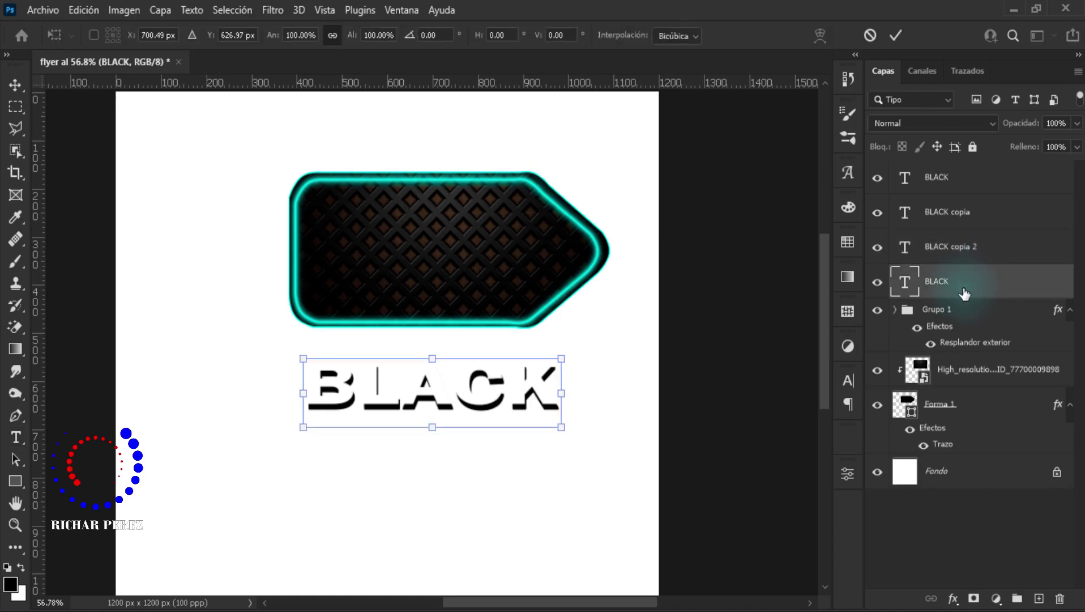
key("Down")
key("Right")
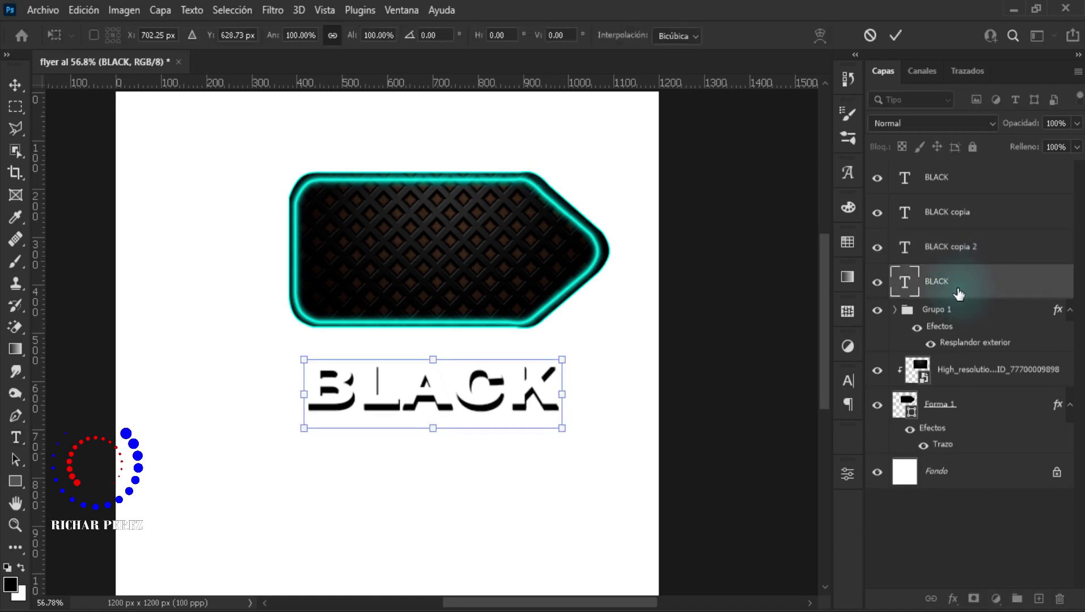
key("Left")
key("Down")
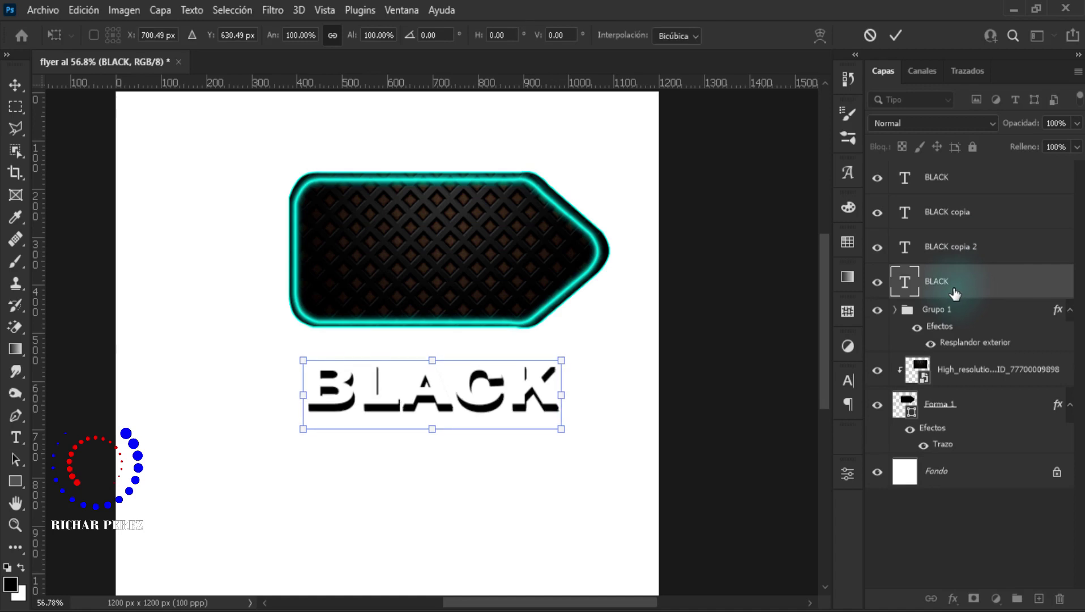
left_click(974, 193)
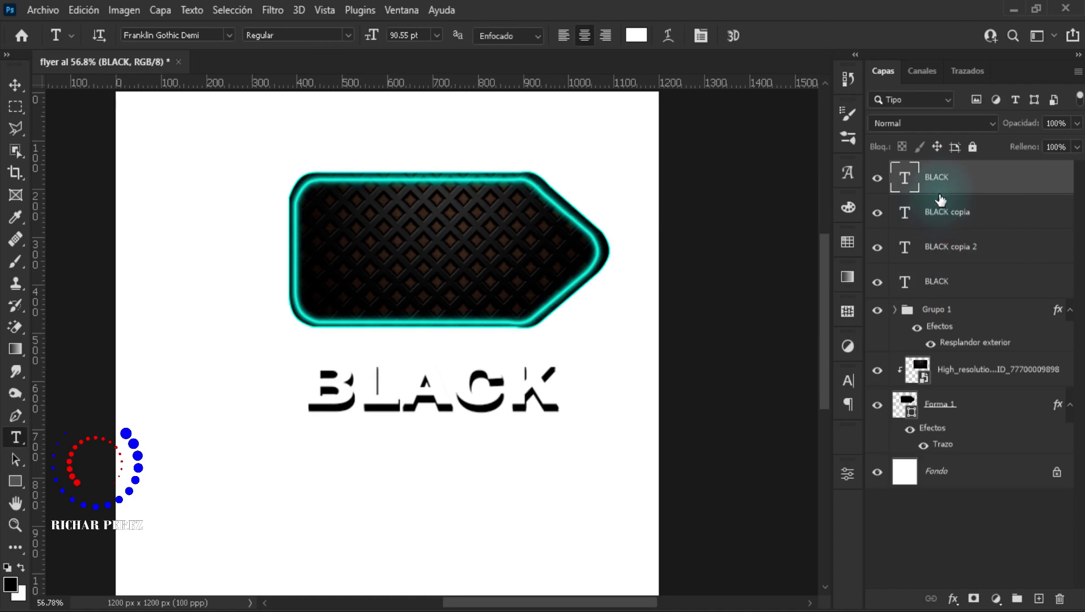
- Add an inner bevel and emboss style to the top BLACK text layer
right_click(952, 182)
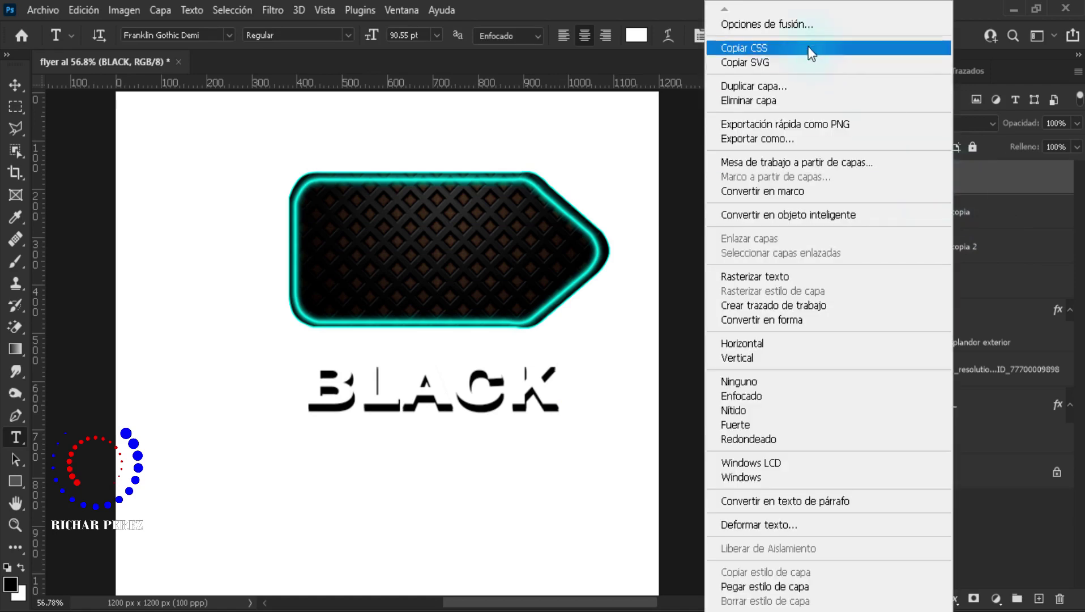
left_click(795, 26)
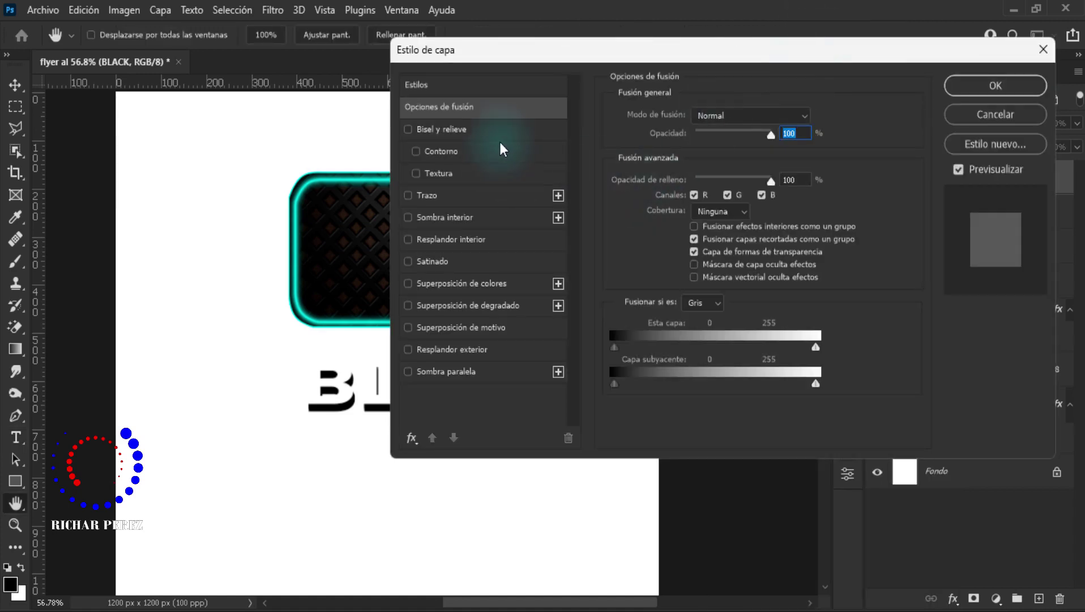
left_click_drag(574, 52, 631, 47)
left_click(480, 125)
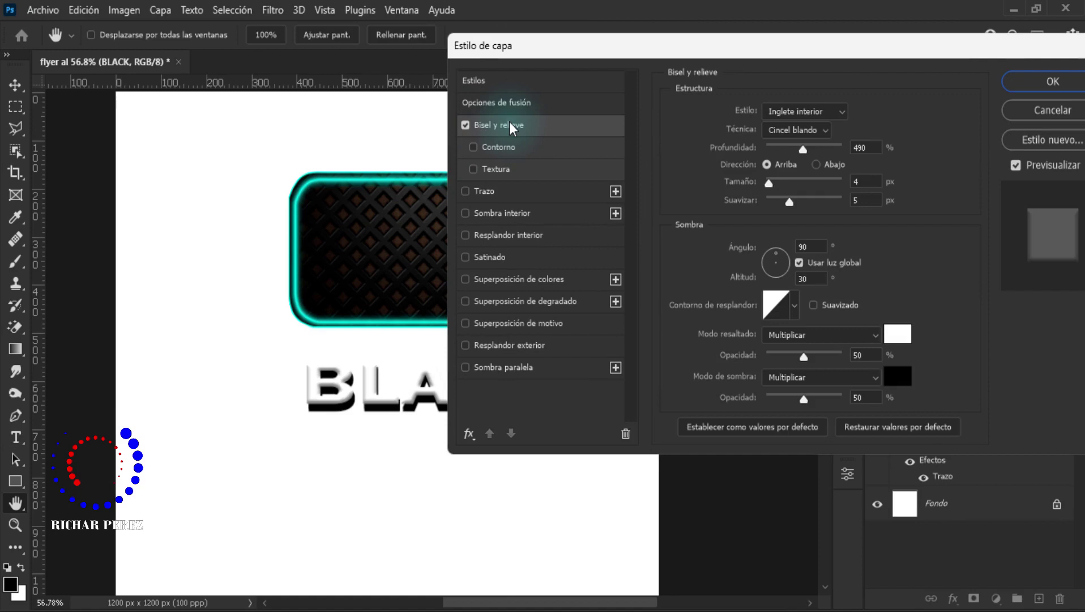
left_click(807, 112)
left_click(804, 133)
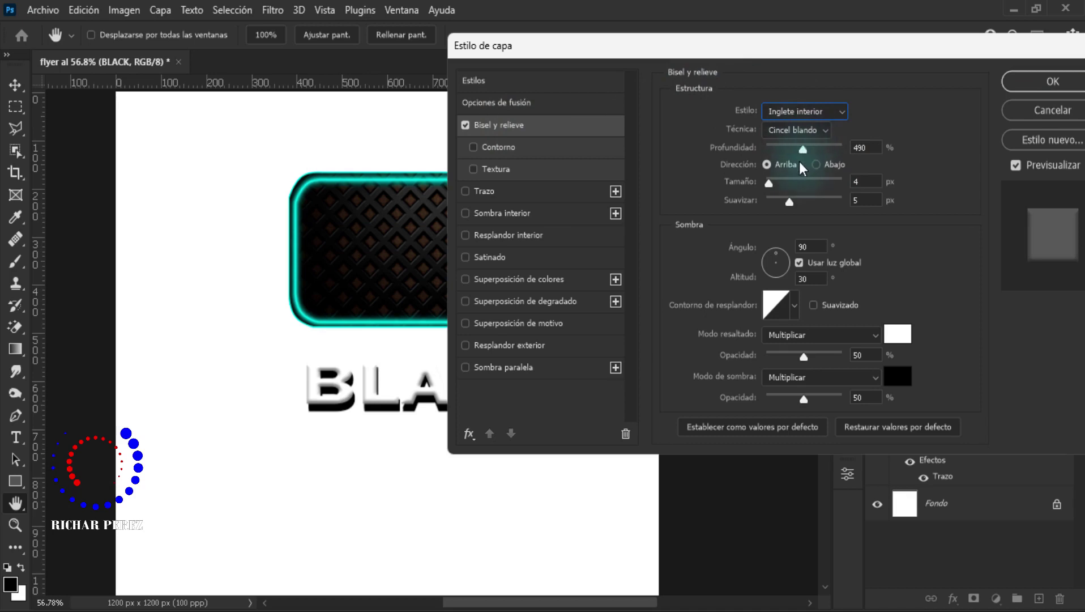
- Set the bevel depth to 490% with Multiplicar highlight and shadow modes
left_click(867, 149)
left_click_drag(874, 151, 853, 150)
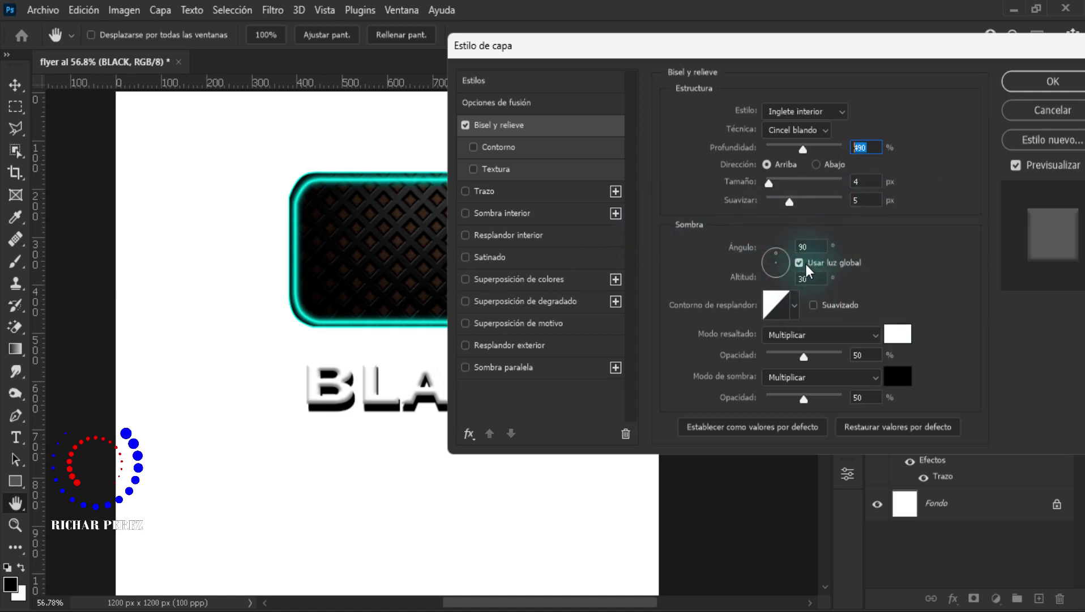
left_click(803, 278)
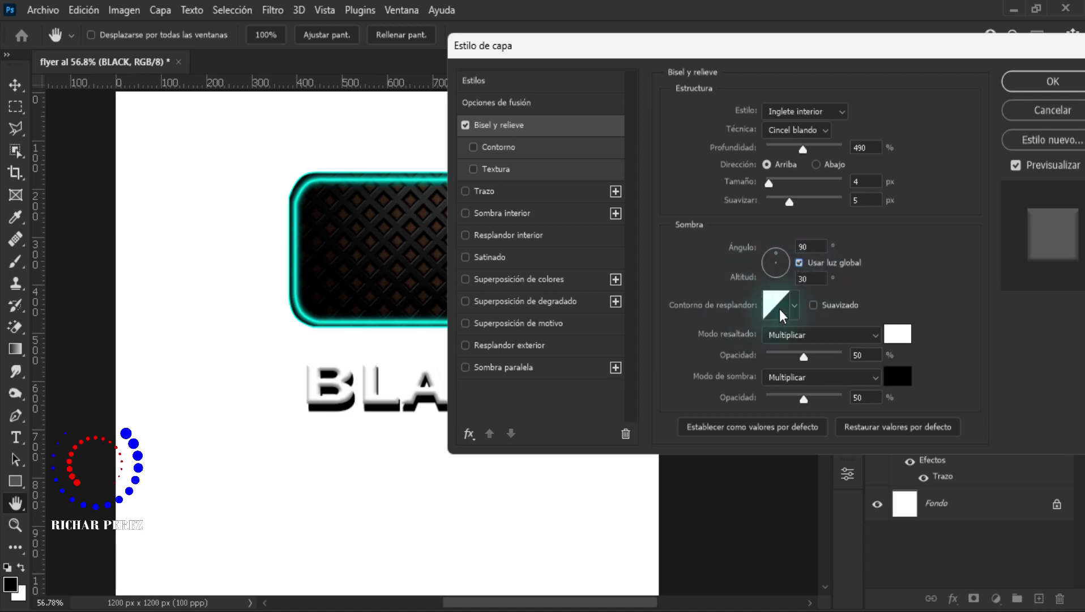
left_click(795, 308)
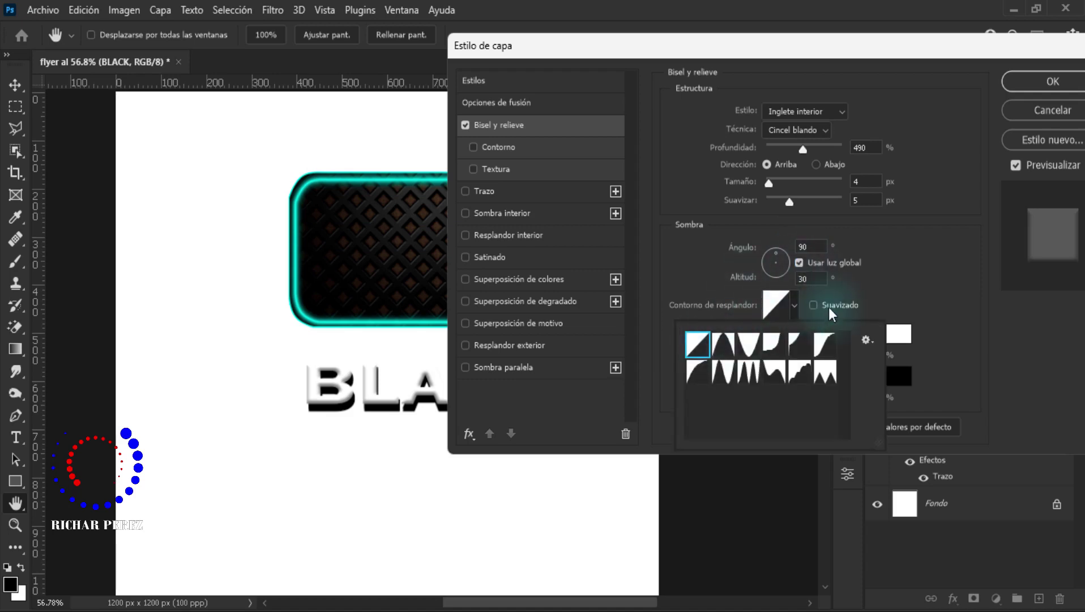
left_click(903, 289)
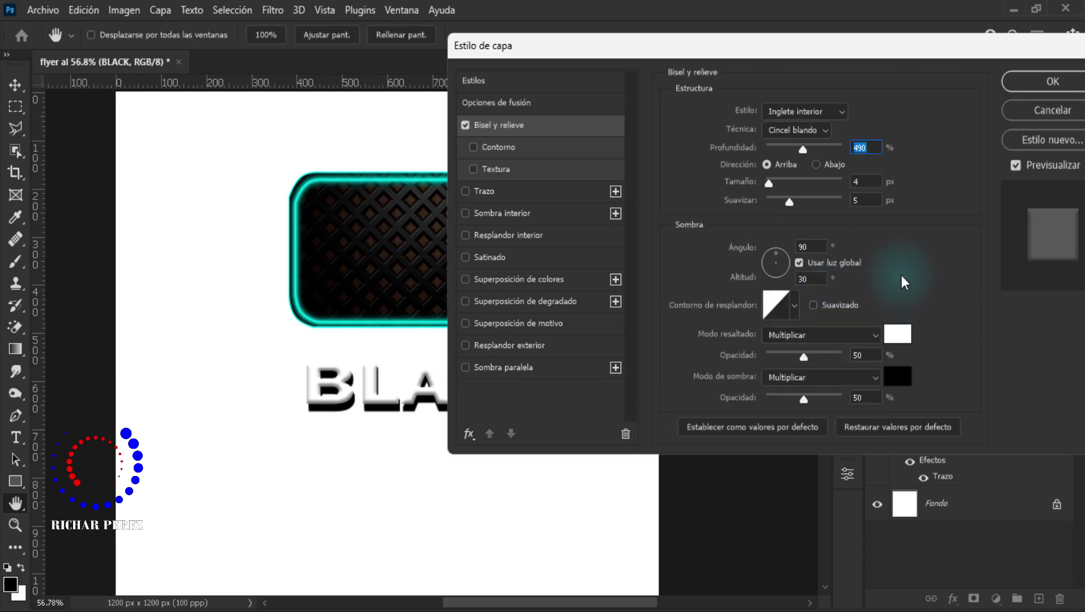
left_click(805, 333)
left_click(784, 252)
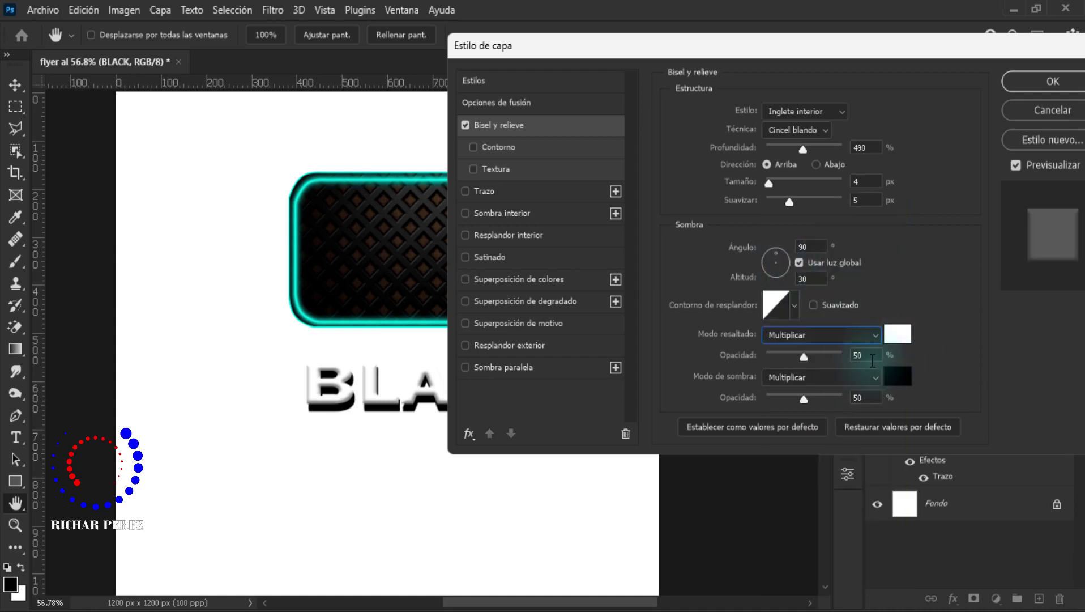
left_click(799, 379)
left_click(790, 250)
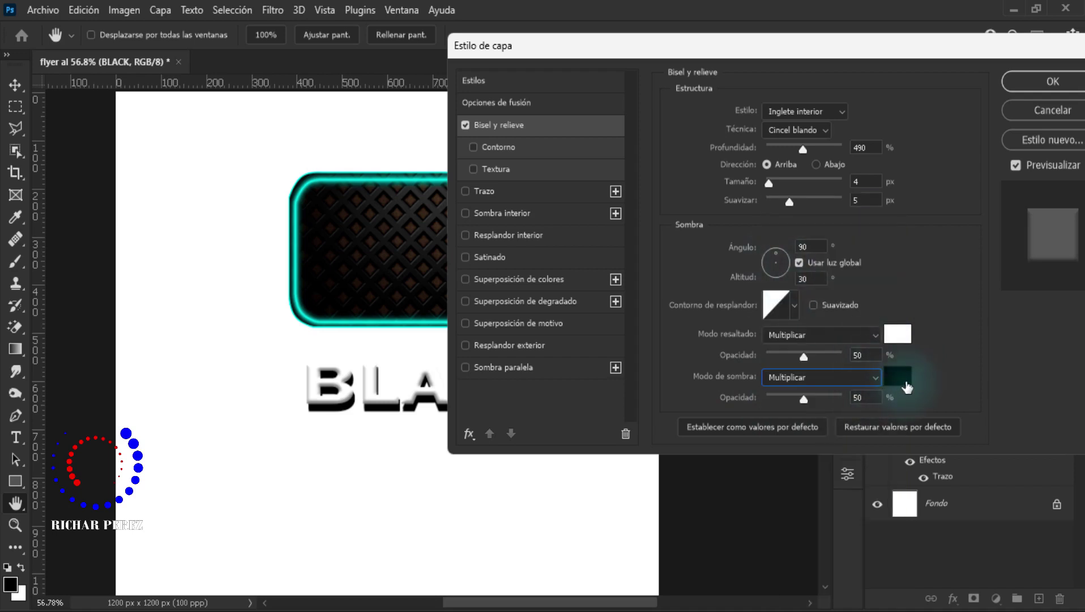
- Add a 1 px black (000000) inside stroke to the top BLACK text and apply the styles
left_click(484, 191)
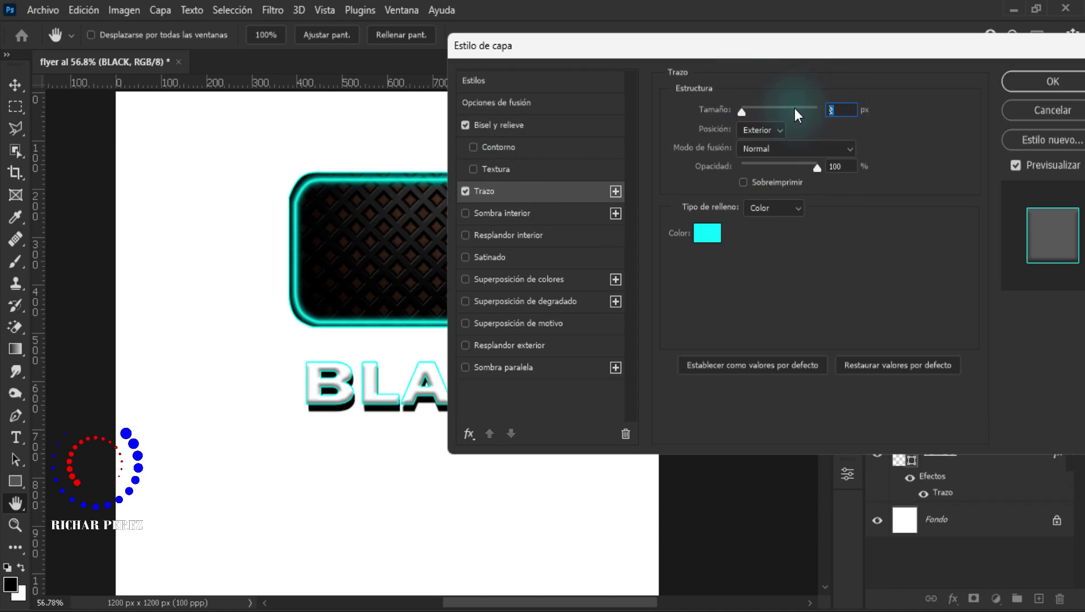
key("Down")
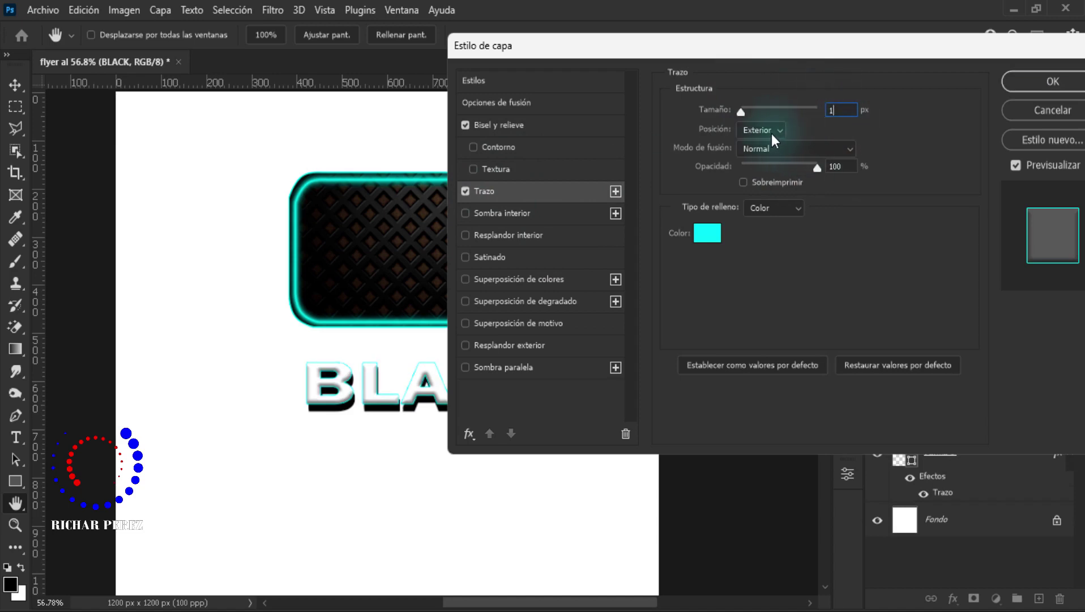
left_click(771, 135)
left_click(756, 158)
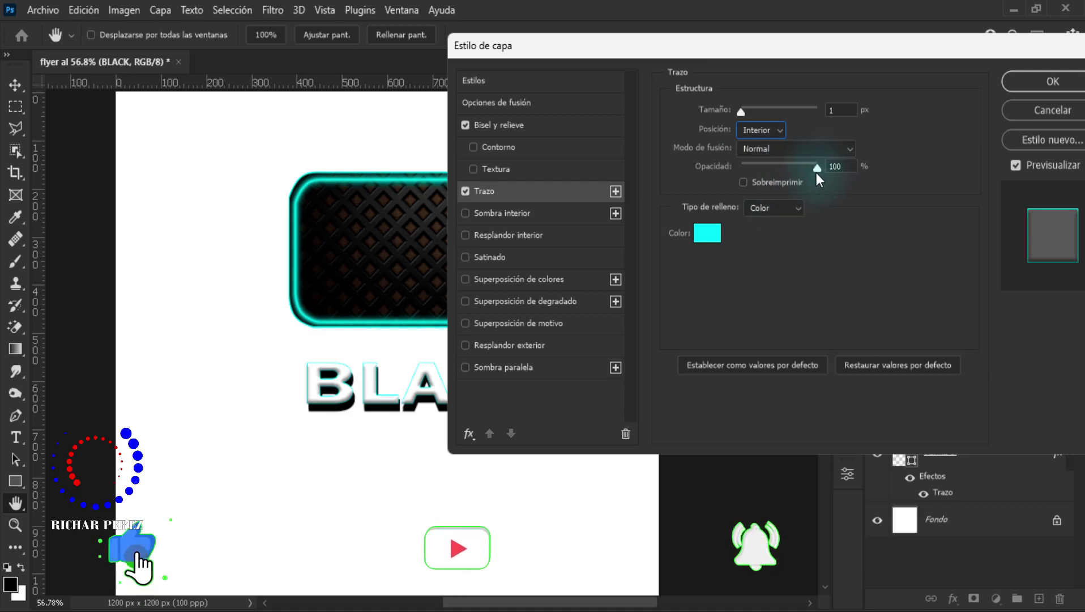
left_click(772, 210)
left_click(762, 221)
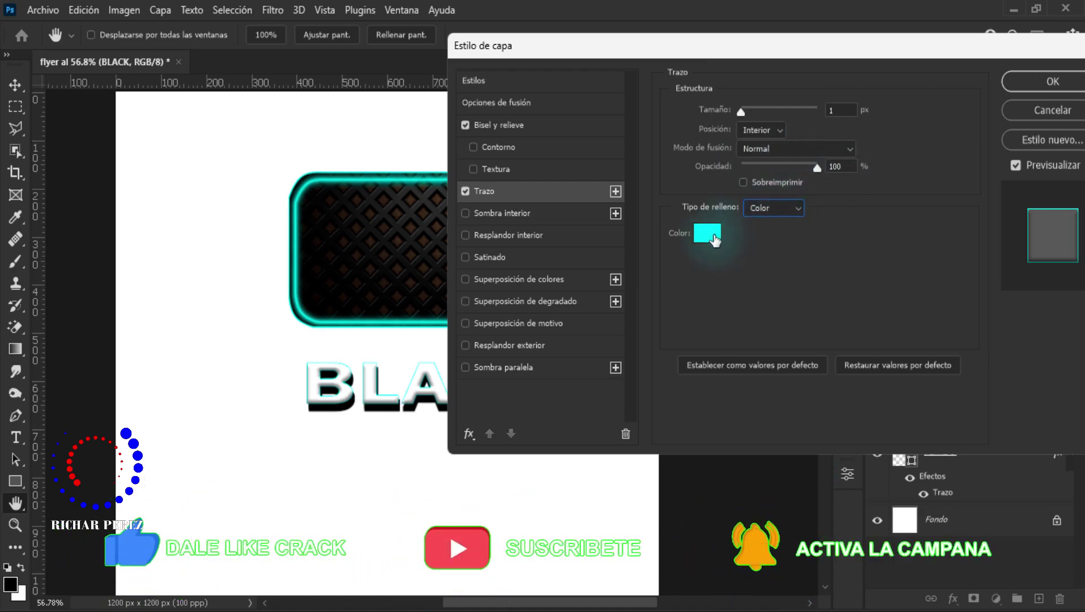
left_click(712, 237)
type("000000")
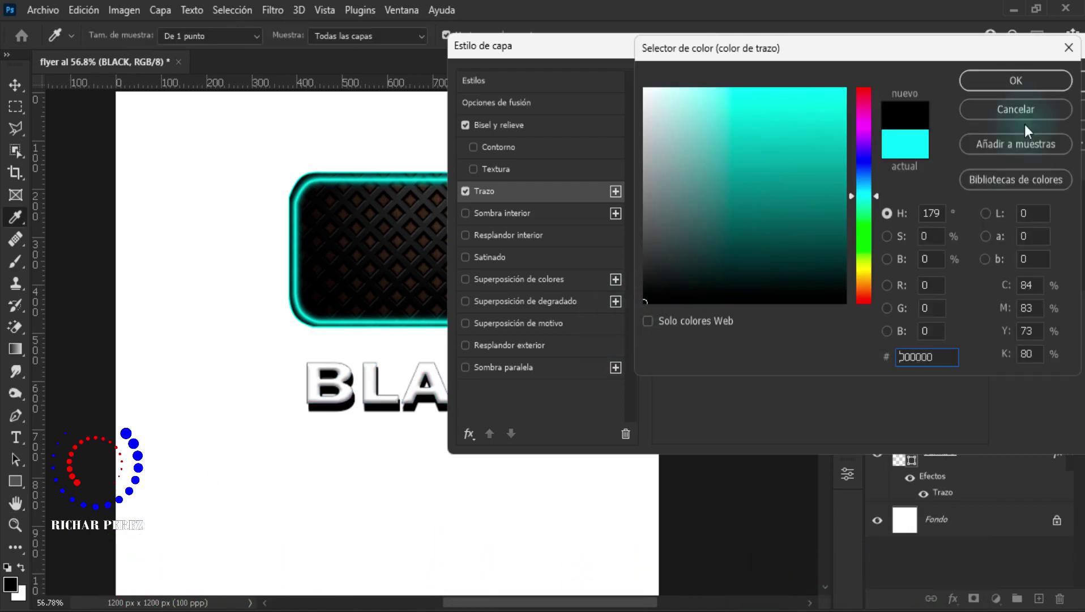
left_click(1017, 83)
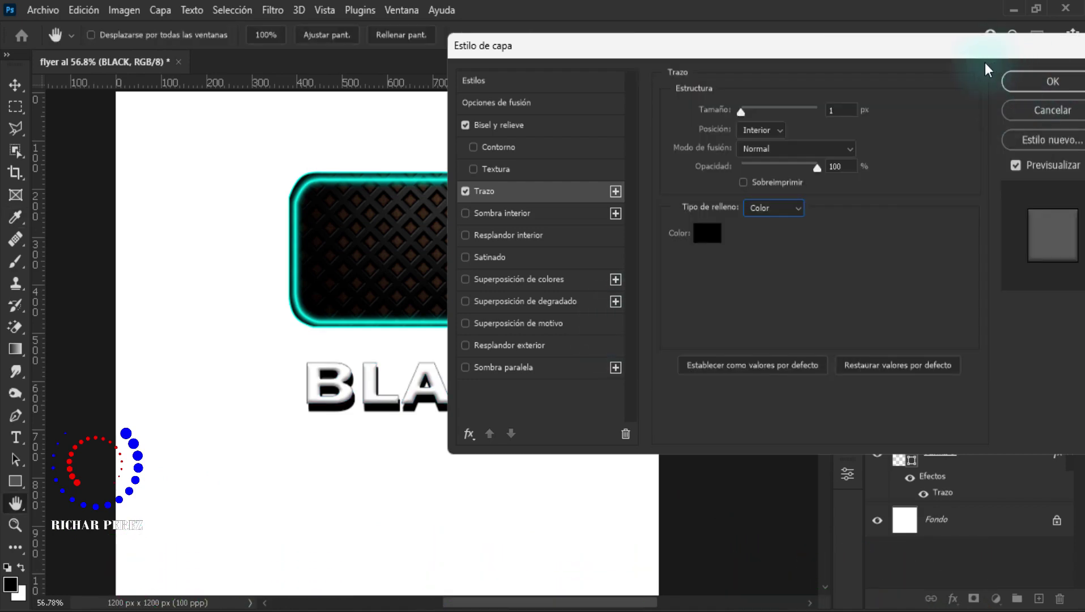
left_click_drag(973, 51, 879, 55)
left_click(981, 98)
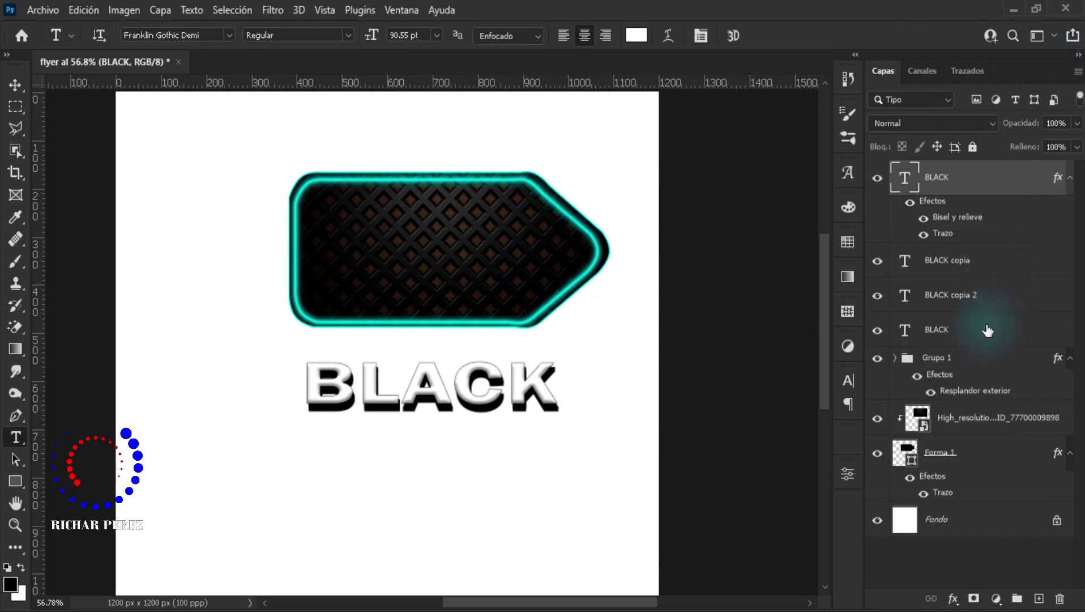
- Group the four BLACK text layers and name the group TEXTO BLACK
left_click(957, 334, "shift")
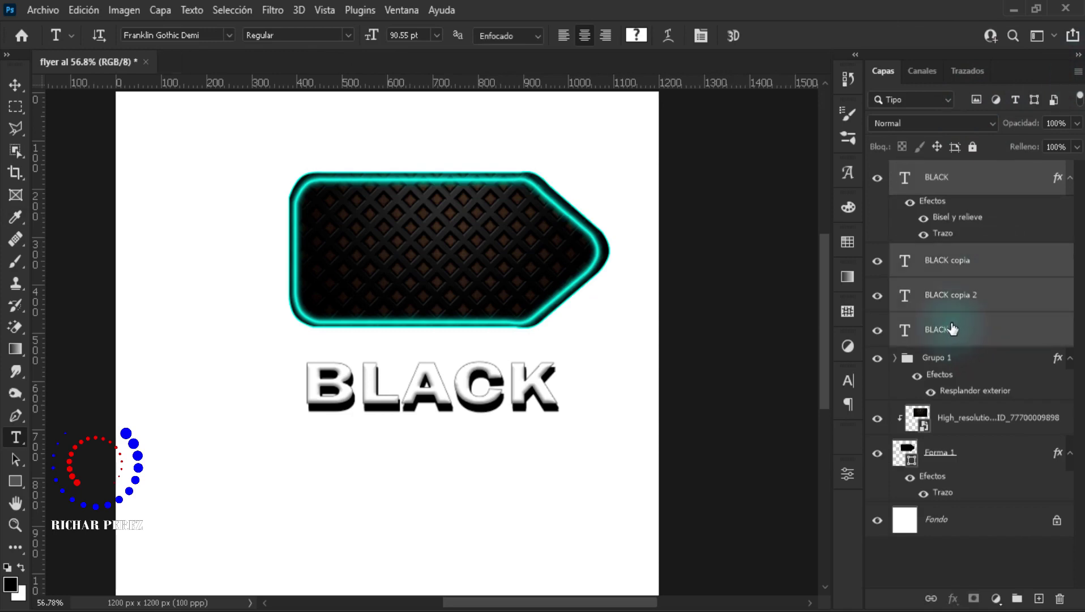
key("ctrl+g")
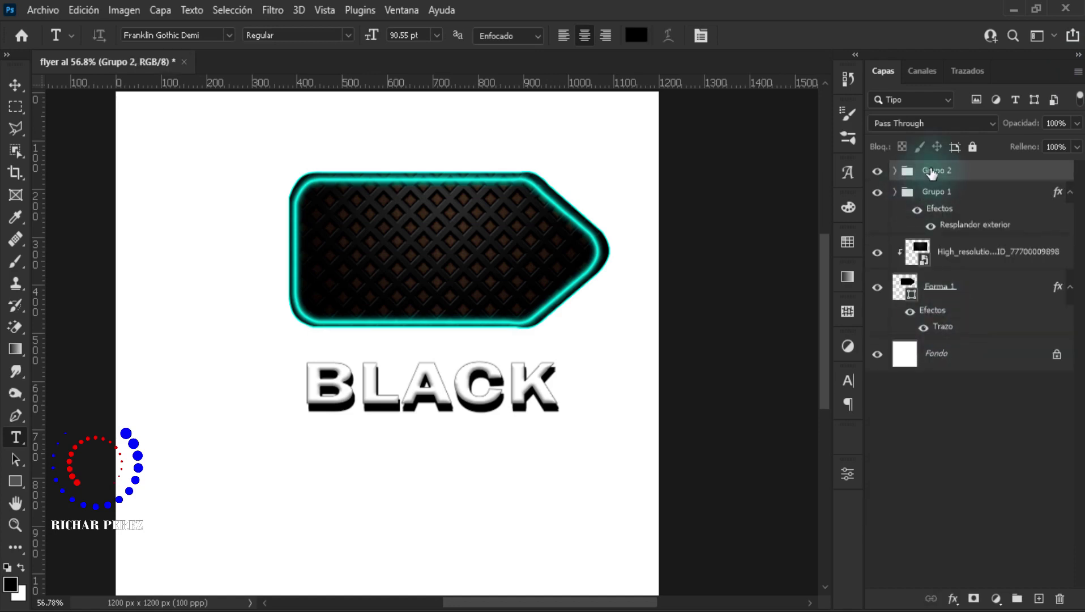
double_click(933, 171)
type("T")
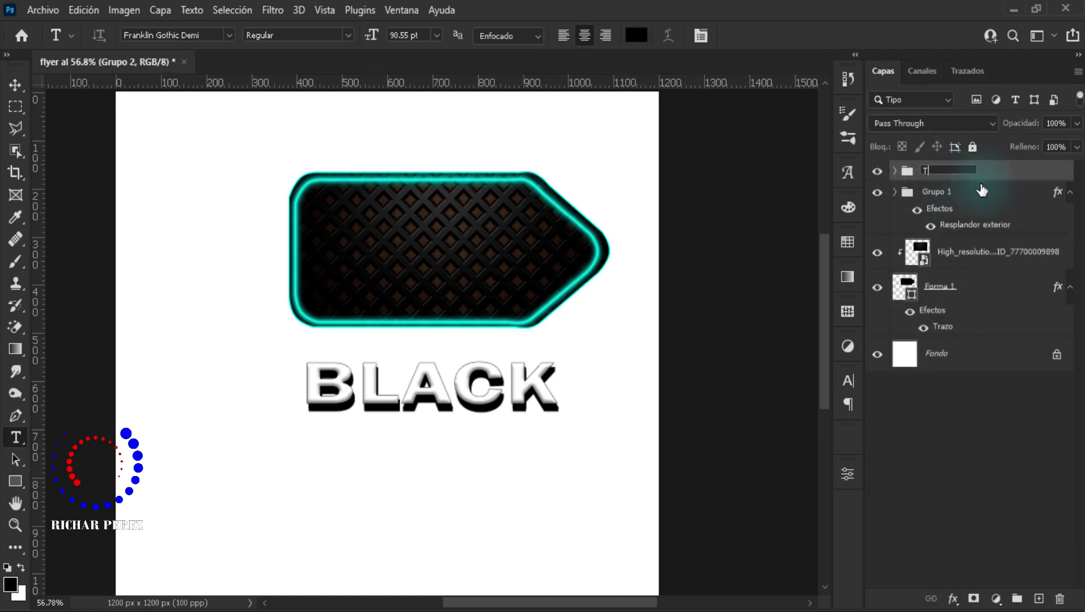
type("EXTO B")
type("LACK")
key("Return")
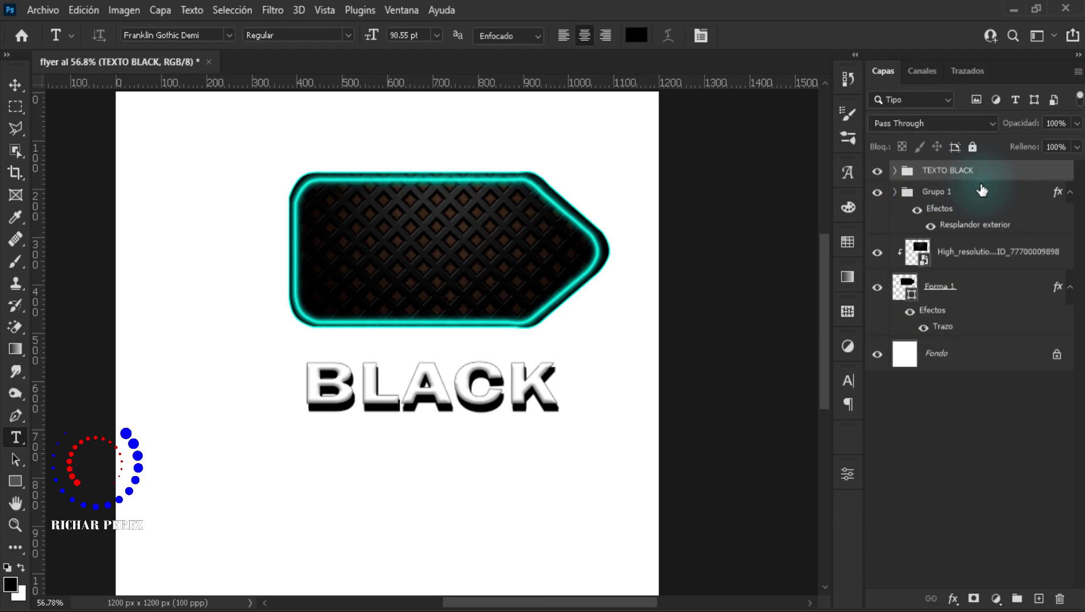
- Move the BLACK text into the tag, narrowing it to about 90% and stretching it taller
key("ctrl+t")
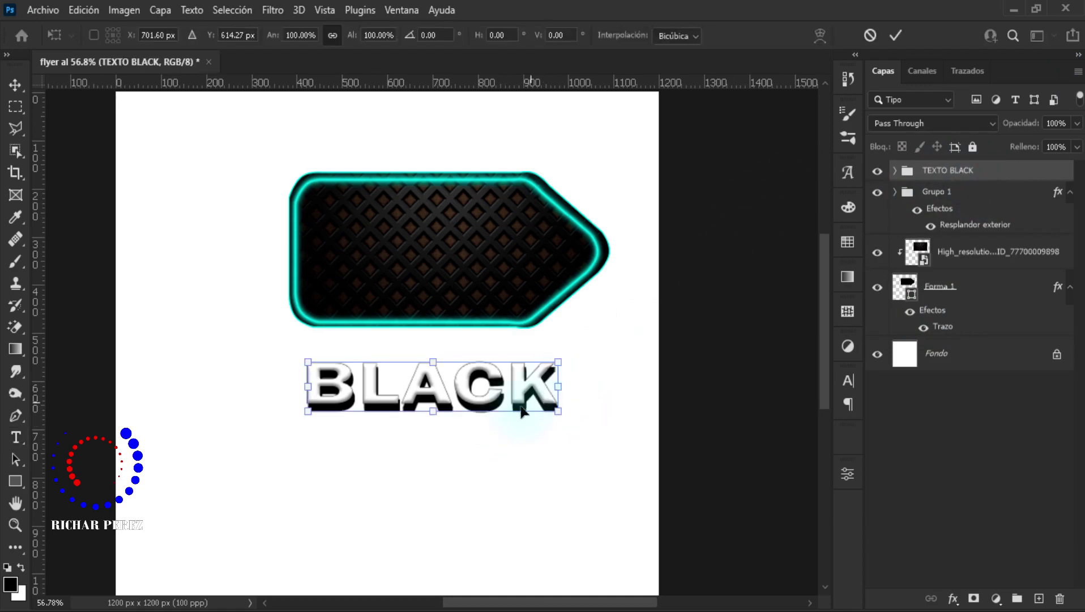
left_click_drag(470, 397, 476, 239)
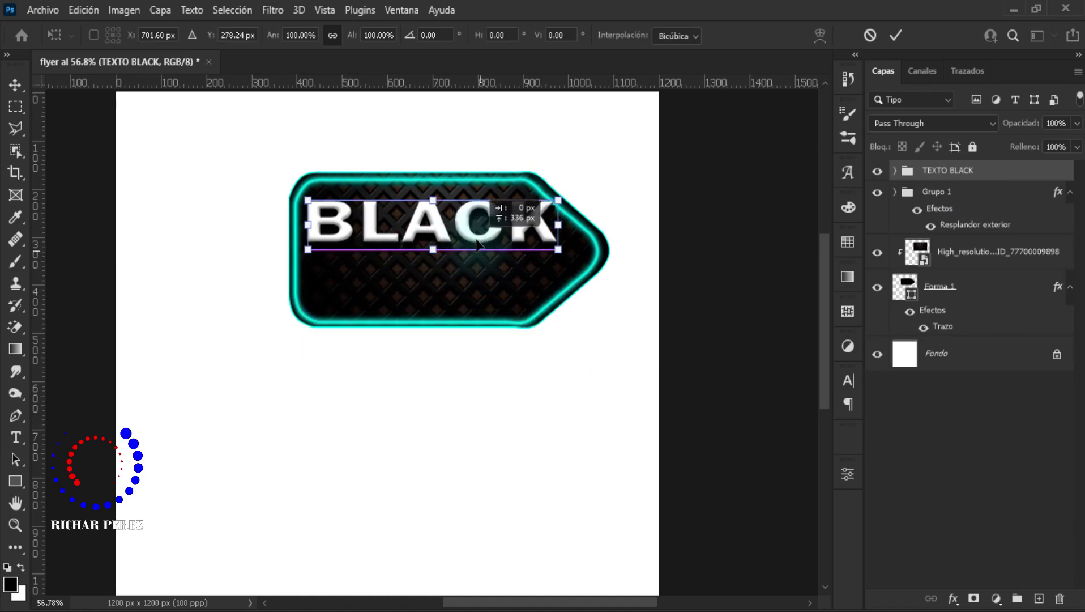
left_click_drag(558, 225, 494, 222)
left_click_drag(422, 245, 428, 263)
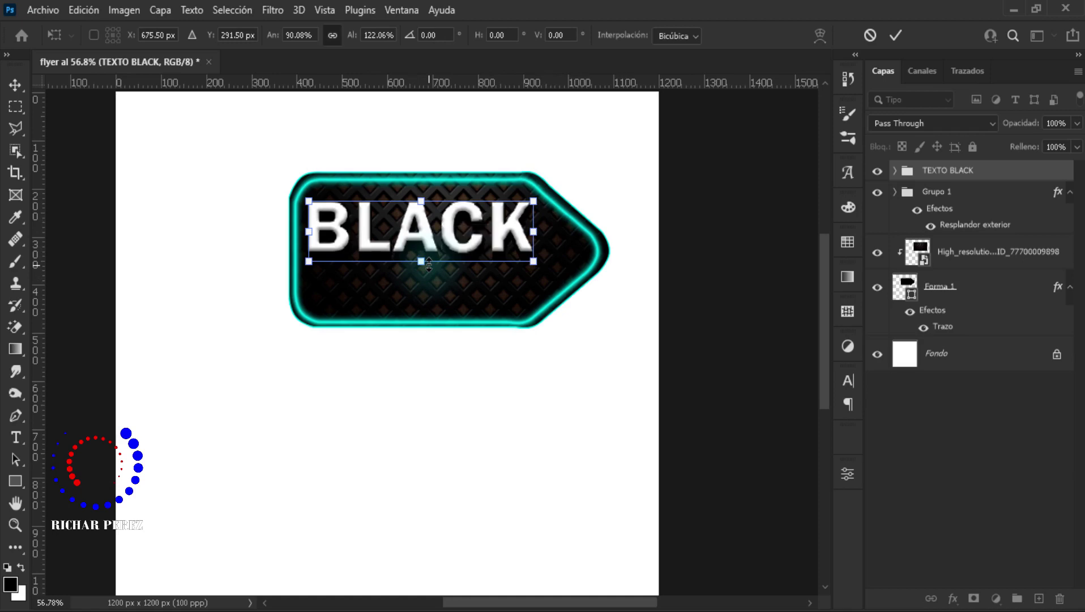
key("Return")
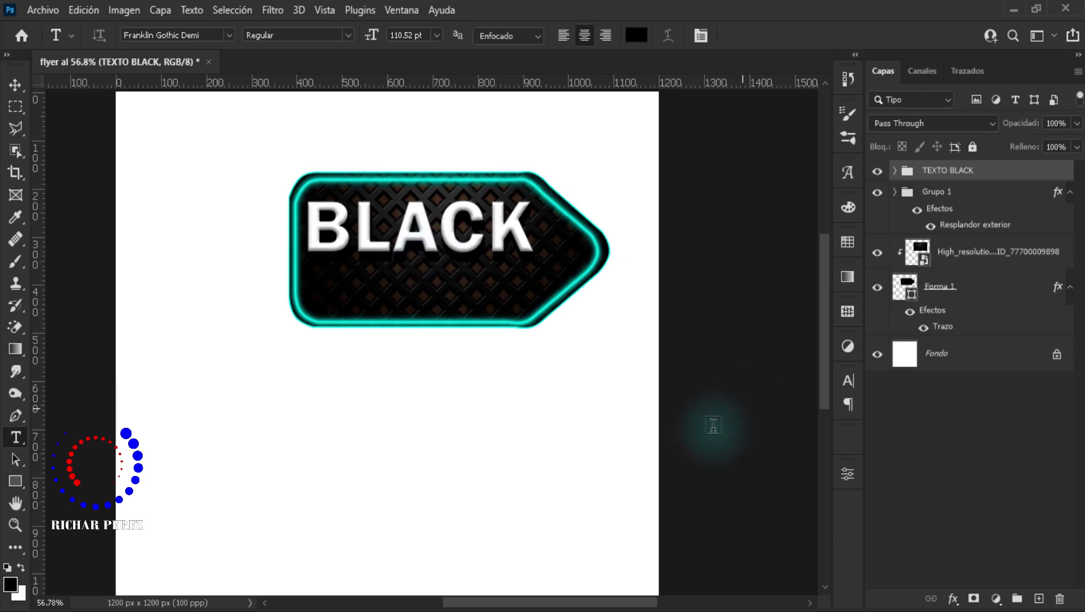
- Type 'Ofertas' in Freestyle Script on a new layer below the tag
left_click(1039, 598)
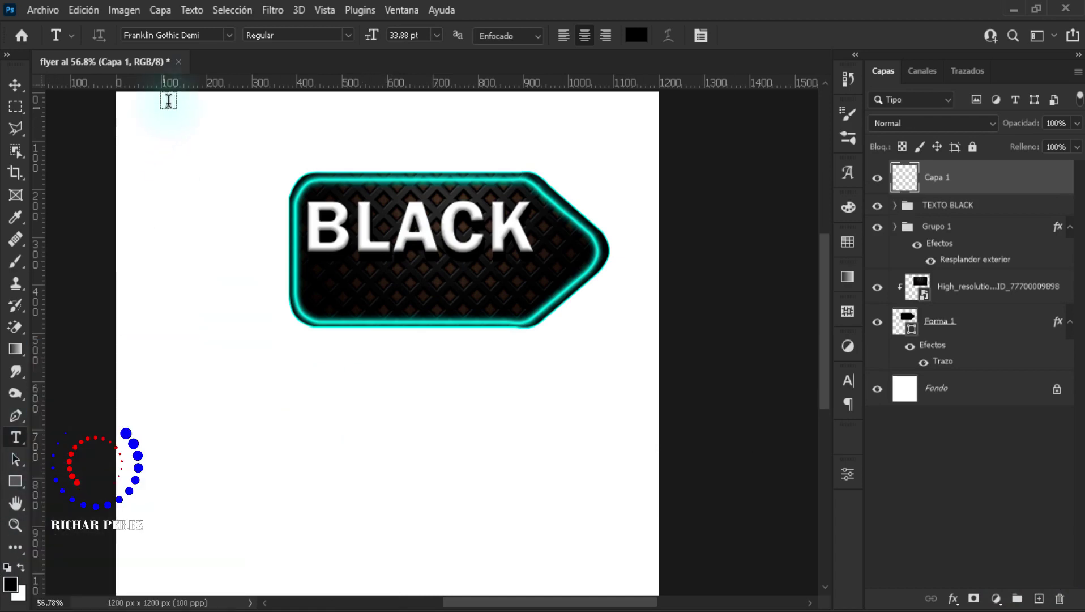
left_click(229, 35)
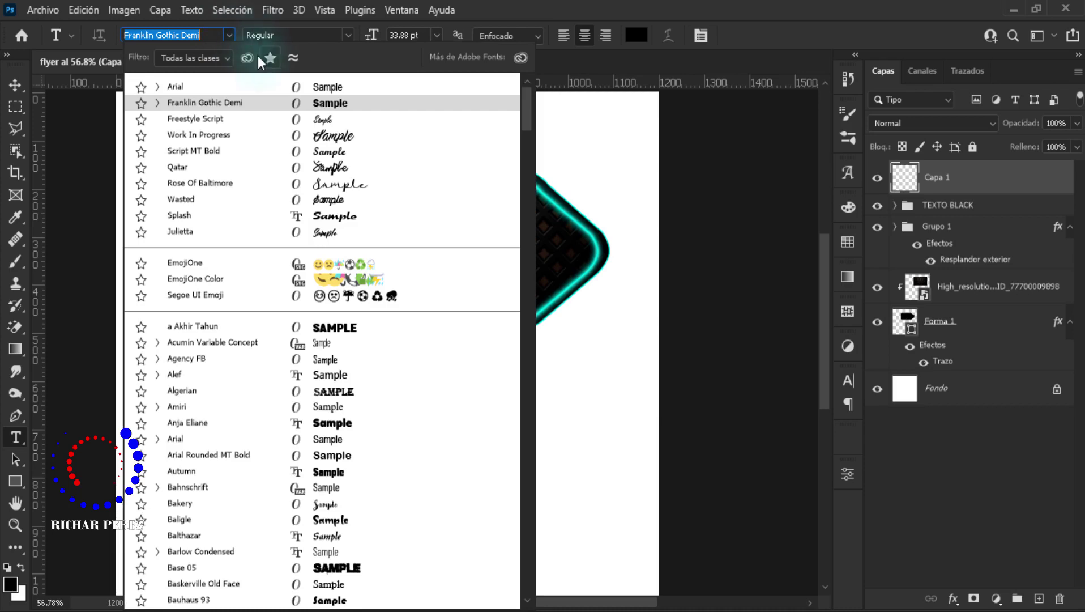
left_click(207, 119)
left_click(272, 427)
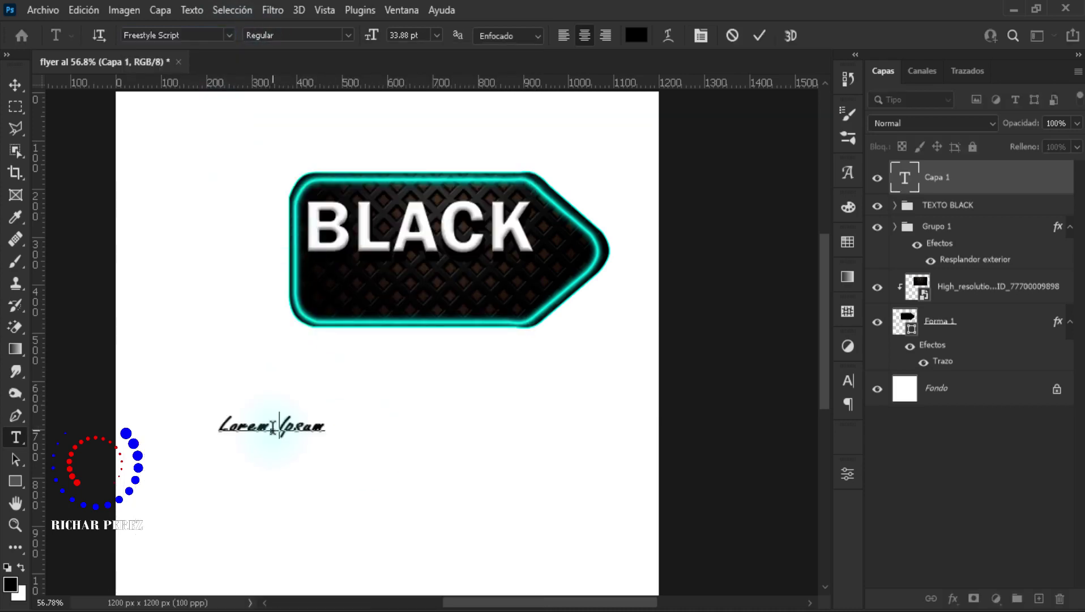
type("Ofertas")
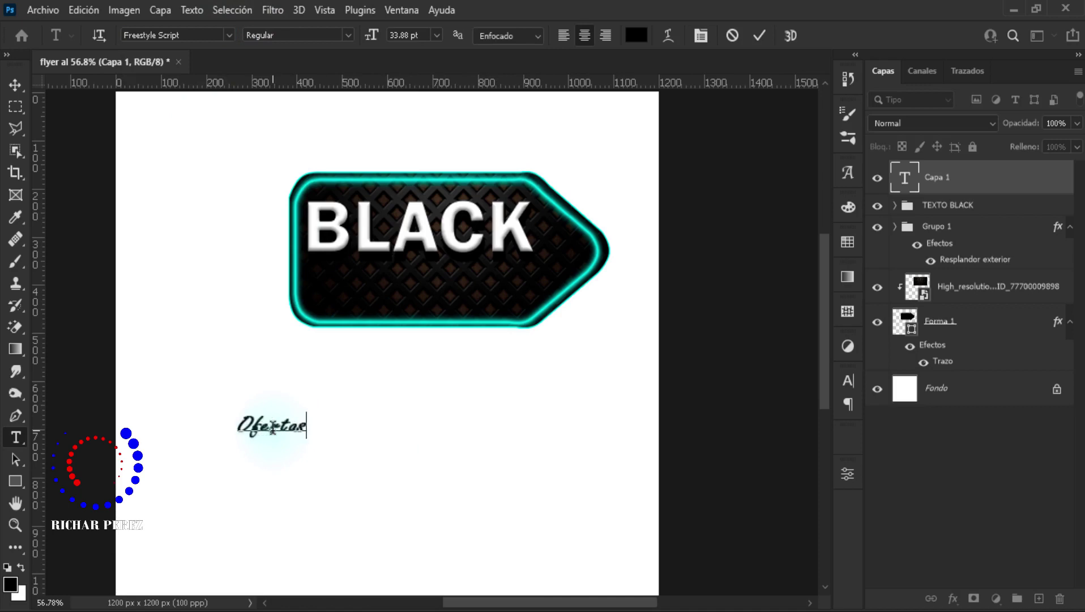
left_click(15, 85)
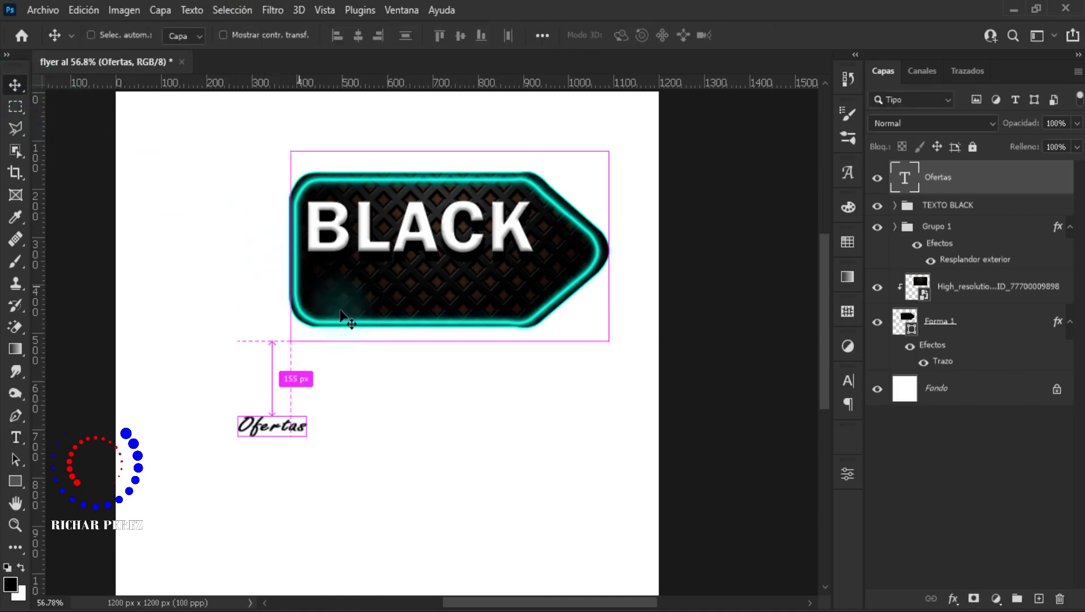
- Enlarge Ofertas to about 370% and move it across the tag's lower edge
key("ctrl+t")
mouse_move(307, 442)
left_mouse_down()
mouse_move(407, 496)
mouse_move(465, 501)
left_mouse_up()
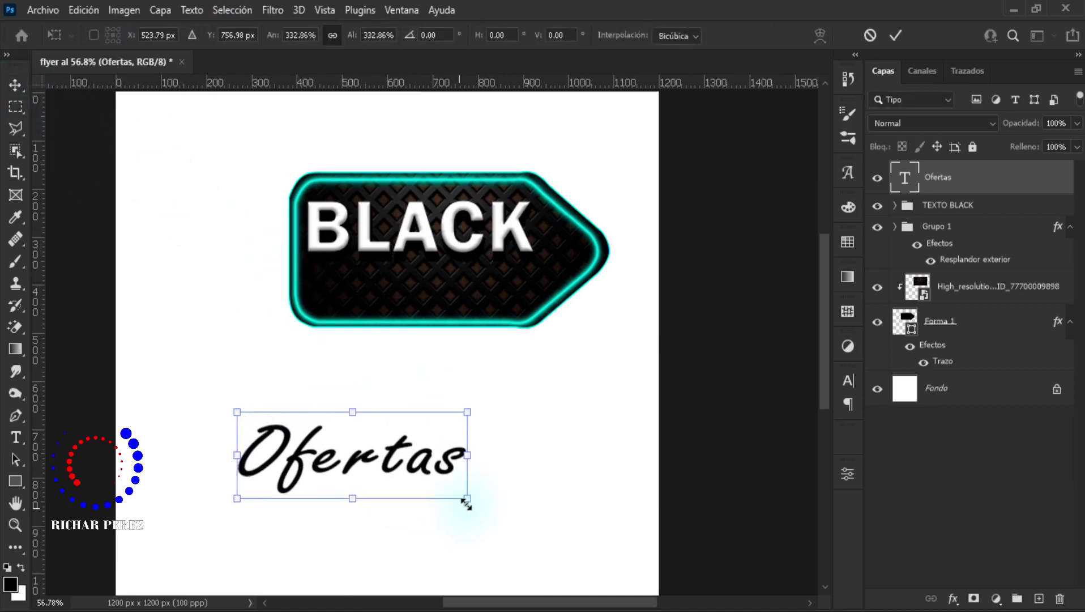
left_click_drag(371, 455, 439, 326)
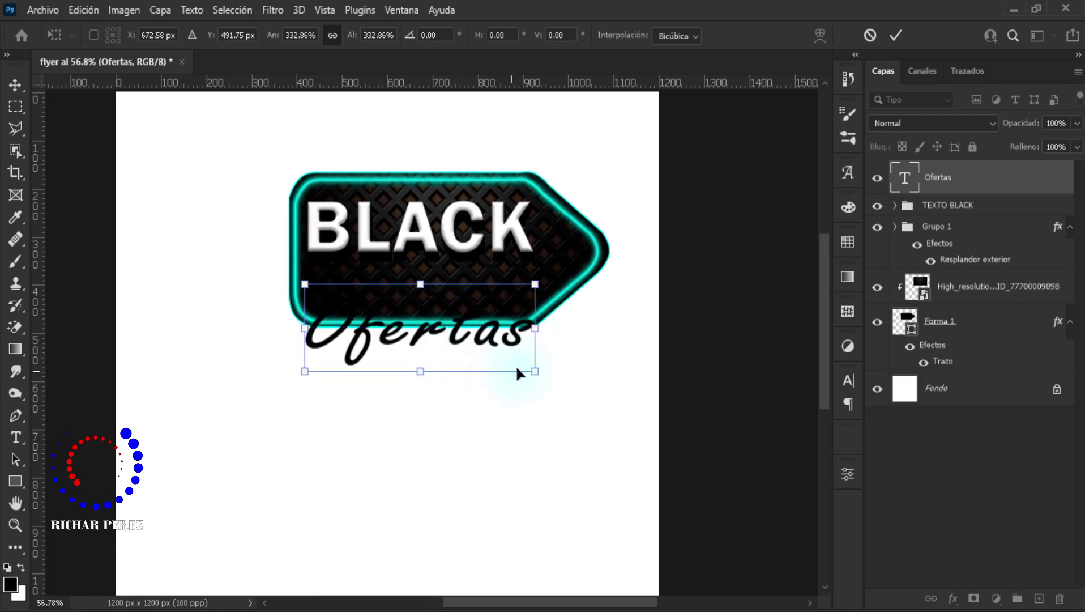
mouse_move(534, 371)
left_mouse_down()
mouse_move(553, 371)
mouse_move(494, 351)
mouse_move(559, 370)
mouse_move(526, 354)
left_mouse_up()
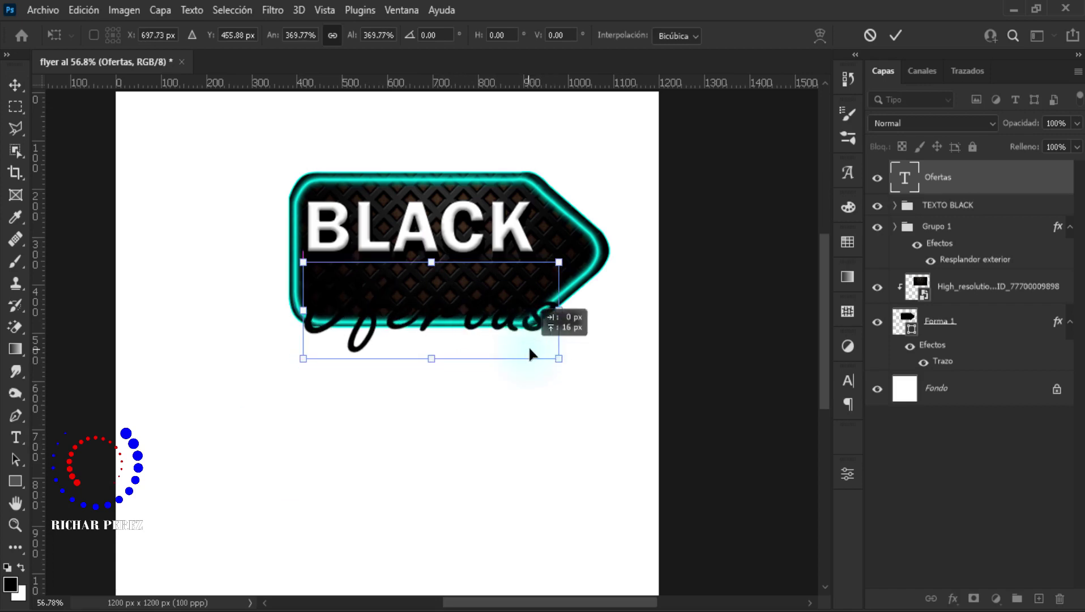
key("ctrl+z")
key("Return")
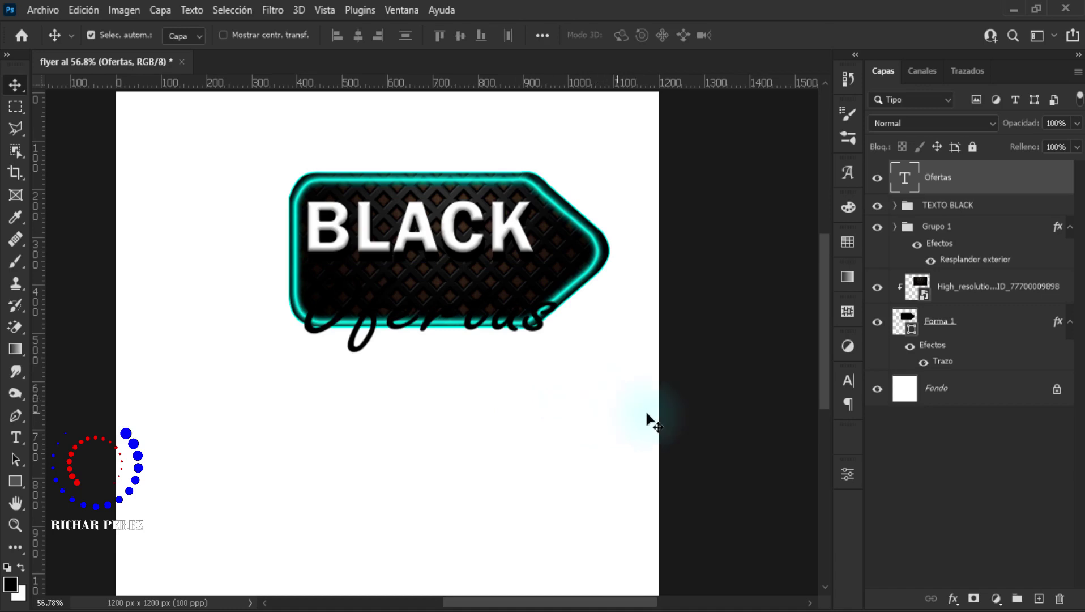
- Give Ofertas a 5 px outside black stroke in Linear Dodge (Add) mode
right_click(953, 184)
left_click(789, 25)
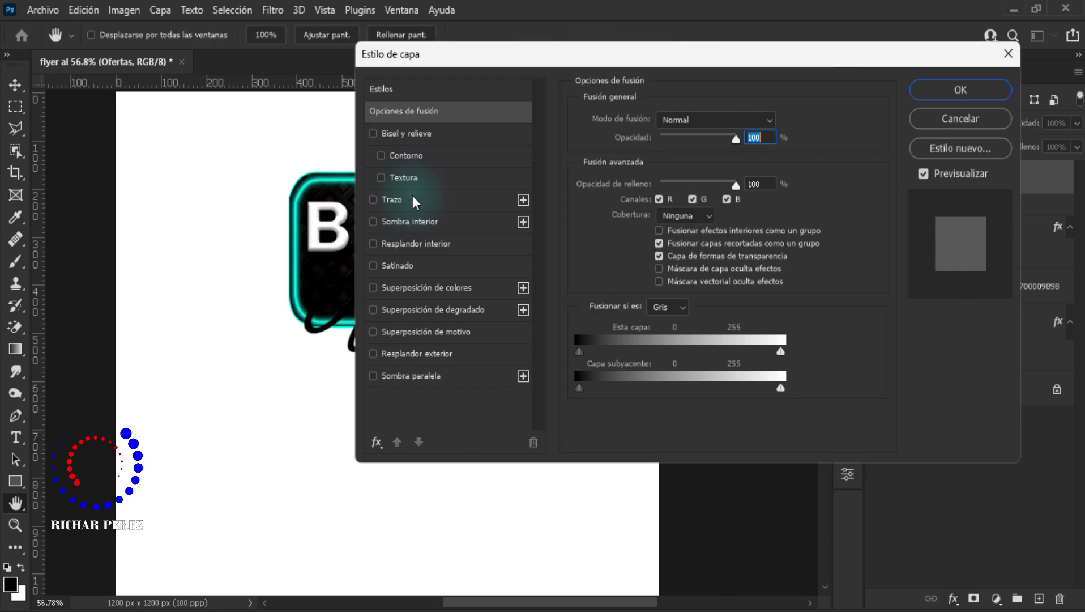
left_click(412, 197)
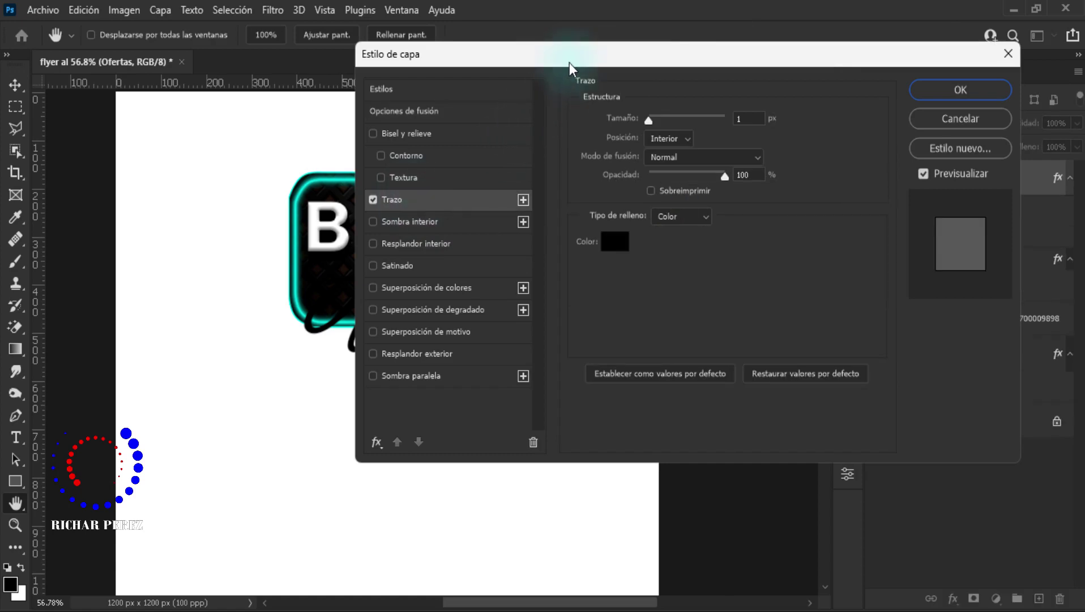
left_click_drag(582, 63, 687, 66)
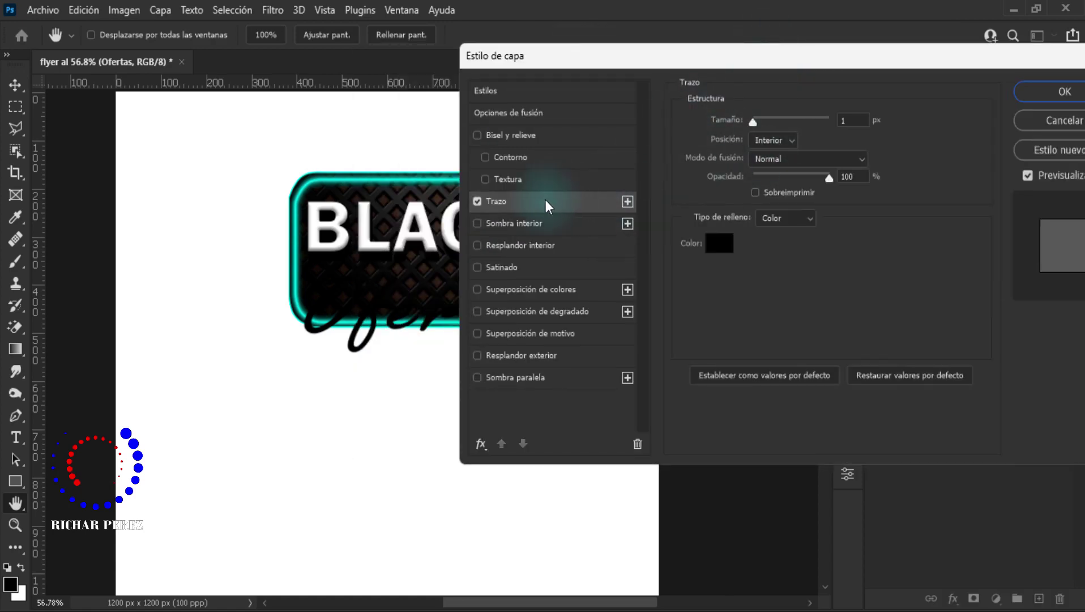
double_click(852, 120)
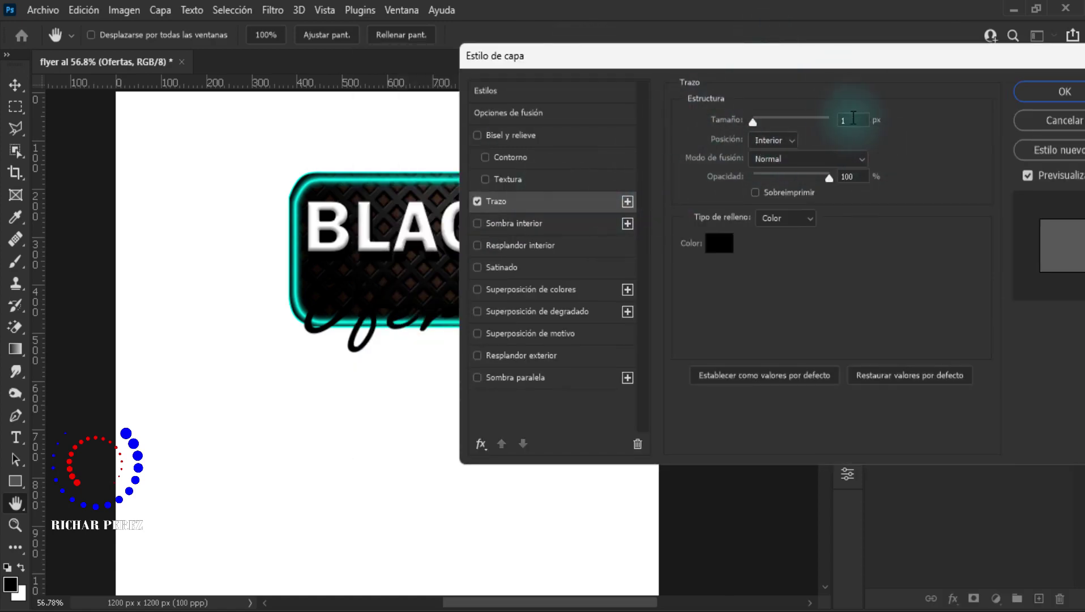
type("5")
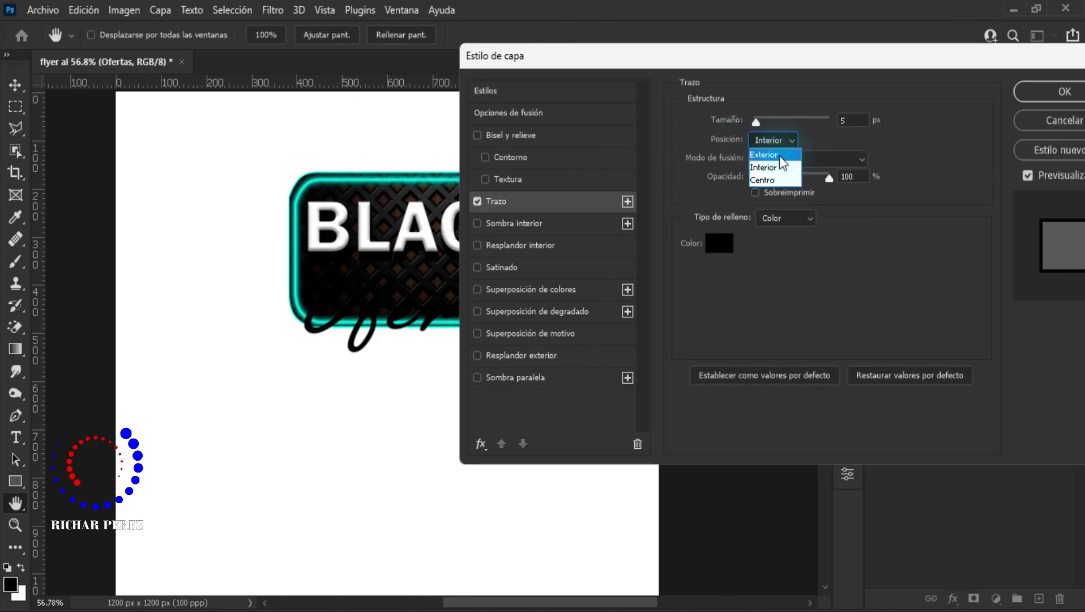
left_click(780, 155)
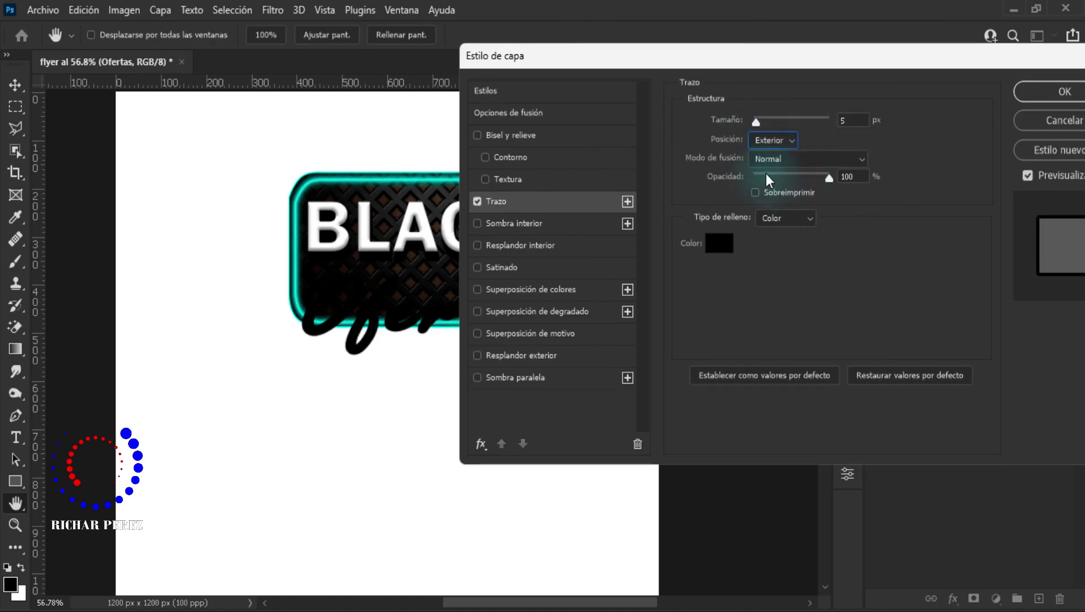
left_click(816, 158)
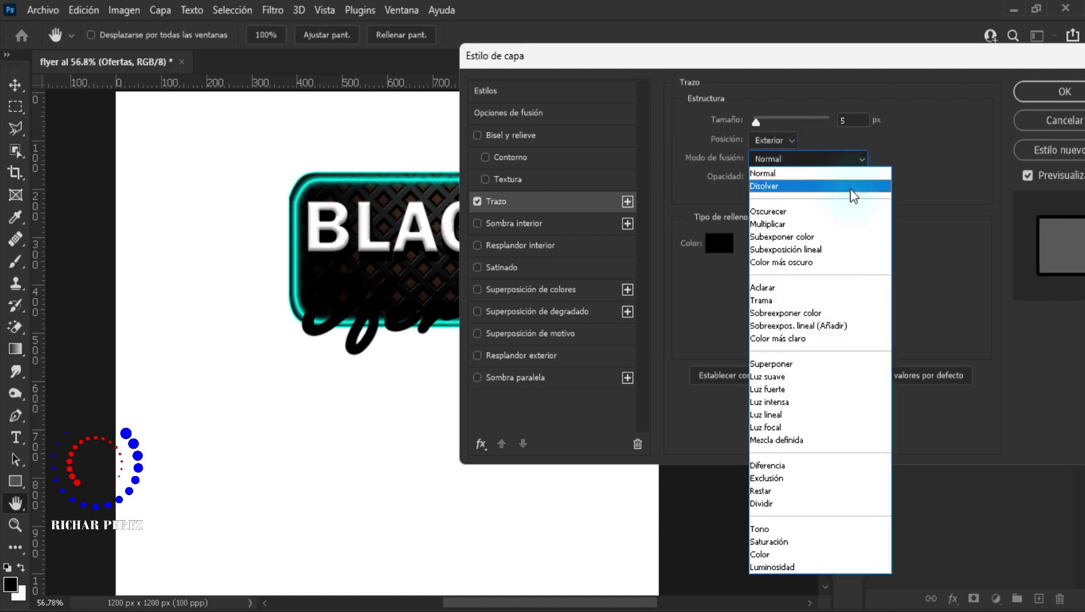
left_click(828, 327)
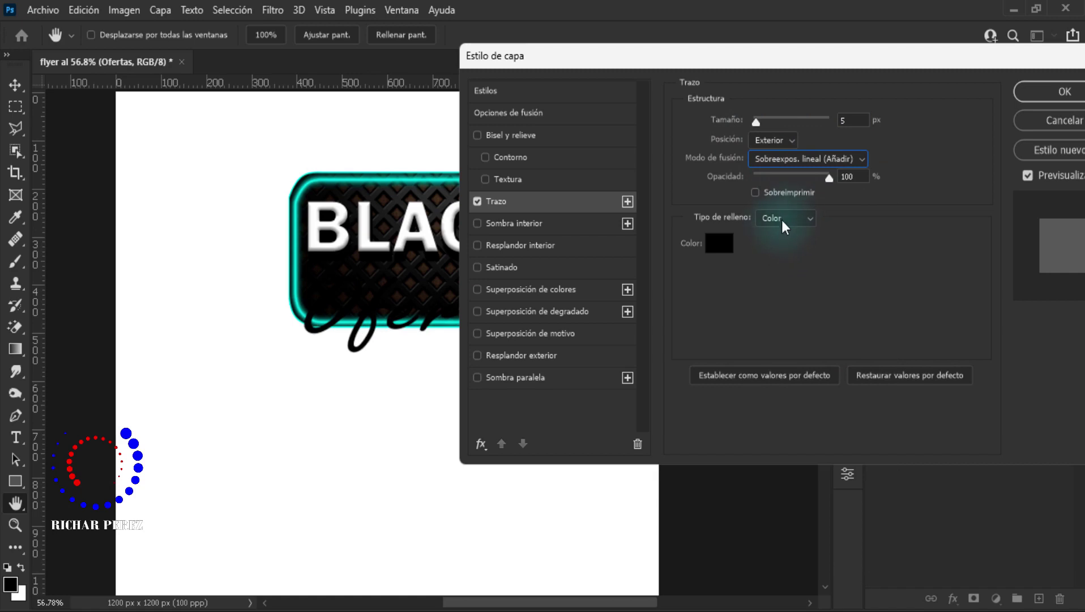
left_click(724, 251)
left_click(1003, 80)
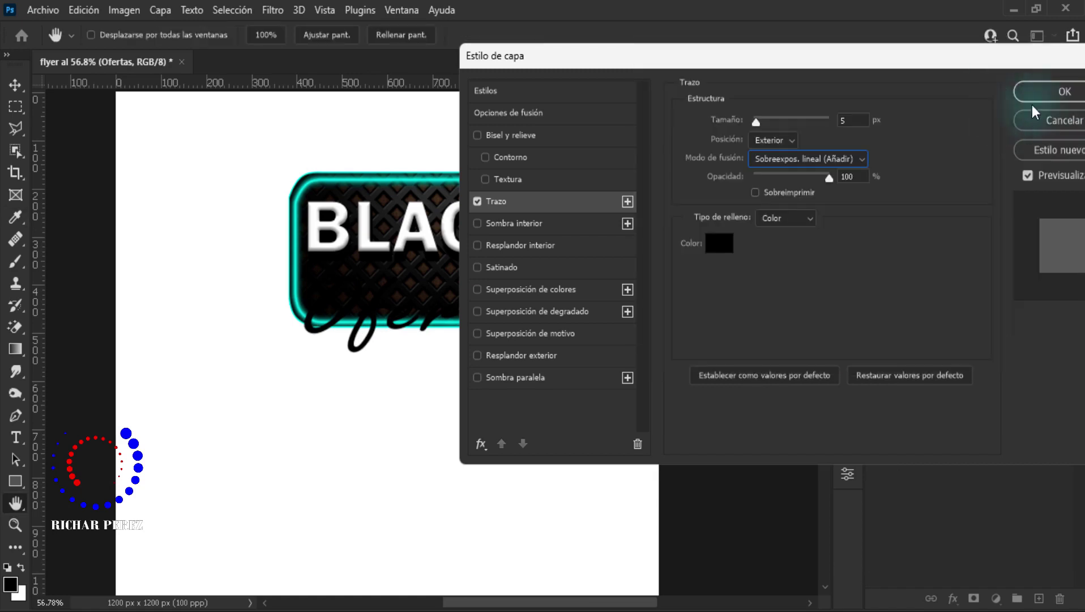
left_click_drag(899, 63, 819, 79)
left_click(987, 113)
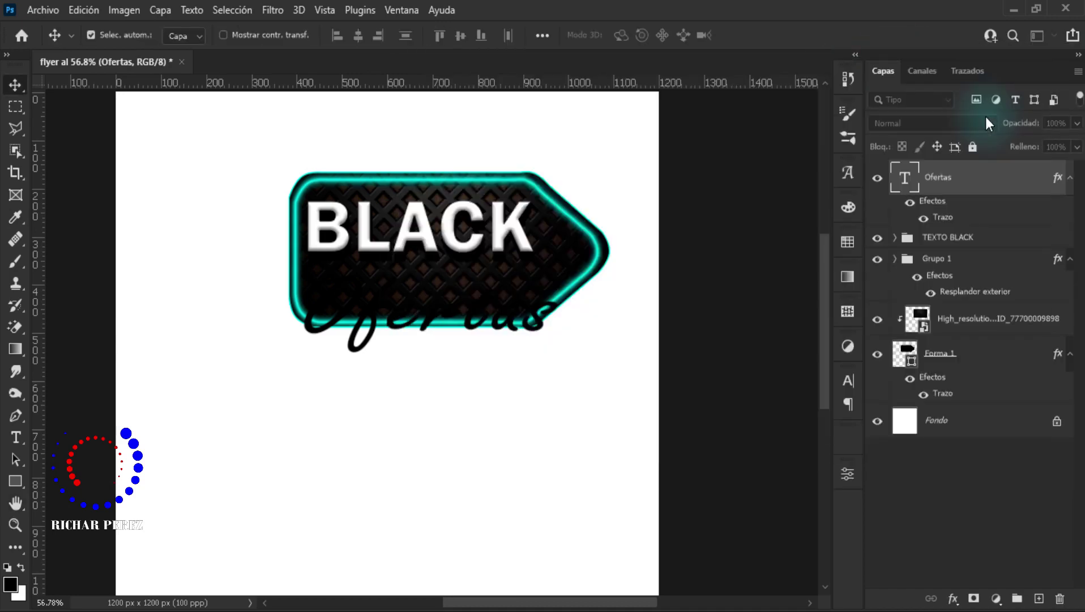
- Change the Ofertas text colour to white (#ffffff)
key("t")
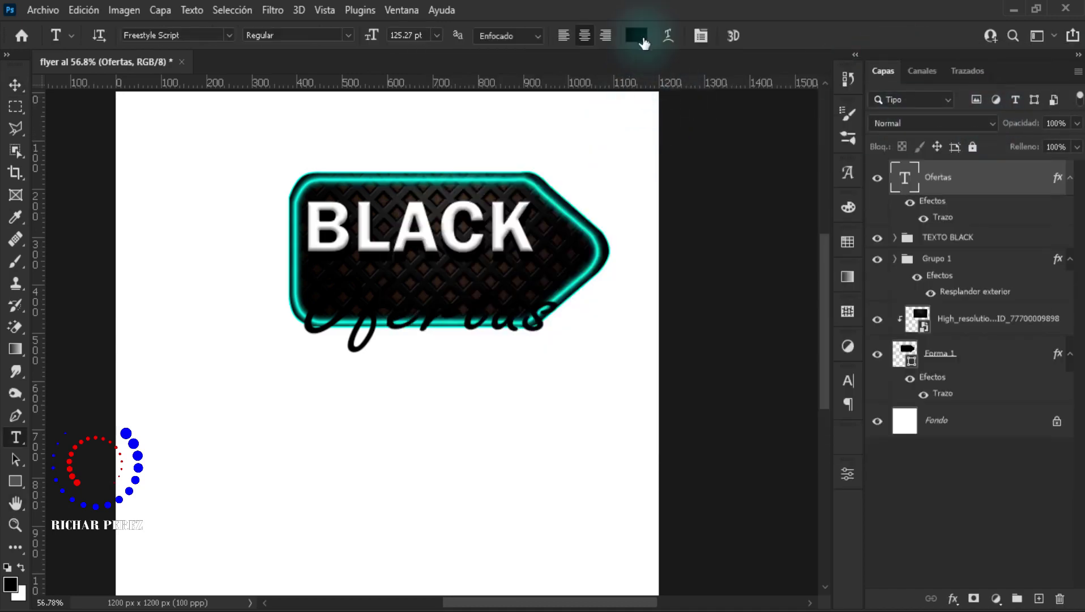
left_click(635, 35)
type("ffffff")
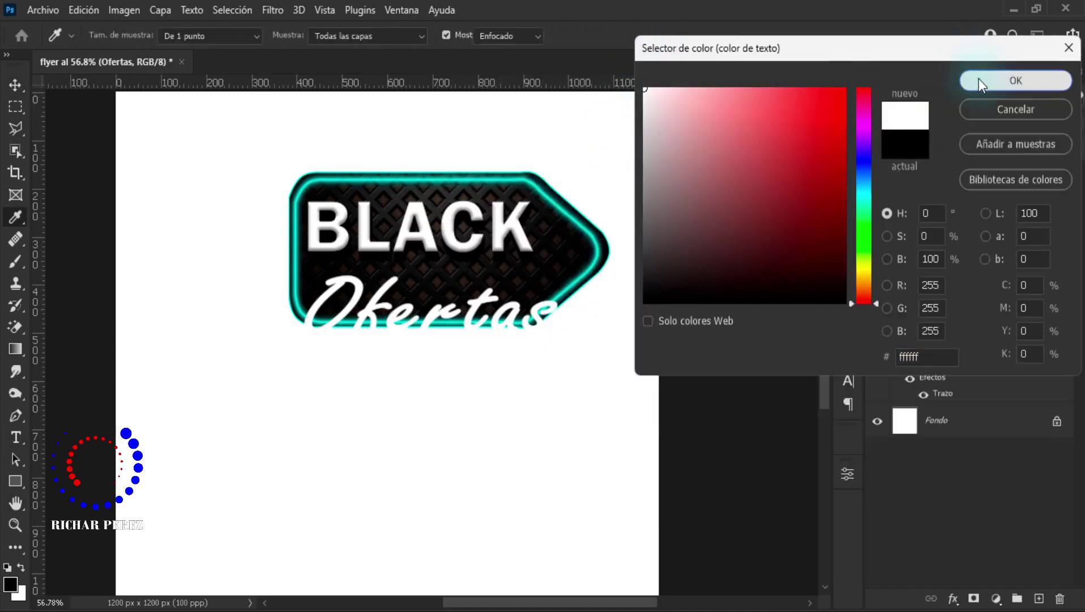
left_click(978, 78)
- Add a cyan 2 px edge inner glow to Ofertas and enable Outer Glow
right_click(964, 187)
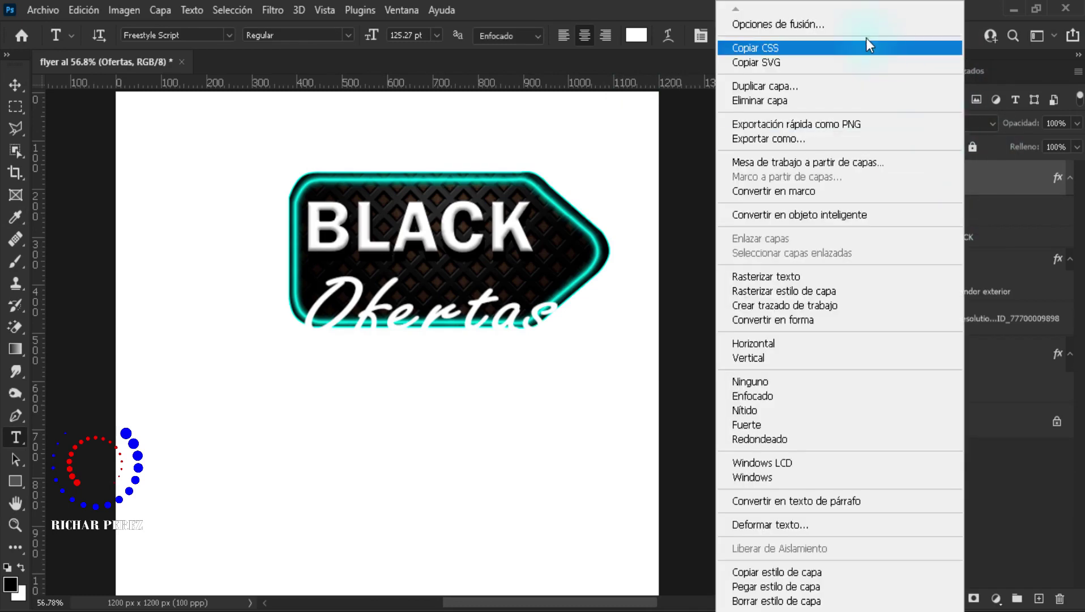
left_click(852, 24)
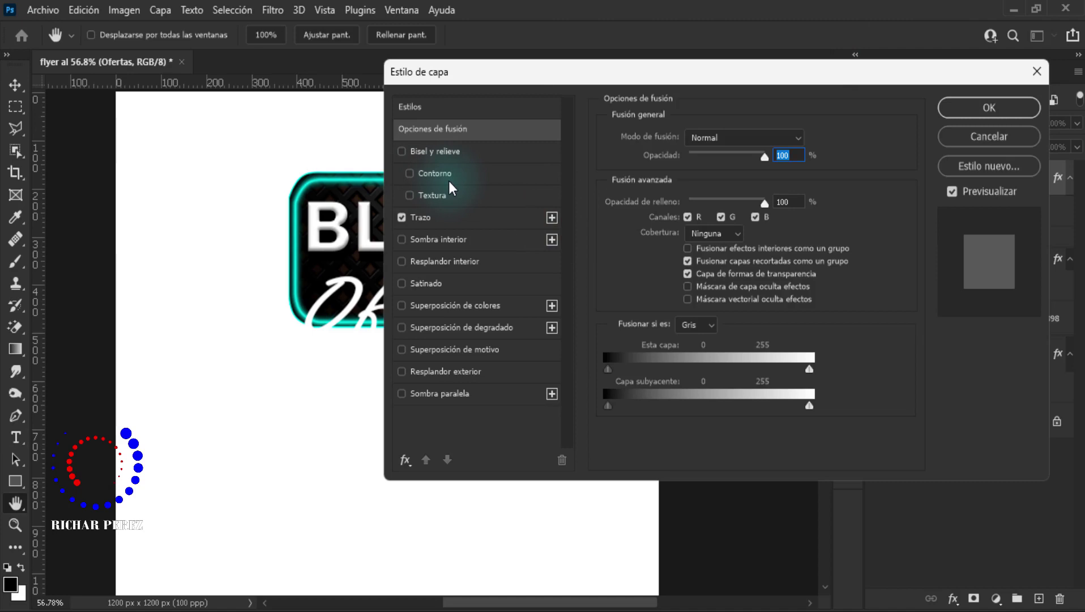
left_click(459, 266)
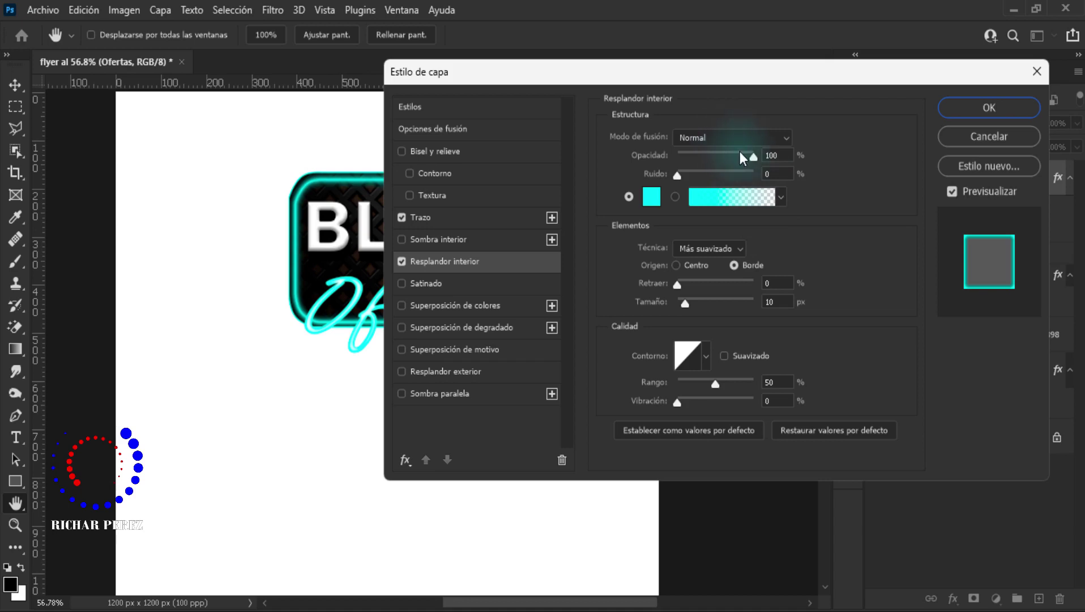
left_click(773, 155)
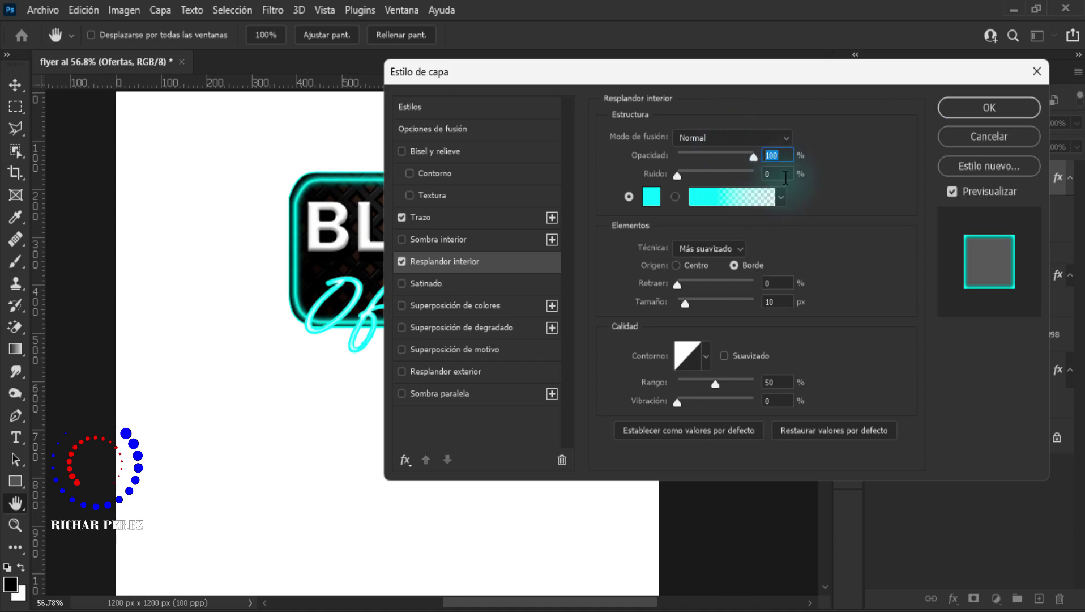
left_click(784, 176)
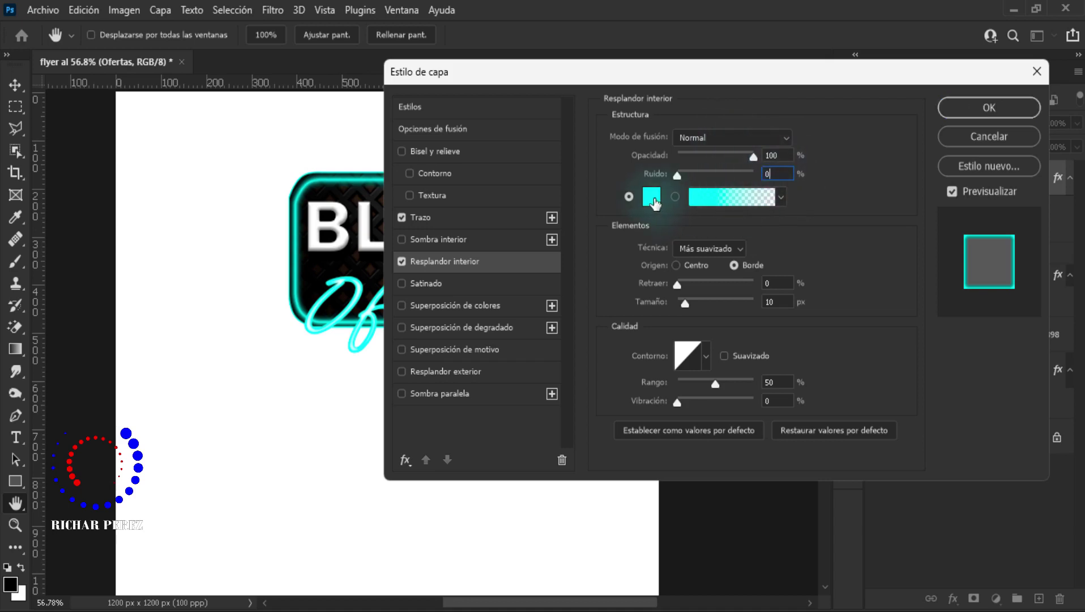
left_click(651, 196)
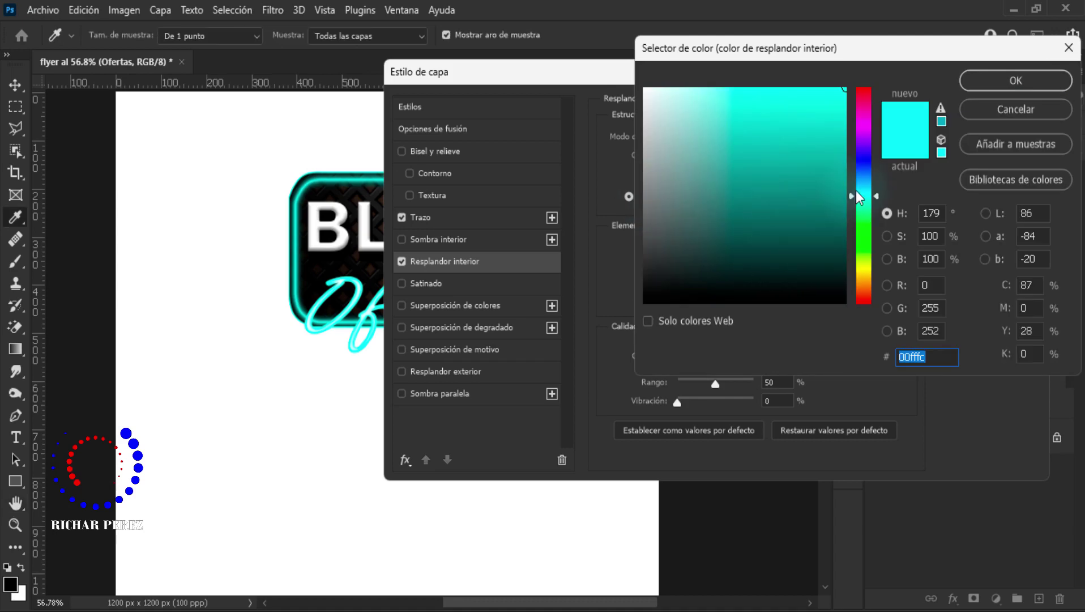
left_click(1018, 80)
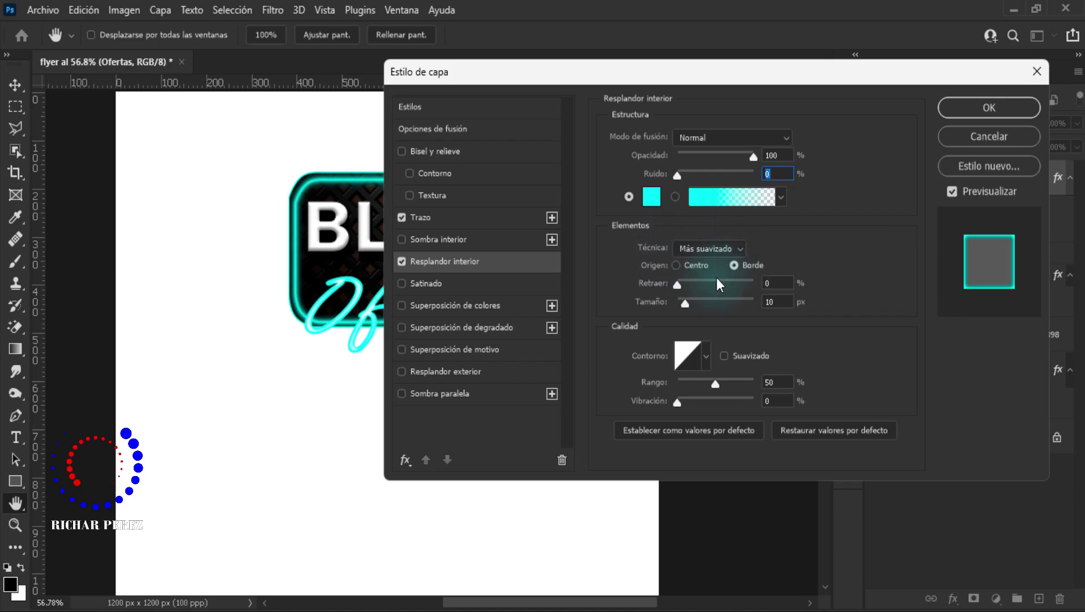
left_click(734, 265)
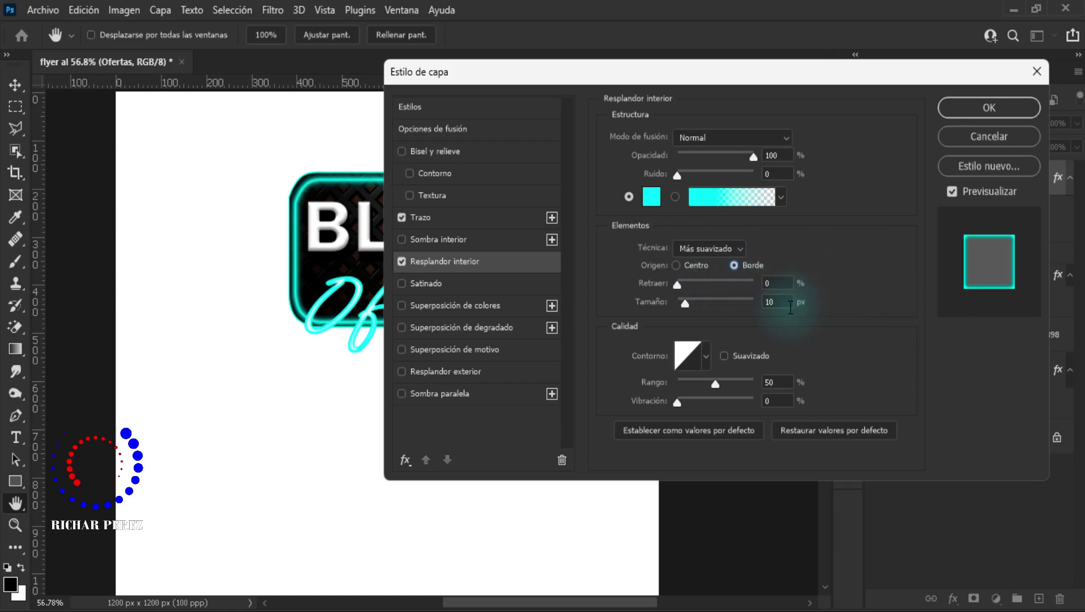
double_click(777, 301)
type("2")
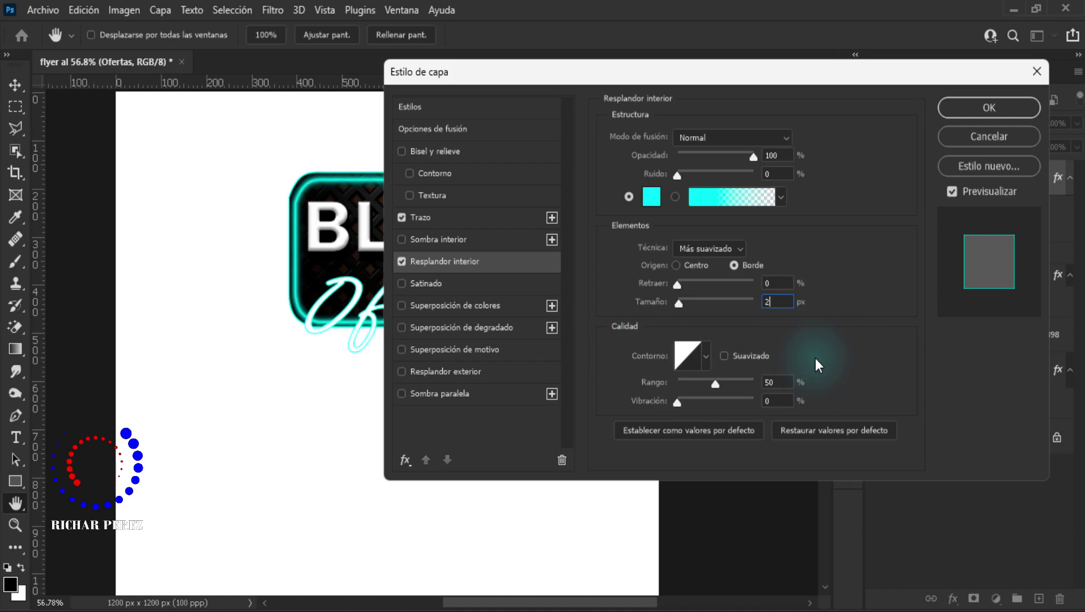
left_click(447, 372)
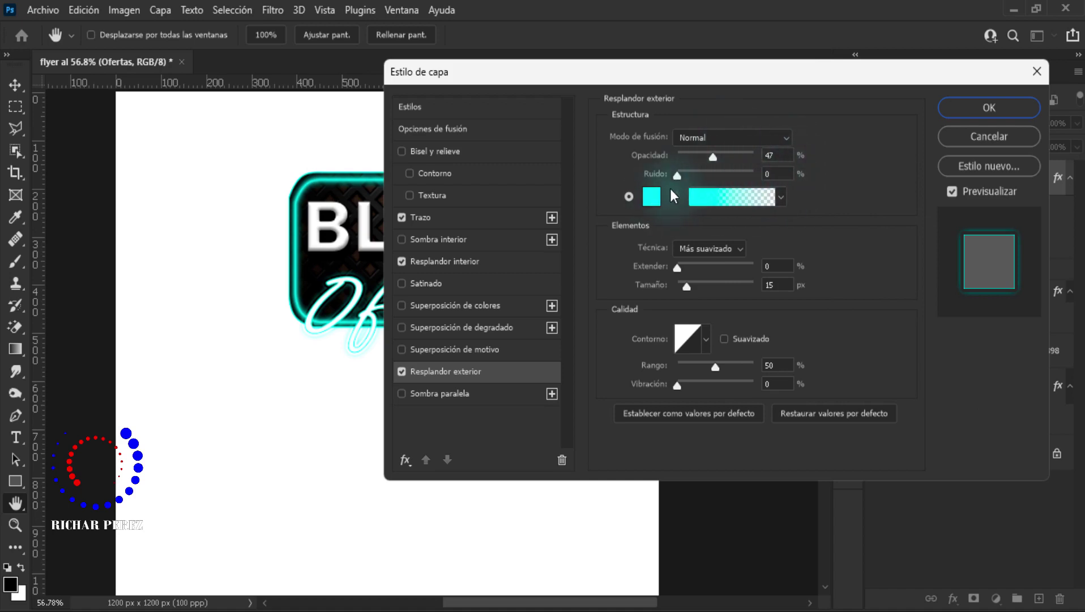
- Keep the outer glow cyan with the softer technique, set its size to 6 px, and apply
left_click(651, 196)
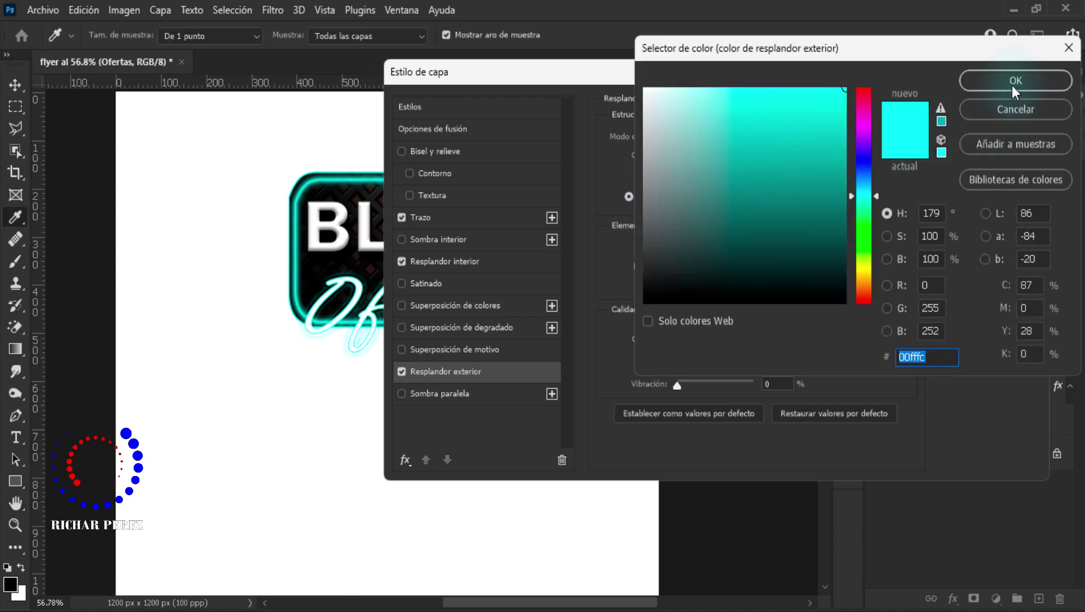
left_click(1014, 82)
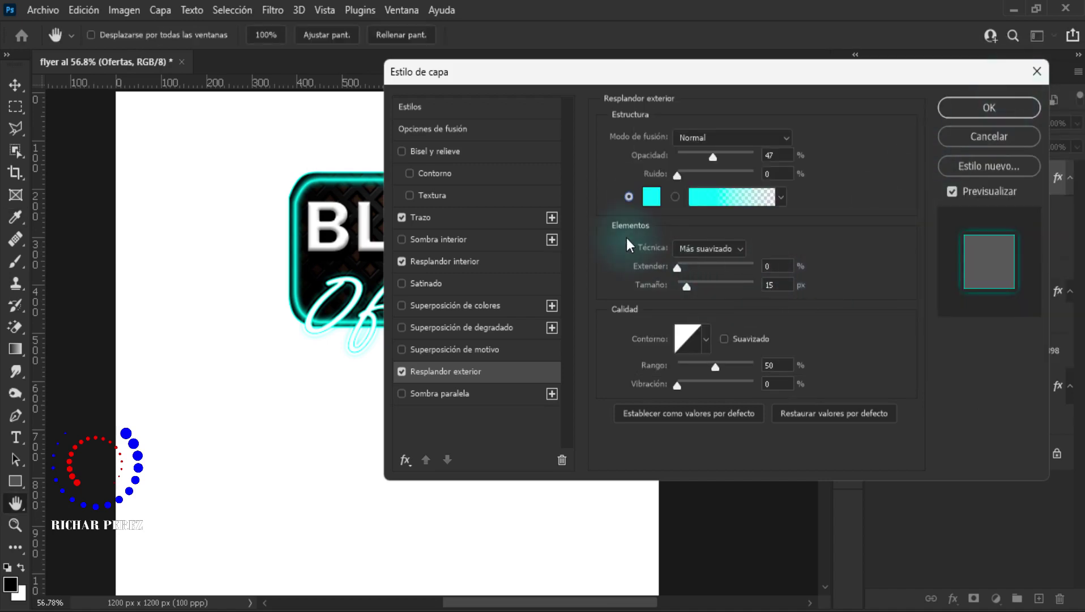
left_click(700, 252)
left_click(694, 269)
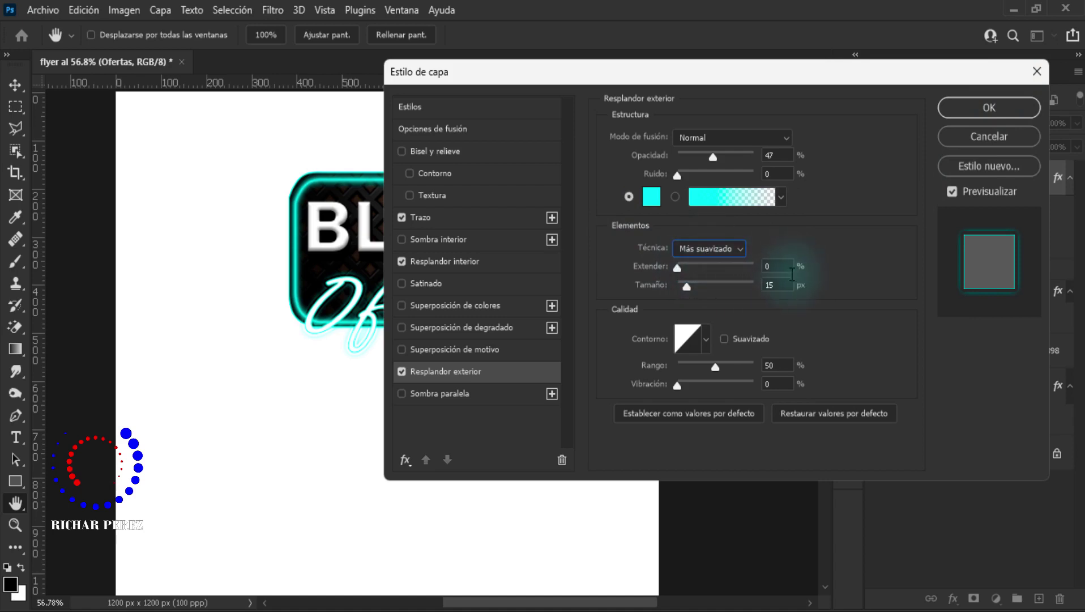
type("6")
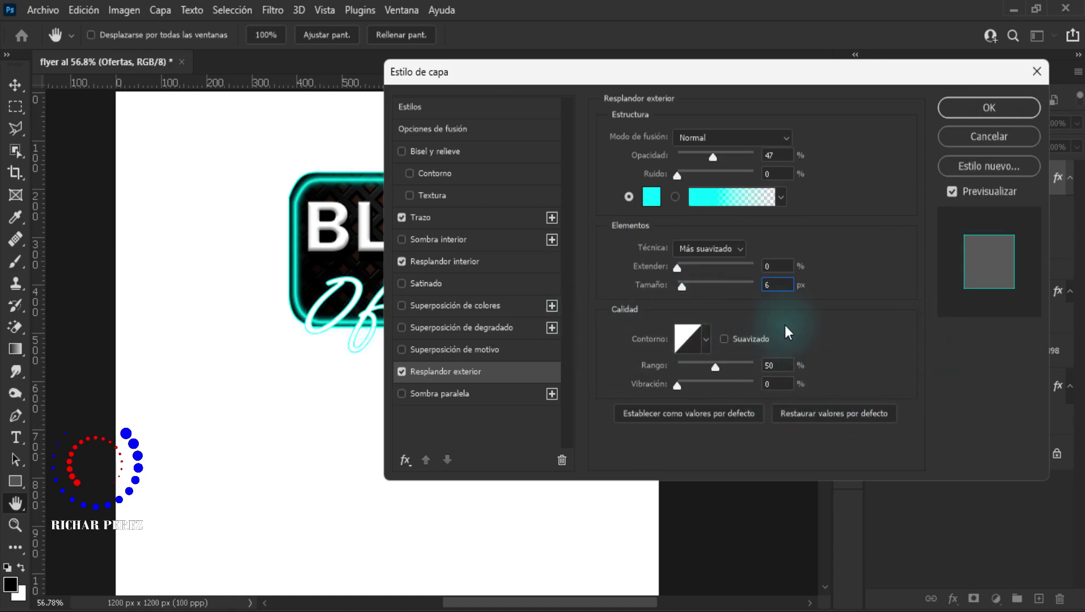
left_click(959, 110)
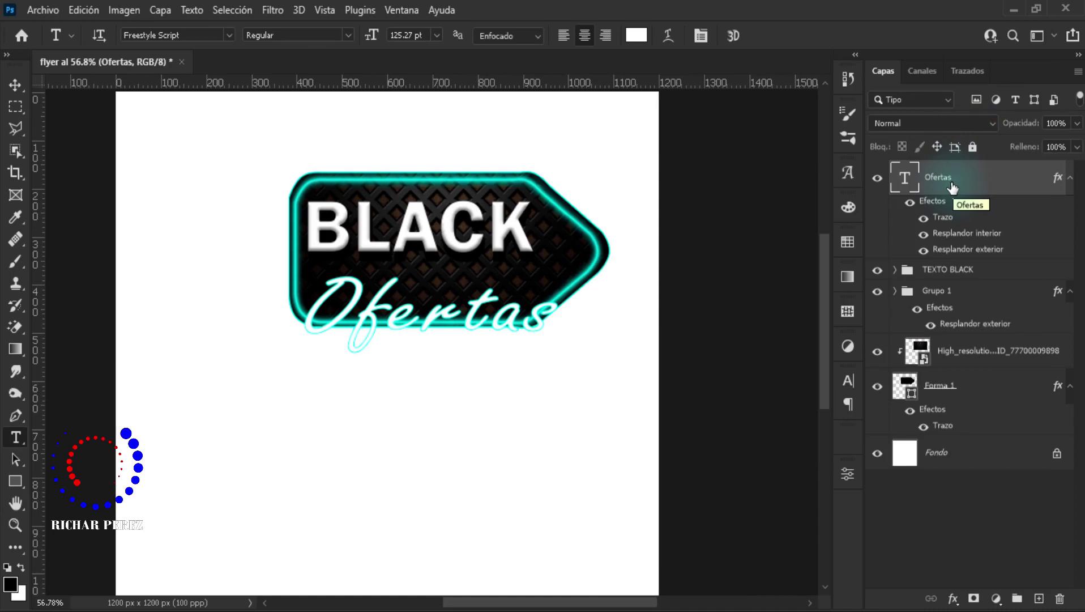
- Put Ofertas into a new group and turn on Stroke in the group's blending options
key("ctrl+g")
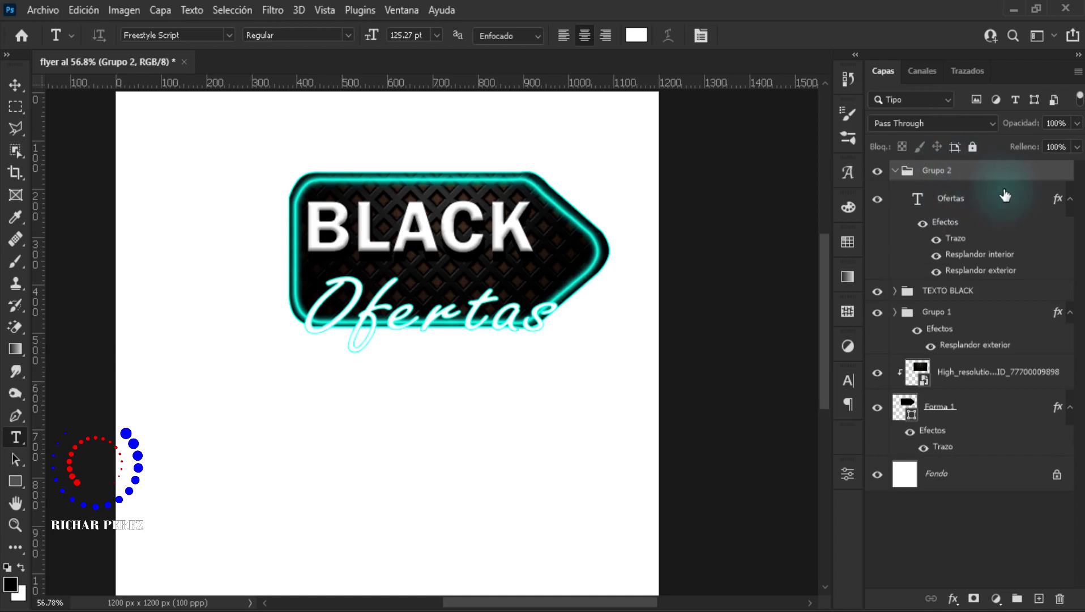
right_click(955, 173)
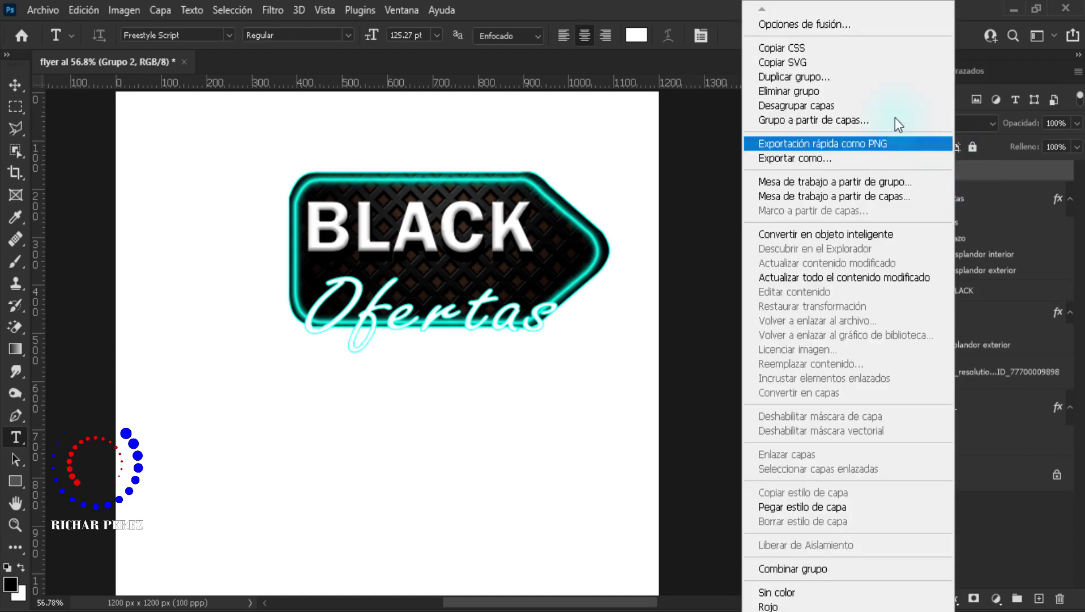
left_click(817, 23)
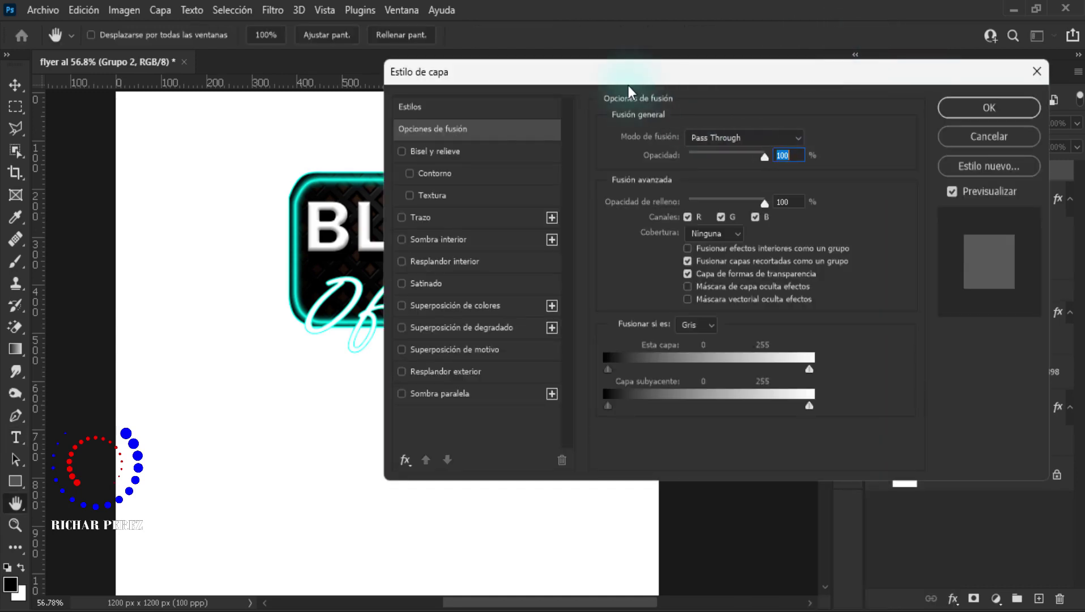
left_click_drag(594, 77, 663, 42)
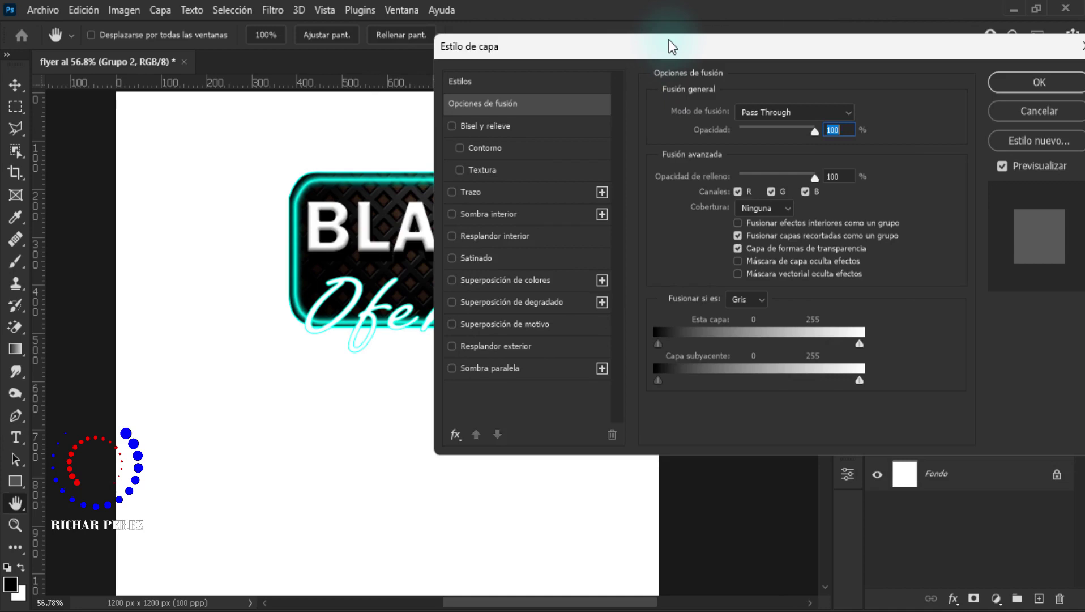
left_click(476, 191)
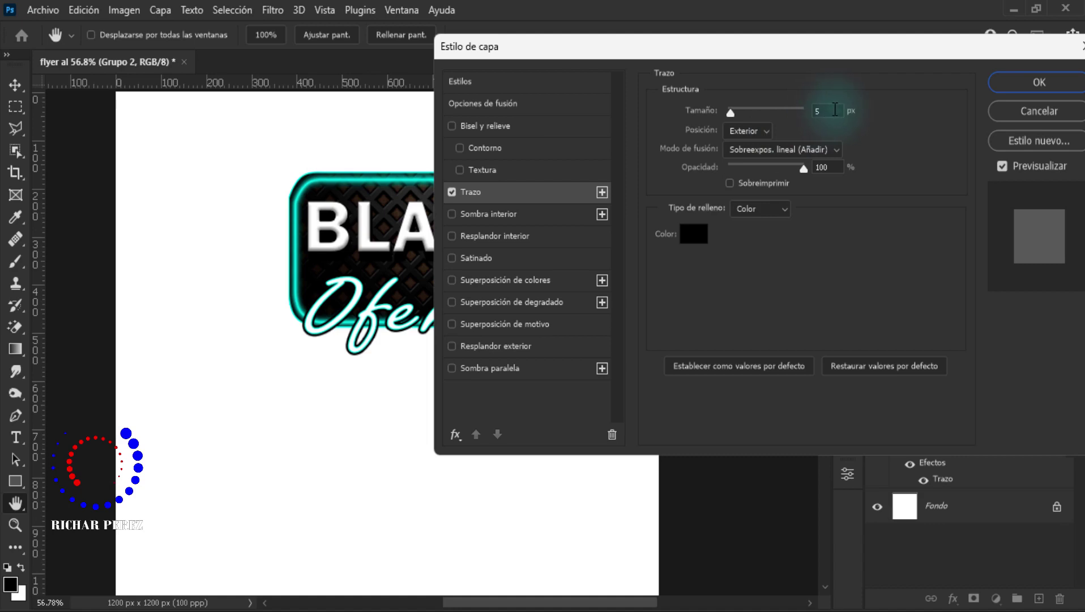
- Set the group stroke to 1 px, Linear Dodge (Add), colour 00ffcc, and apply it
left_click_drag(835, 111, 800, 100)
type("1")
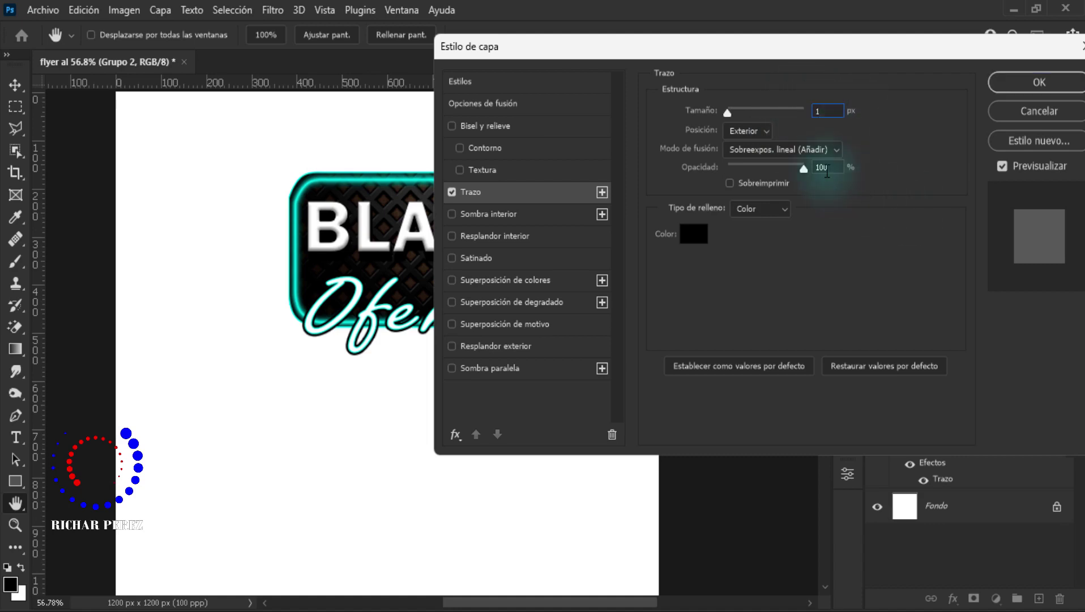
left_click(786, 150)
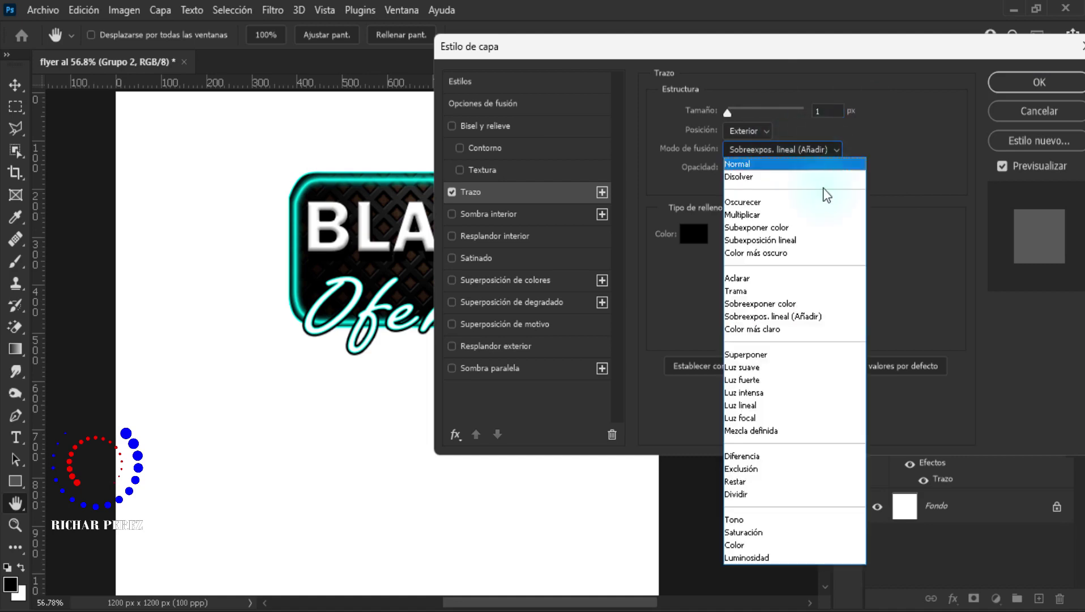
left_click(806, 318)
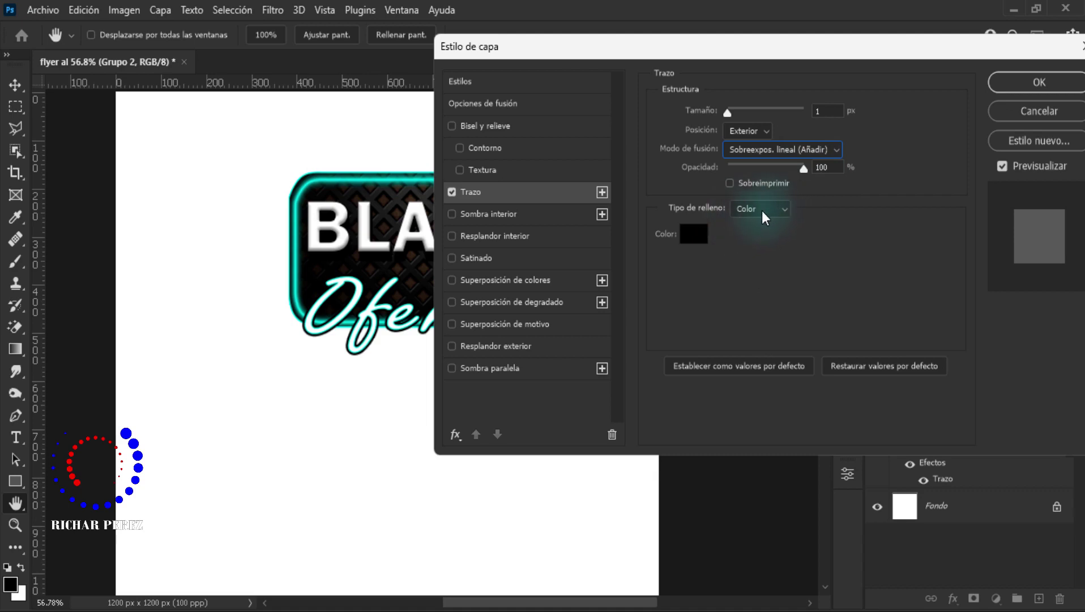
left_click(693, 233)
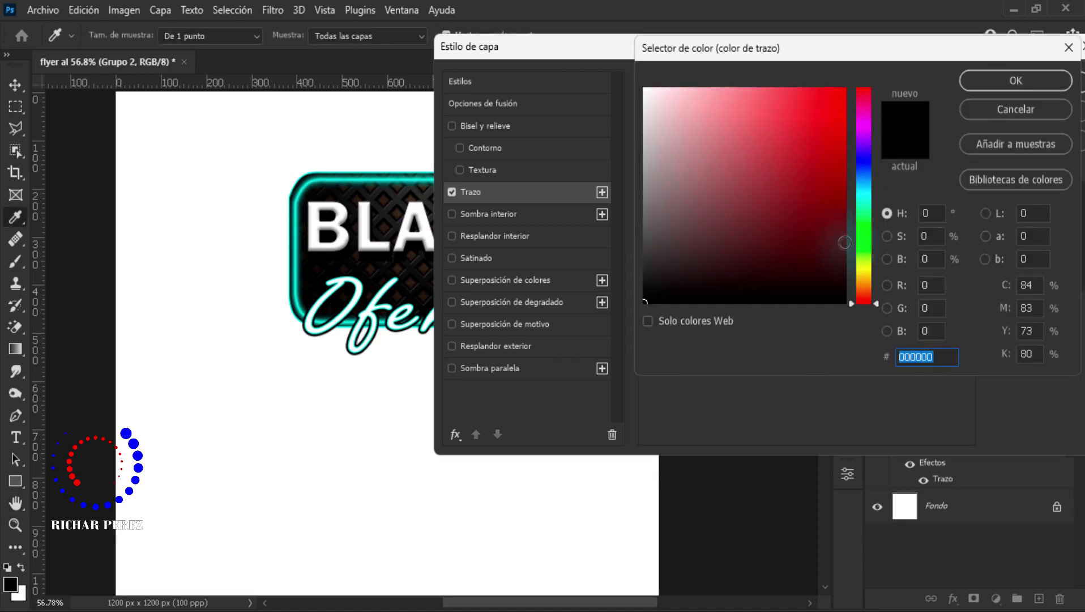
type("00")
type("ff")
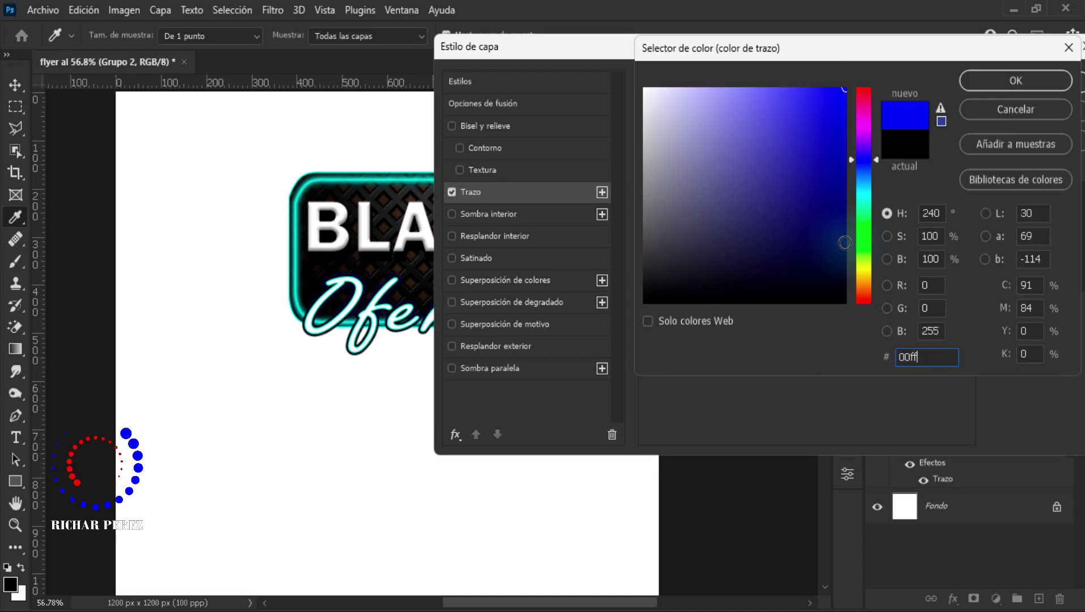
type("cc")
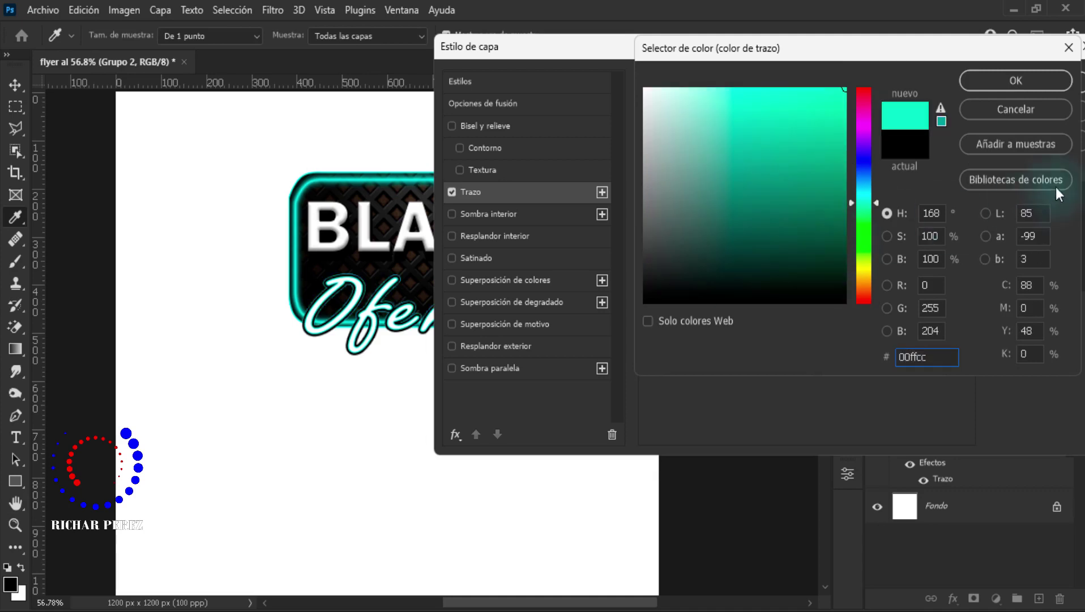
left_click(1024, 77)
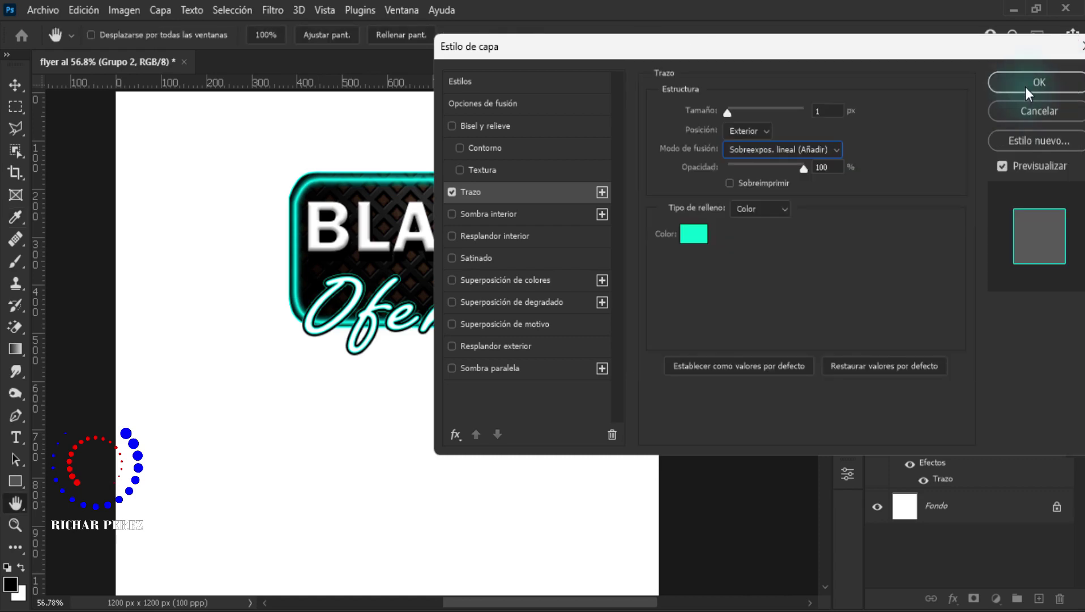
left_click(1025, 87)
key("t")
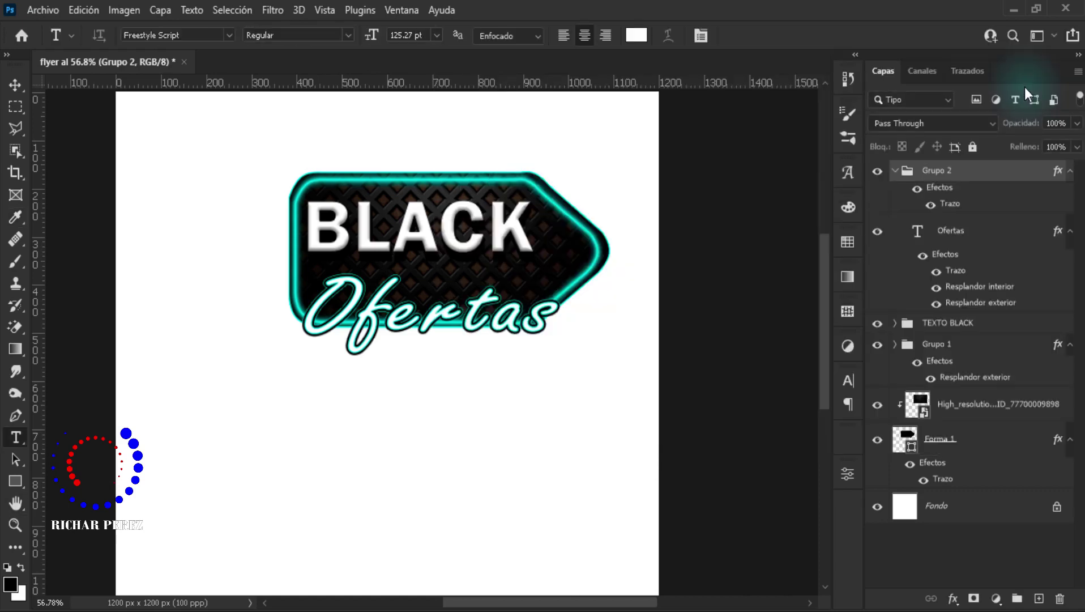
scroll(299, 359, "down", 2)
scroll(299, 359, "up", 1)
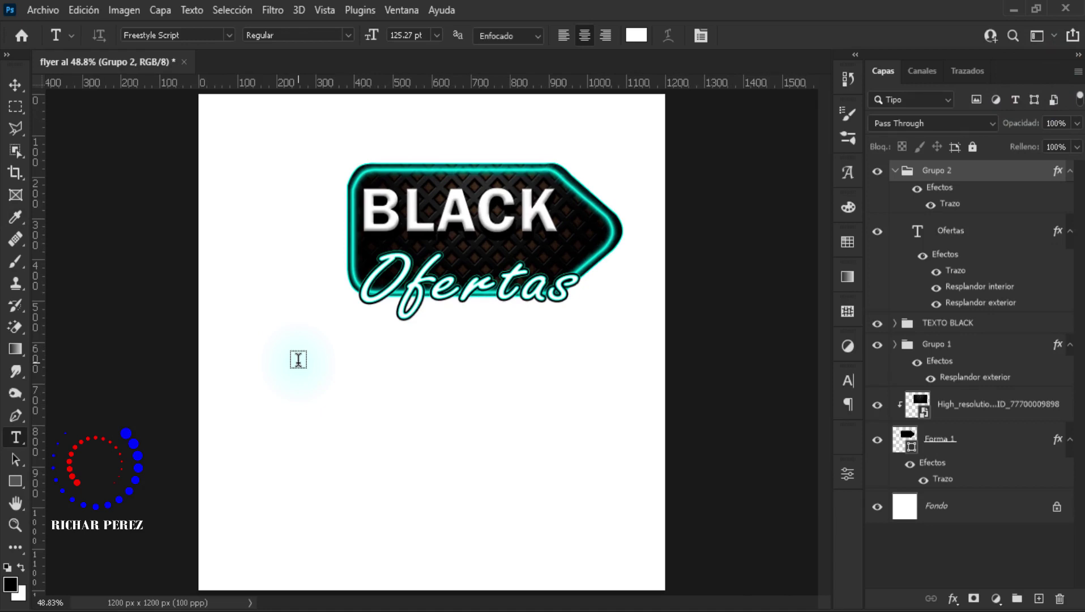
- Place the dark diamond wallpaper image as an embedded layer above Fondo
left_click(935, 507)
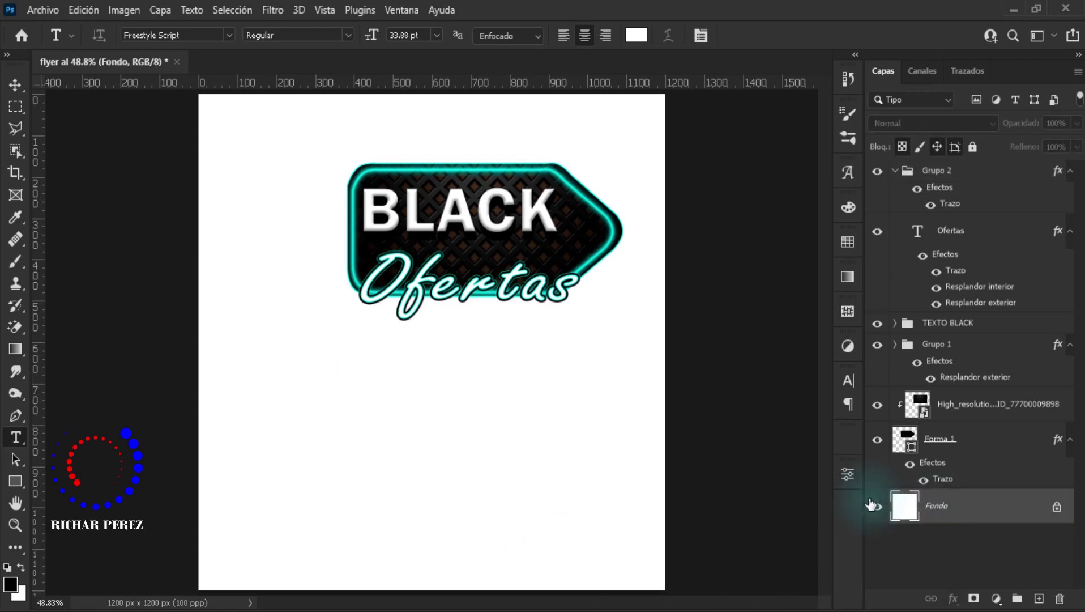
left_click(43, 10)
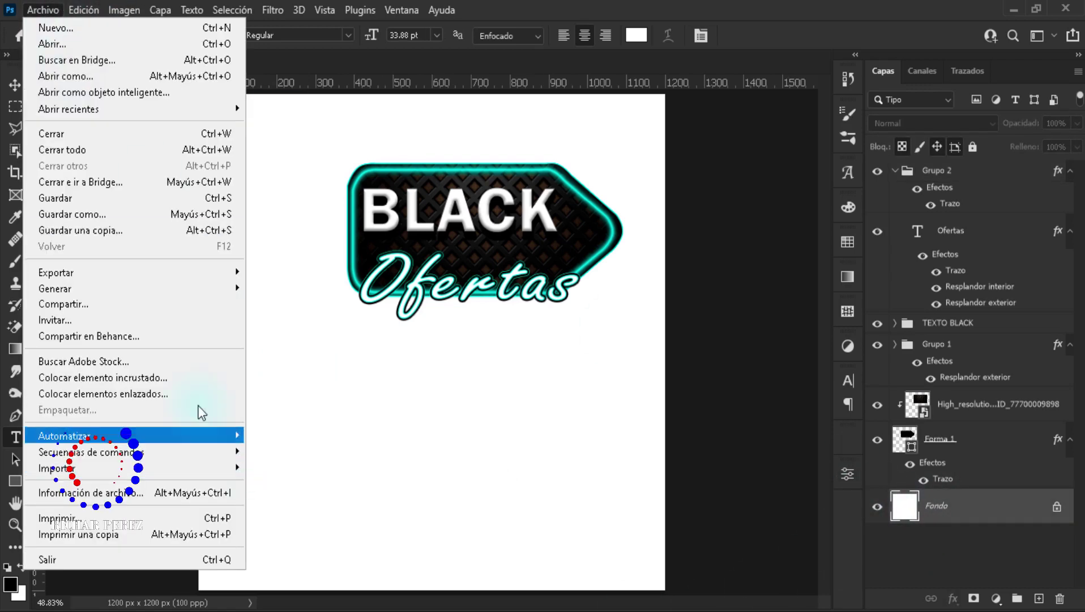
left_click(177, 378)
left_click(428, 181)
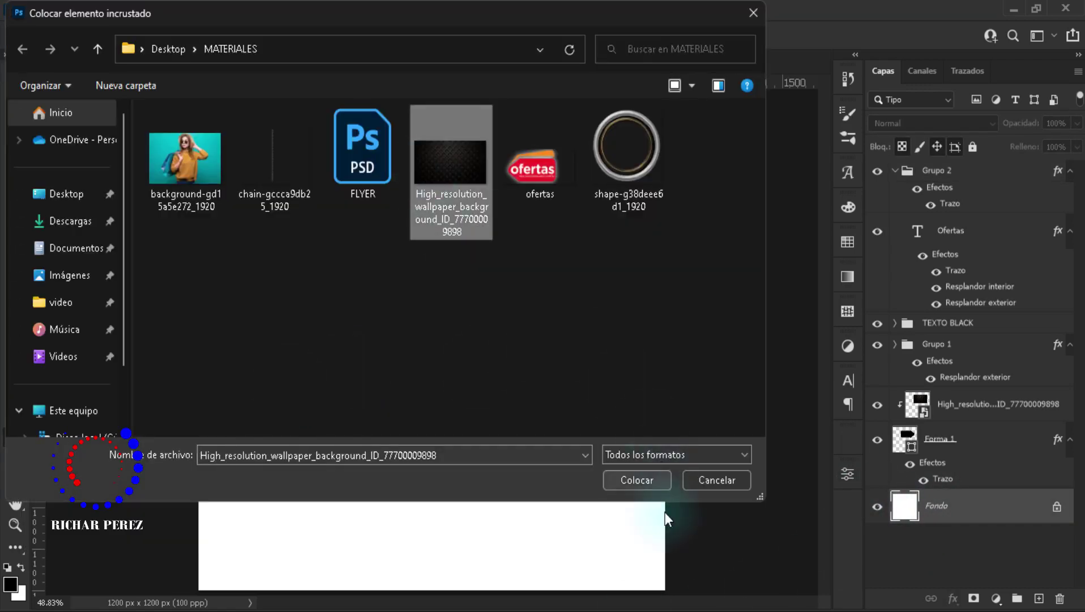
left_click(637, 479)
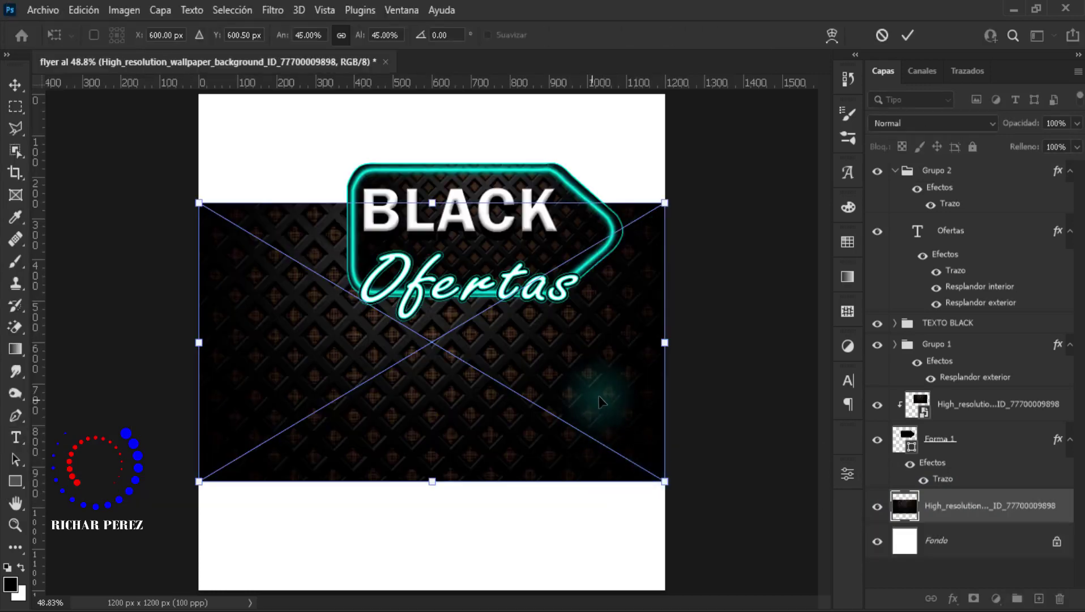
- Rotate and flip the wallpaper vertically, widen it to 80%, and move it up to fill the flyer
right_click(606, 384)
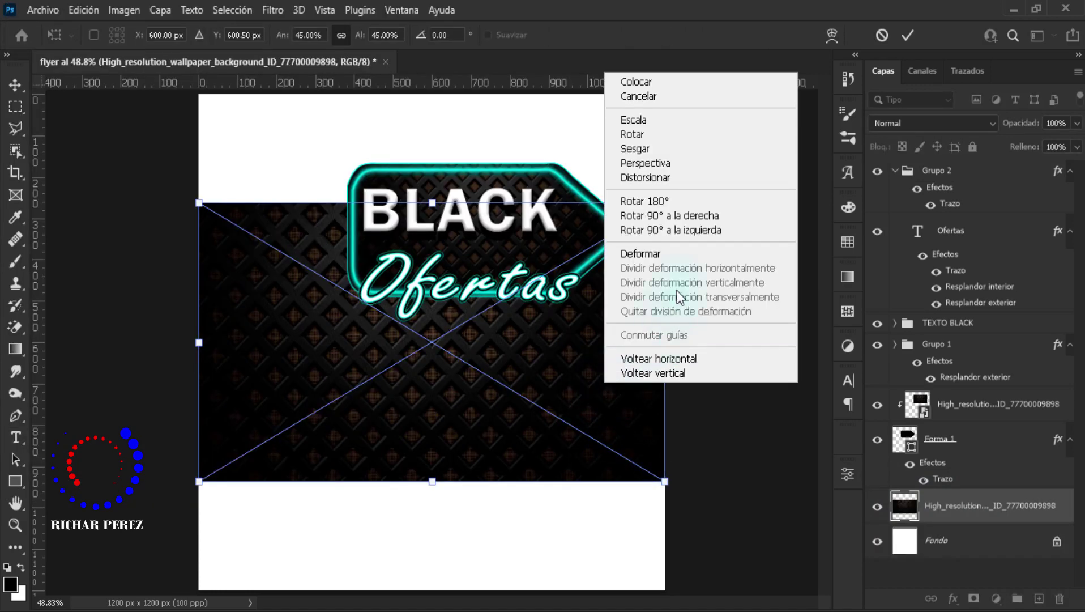
left_click(692, 215)
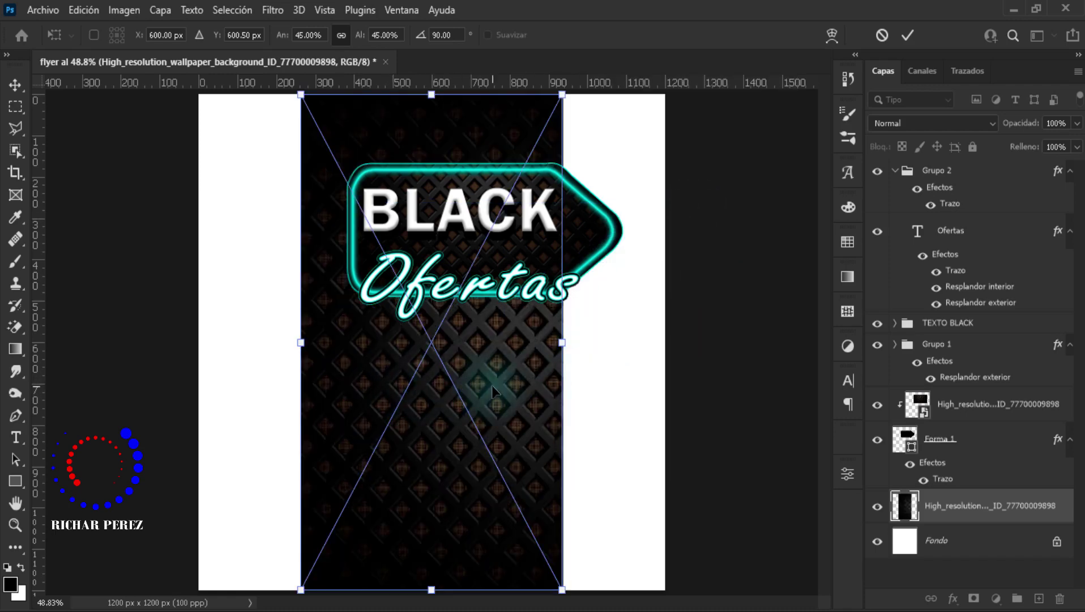
right_click(494, 384)
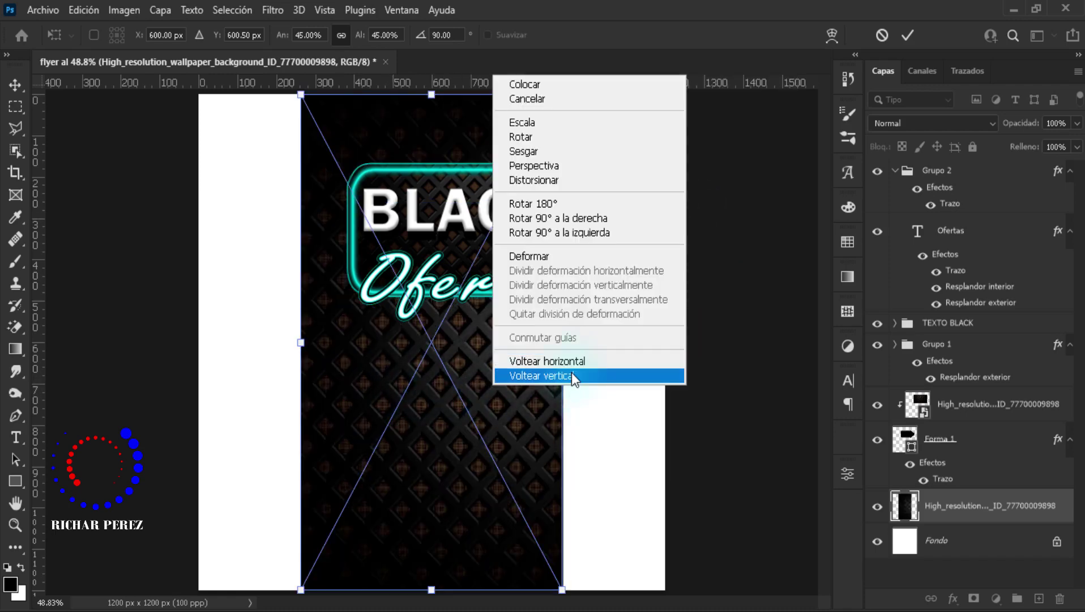
left_click(572, 375)
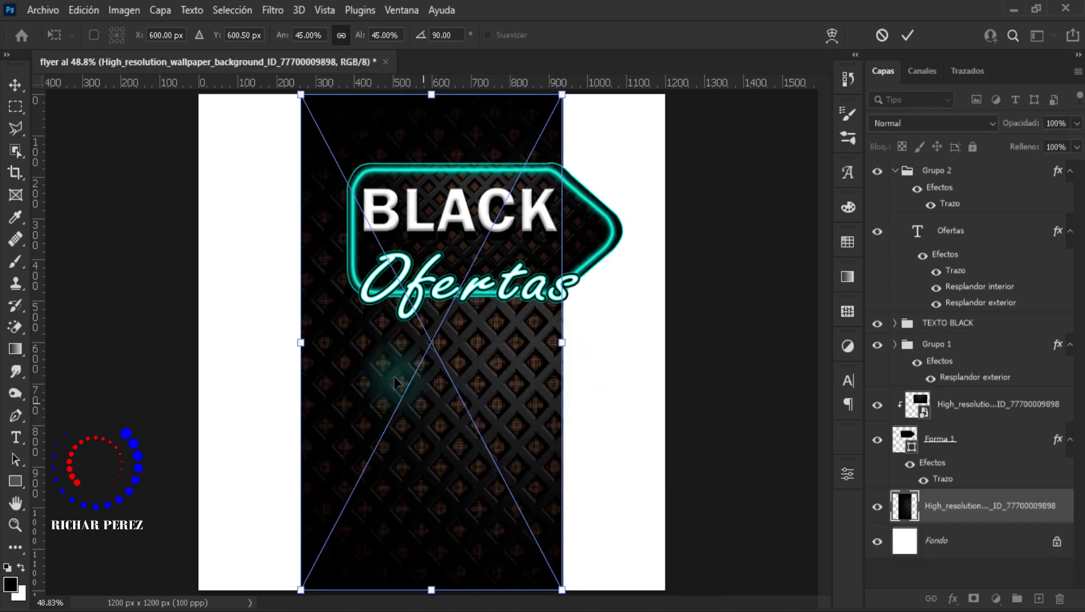
left_click_drag(301, 342, 199, 342)
scroll(344, 364, "down", 2)
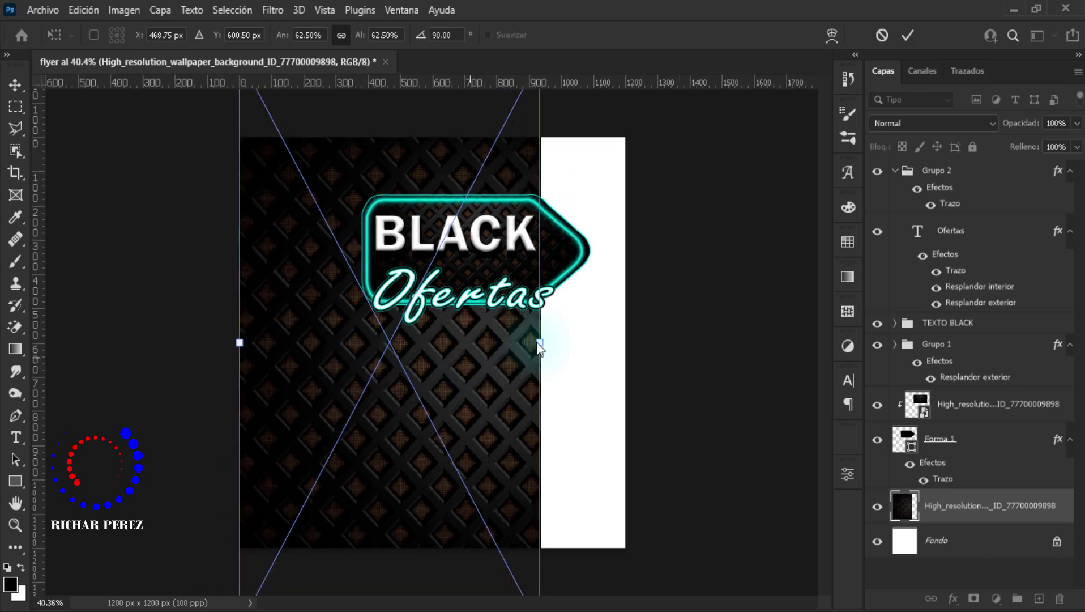
left_click_drag(541, 342, 625, 342)
left_click_drag(515, 430, 516, 327)
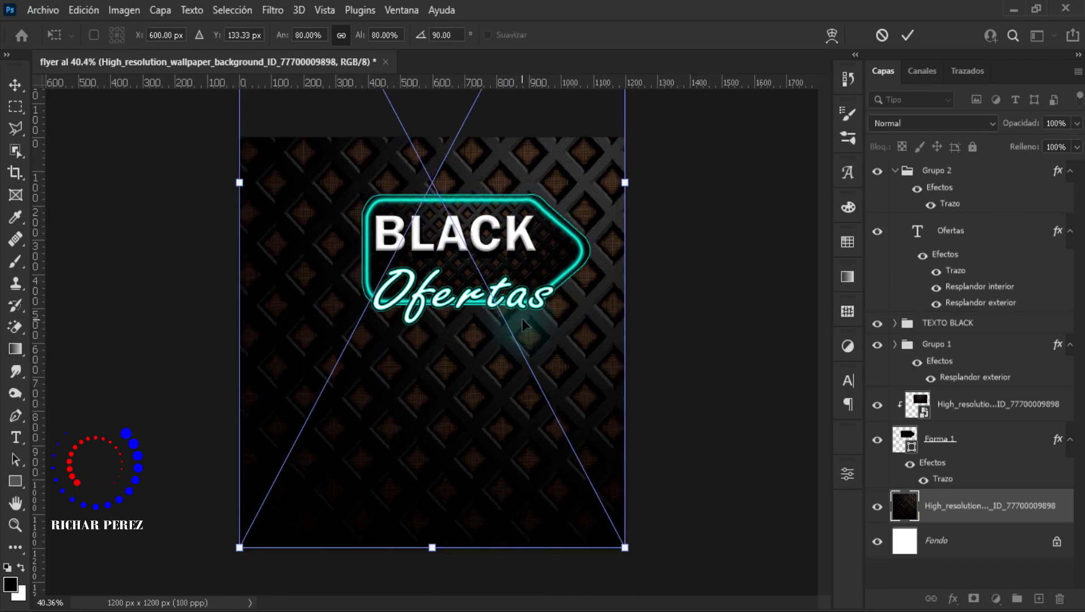
key("Return")
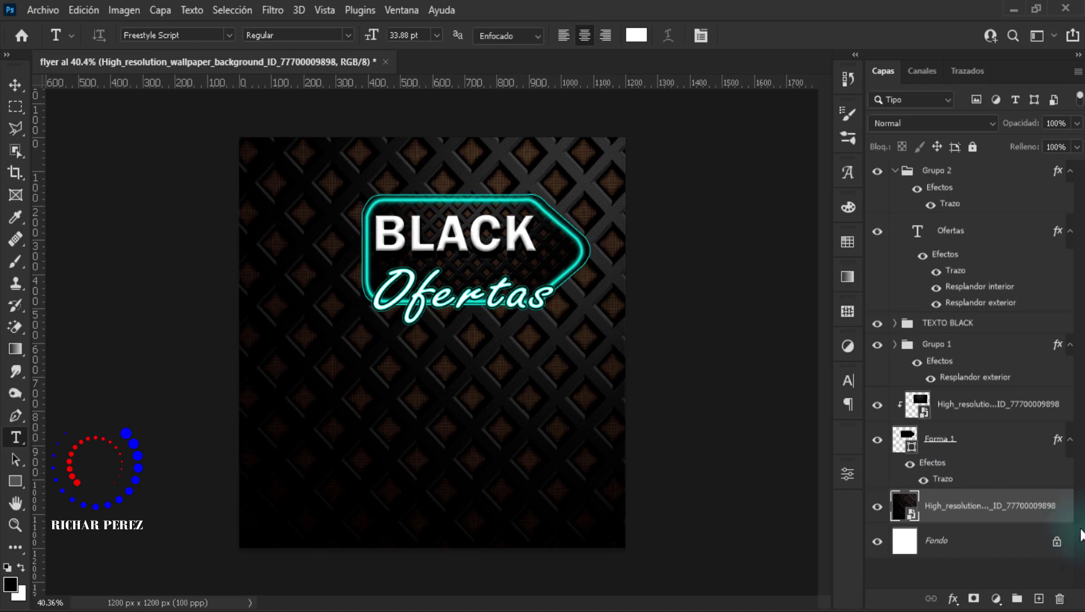
- Collapse Grupo 2 and place background-gd15a5e272_1920 as an embedded layer at 45%
left_click(896, 173)
left_click(894, 171)
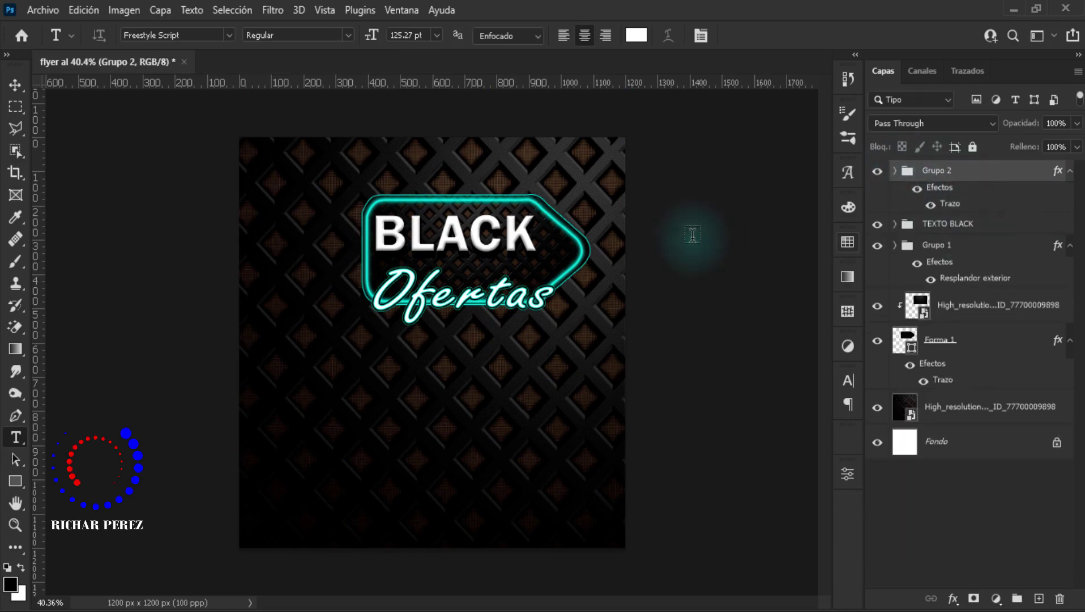
left_click(42, 10)
left_click(150, 363)
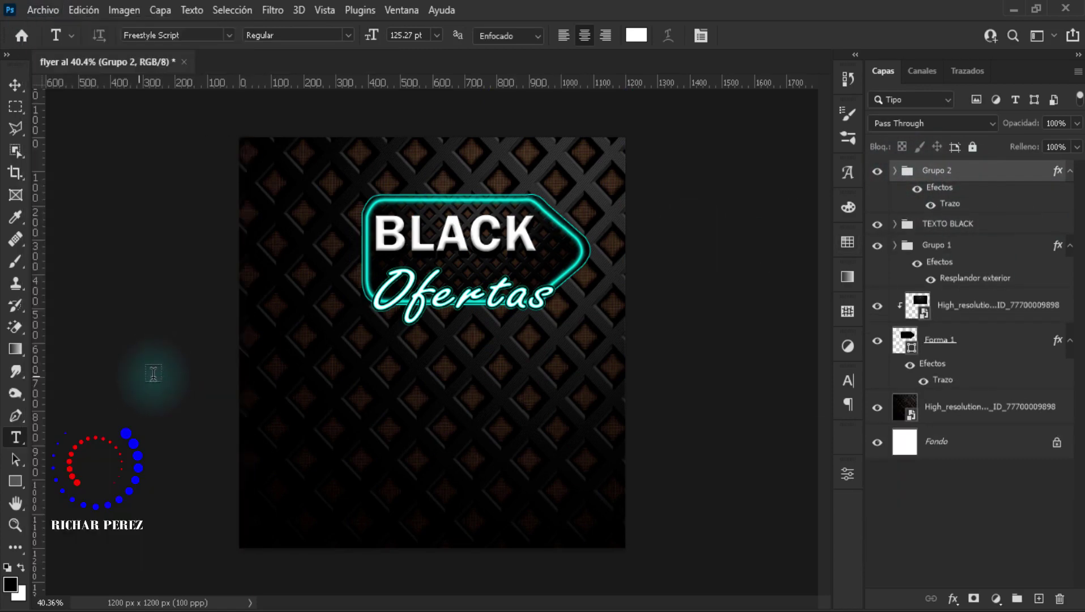
left_click(1068, 14)
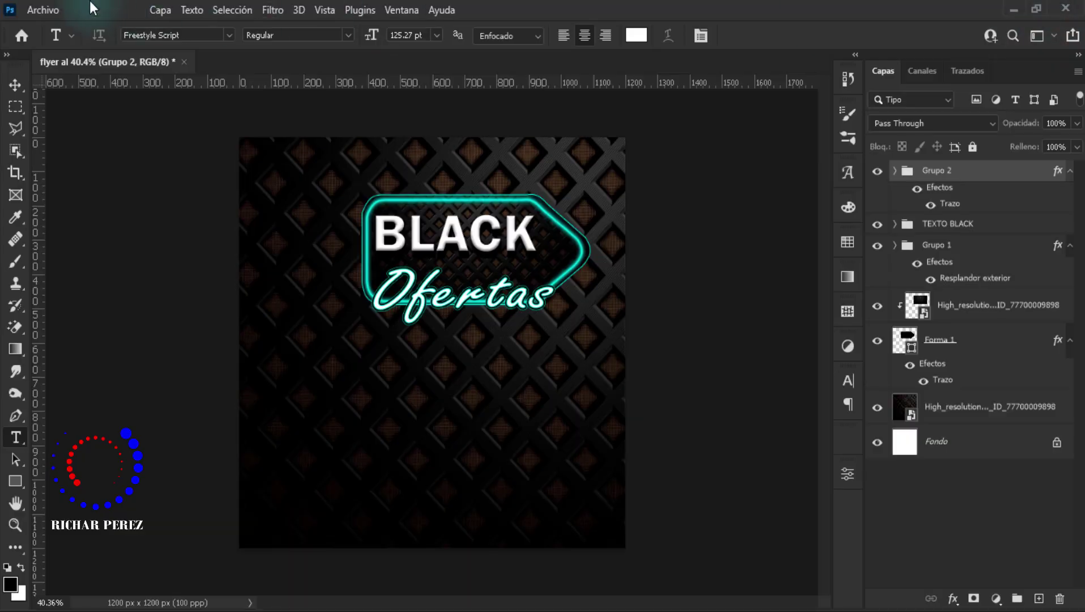
left_click(43, 9)
left_click(141, 378)
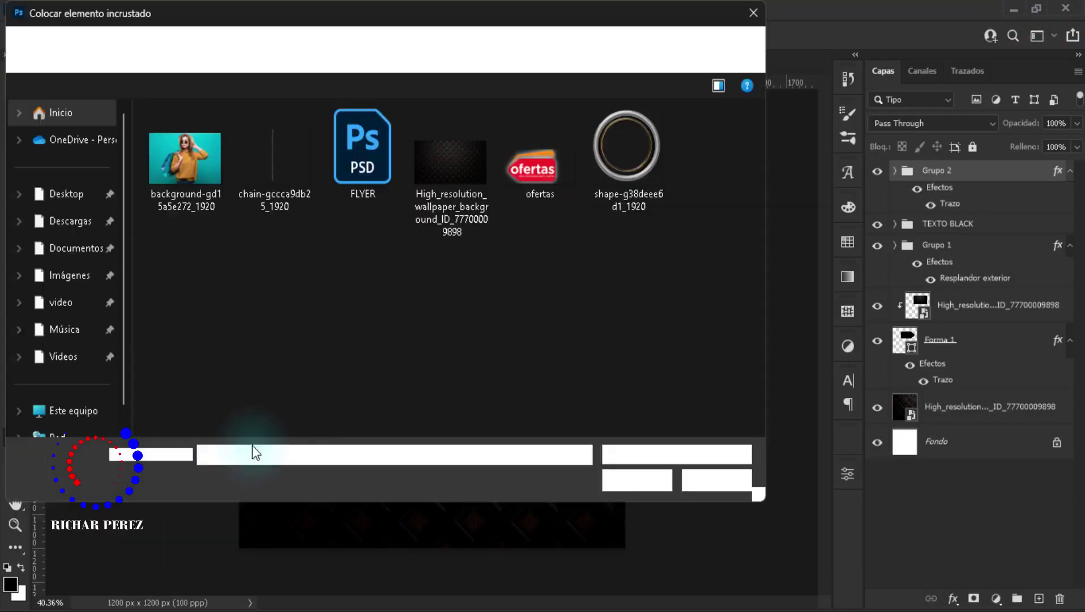
left_click(193, 179)
left_click(634, 481)
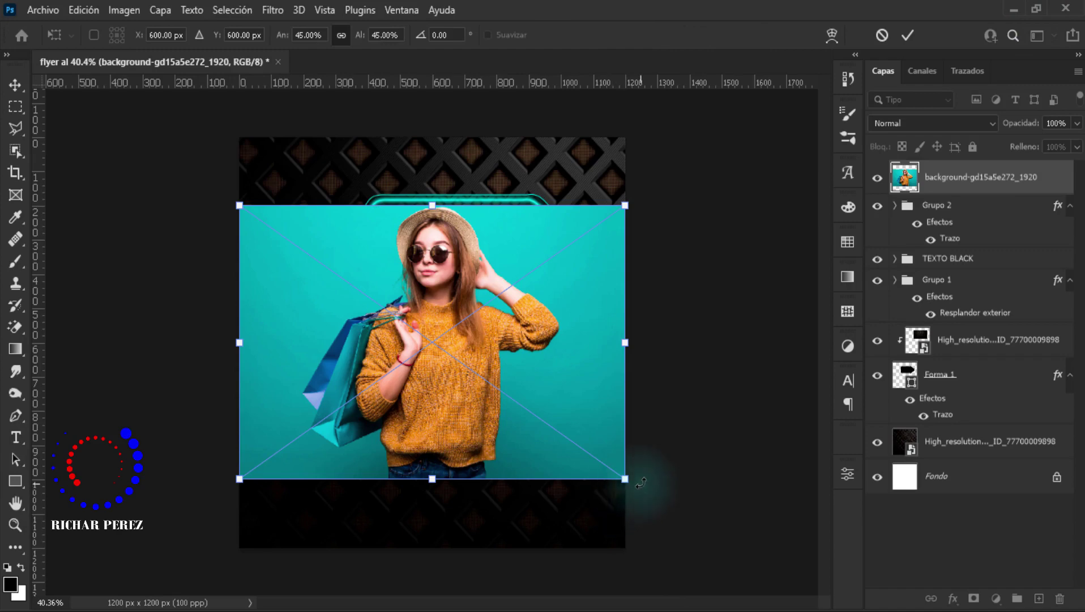
key("Return")
key("t")
scroll(431, 320, "up", 2)
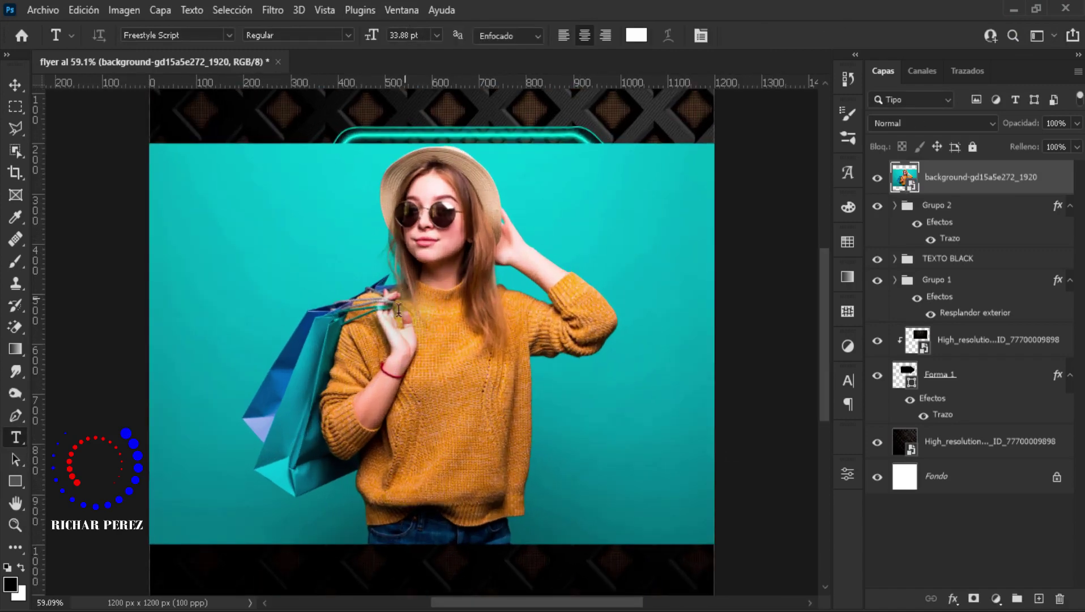
- Box-select the woman and her bags with Object Selection, then open Select and Mask
left_click(16, 152)
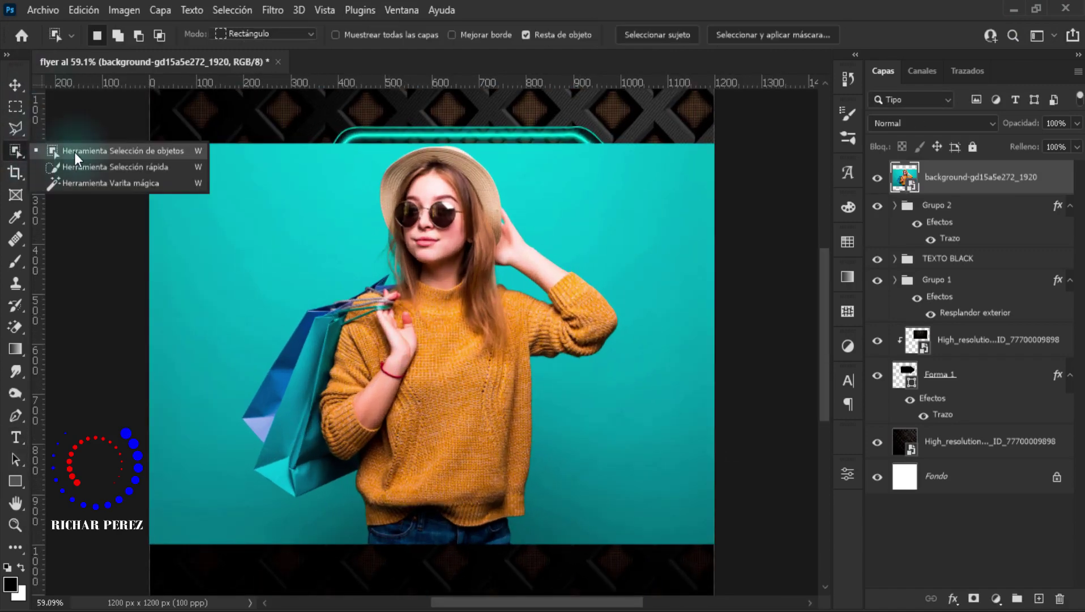
left_click(75, 152)
right_click(13, 151)
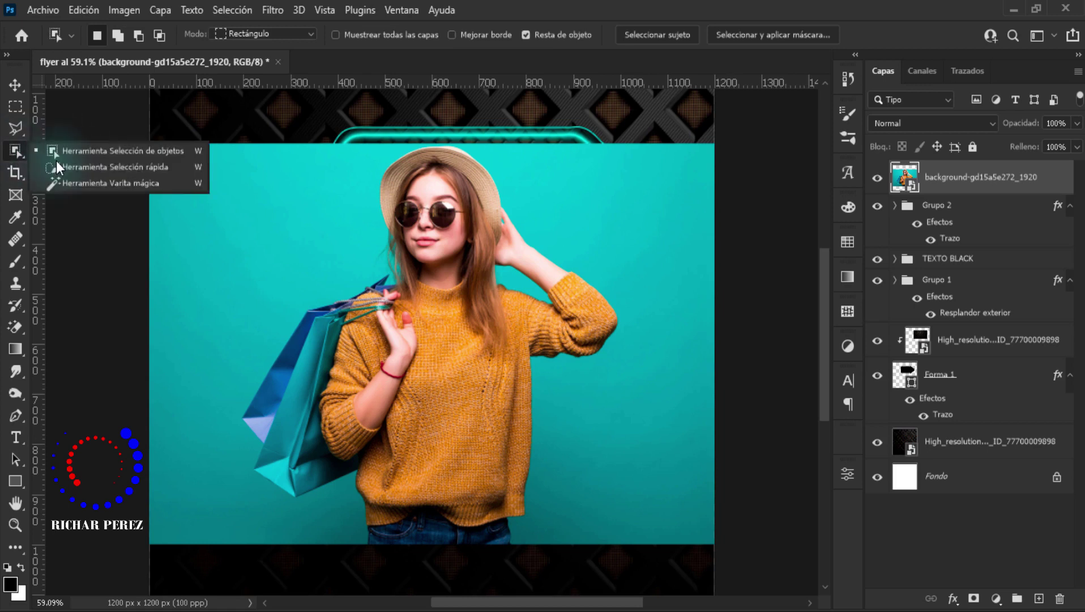
left_click(67, 151)
left_click_drag(213, 139, 629, 542)
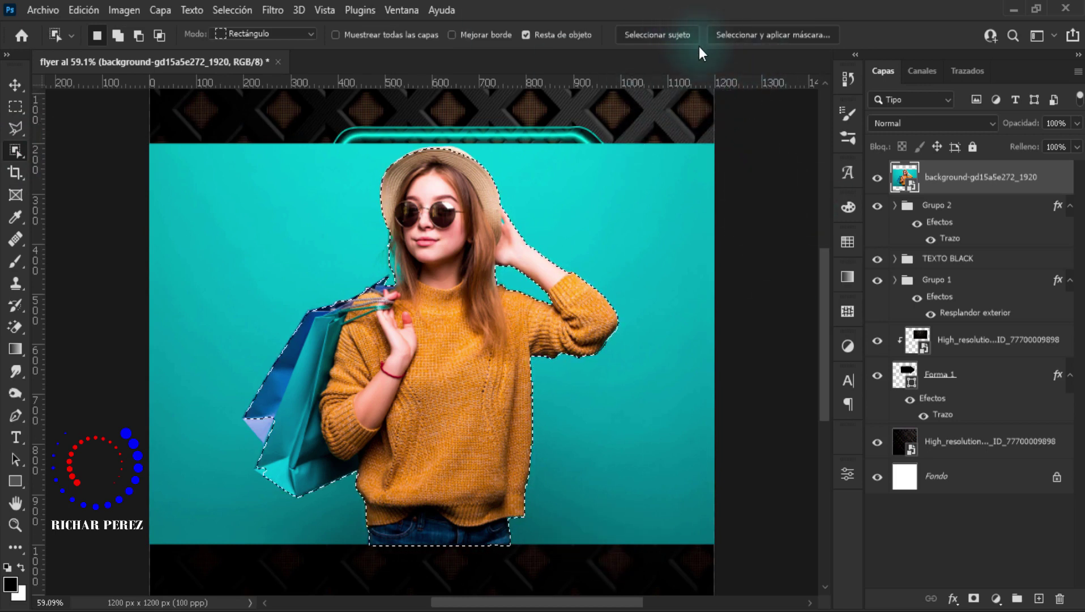
left_click(775, 39)
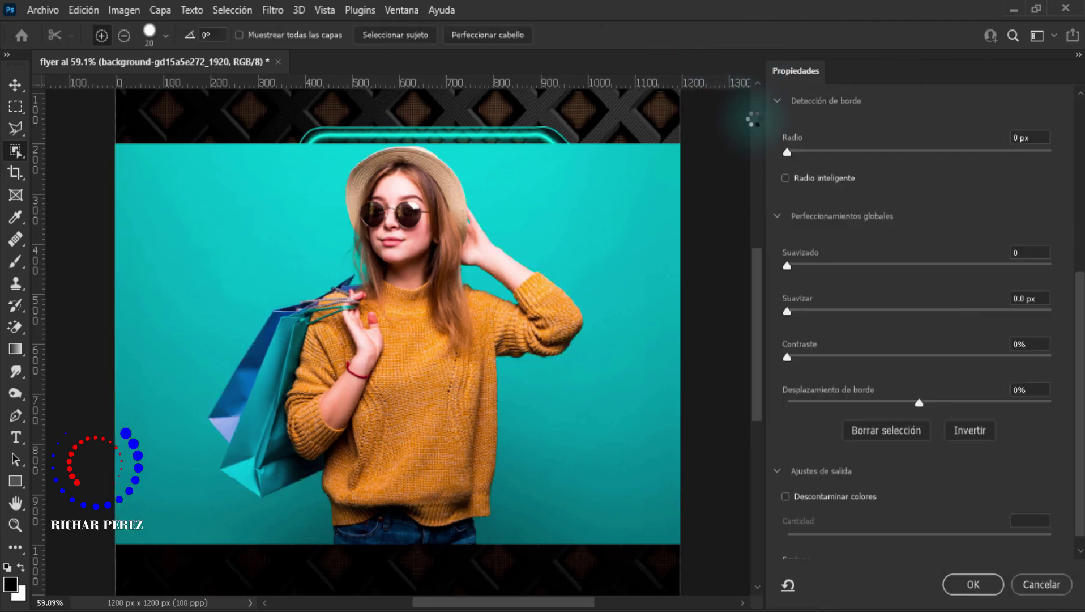
- Preview in Superponer mode with blue 1800ff and refine the woman's hair edges
scroll(884, 170, "up", 2)
scroll(901, 196, "up", 5)
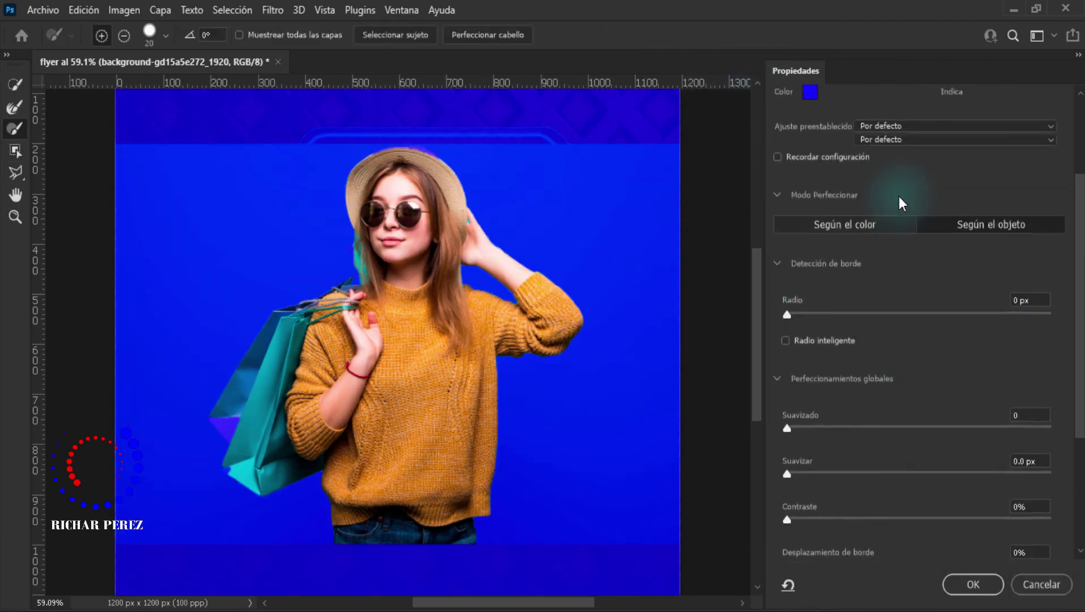
scroll(878, 194, "up", 3)
left_click(886, 148)
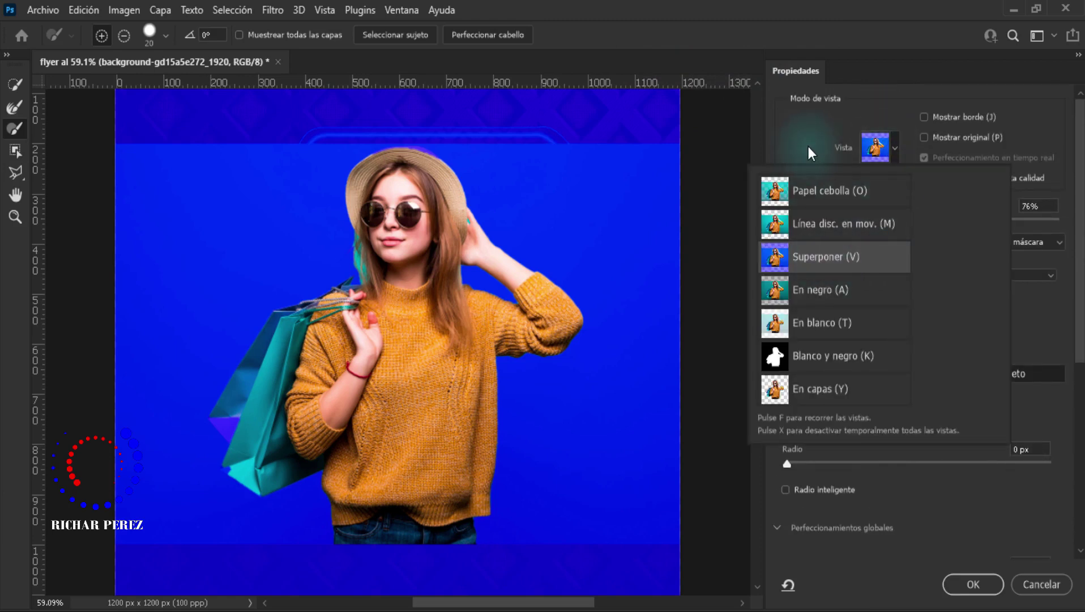
left_click(783, 154)
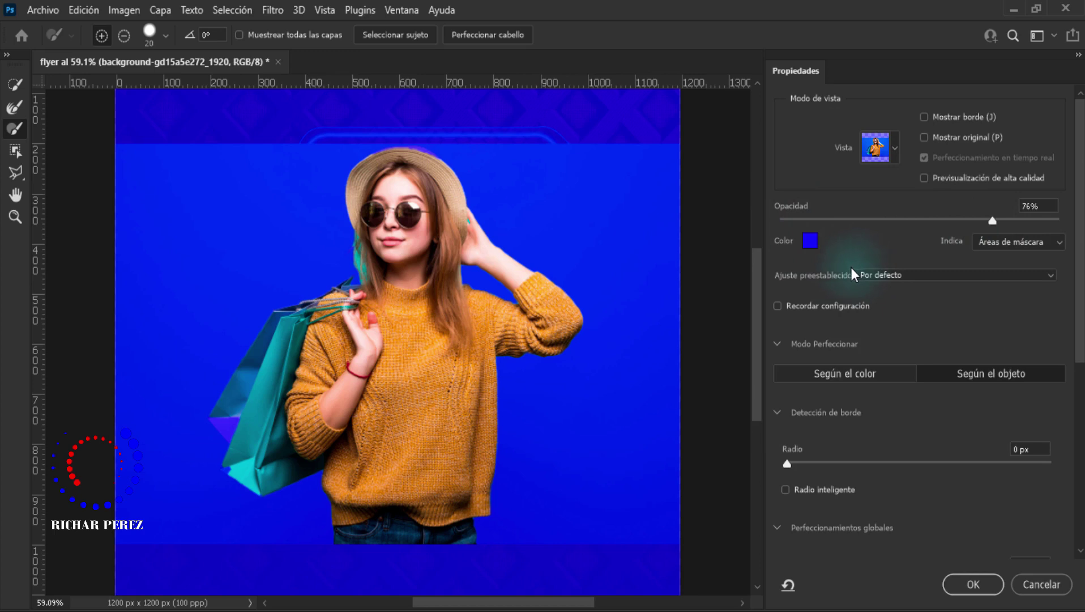
left_click(810, 241)
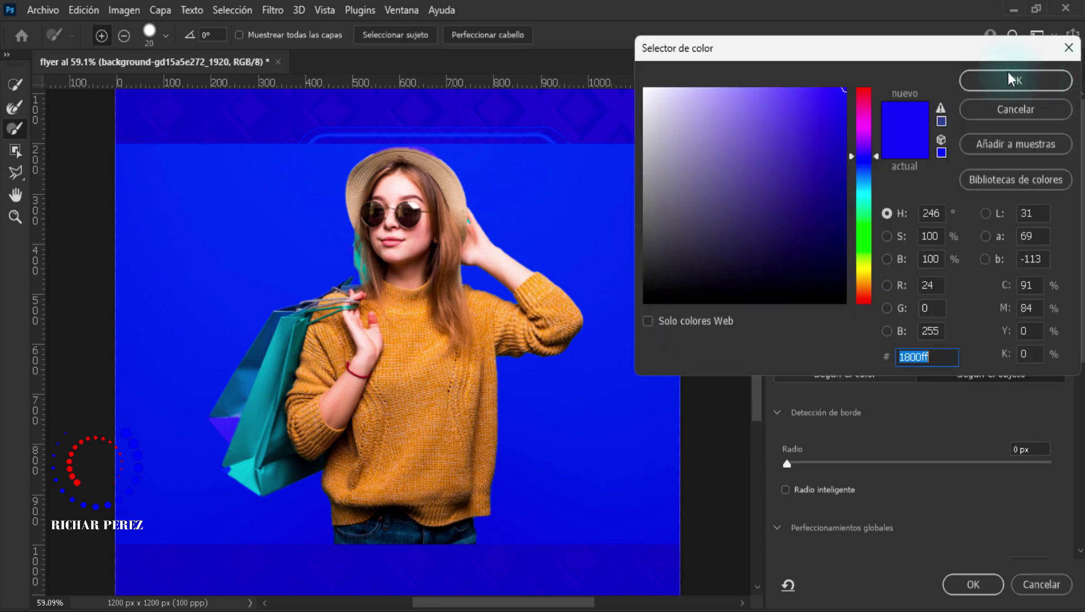
left_click(988, 83)
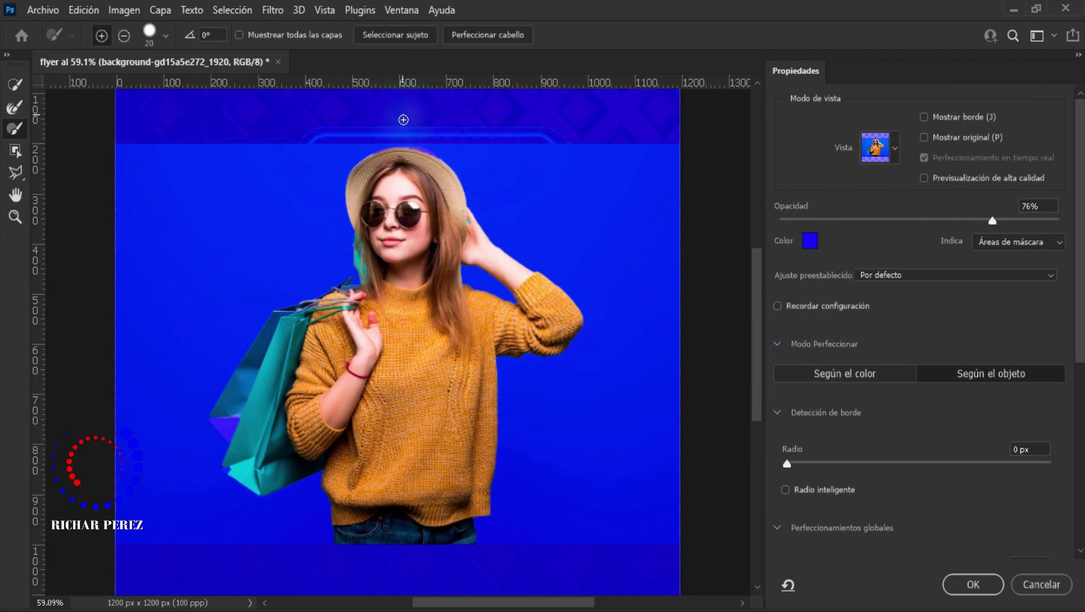
left_click(490, 39)
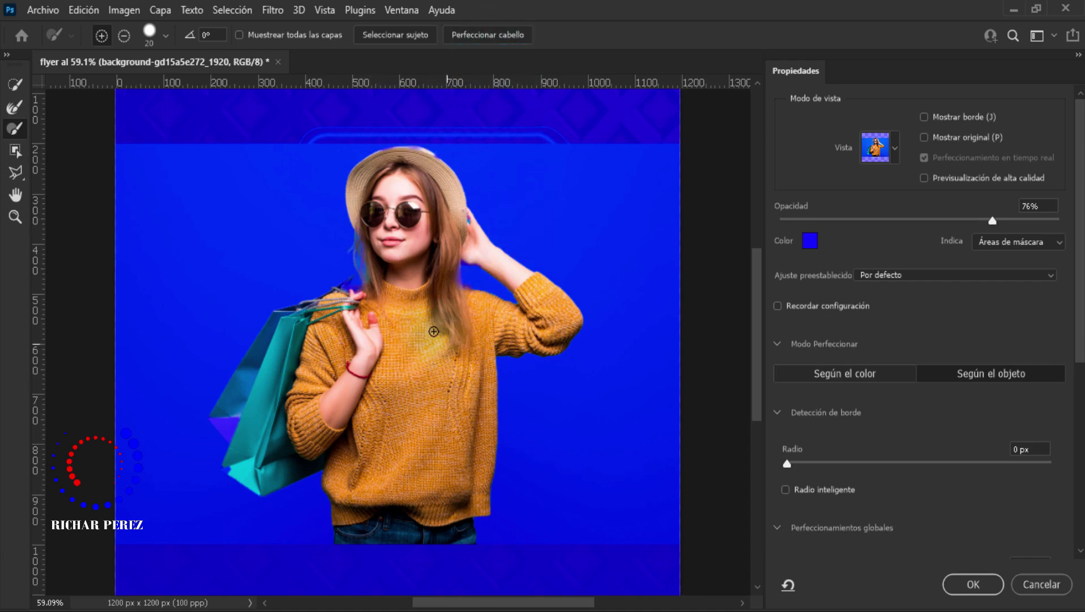
- Turn on Descontaminar colores at 100% and set output to Nueva capa con máscara de capa
scroll(374, 340, "down", 2)
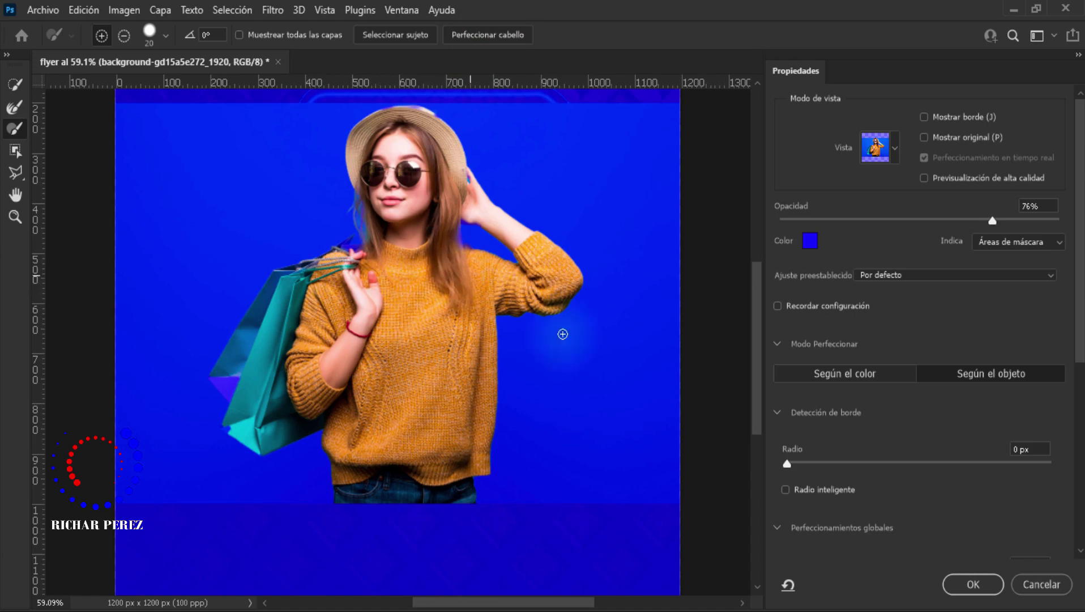
scroll(897, 438, "down", 2)
scroll(846, 421, "down", 3)
scroll(851, 400, "down", 3)
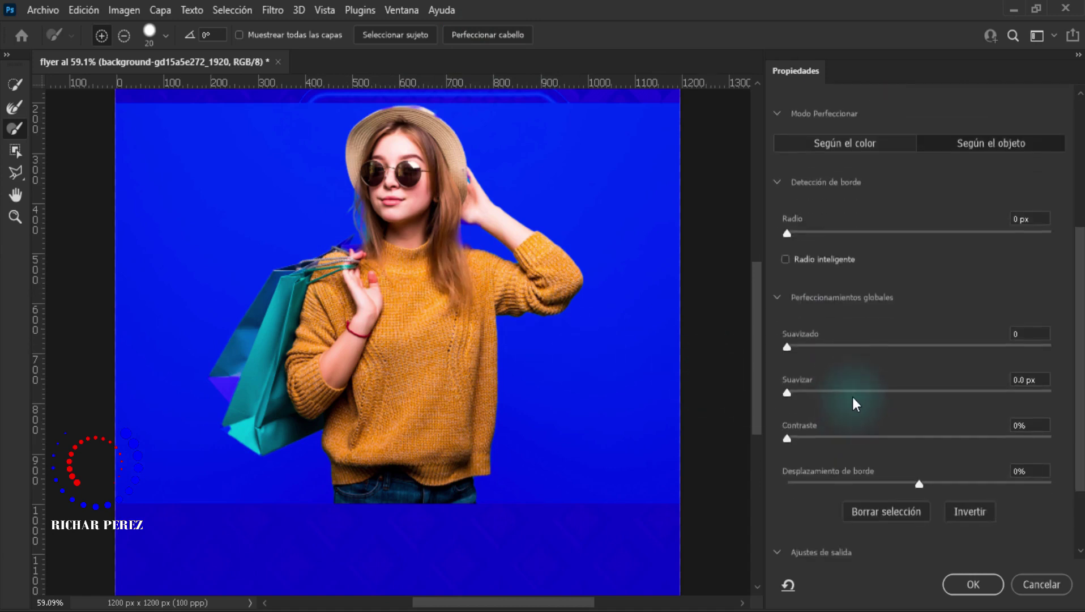
scroll(823, 393, "down", 3)
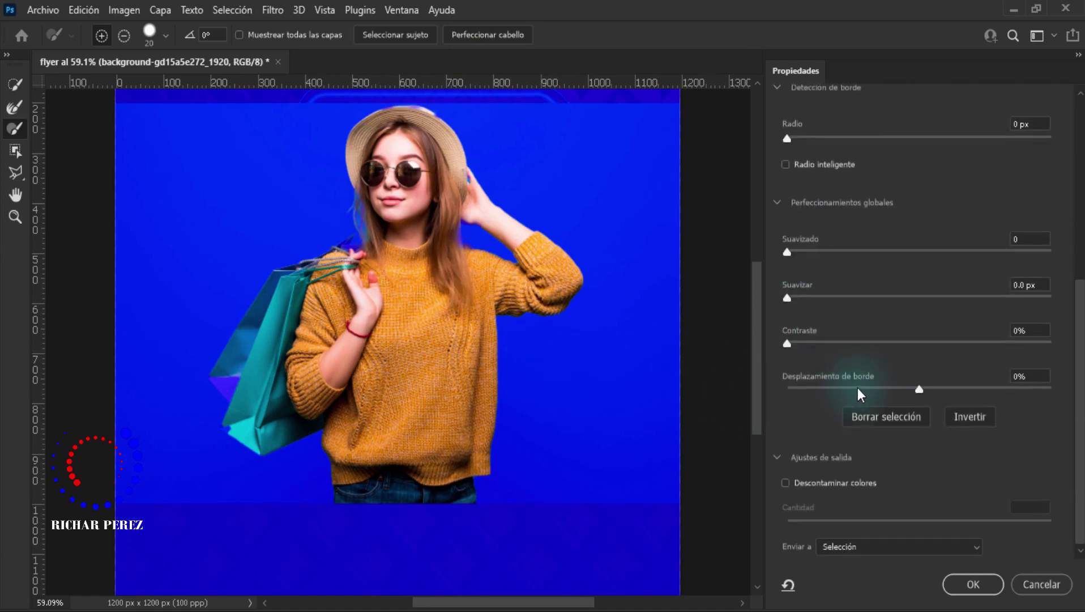
left_click(775, 454)
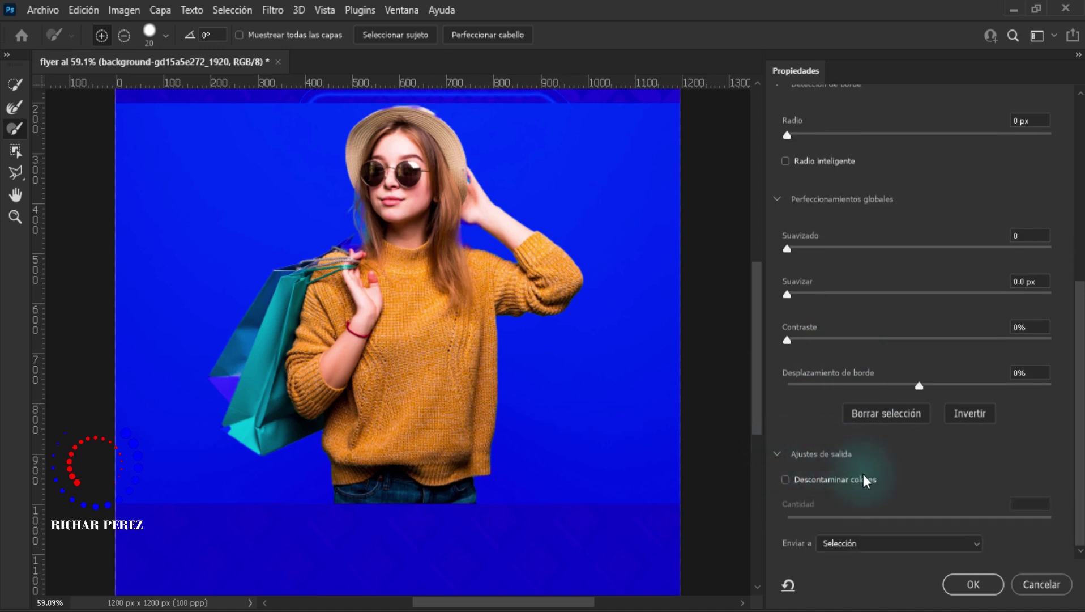
left_click(787, 481)
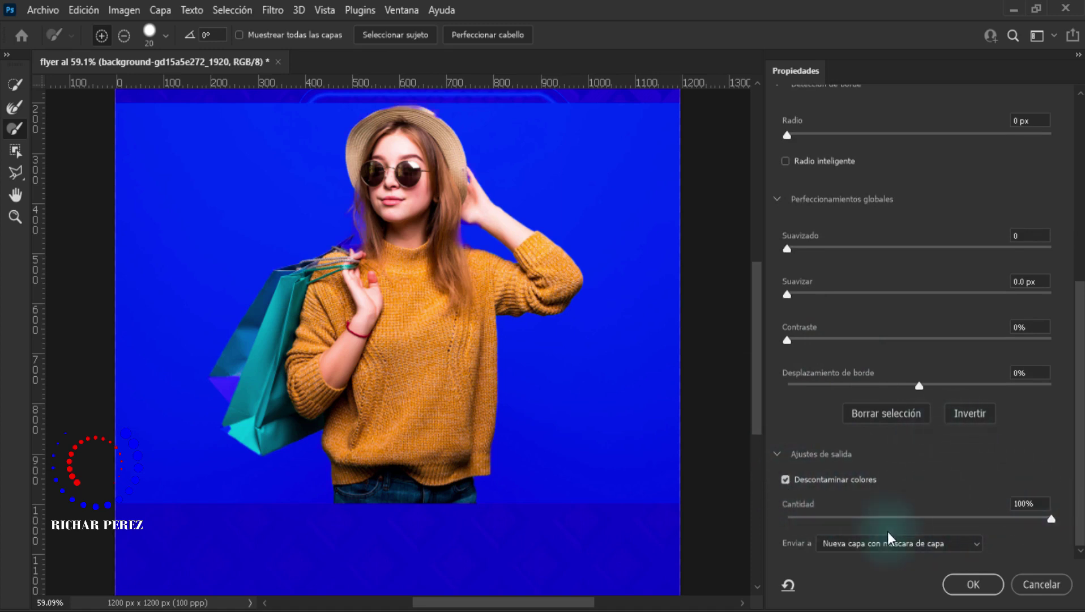
scroll(837, 560, "down", 1)
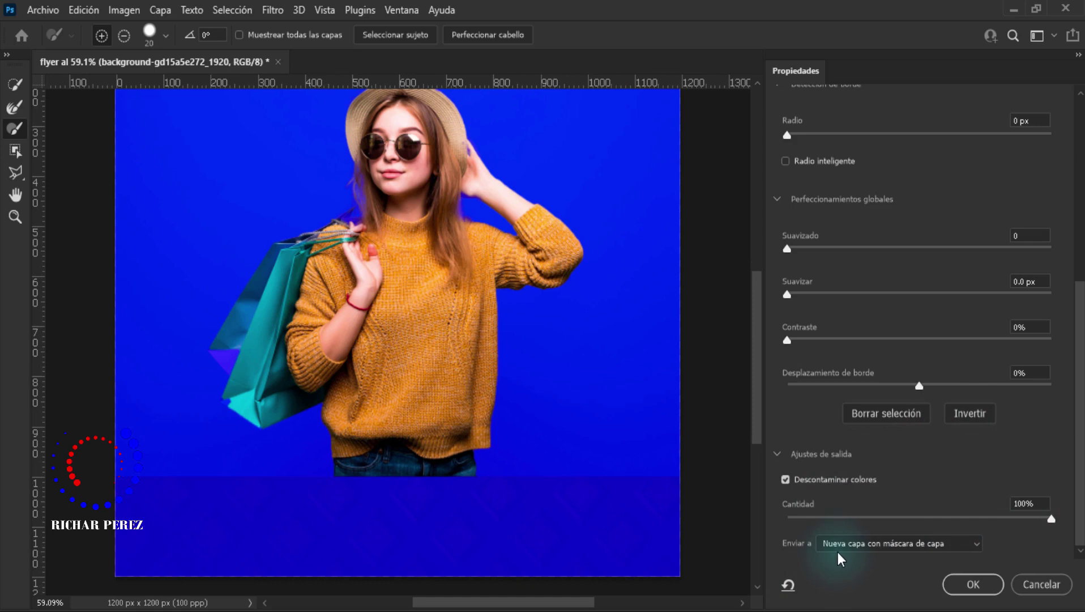
left_click(848, 547)
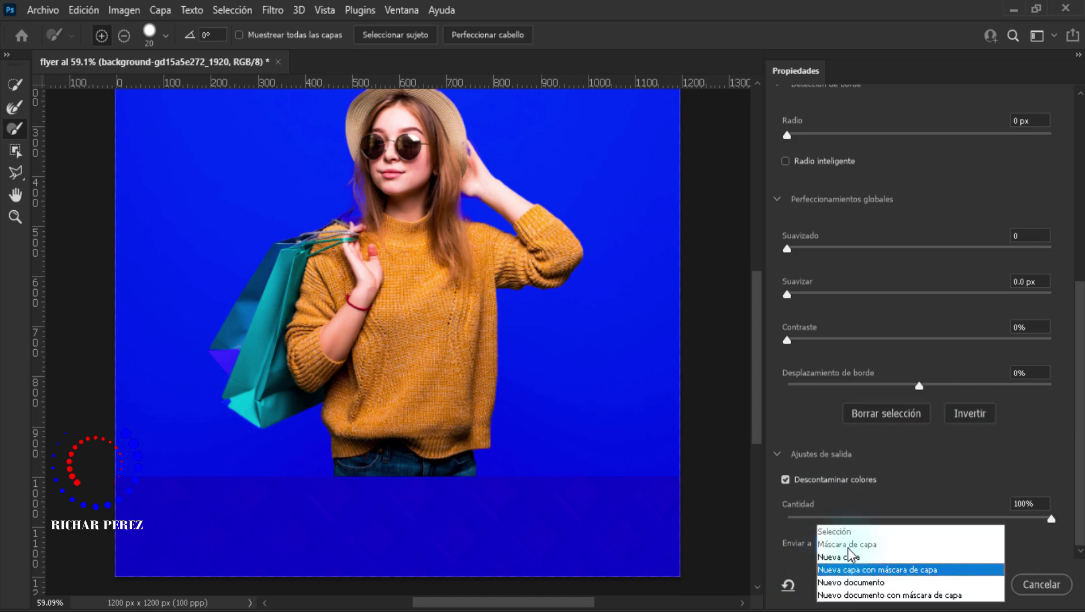
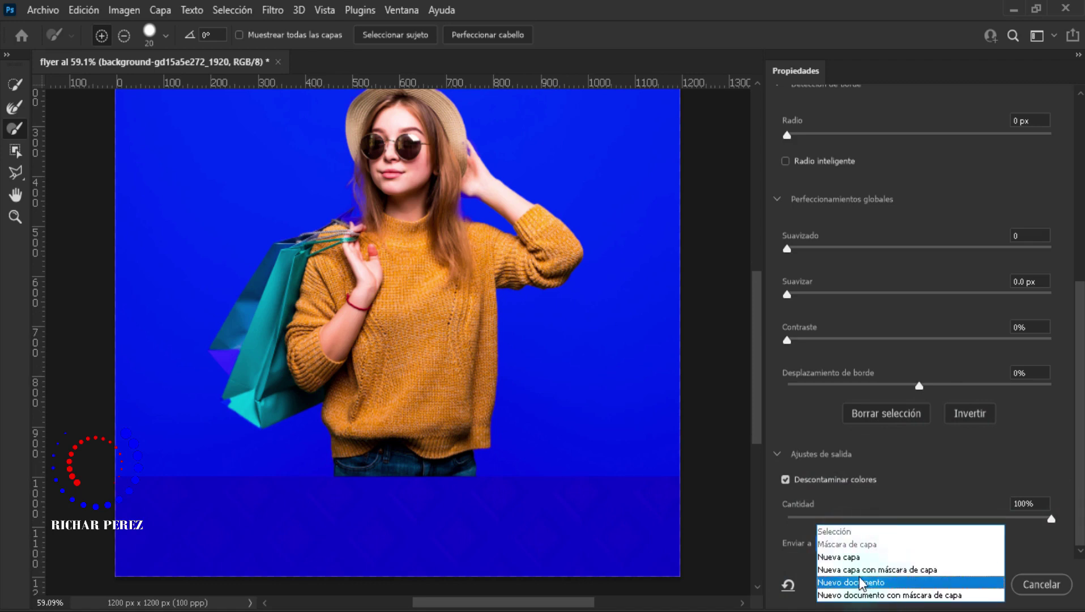
- Output the refined cut-out as a new layer with mask and hide the original photo
left_click(904, 569)
left_click(976, 587)
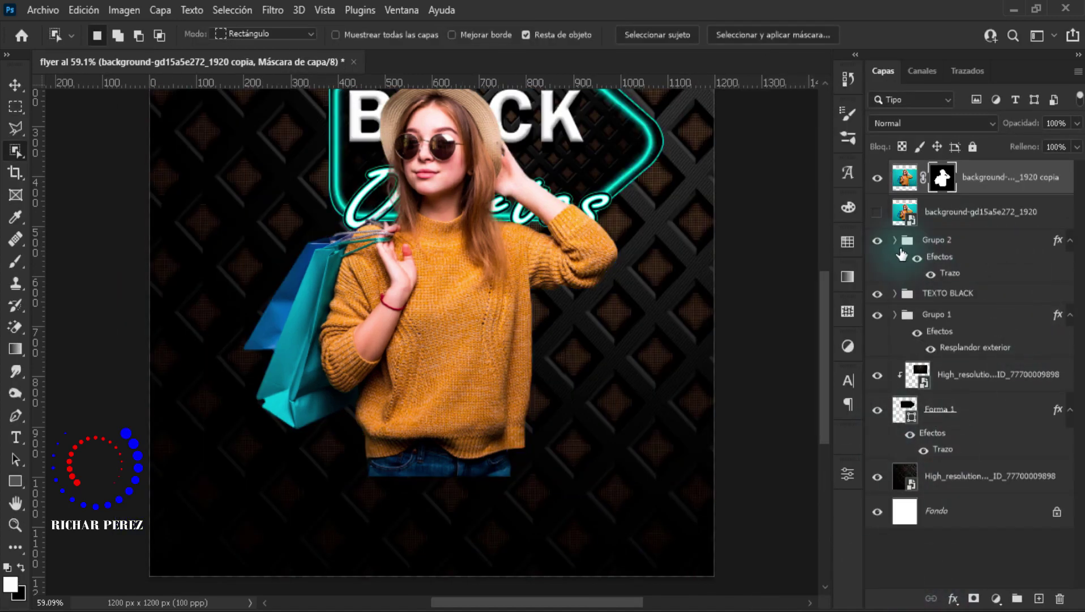
scroll(690, 295, "down", 1)
scroll(691, 295, "down", 2, "alt")
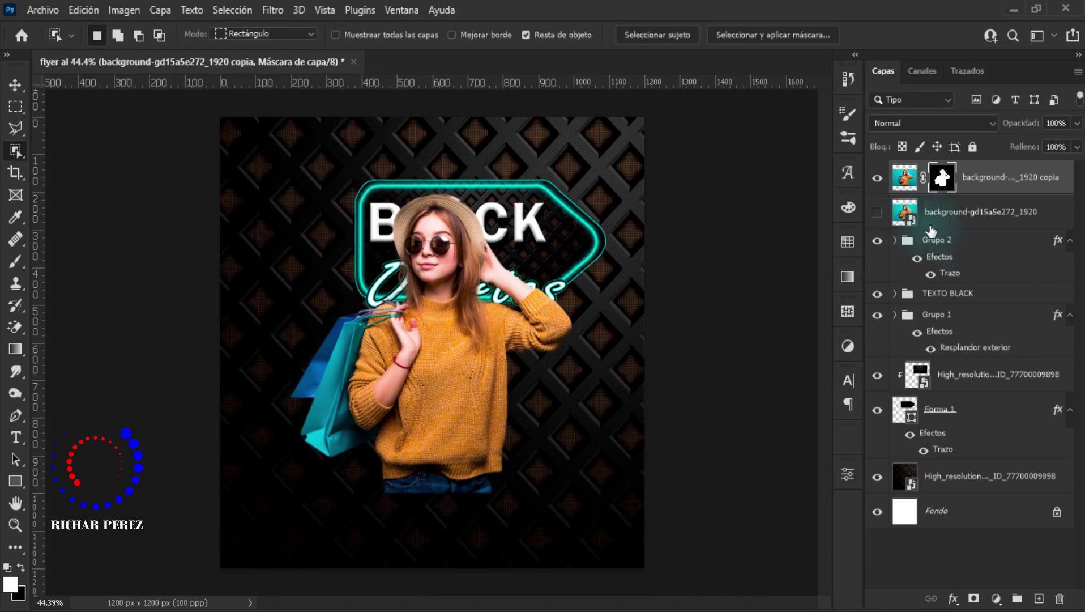
left_click(879, 214)
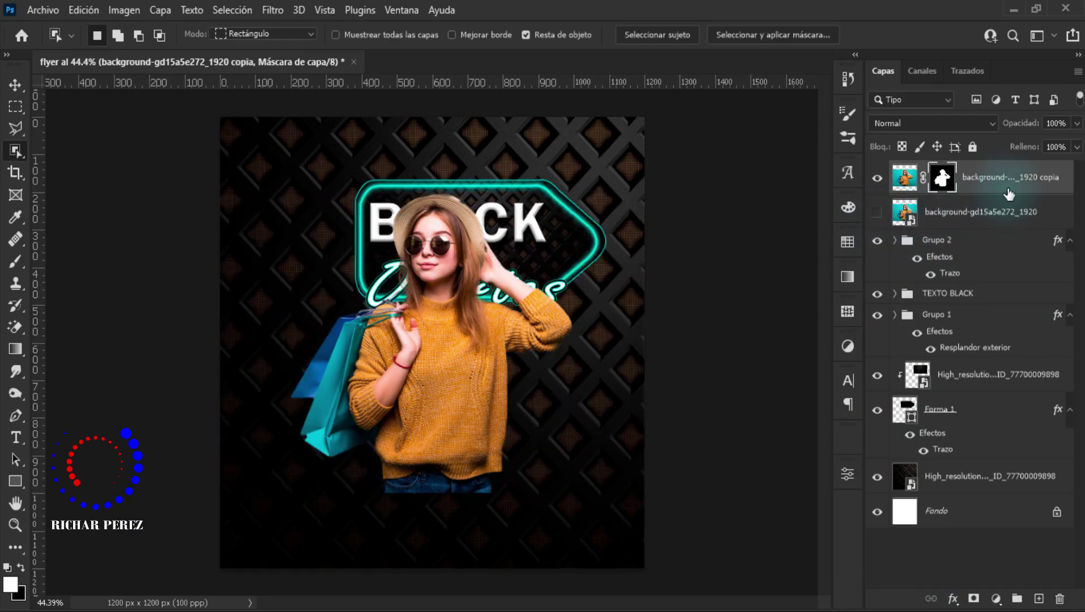
- Rename the woman's cut-out layer to 'mujer'
double_click(990, 178)
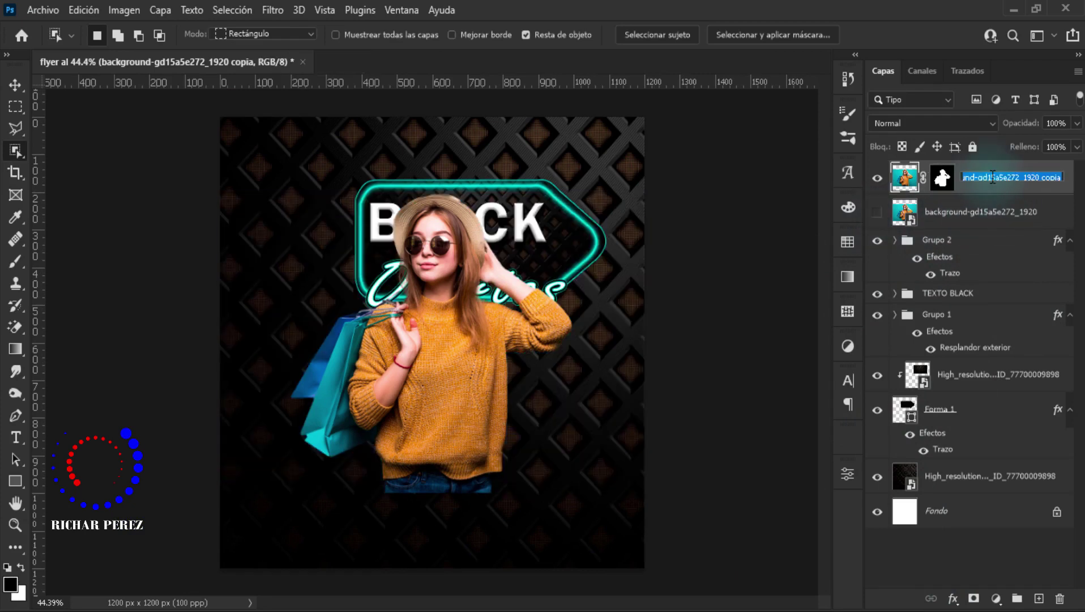
type("mui")
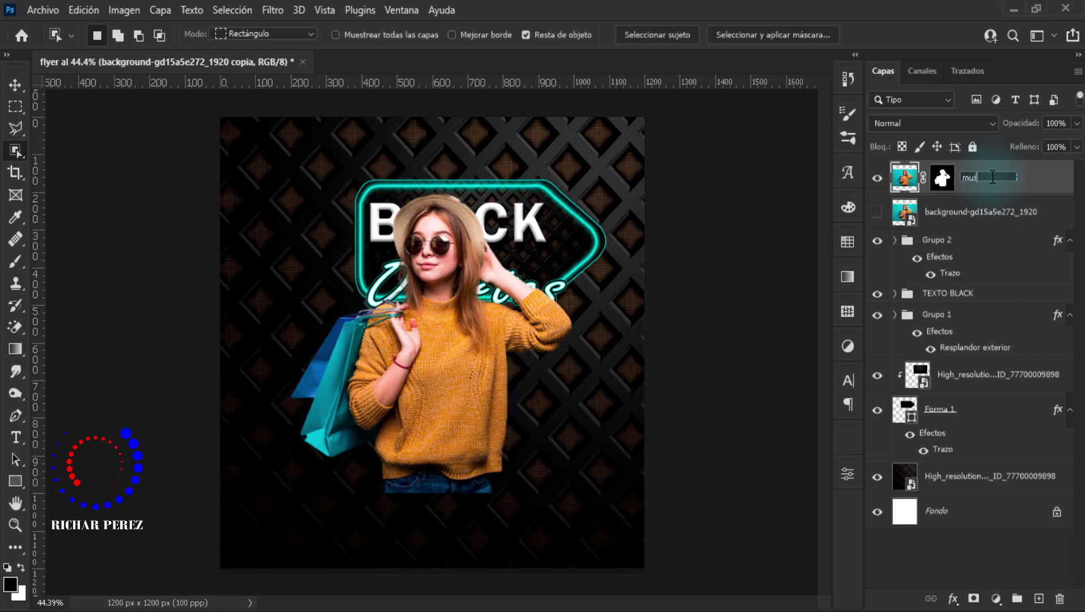
key("Return")
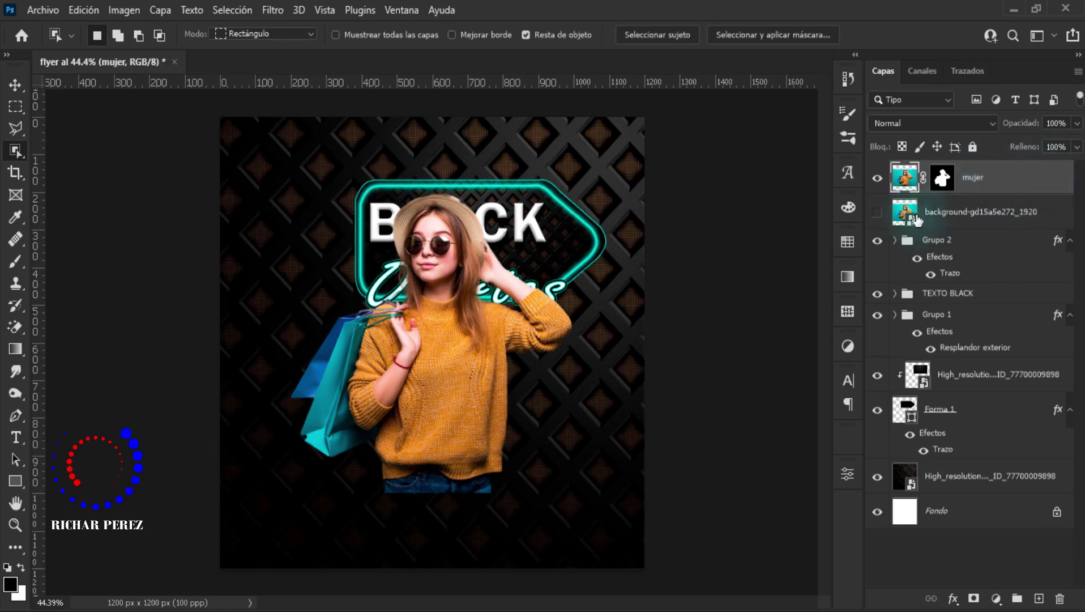
- Move the woman down-left and enlarge her to about 106%
key("ctrl+t")
left_click_drag(461, 371, 409, 451)
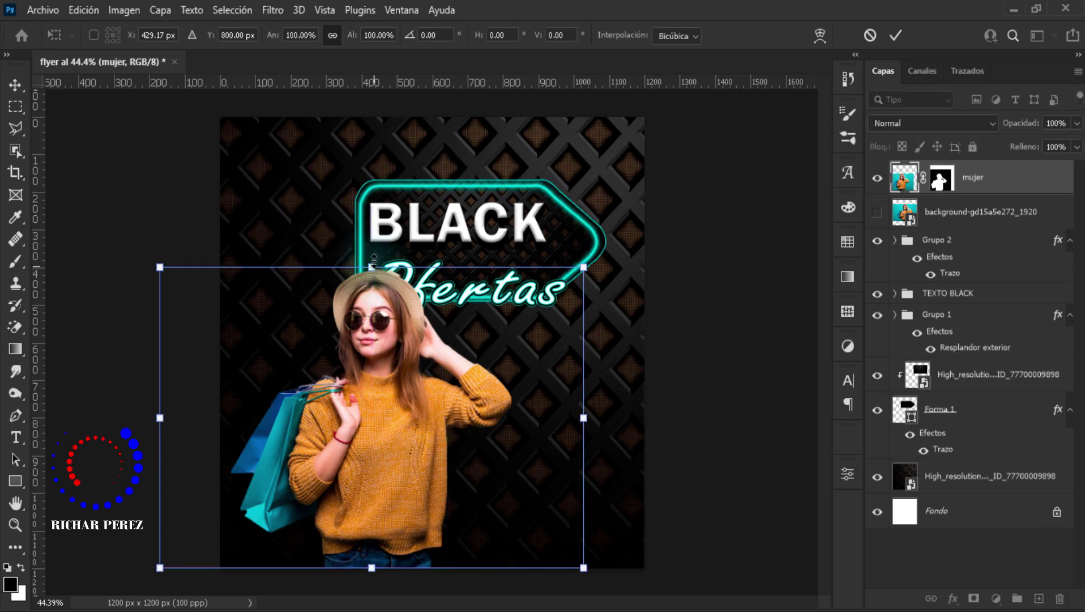
left_click_drag(373, 261, 373, 248)
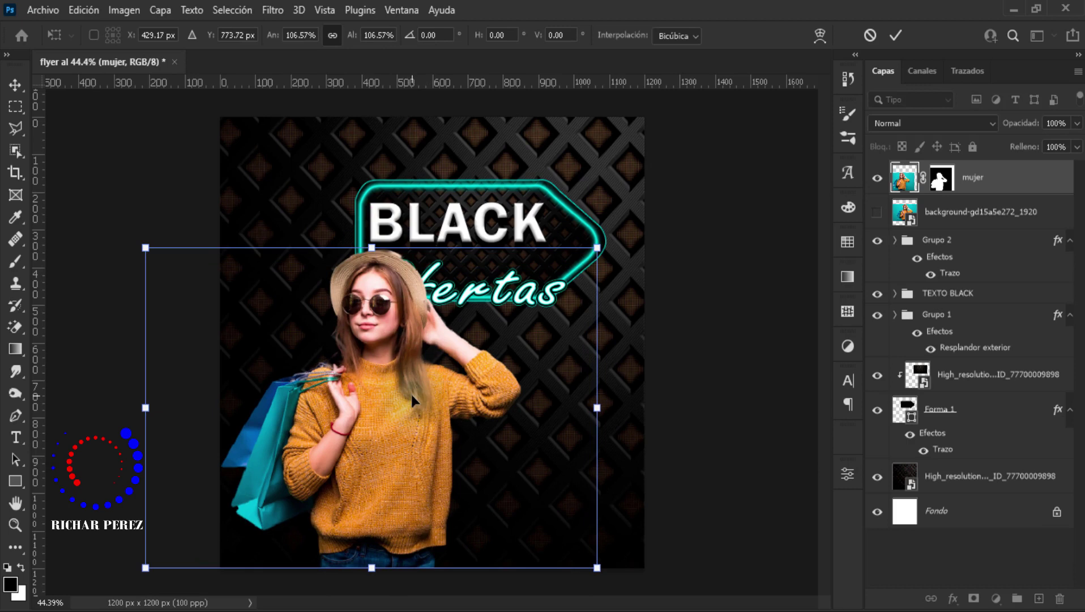
key("Return")
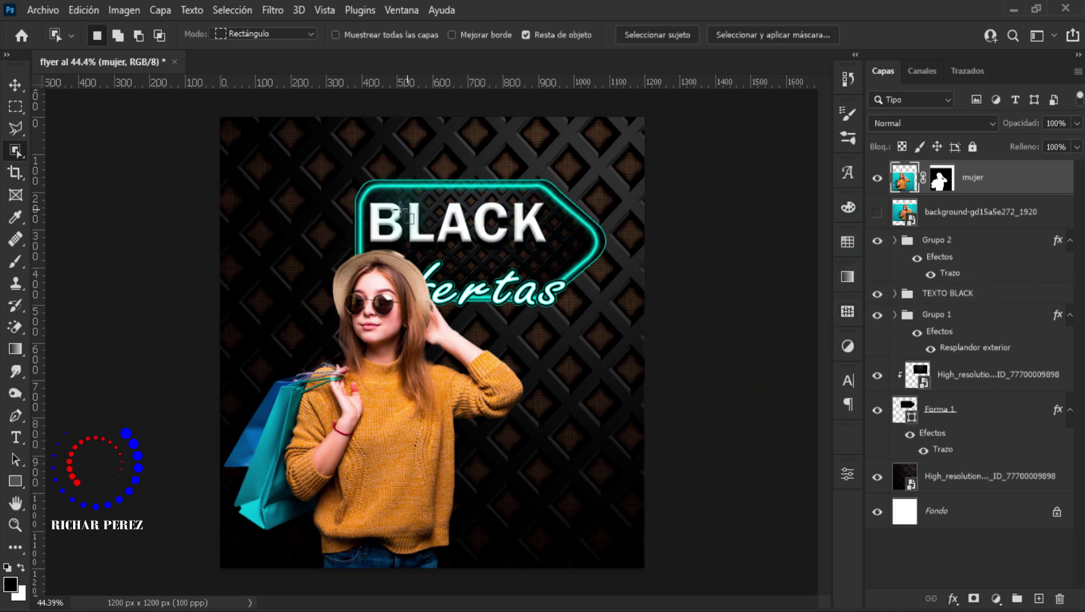
- Select the neon sign layers from Grupo 2 to Forma 1 and begin transforming them
key("v")
left_click(935, 247)
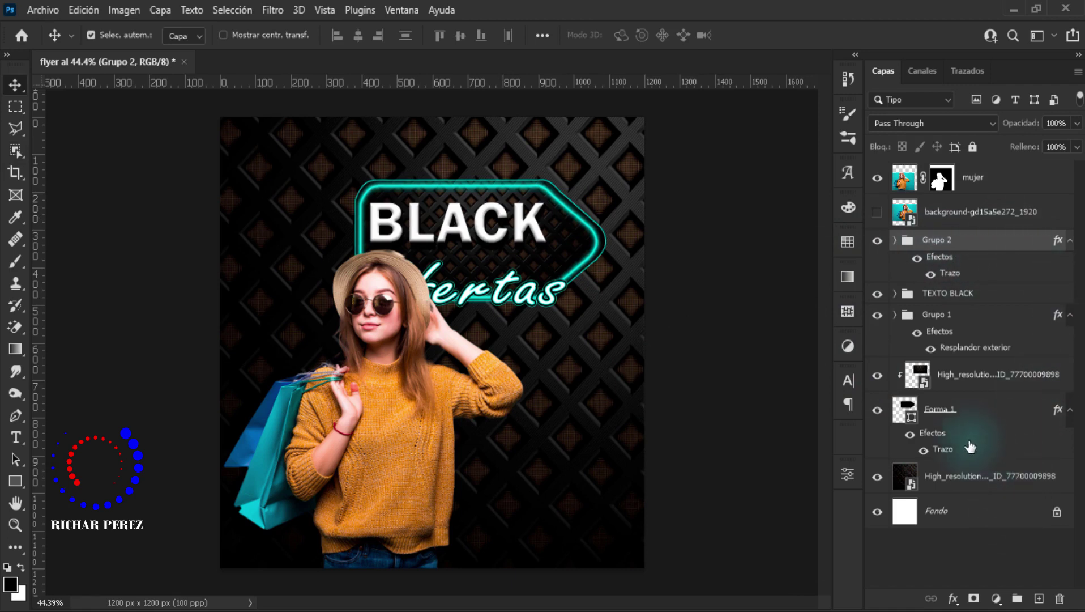
left_click(963, 422, "shift")
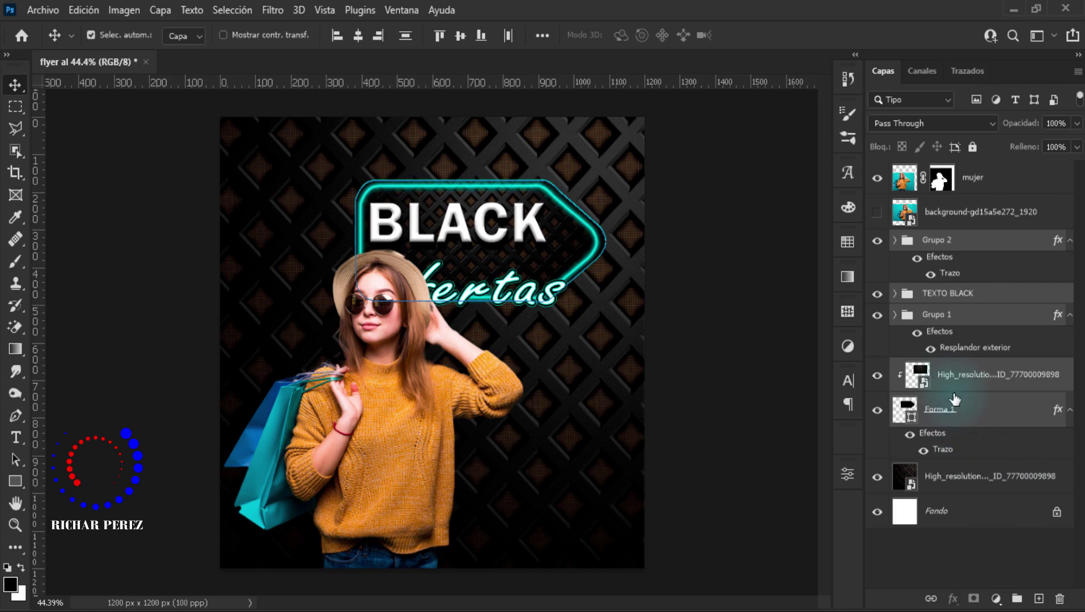
key("ctrl+t")
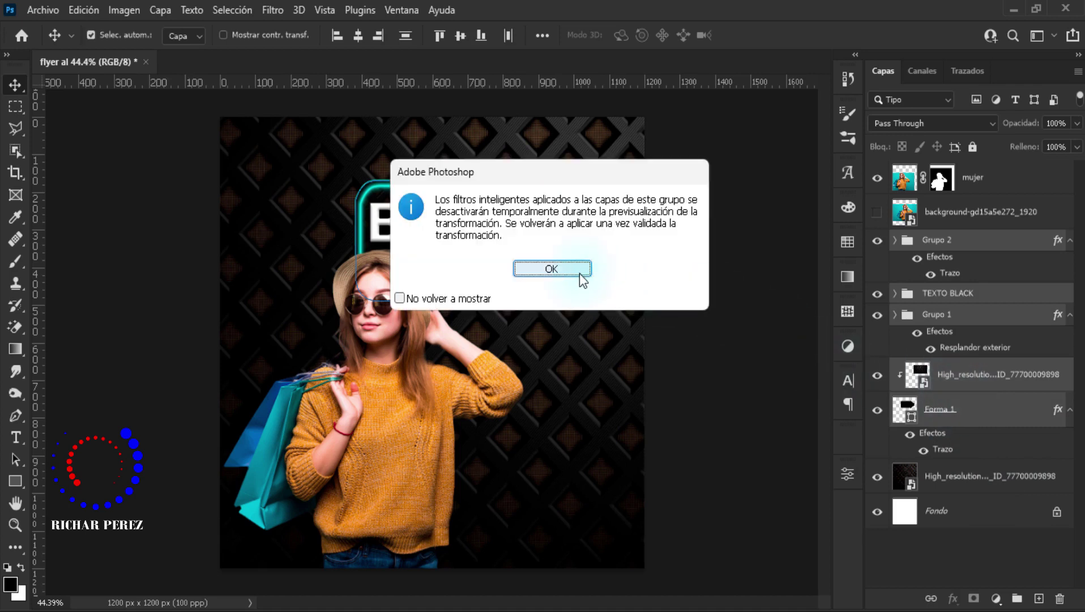
- Shrink the neon BLACK Ofertas sign to about 92% and shift it up-right
left_click(575, 271)
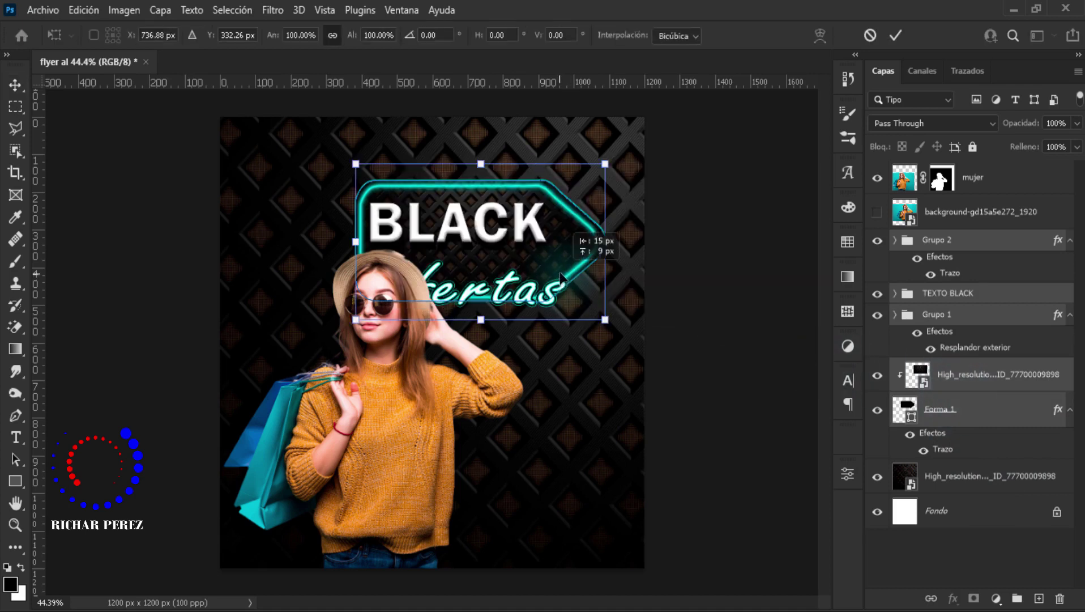
left_click_drag(560, 281, 570, 277)
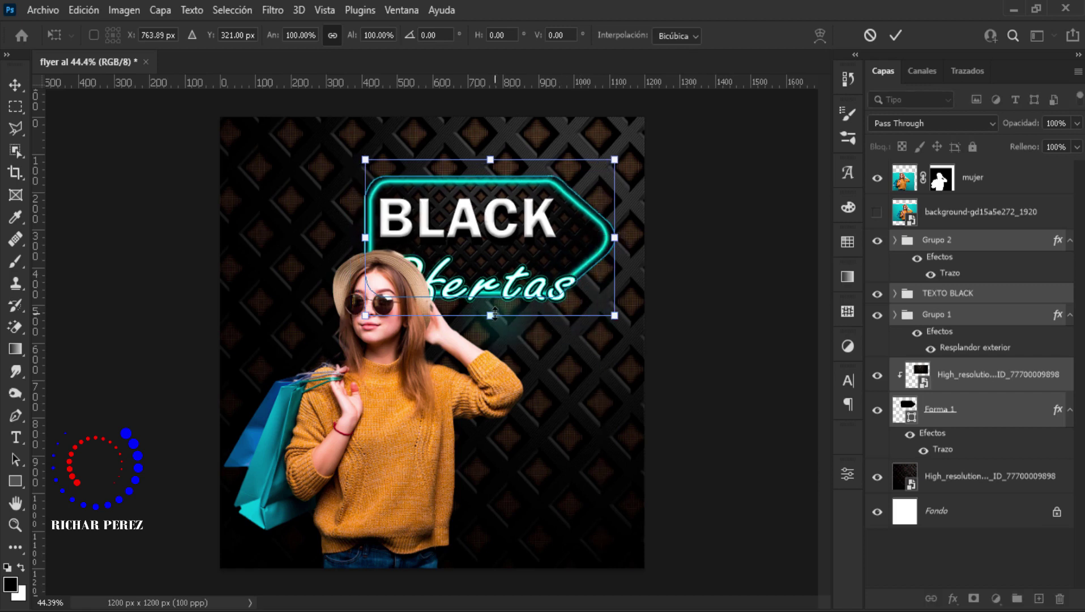
left_click_drag(496, 306, 496, 301)
left_click_drag(527, 259, 554, 244)
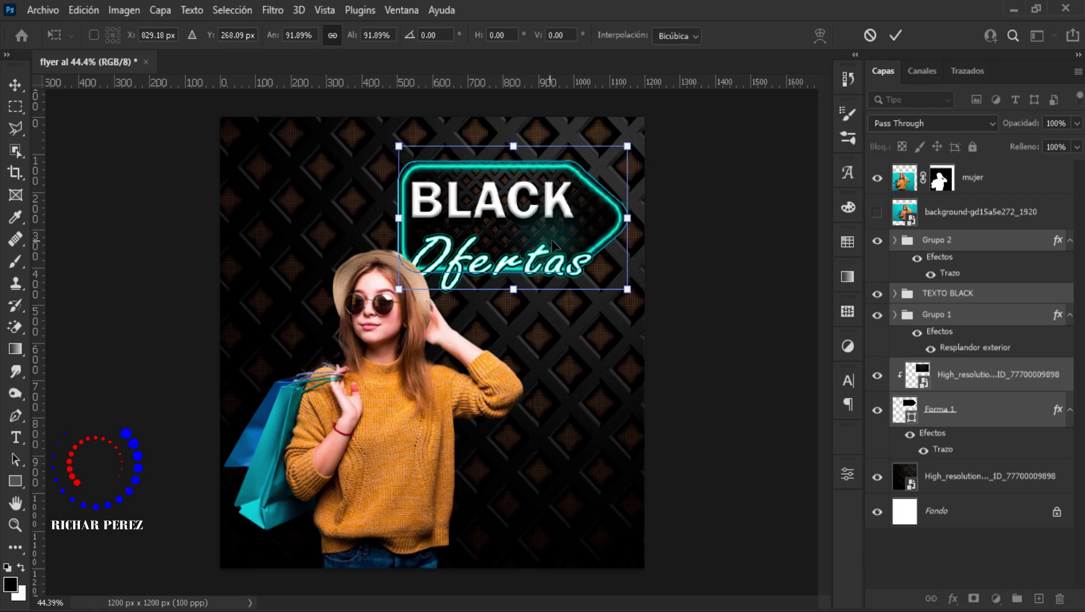
key("Return")
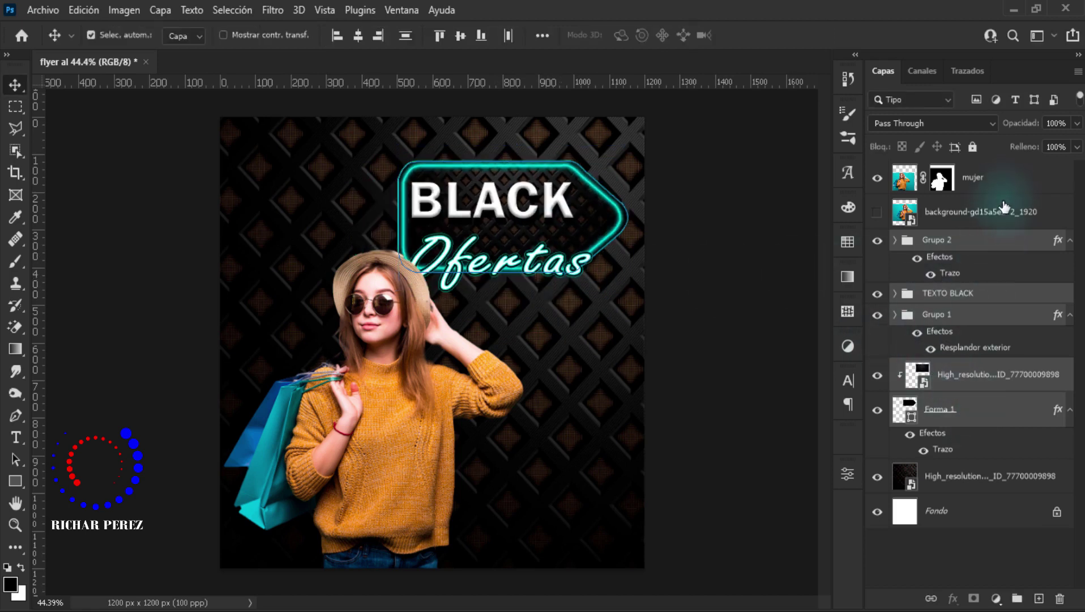
- Scale the mujer layer down to about 91% and nudge it slightly right and down
left_click(1002, 181)
key("ctrl+t")
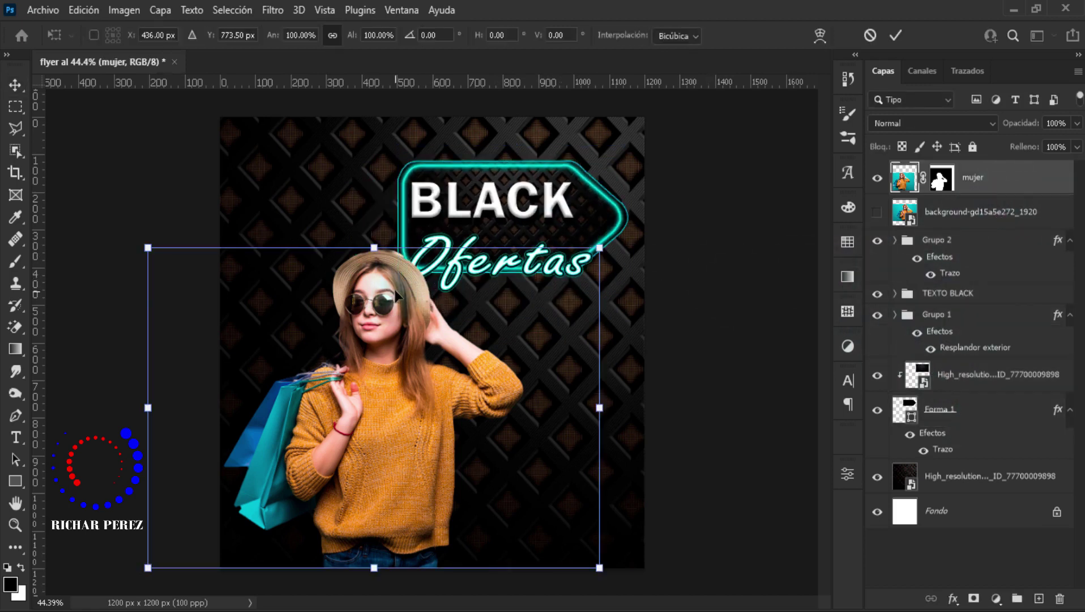
left_click_drag(376, 250, 376, 275)
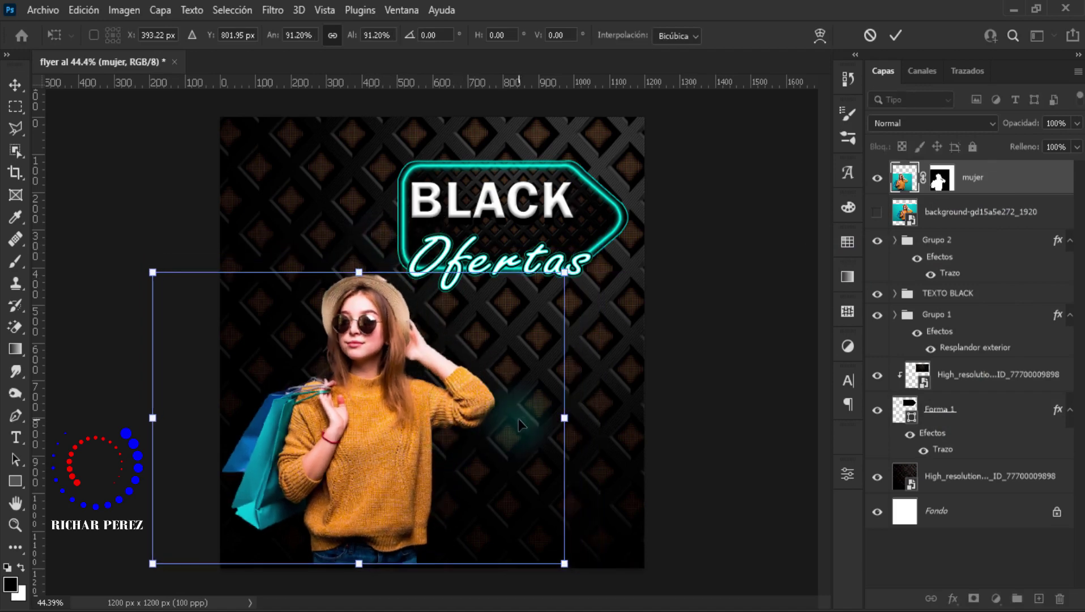
left_click_drag(524, 422, 527, 425)
key("Return")
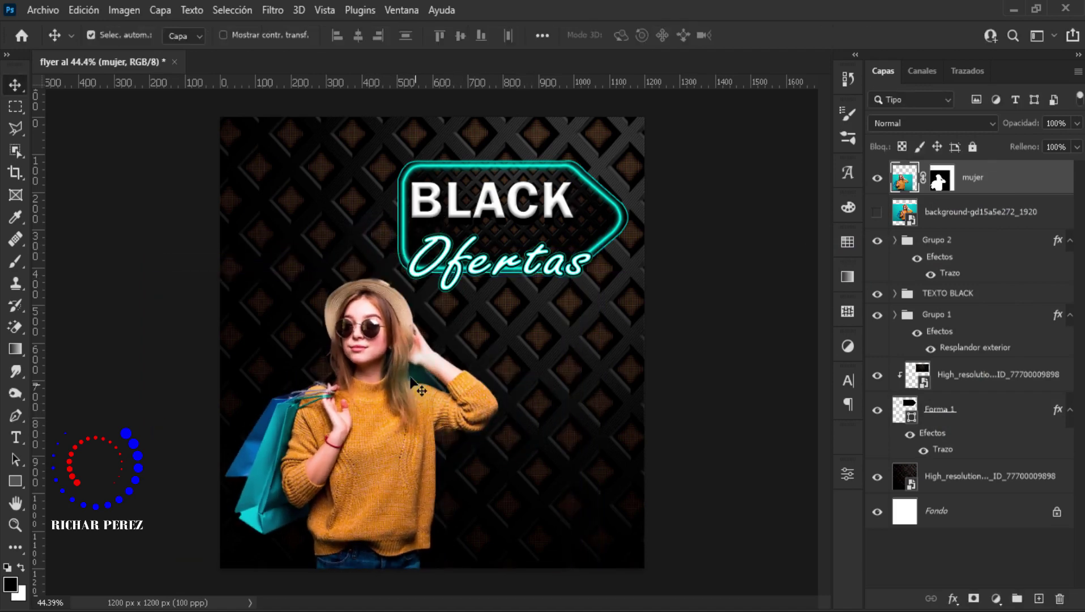
scroll(390, 345, "up", 2)
scroll(390, 345, "up", 3)
scroll(390, 346, "up", 3)
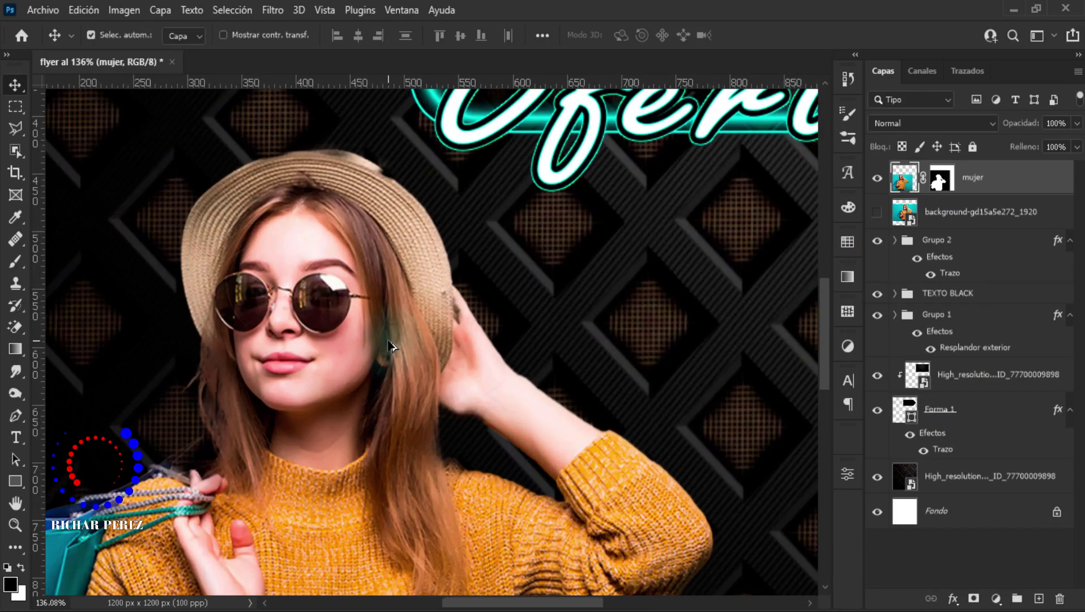
scroll(390, 346, "down", 3)
scroll(397, 339, "down", 2)
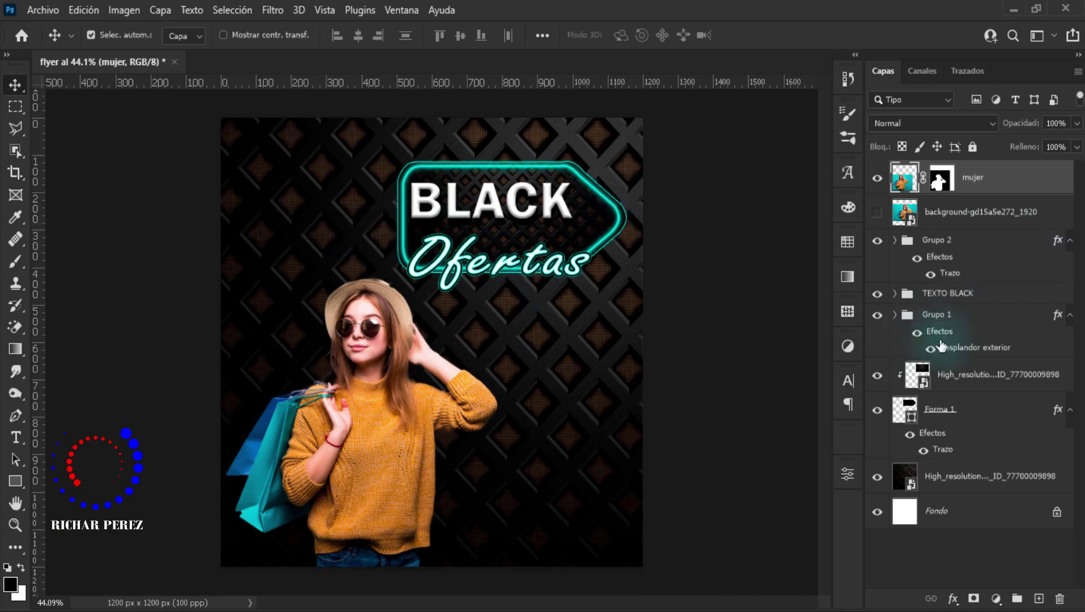
- Draw a large white-filled ellipse on a new layer above the background
left_click(988, 483)
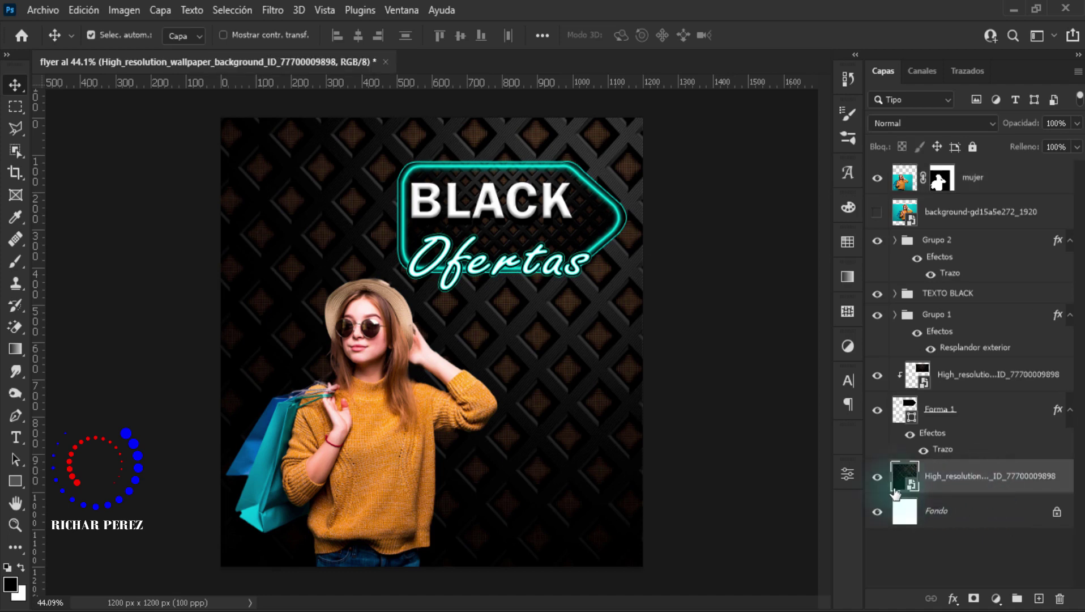
left_click(878, 481)
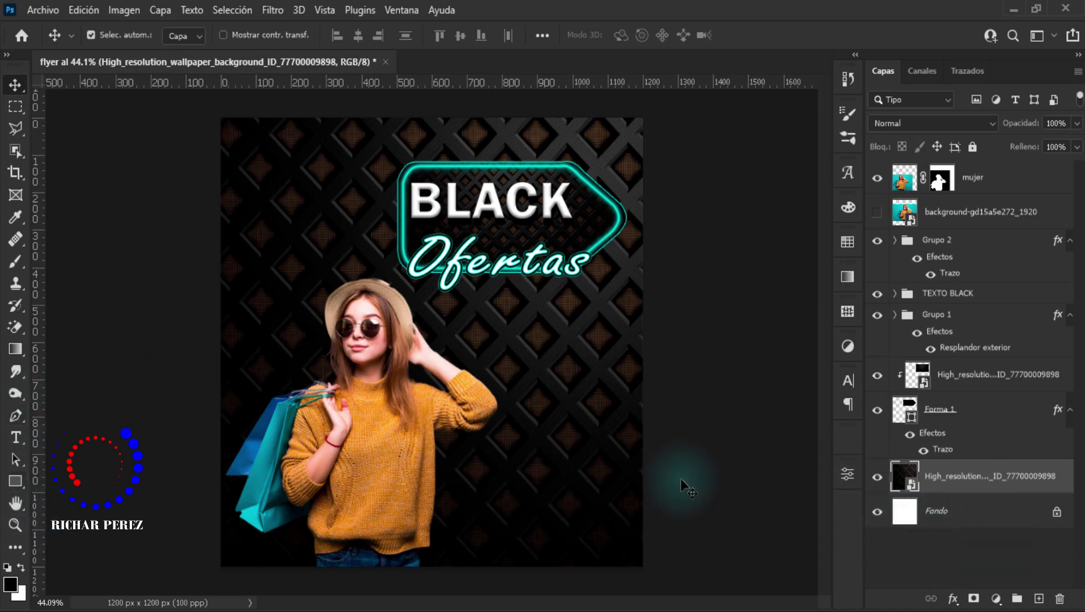
right_click(16, 480)
left_click(85, 497)
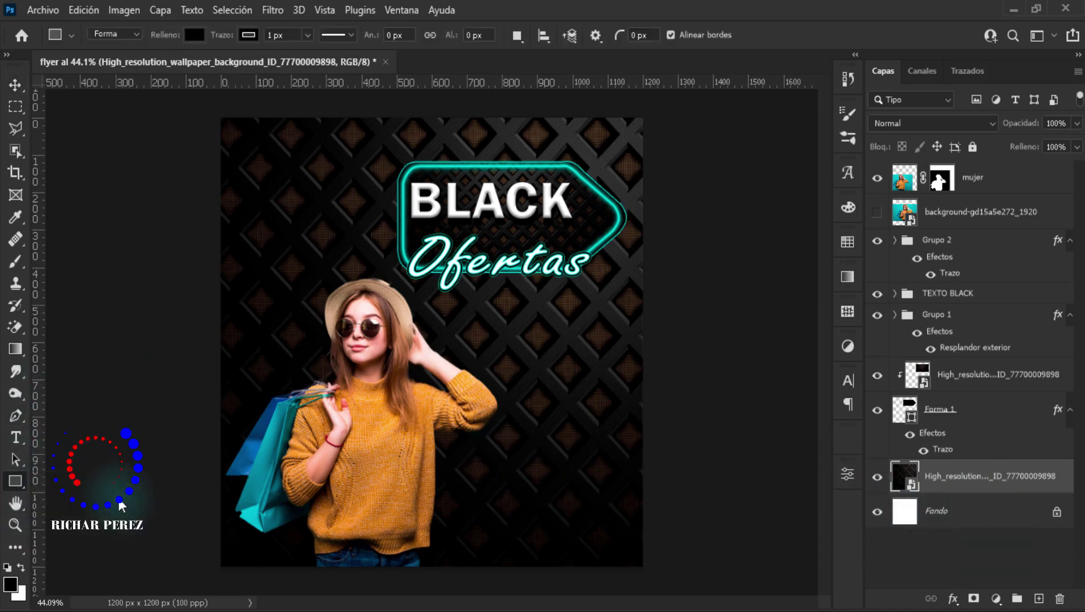
left_click(1038, 598)
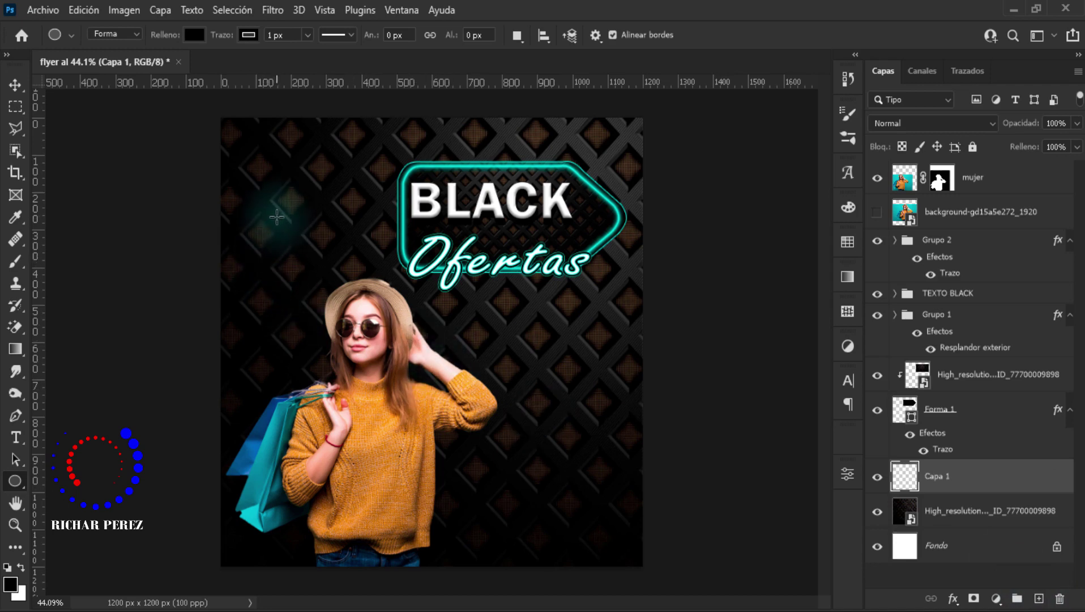
mouse_move(299, 240)
left_mouse_down()
mouse_move(618, 564)
mouse_move(606, 552)
left_mouse_up()
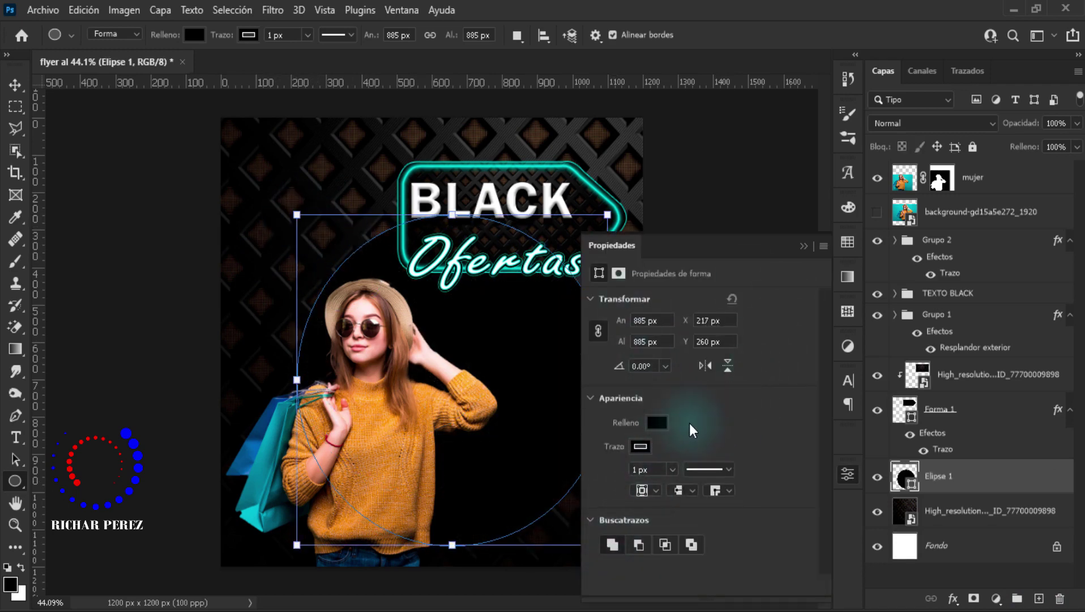
left_click(659, 423)
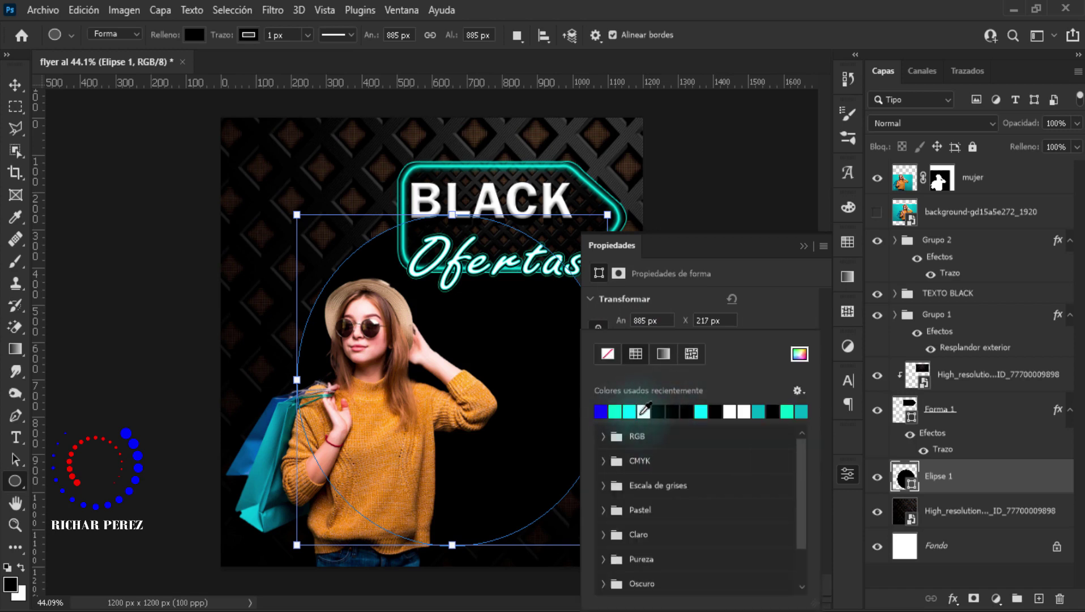
left_click(643, 410)
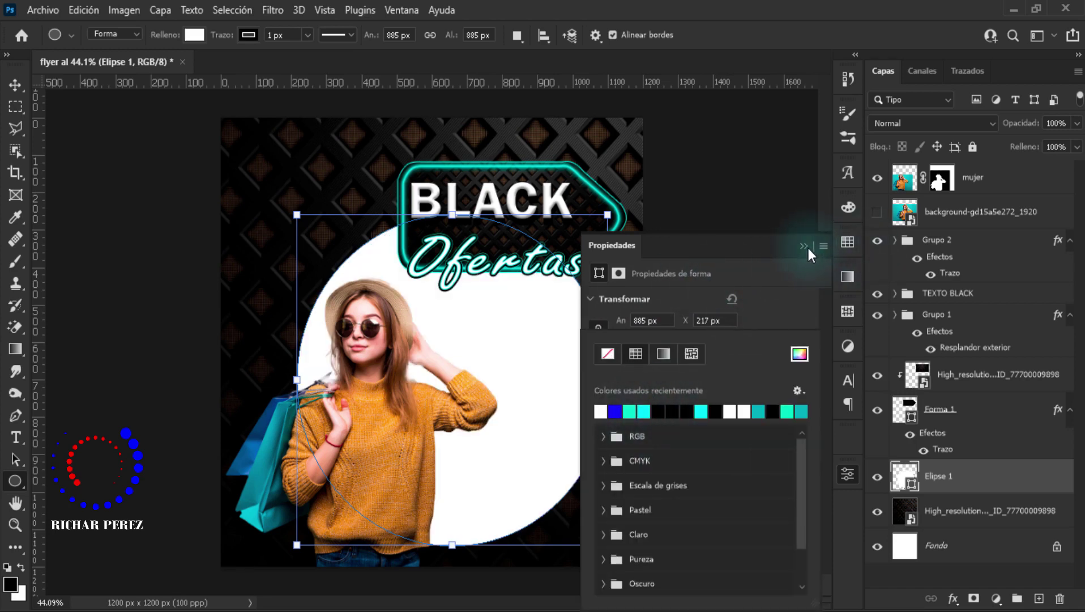
left_click(790, 249)
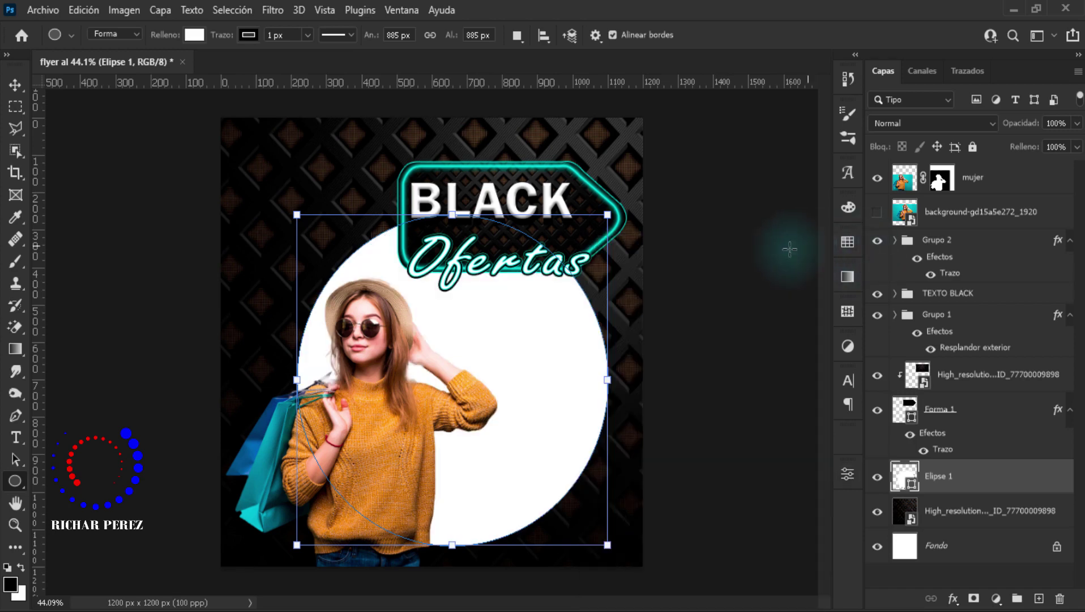
- Set the circle's stroke to 0 px and move it left and up behind the woman
left_click(284, 37)
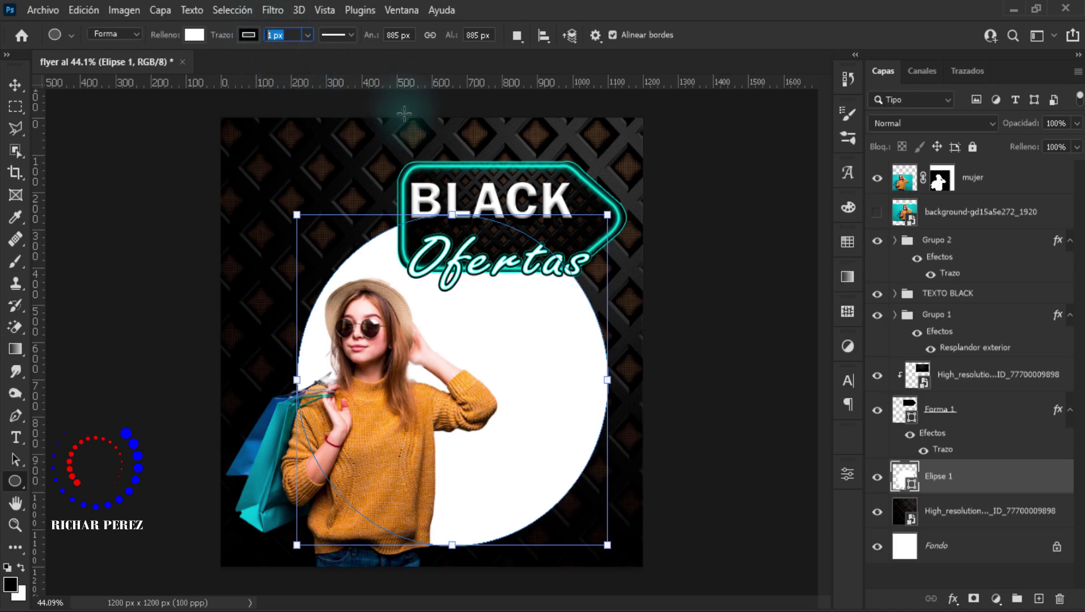
type("0")
key("Return")
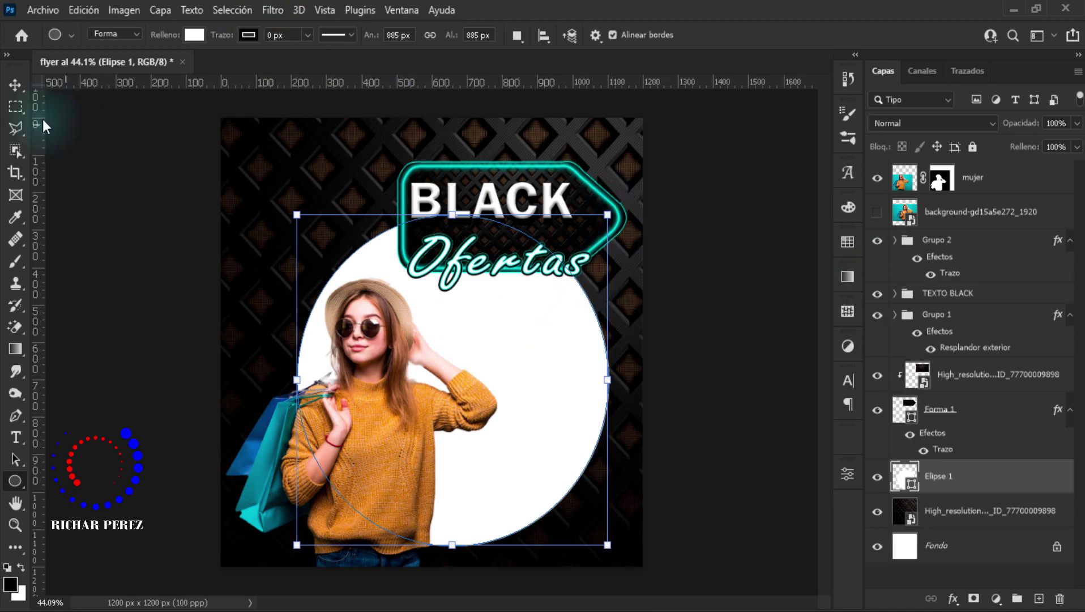
left_click(16, 85)
key("ctrl+t")
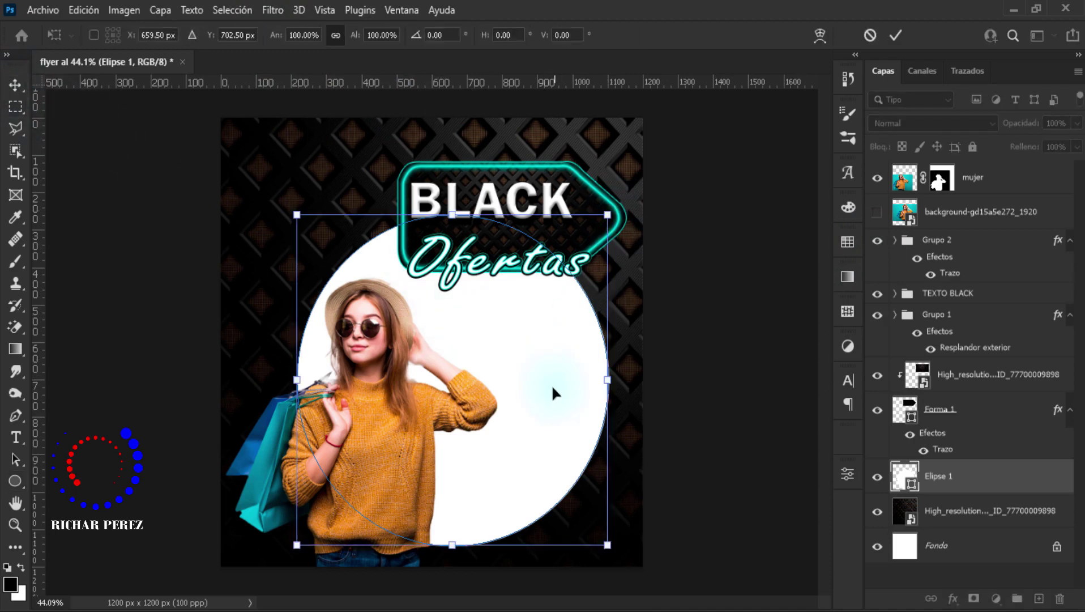
mouse_move(552, 384)
left_mouse_down()
mouse_move(413, 358)
mouse_move(393, 340)
left_mouse_up()
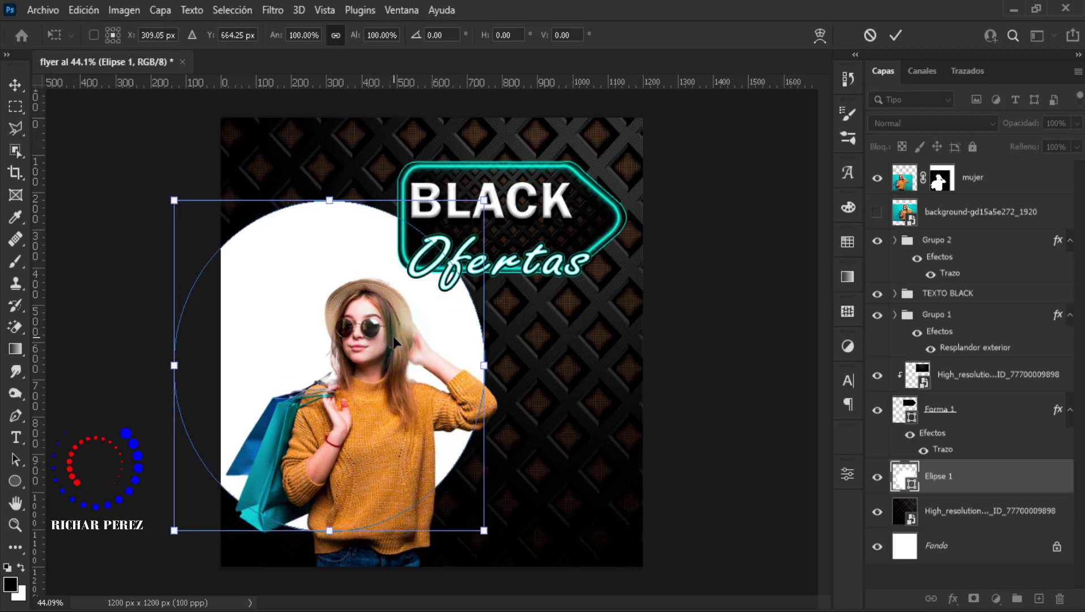
key("Return")
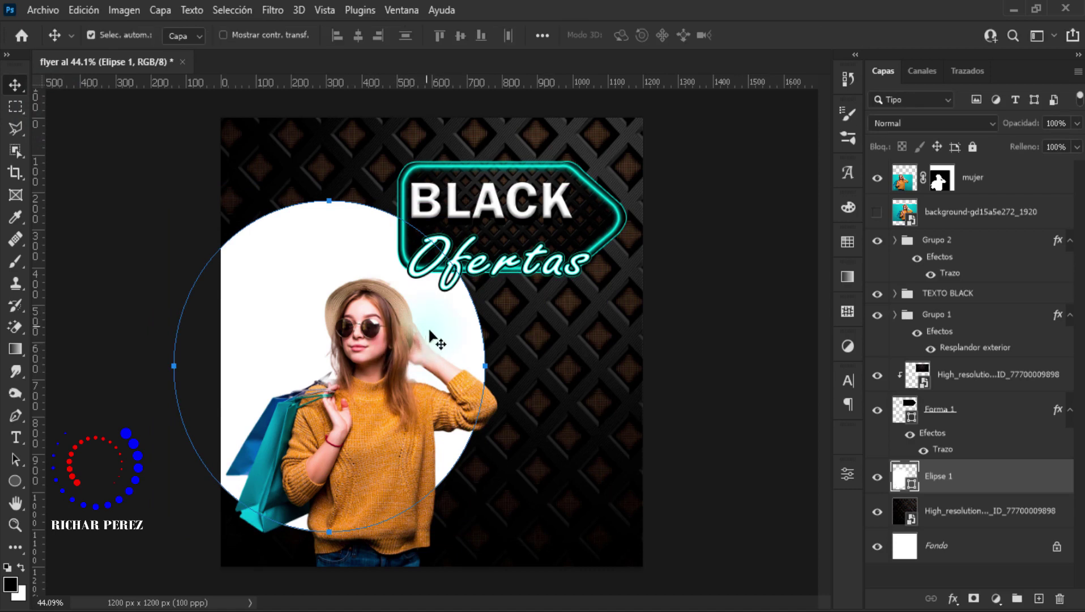
left_click(586, 339)
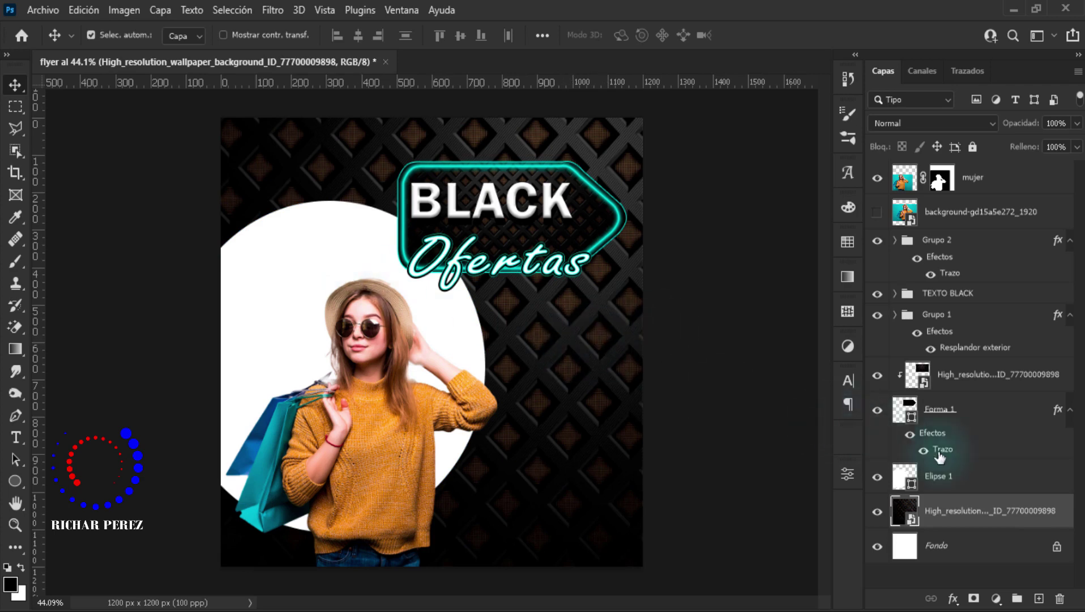
left_click(980, 484)
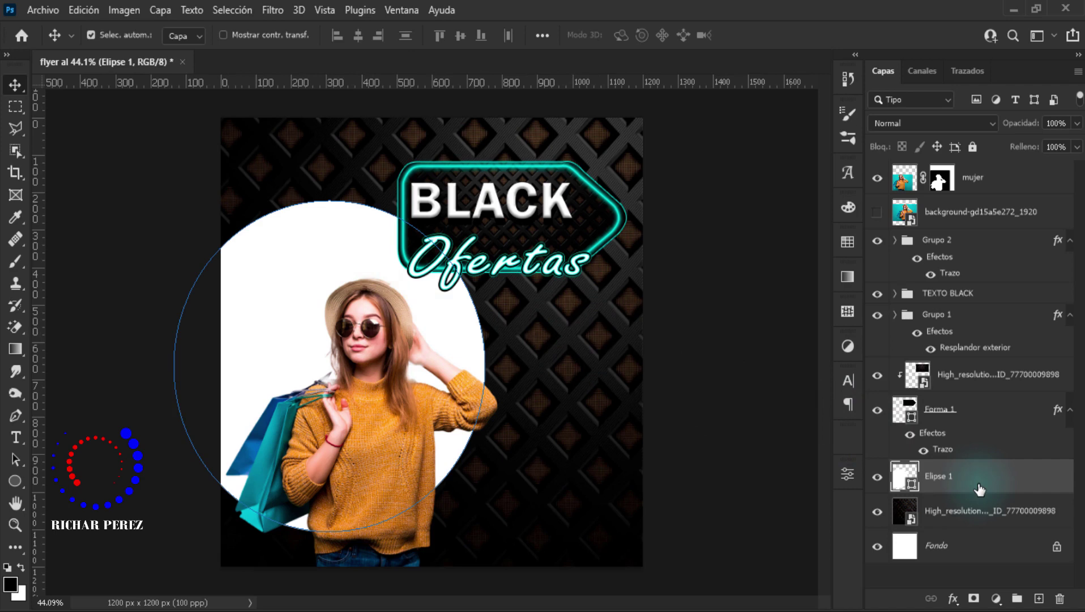
- Duplicate the white circle, scale the copy to about 74% and move it right and down
key("ctrl+j")
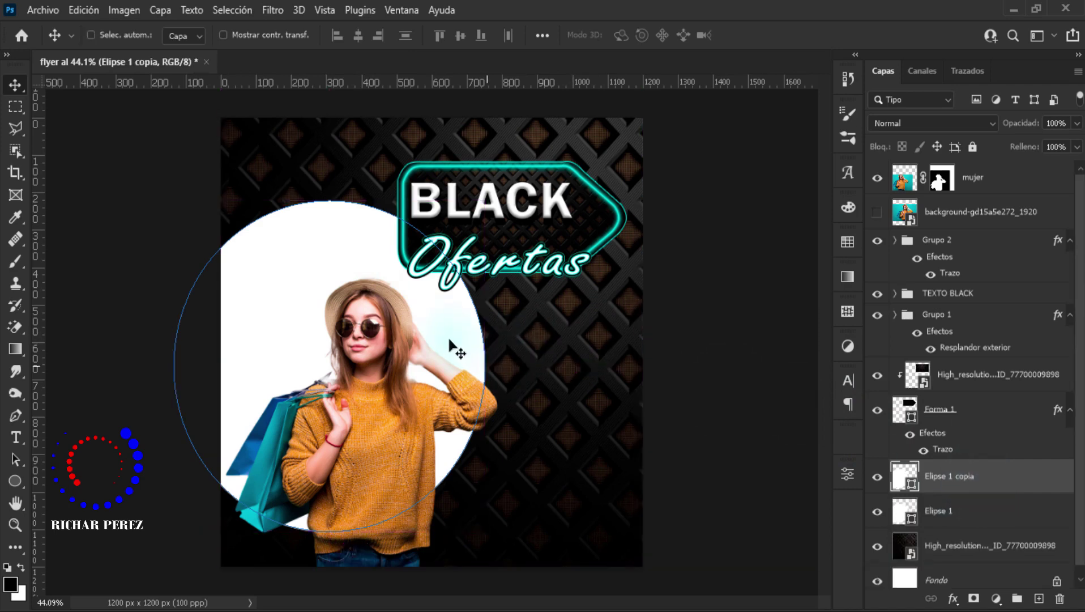
key("ctrl+t")
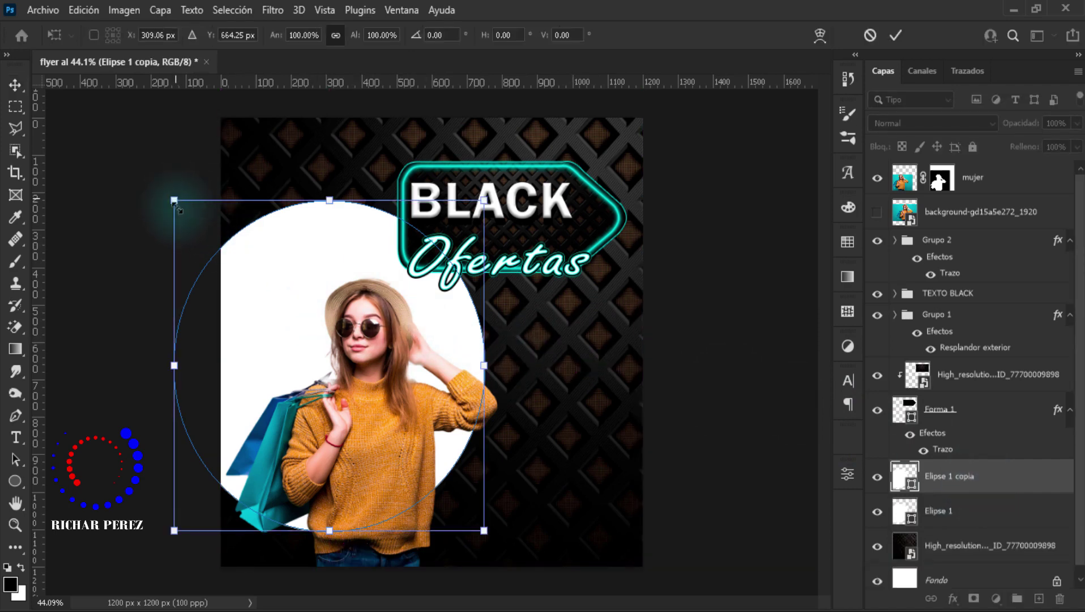
left_click_drag(174, 202, 215, 244)
left_click_drag(285, 304, 465, 350)
key("Return")
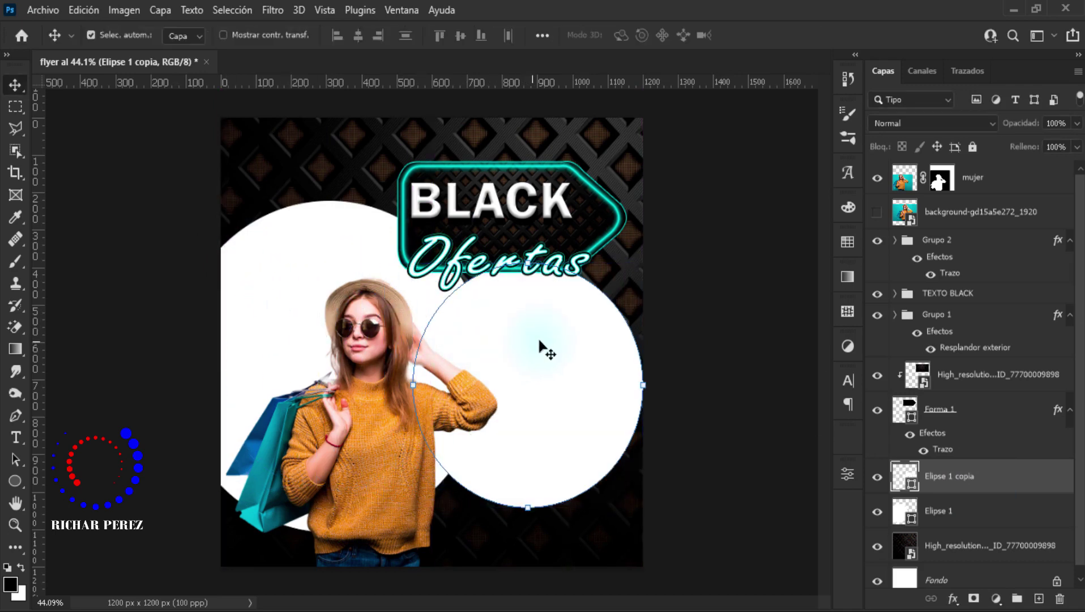
- Fill the circle copy with teal #00b0be
left_click(848, 474)
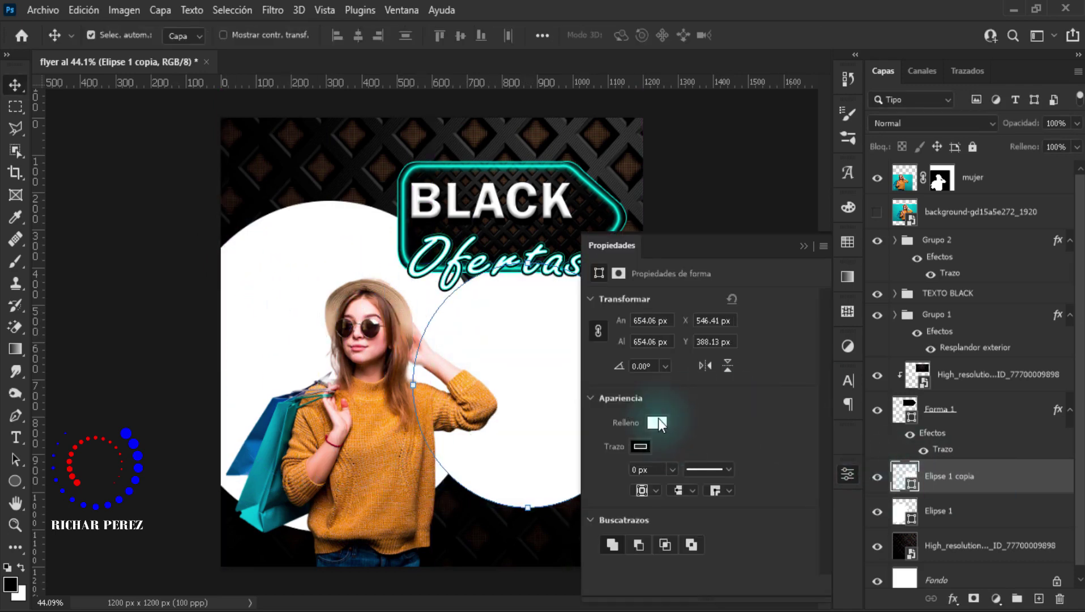
left_click(658, 419)
left_click(799, 351)
type("00")
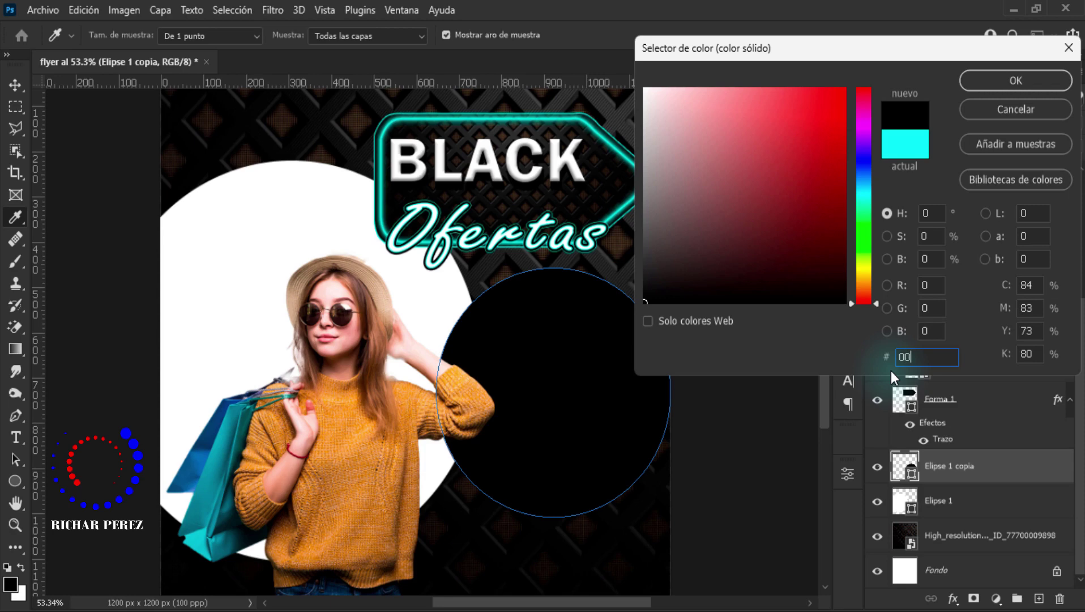
type("b0be")
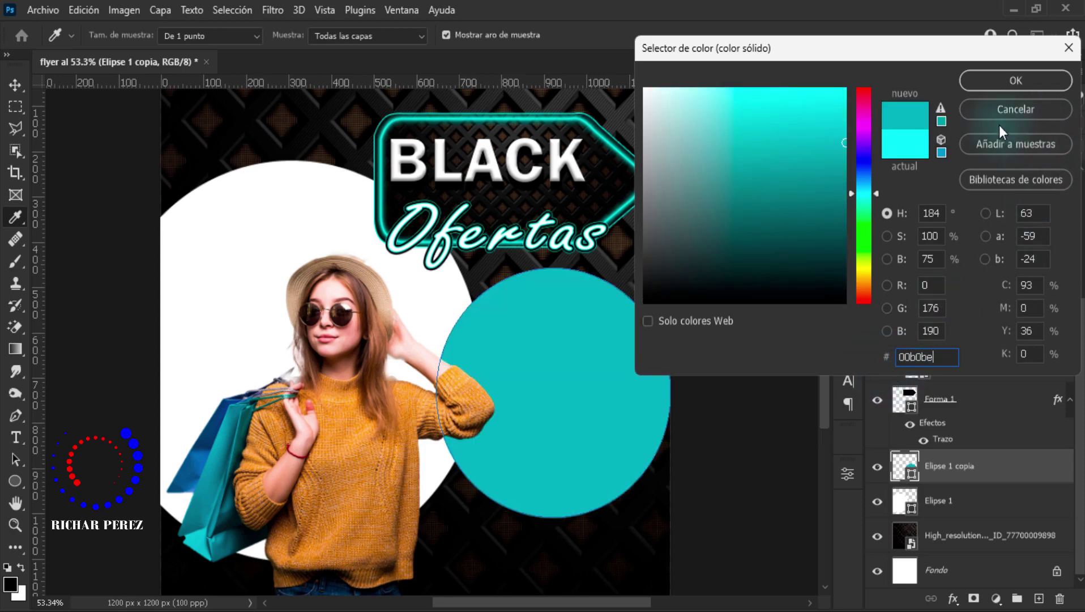
left_click(1020, 80)
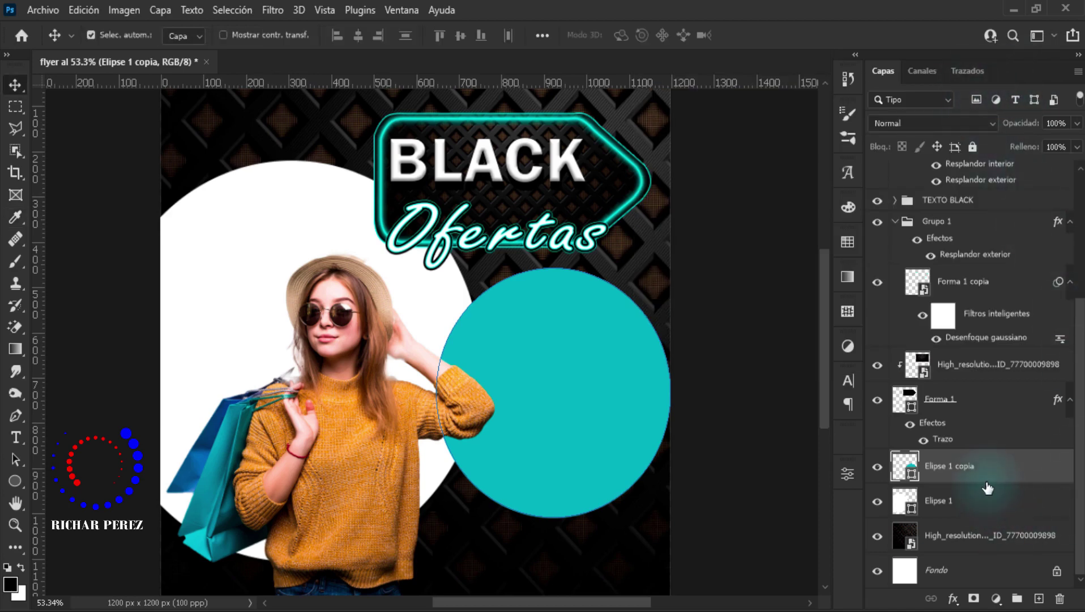
key("y")
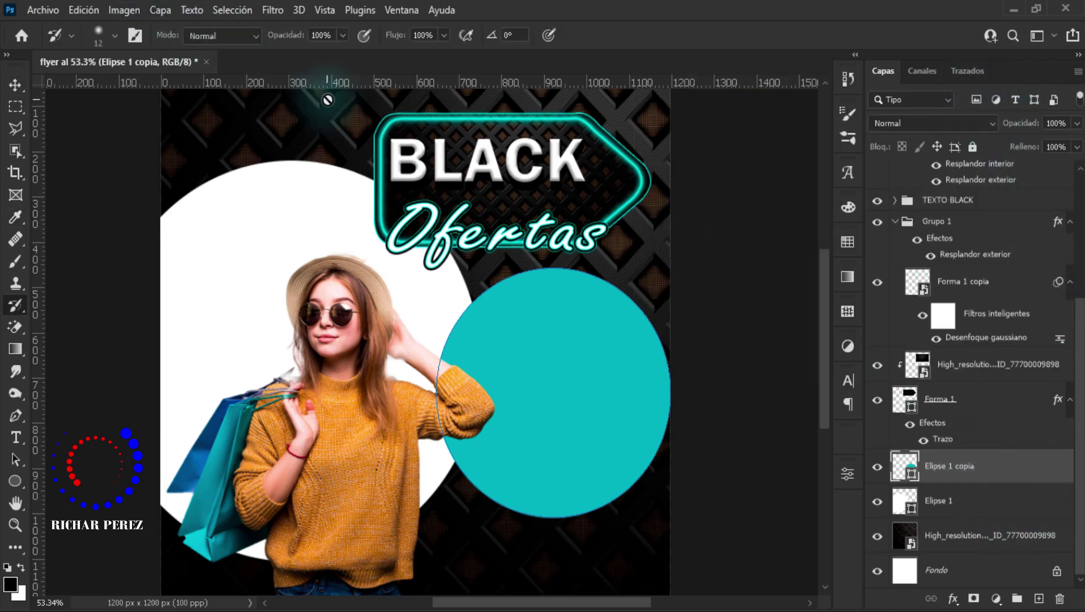
key("u")
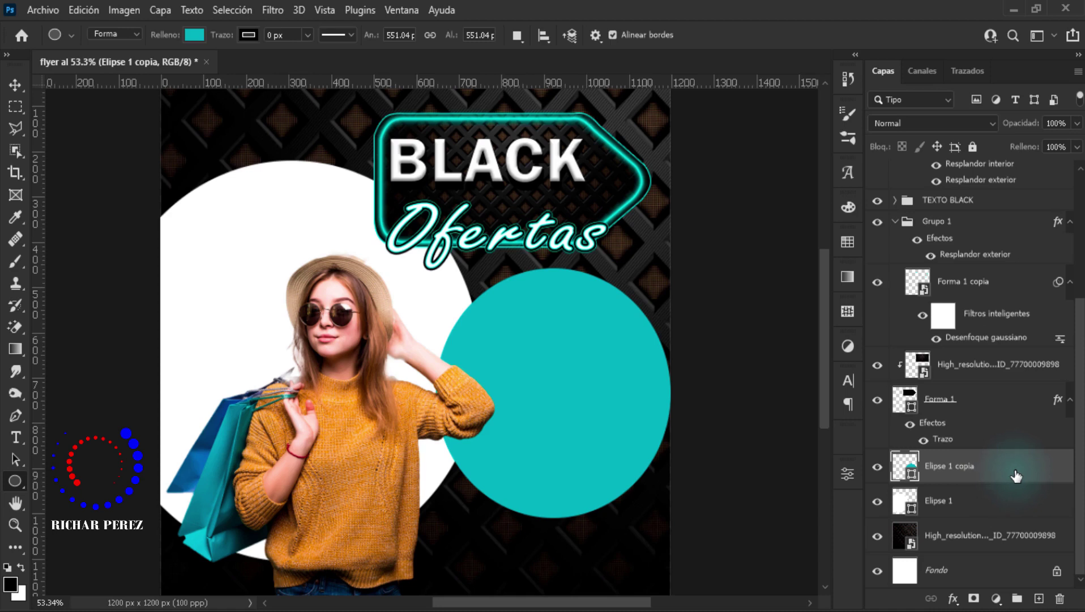
double_click(912, 473)
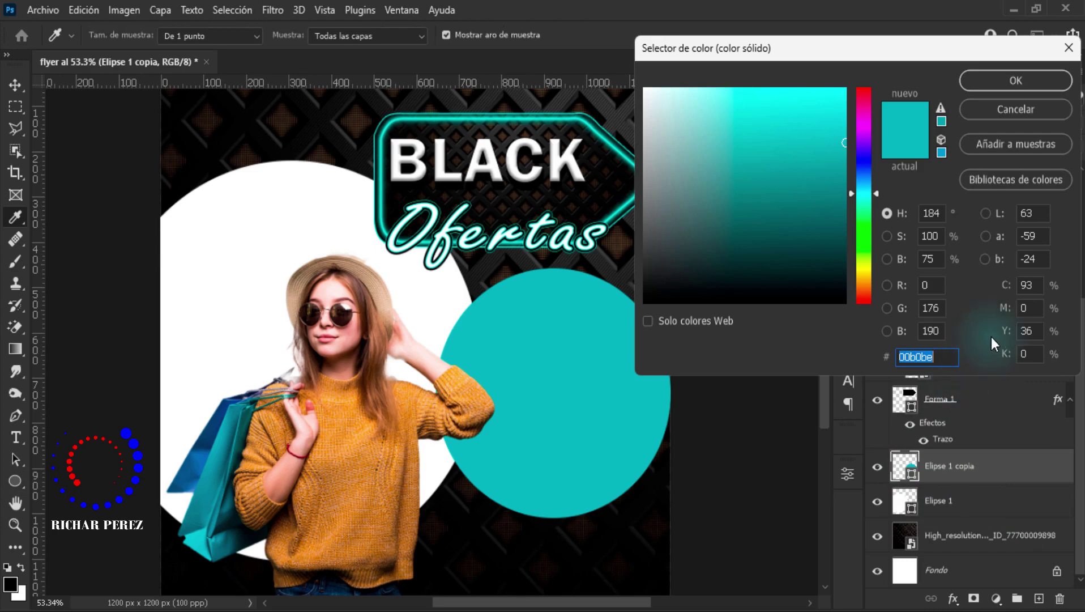
left_click(991, 86)
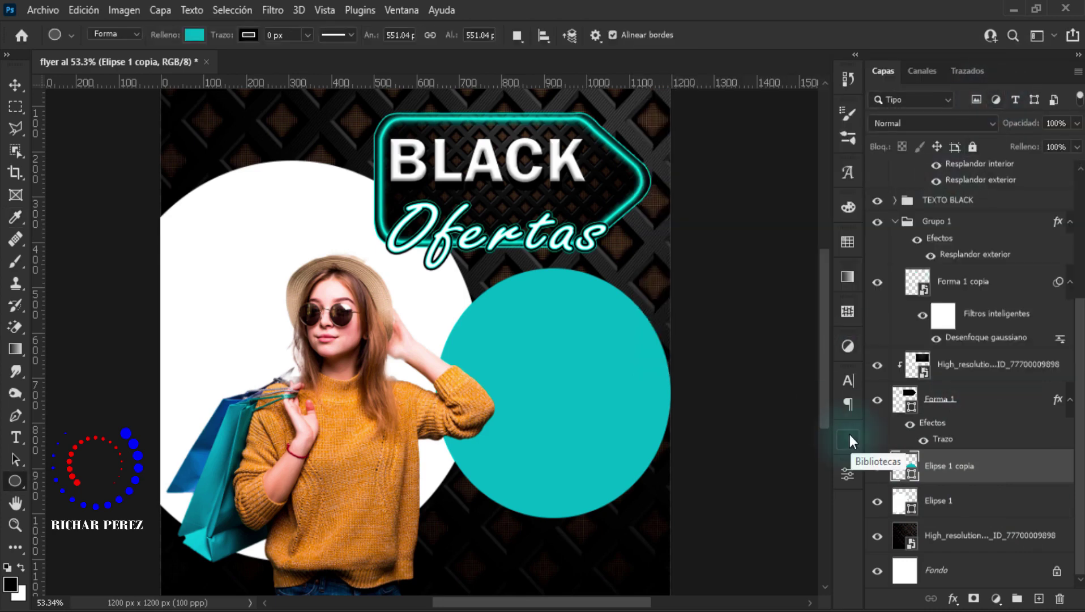
- Place a teal circle copy at about 36% in the flyer's top-left corner, then duplicate it
key("ctrl+j")
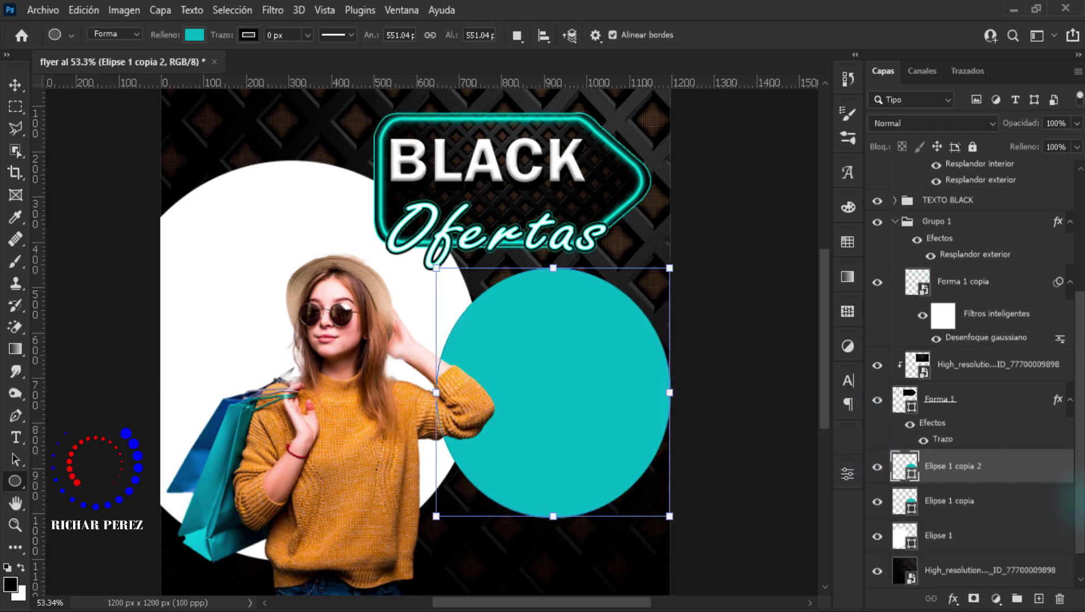
key("ctrl+t")
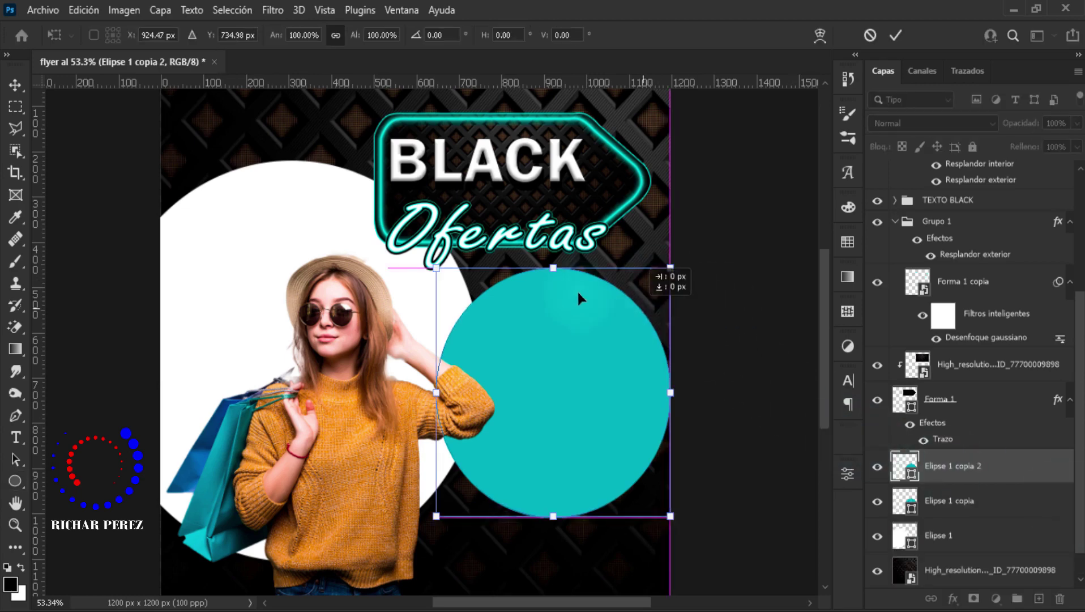
left_click_drag(645, 310, 266, 153)
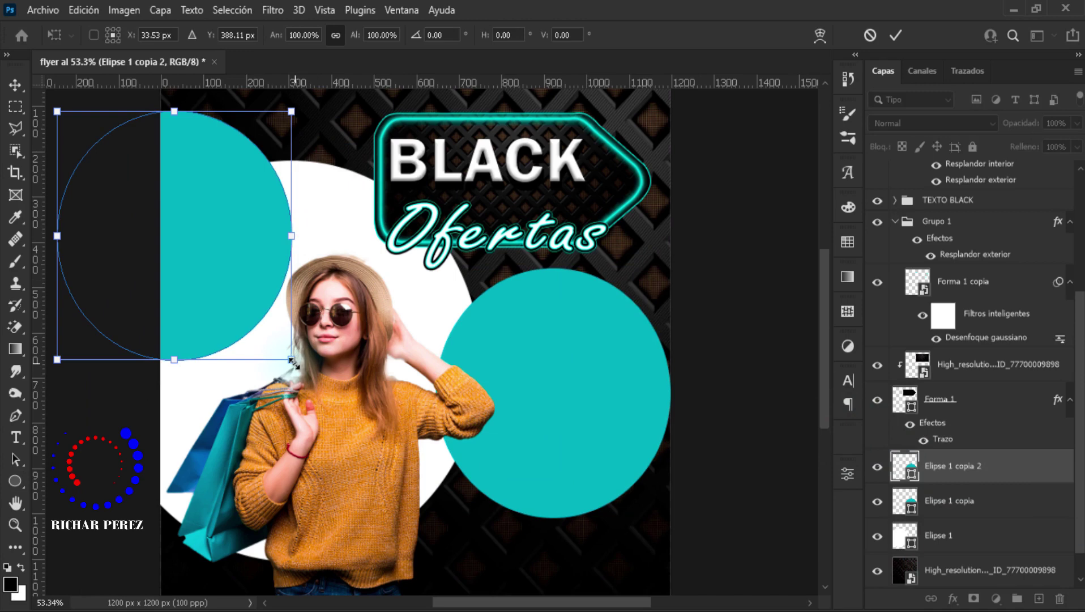
left_click_drag(291, 360, 127, 169)
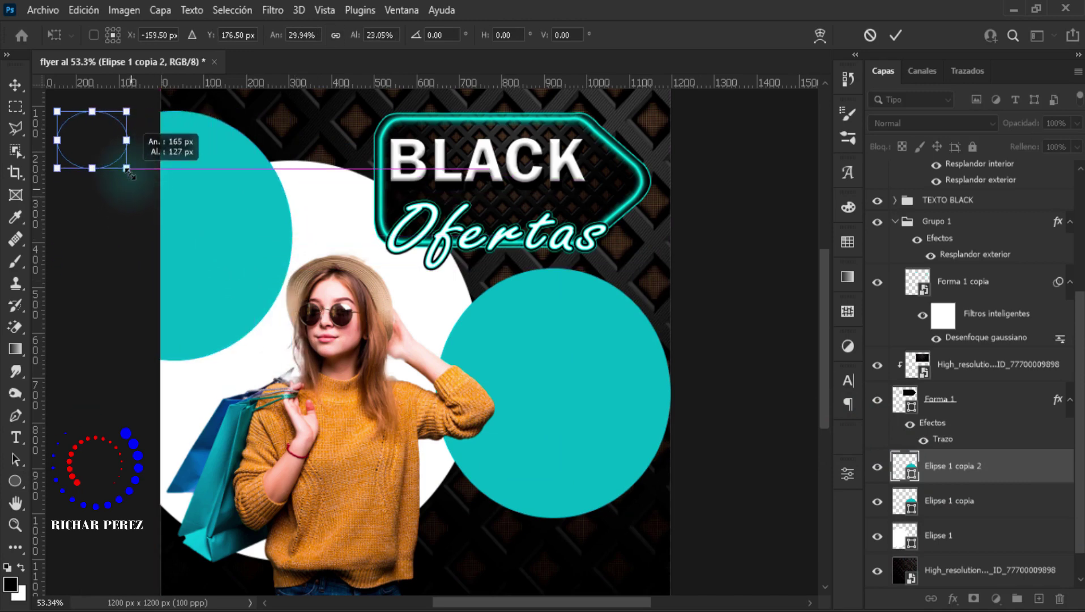
left_click_drag(129, 171, 217, 277)
left_click_drag(188, 224, 214, 239)
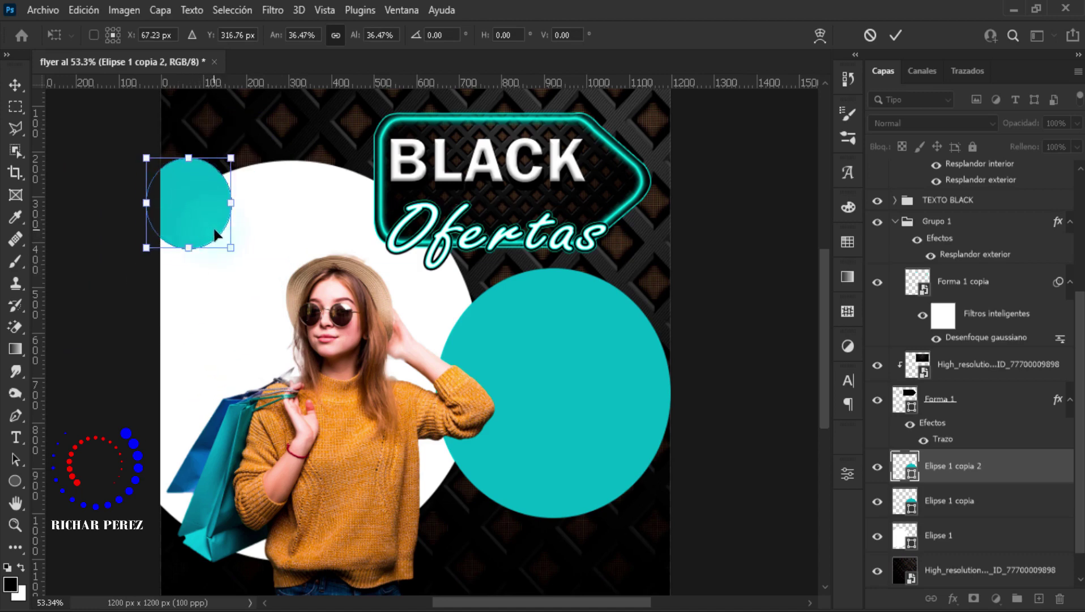
key("Return")
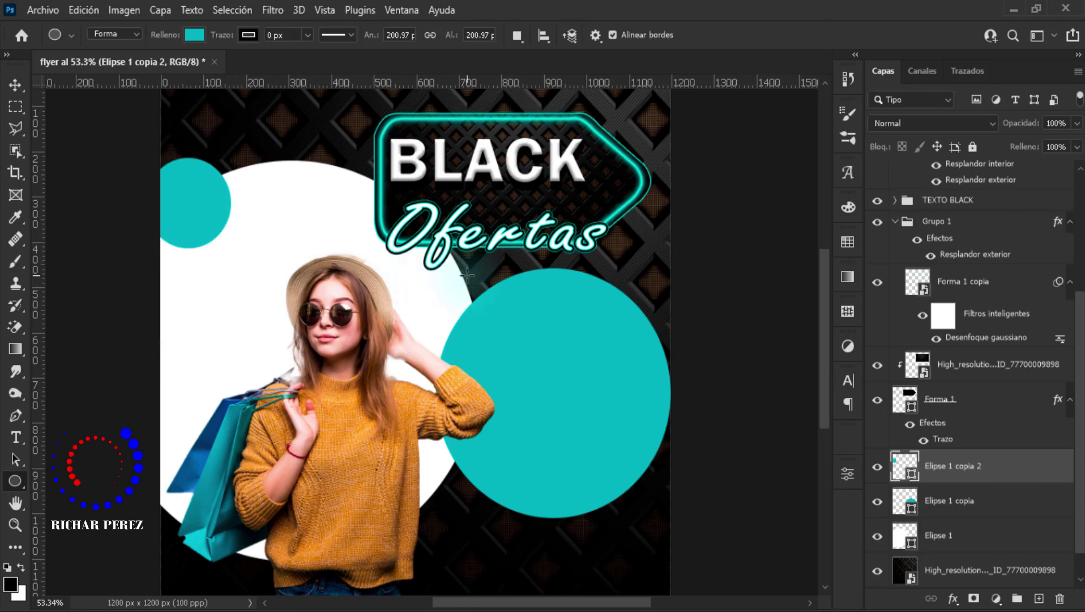
key("ctrl+j")
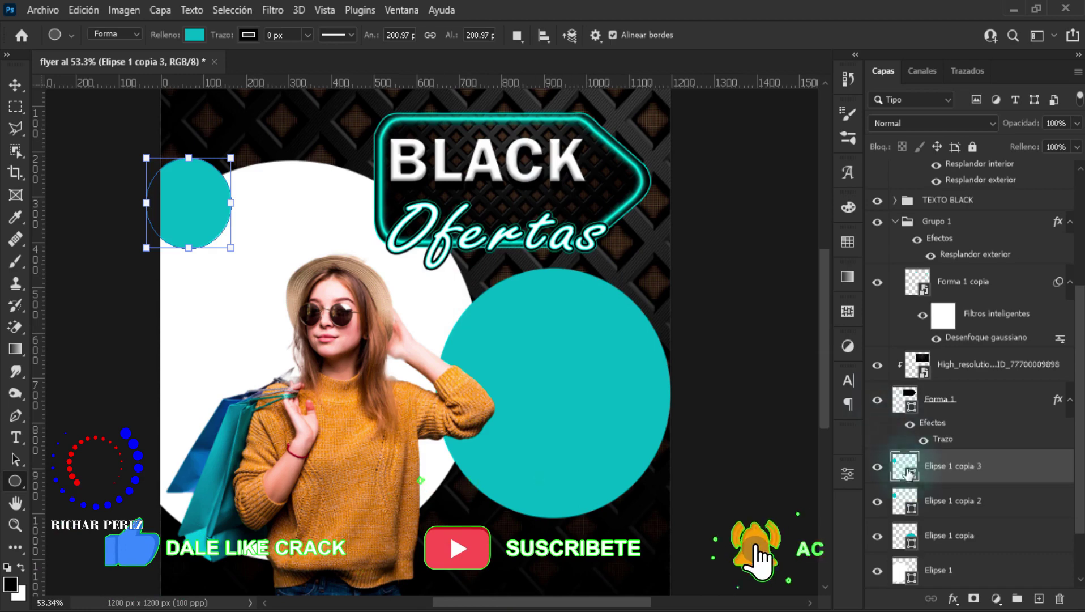
- Change the new circle copy's fill to white ffffff
double_click(907, 472)
left_click(677, 130)
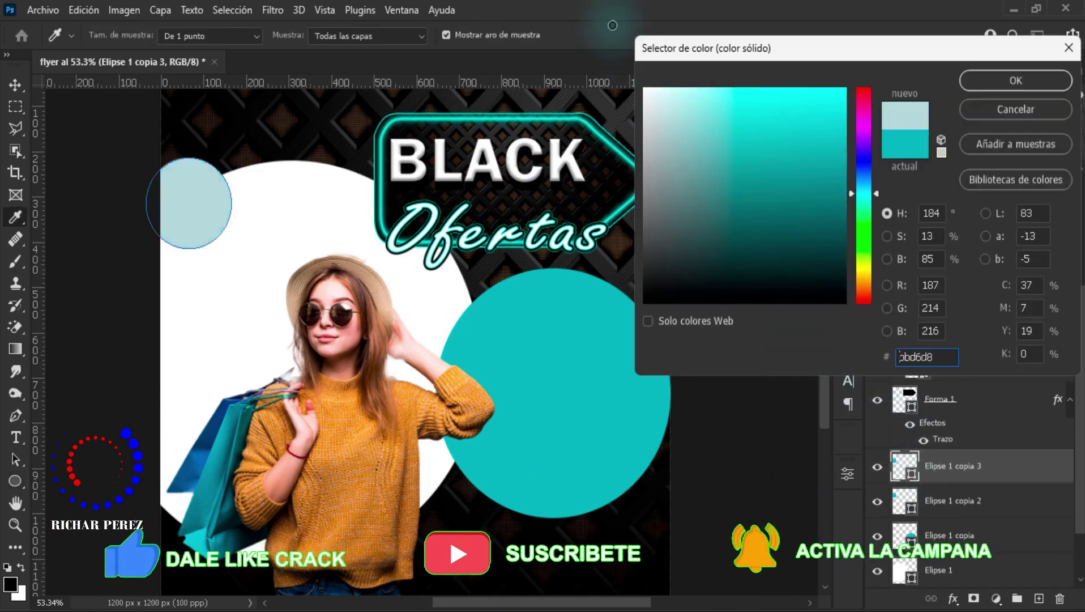
type("ffffff")
left_click(1015, 80)
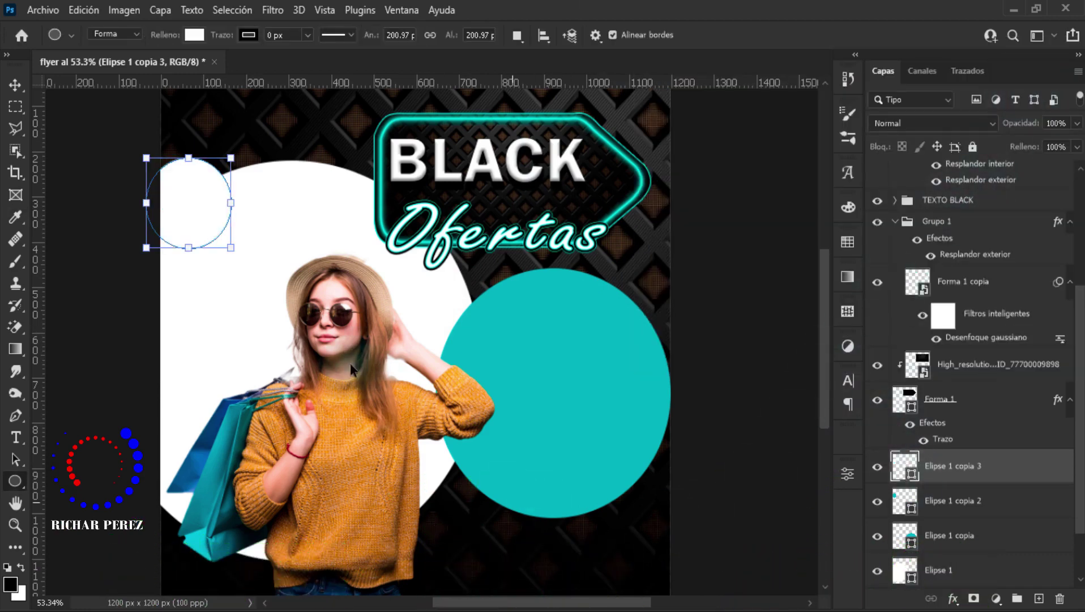
- Shrink the white circle to about 71% at the teal circle's upper right, layered behind it
key("ctrl+t")
left_click_drag(209, 218, 666, 307)
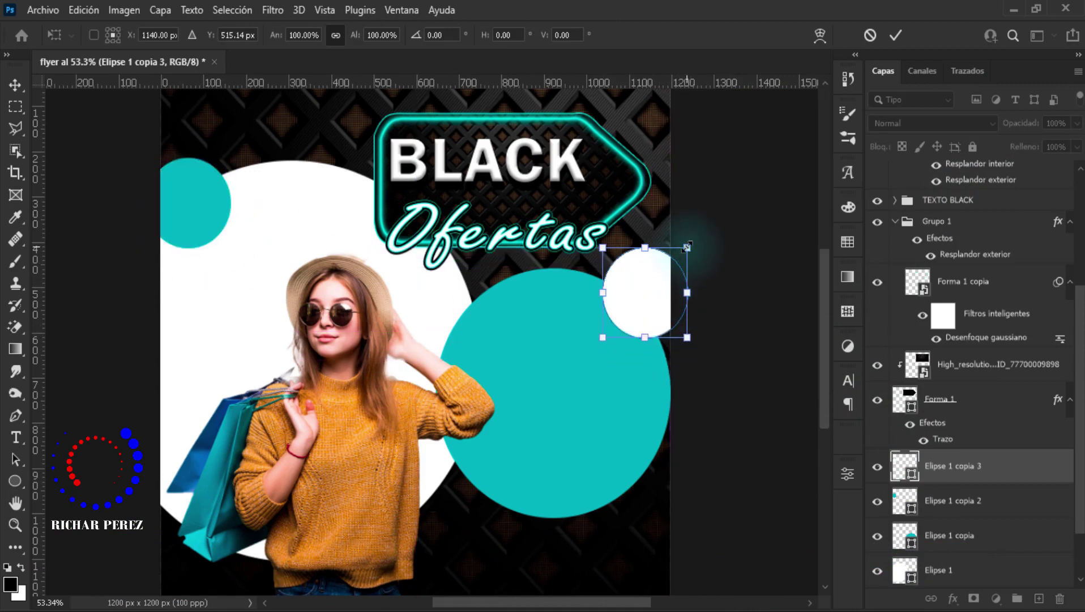
left_click_drag(687, 249, 645, 297)
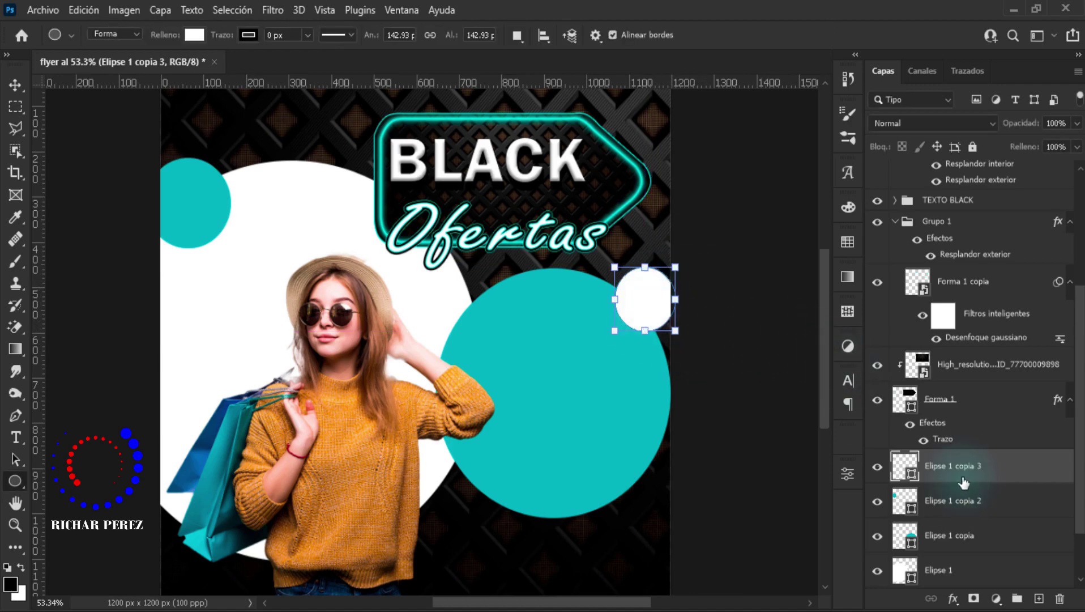
mouse_move(964, 476)
left_mouse_down()
mouse_move(967, 557)
mouse_move(951, 512)
left_mouse_up()
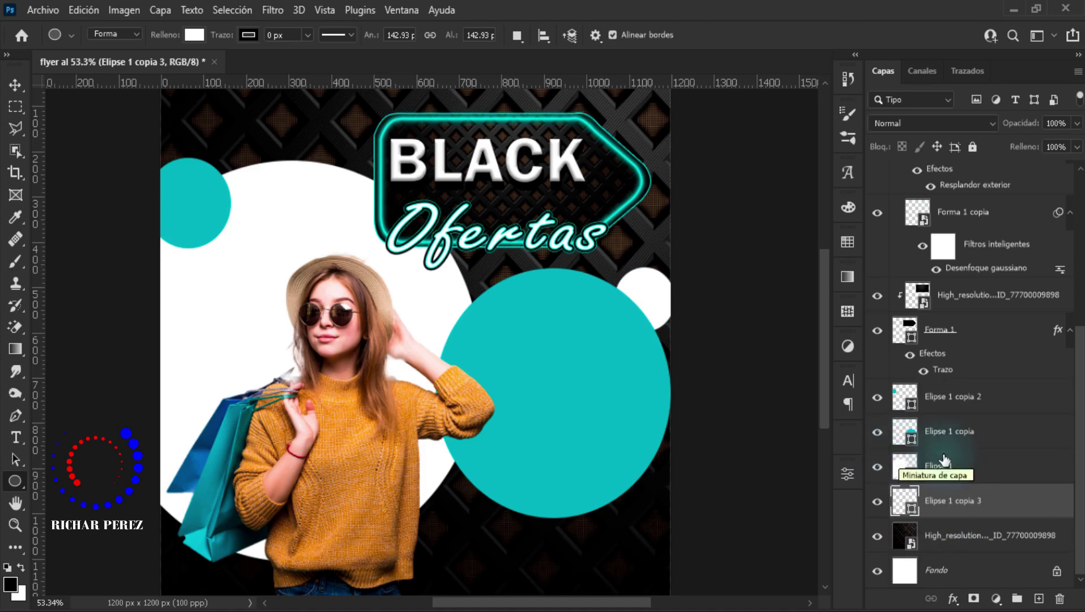
- Duplicate the small white circle above Elipse 1 copia 2 and place it at ~72% at the teal circle's lower right
key("ctrl+j")
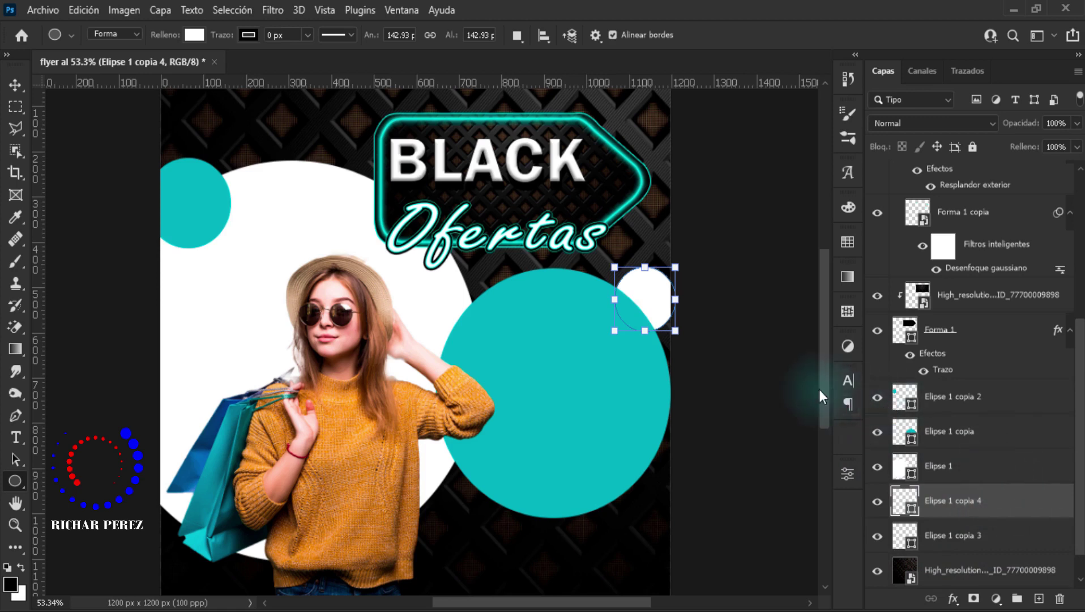
mouse_move(960, 505)
left_mouse_down()
mouse_move(970, 434)
mouse_move(957, 380)
left_mouse_up()
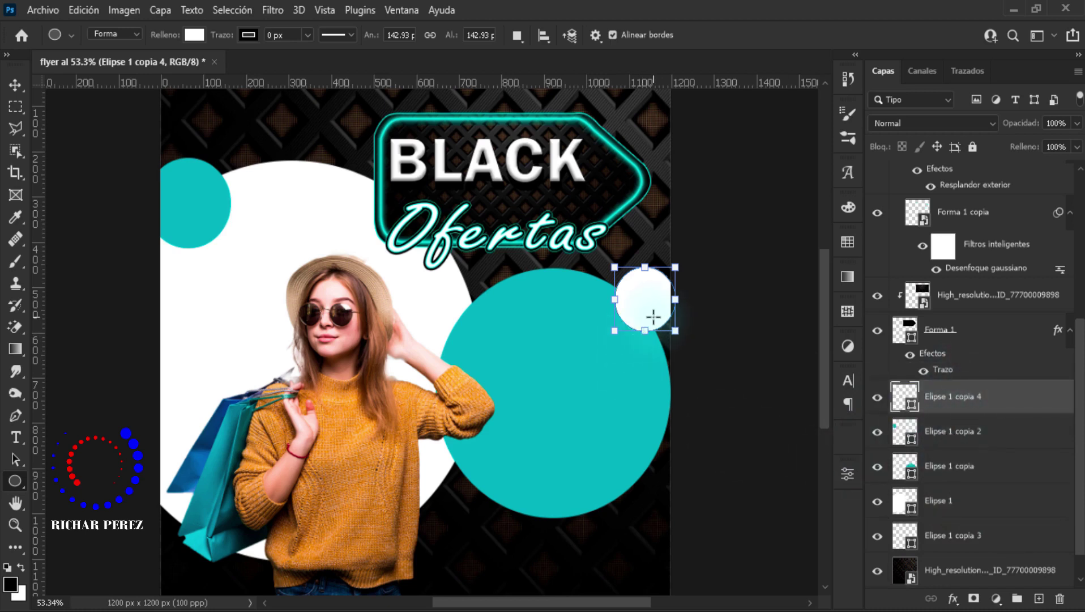
key("ctrl+t")
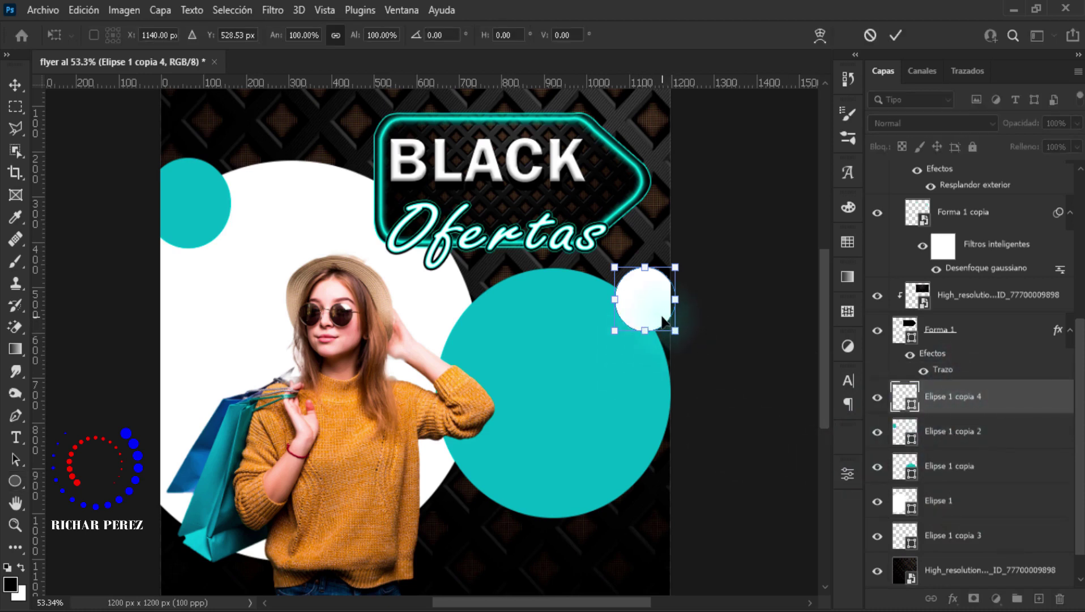
left_click_drag(663, 320, 653, 512)
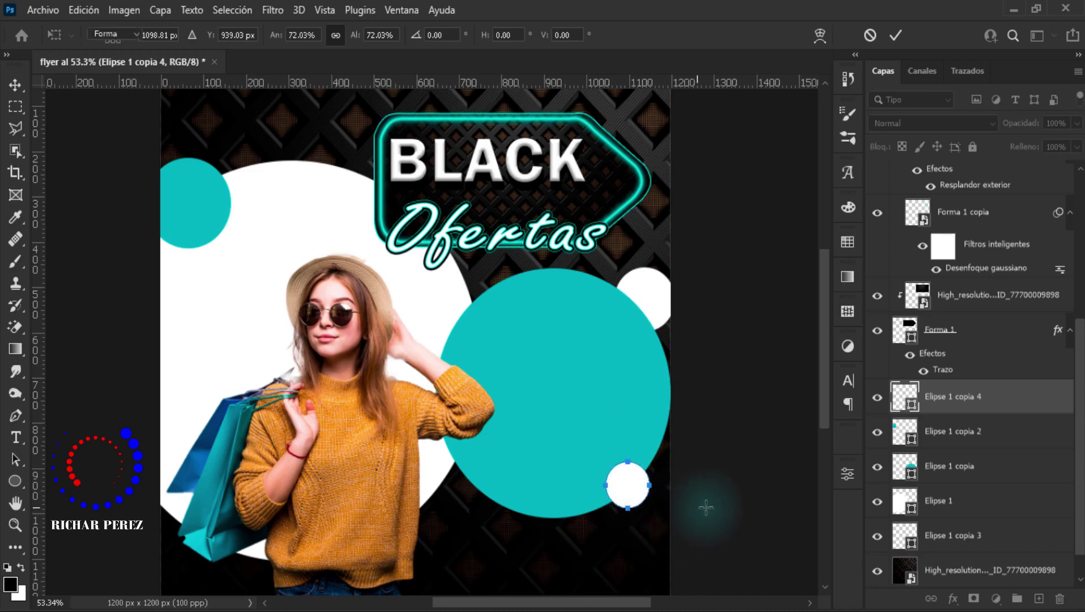
key("Return")
- In Blending Options give Elipse 1 copia 4 0% fill opacity and a 10 px white stroke
right_click(958, 411)
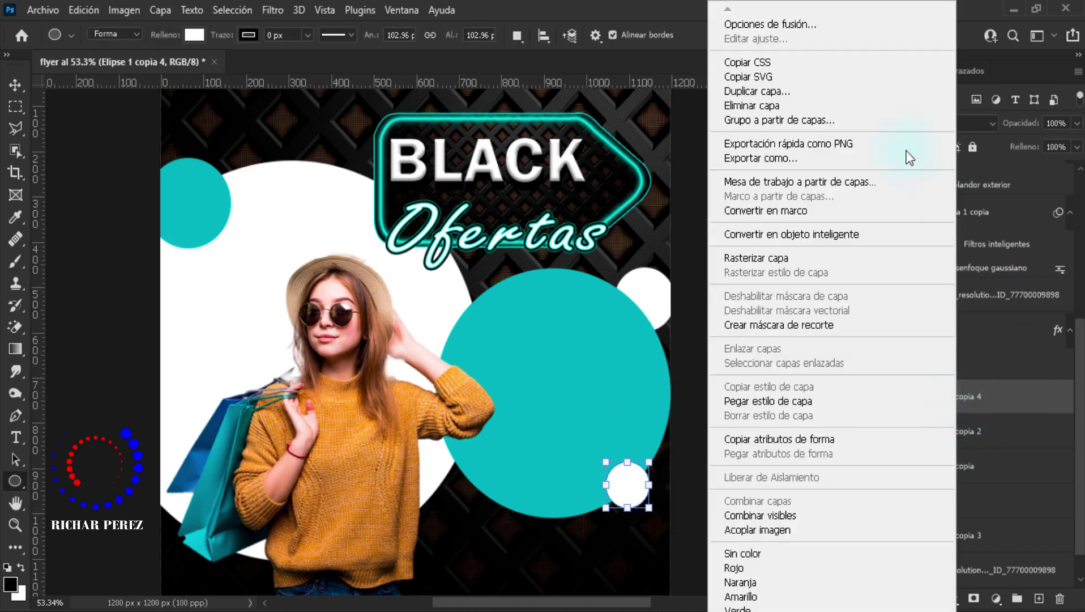
left_click(815, 28)
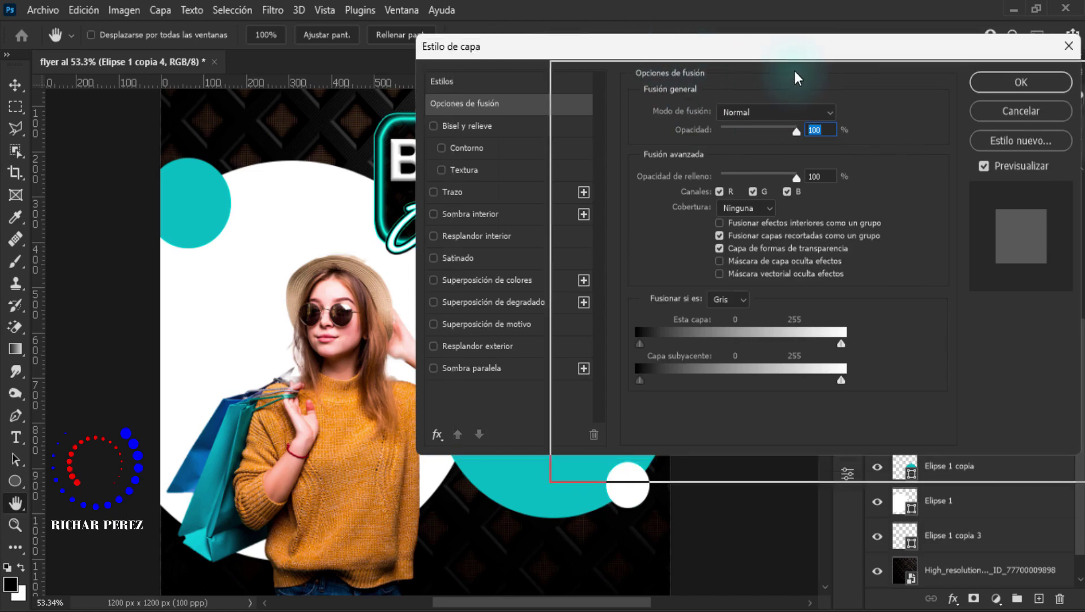
left_click_drag(794, 71, 885, 107)
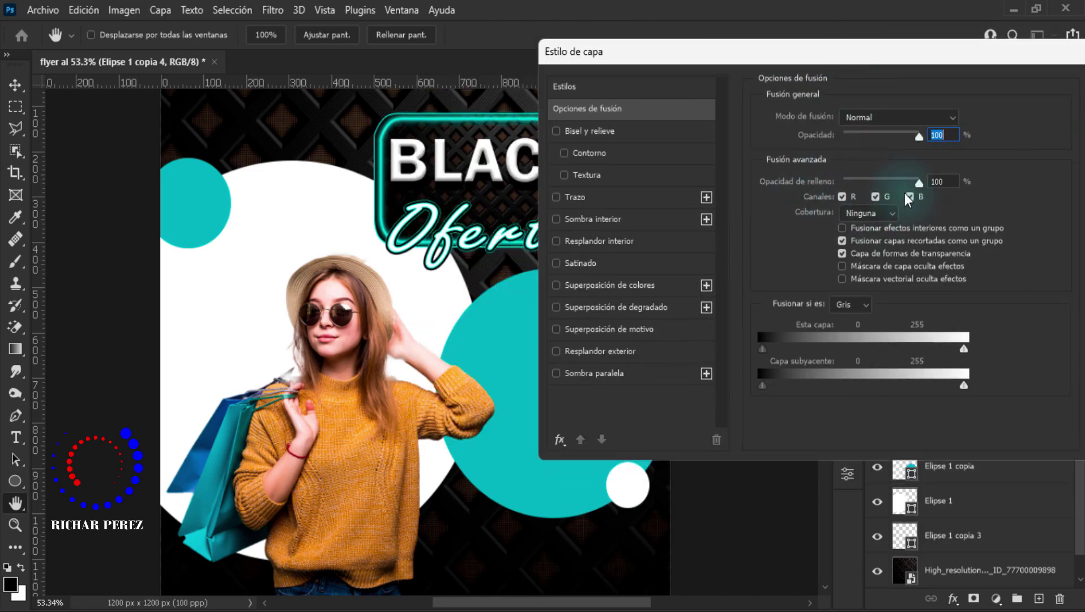
left_click_drag(918, 183, 842, 183)
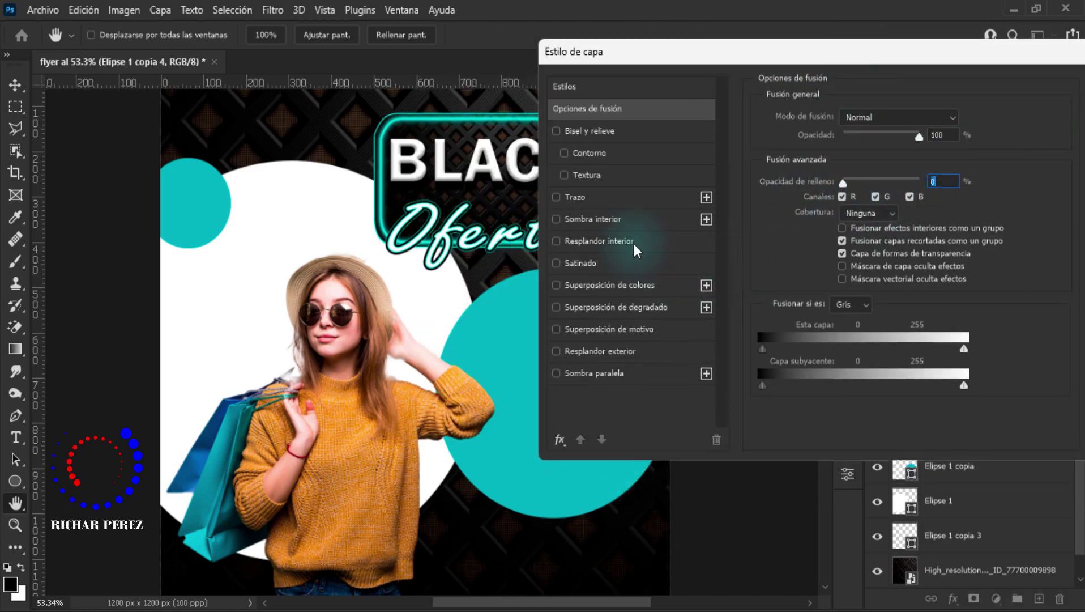
left_click(599, 200)
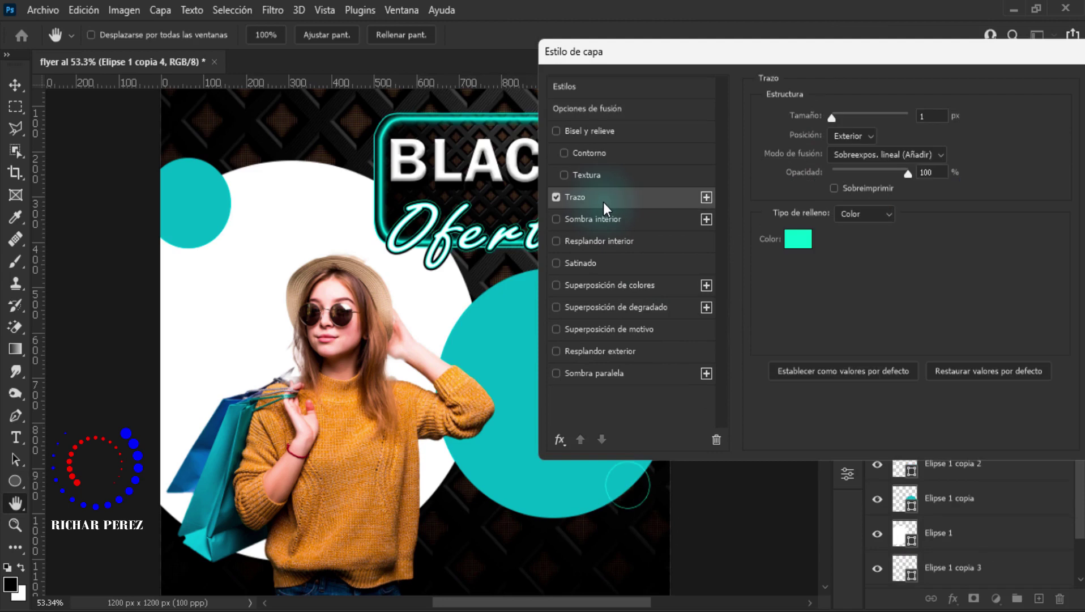
left_click(797, 238)
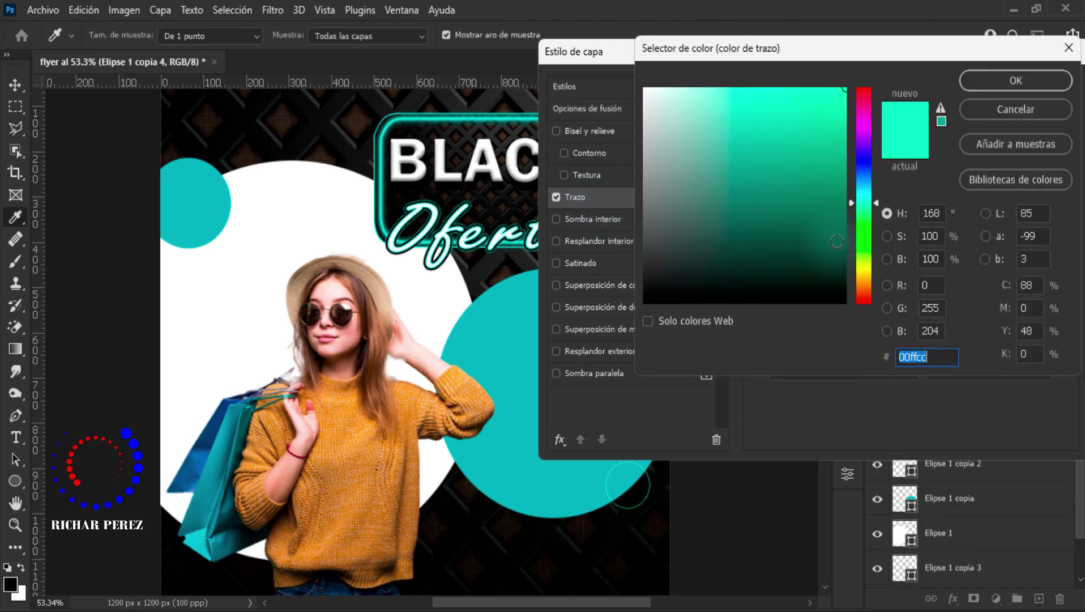
left_click(1007, 83)
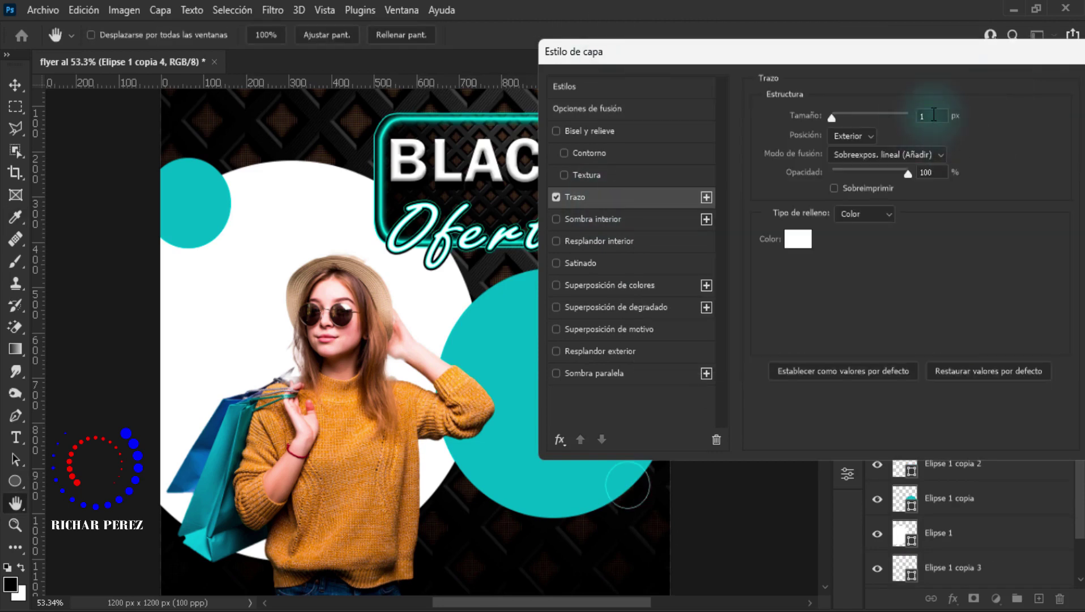
double_click(934, 115)
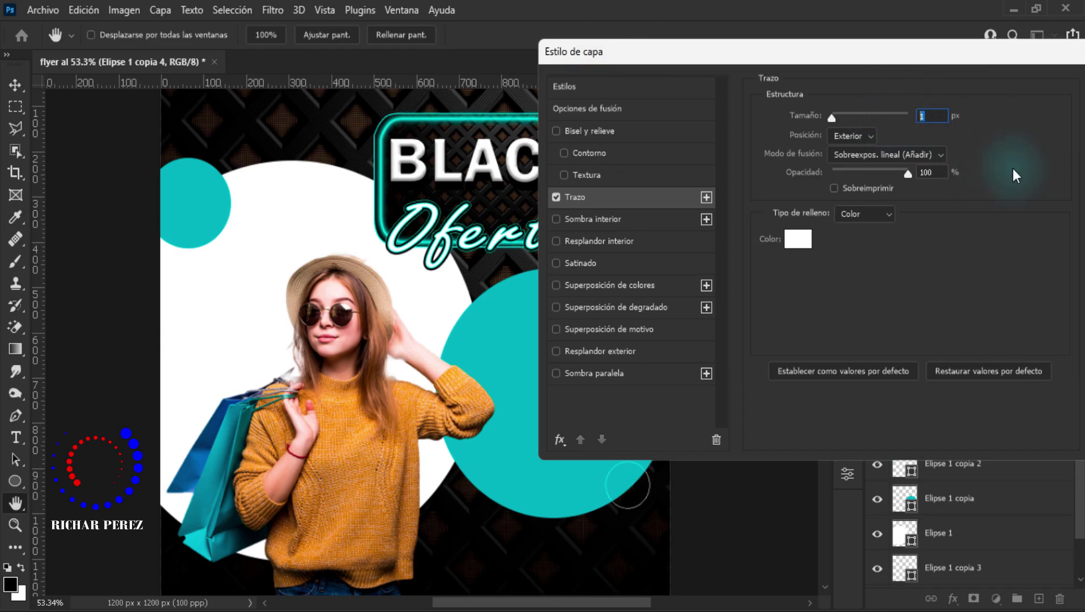
type("10")
key("Return")
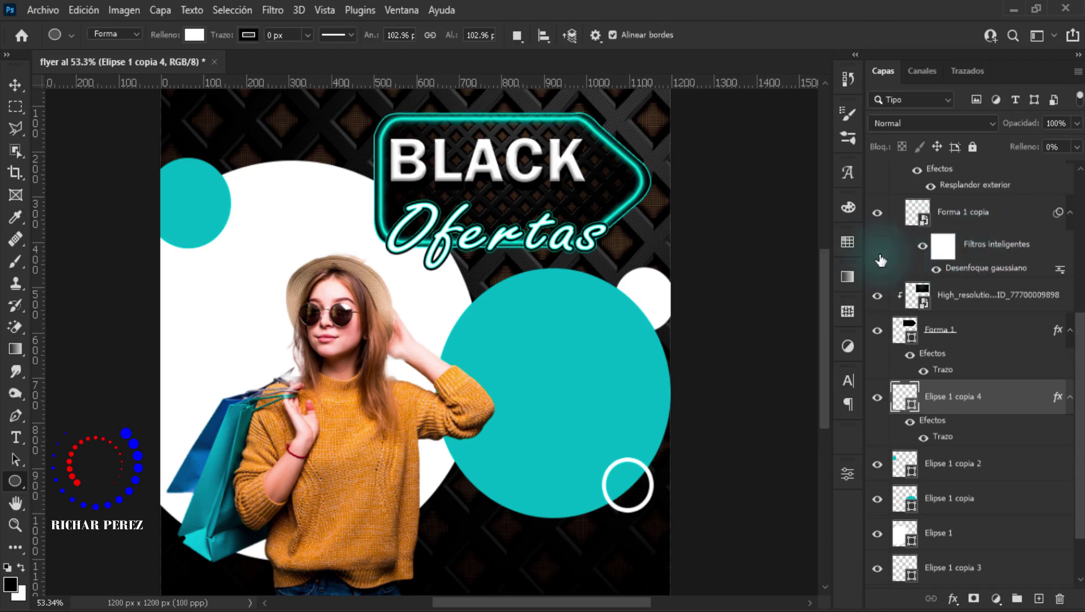
- Duplicate the ring, enlarge it to about 228% and rotate it into the top-right corner
key("ctrl+alt+t")
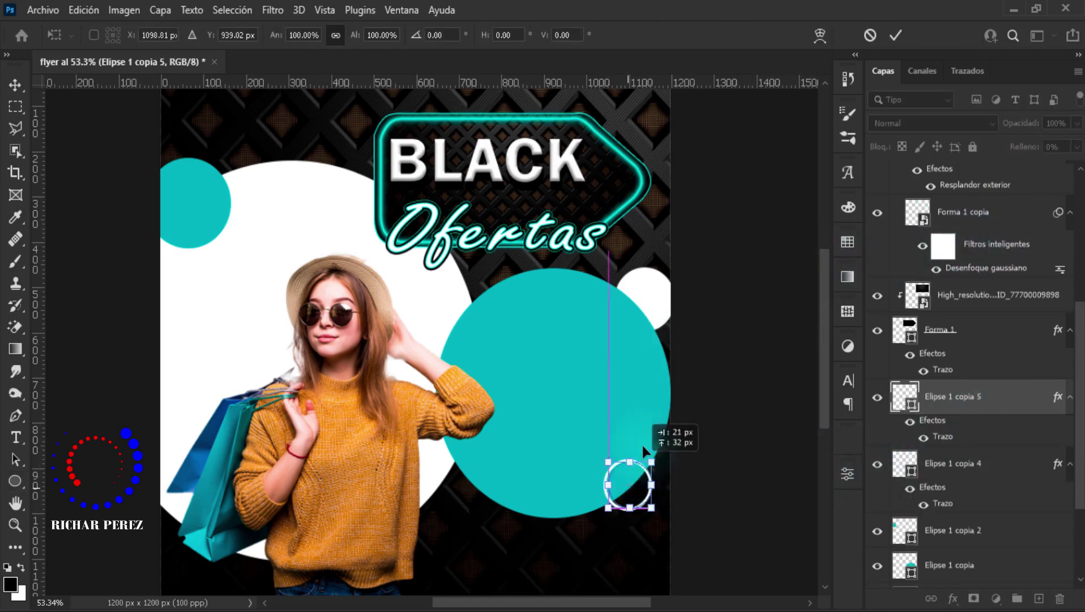
left_click_drag(656, 475, 633, 123)
scroll(632, 122, "down", 1)
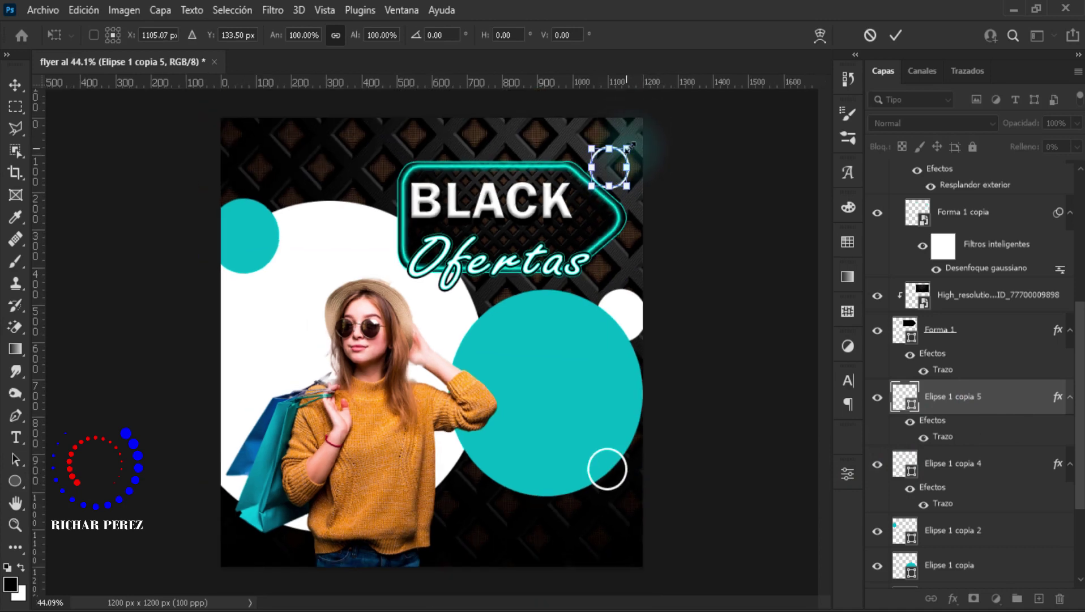
left_click_drag(630, 147, 662, 94)
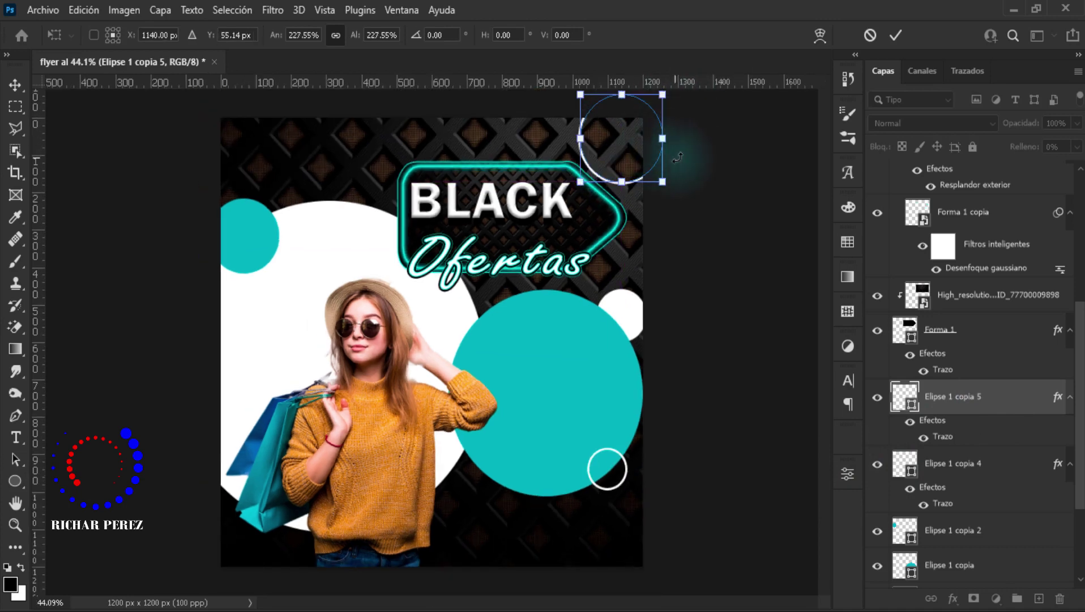
left_click_drag(678, 157, 702, 155)
key("Return")
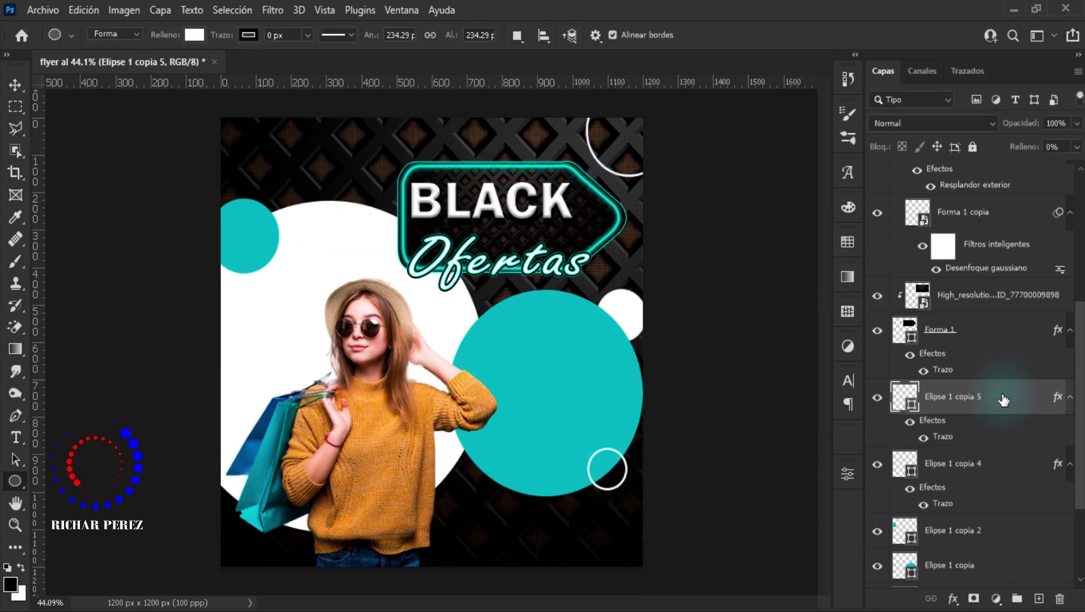
- Set the ring copy's layer-style stroke to 10 px cyan
right_click(1001, 401)
left_click(844, 25)
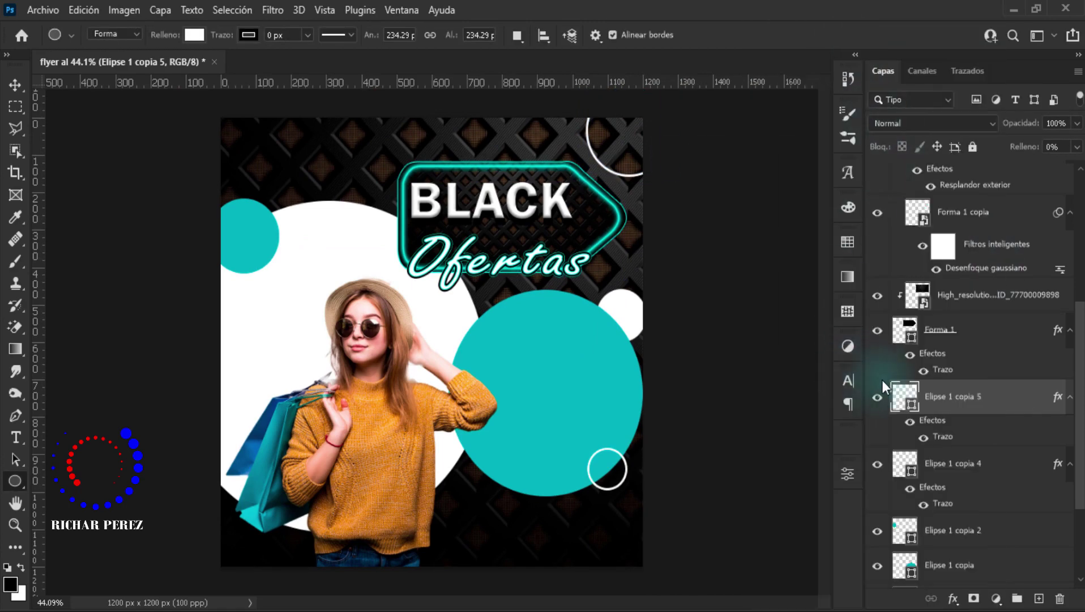
left_click(488, 209)
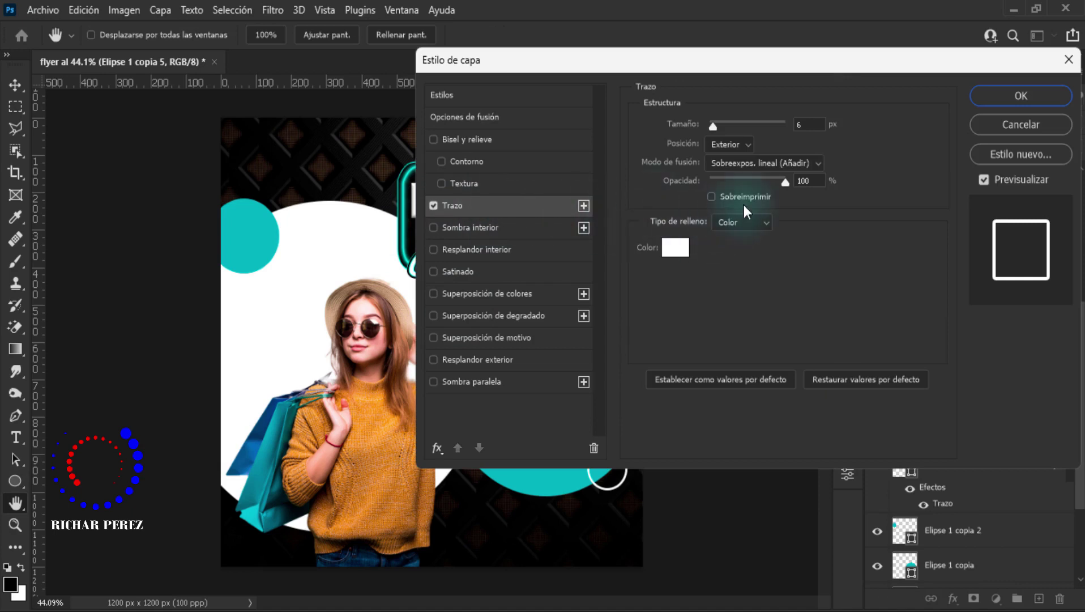
double_click(799, 125)
type("10")
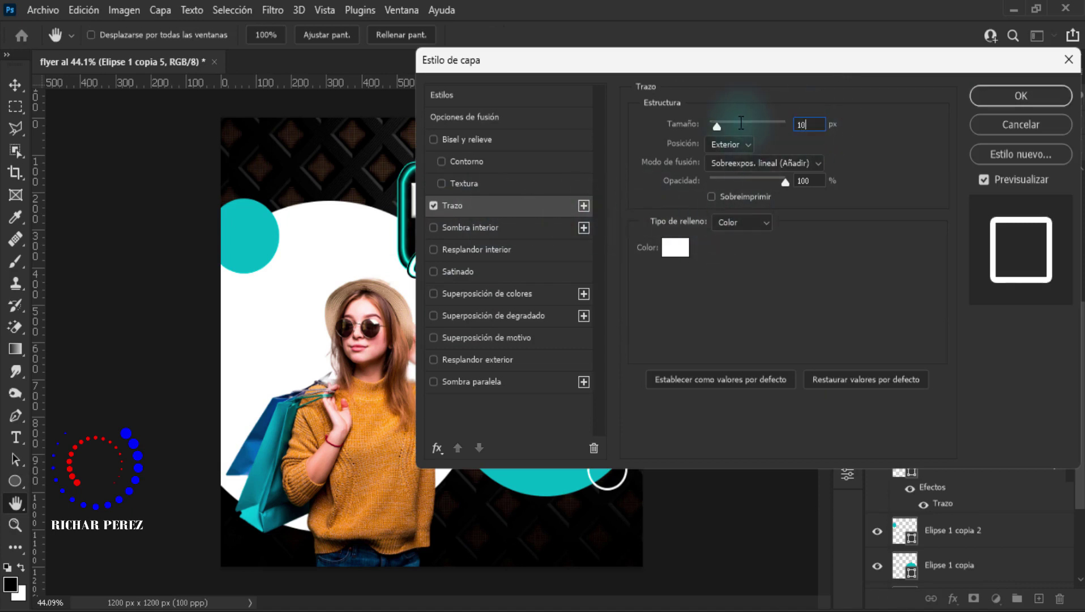
left_click(675, 248)
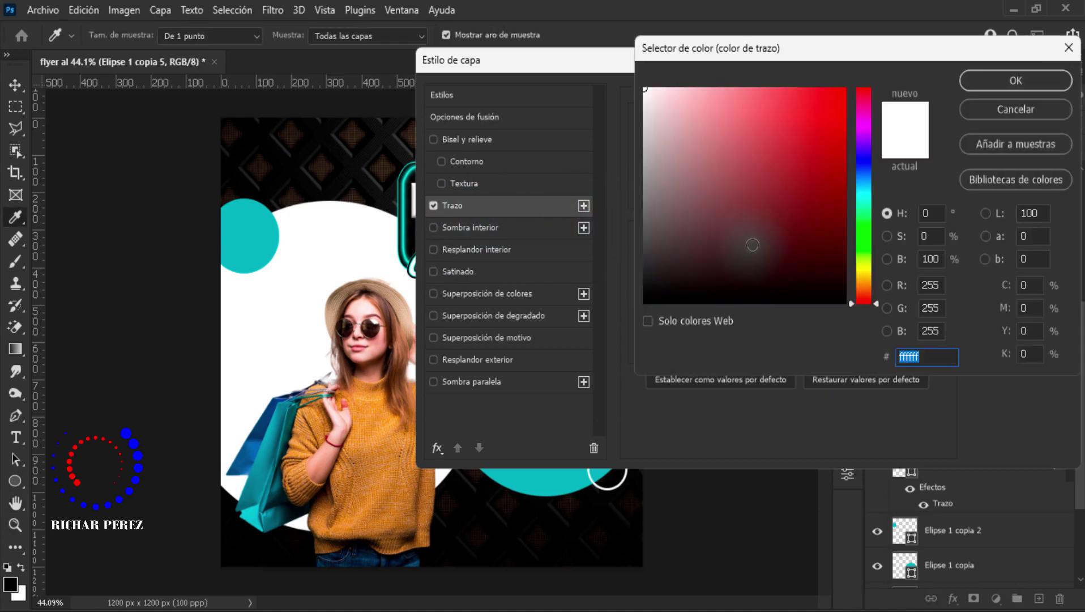
left_click(249, 235)
left_click(1016, 80)
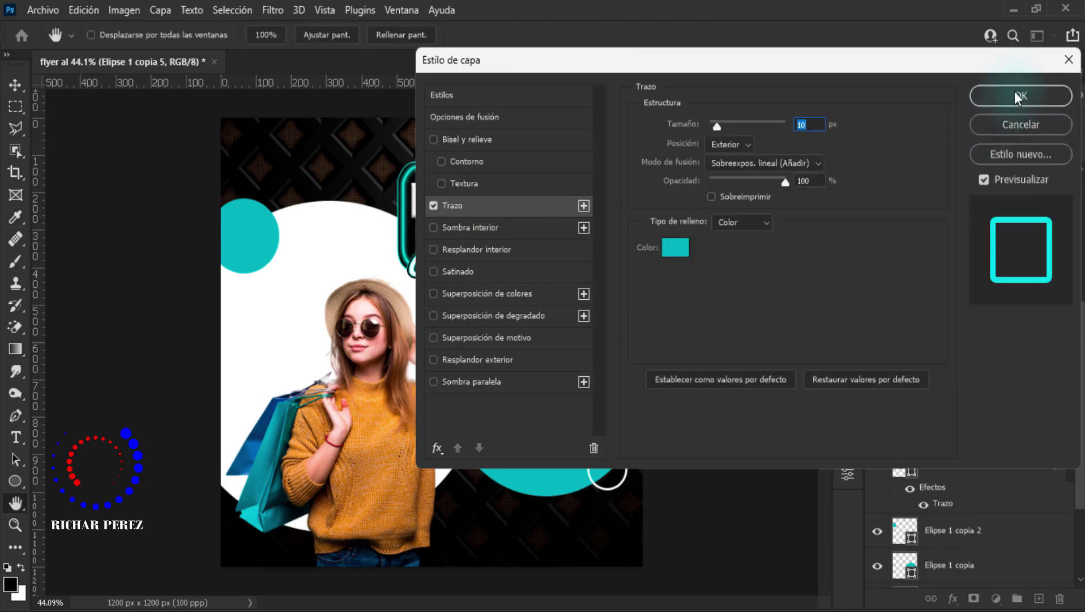
left_click(1013, 95)
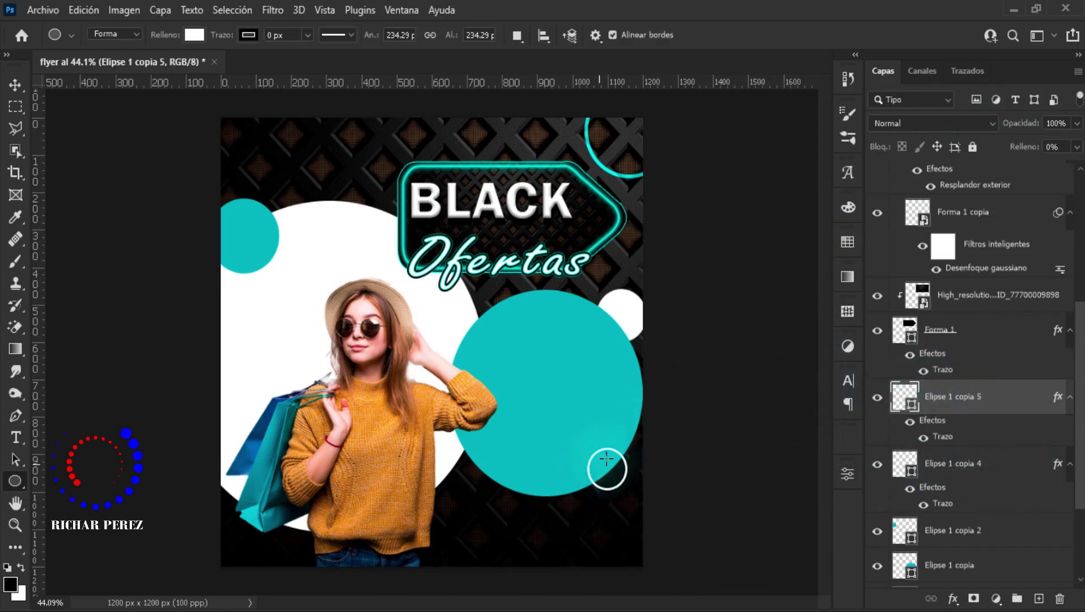
- Toggle the teal circle's visibility and add a new empty layer above it
scroll(878, 540, "down", 1)
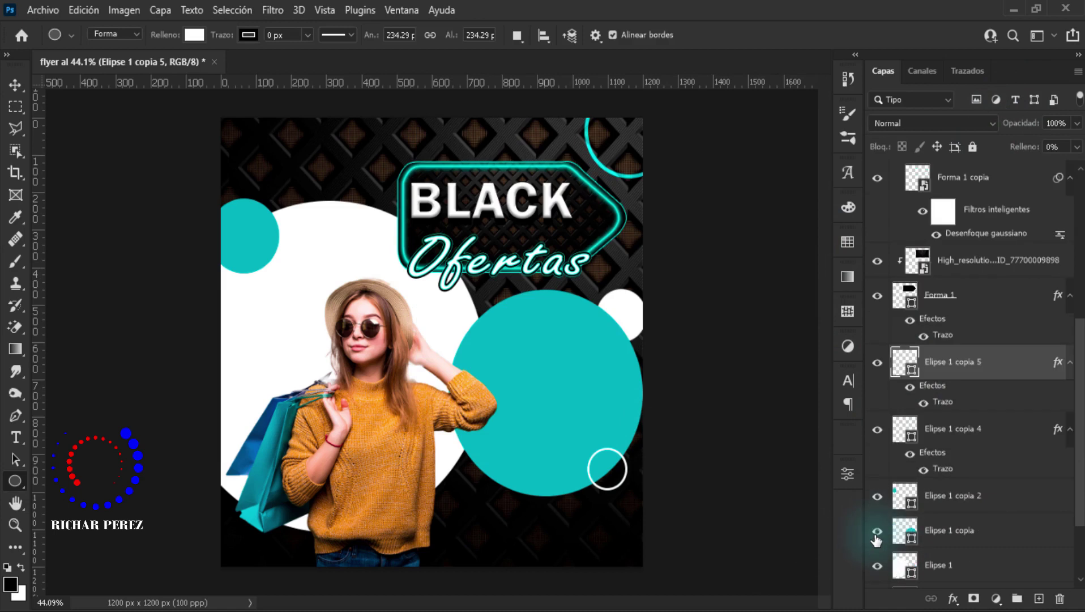
left_click(877, 532)
left_click(950, 531)
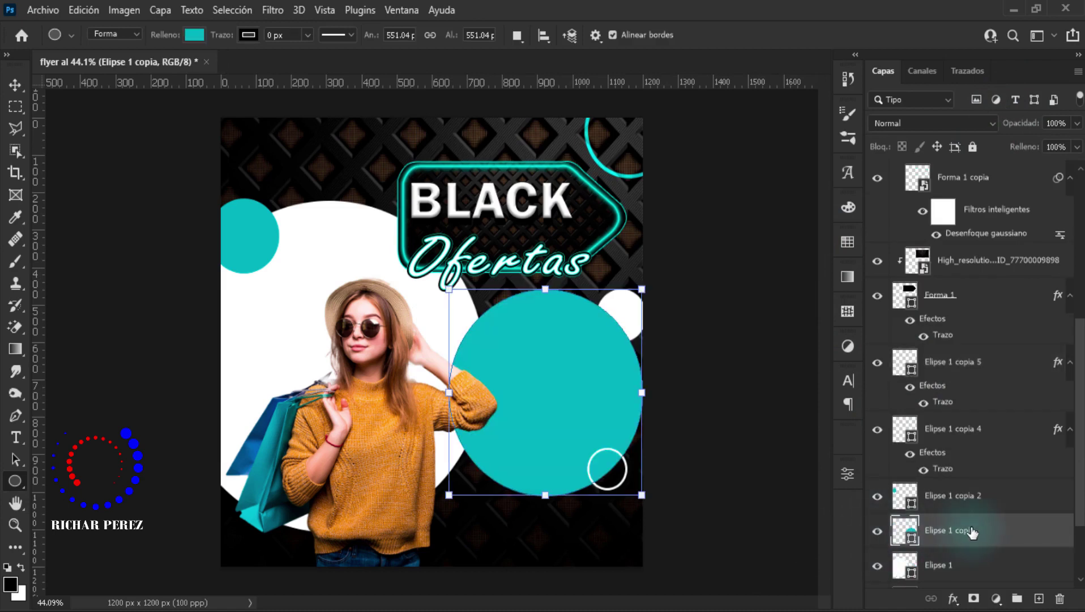
scroll(1031, 569, "down", 2)
left_click(1038, 598)
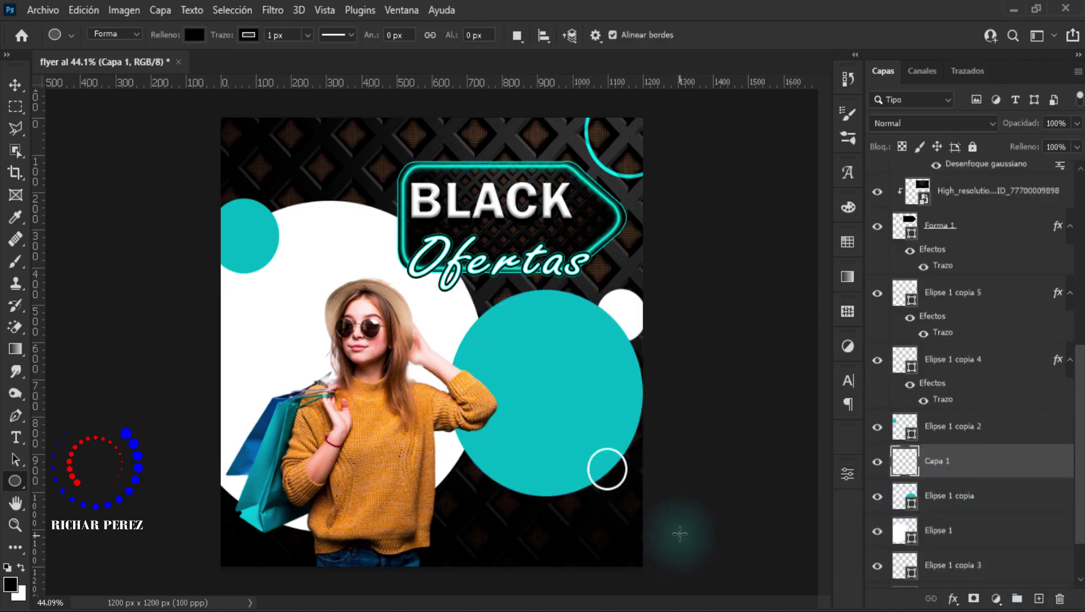
- Type the two-line slogan 'UNA SEMANA DE DESCUENTOS EXCLUSIVOS' in Franklin Gothic Demi
key("t")
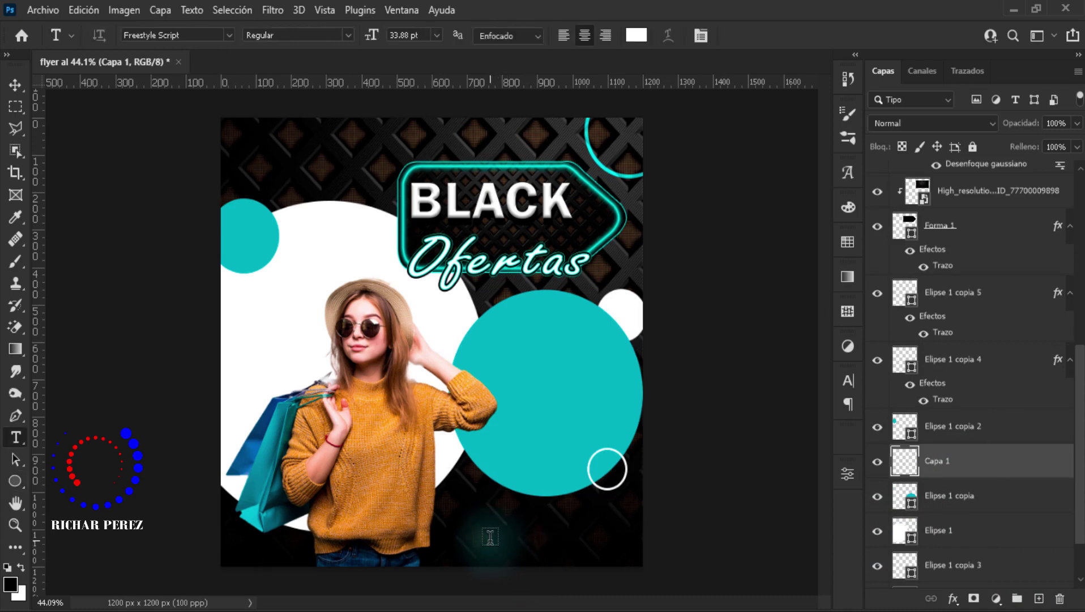
left_click(465, 492)
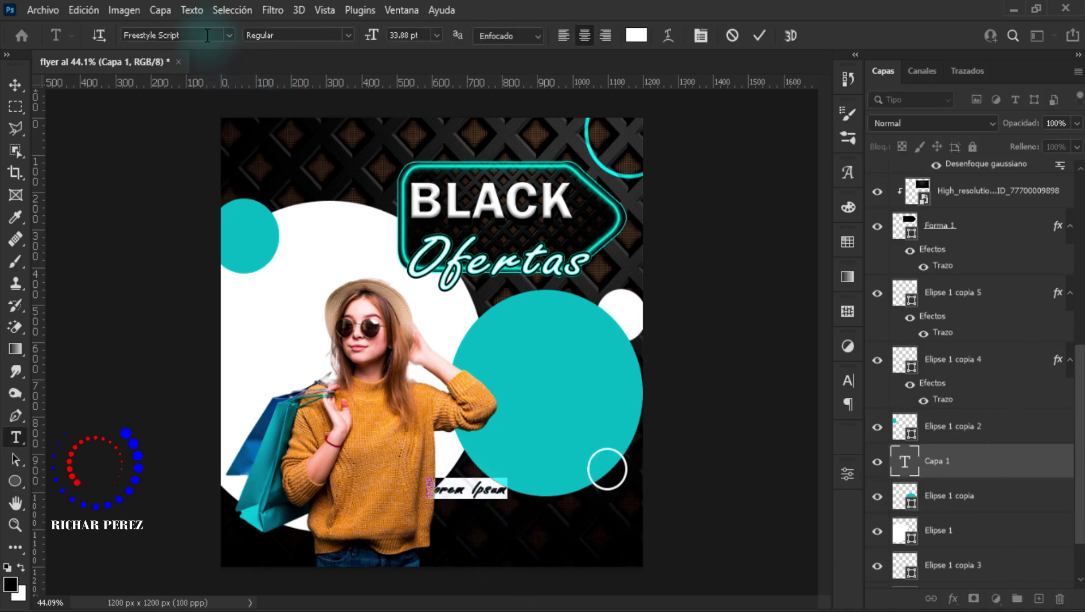
left_click(229, 35)
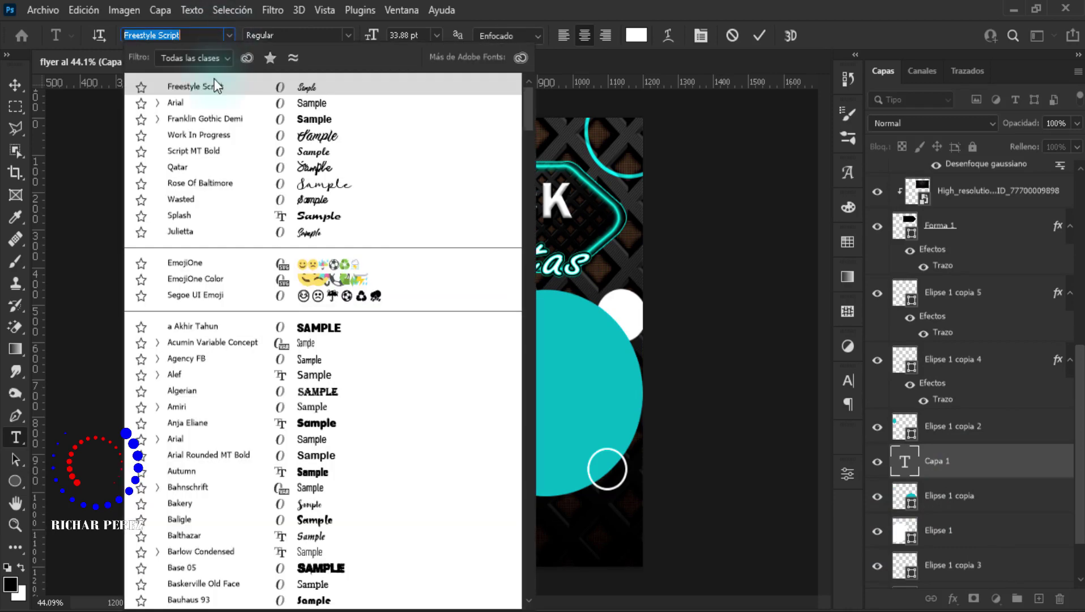
left_click(190, 117)
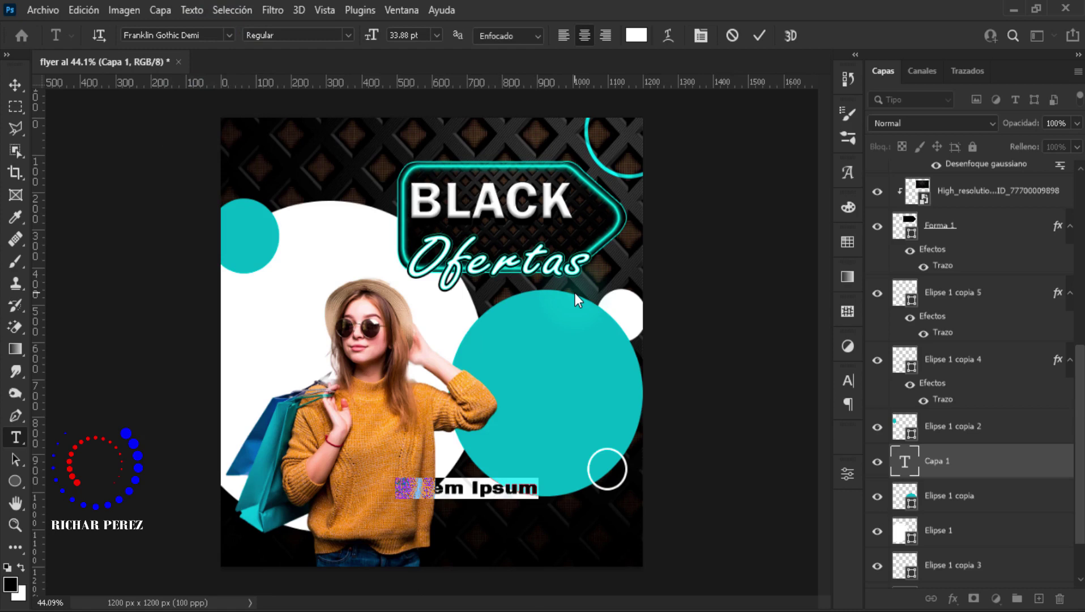
type("UNA SE")
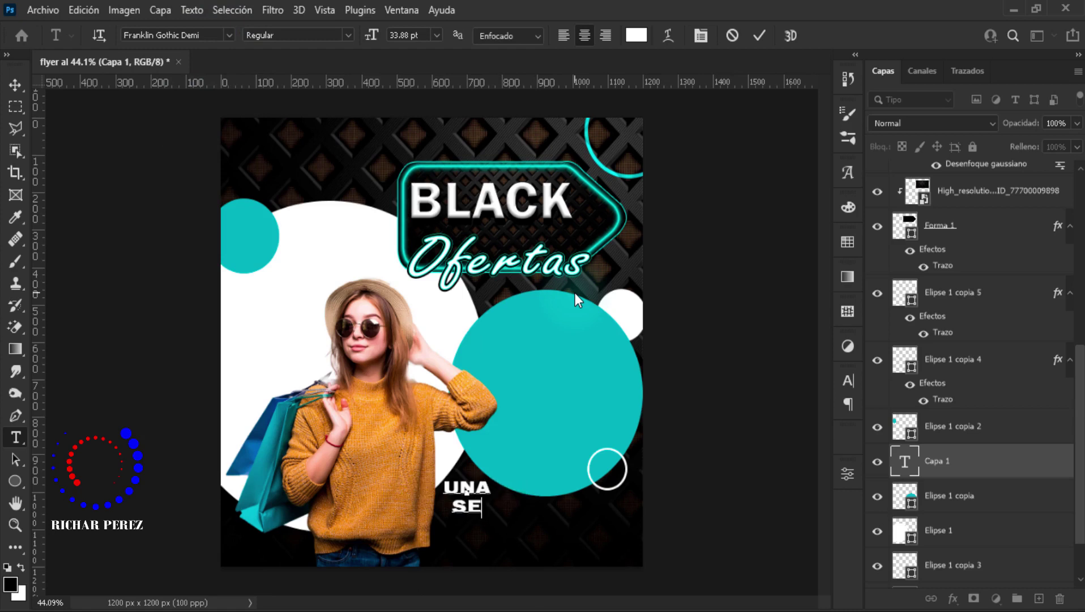
type("MANA")
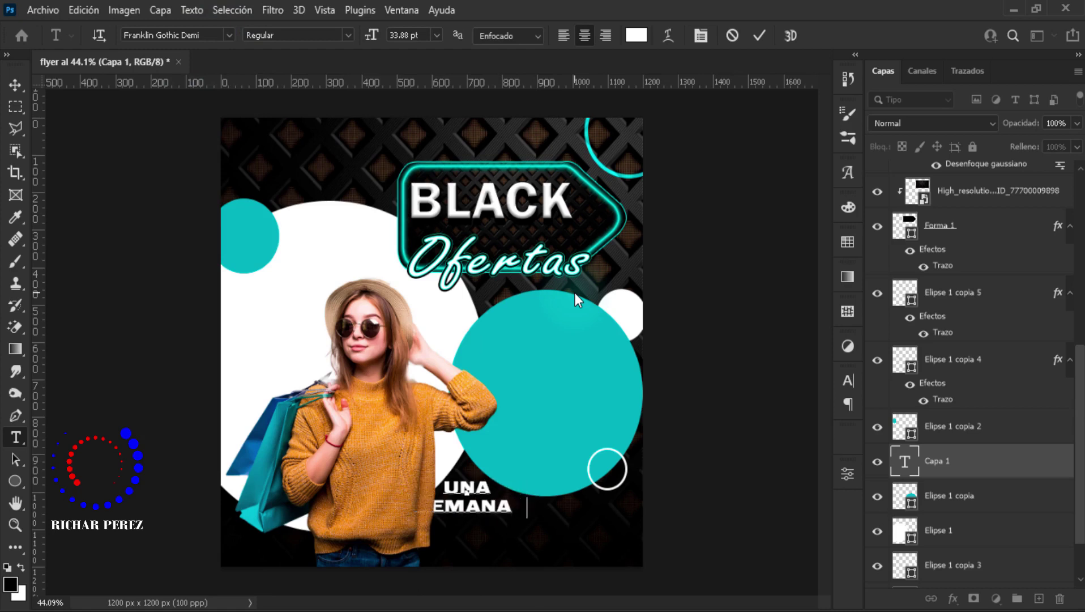
type(" DE")
key("Return")
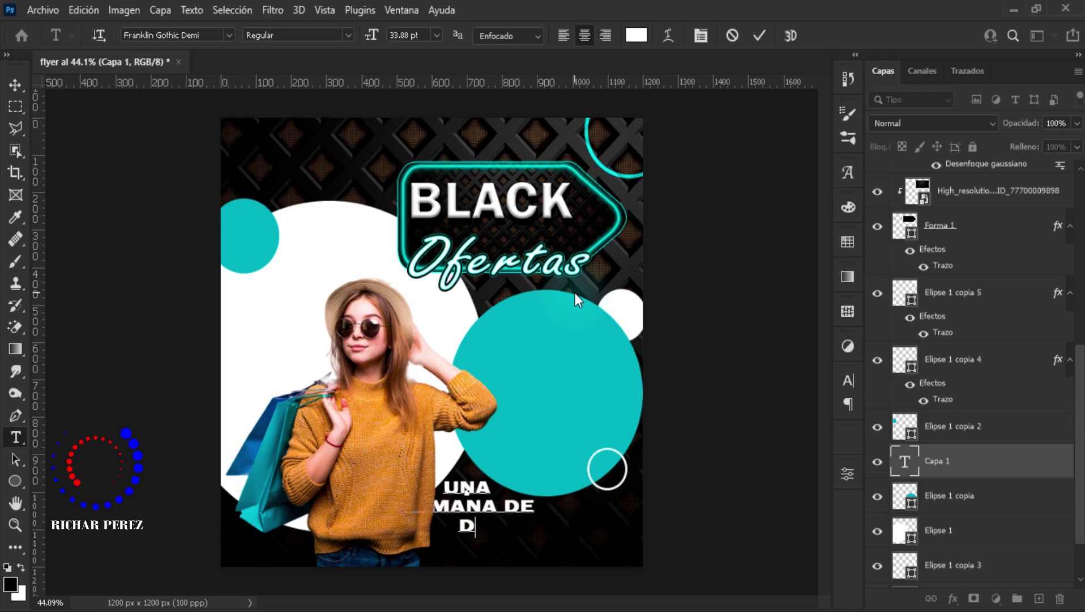
type("ESCUENTOS")
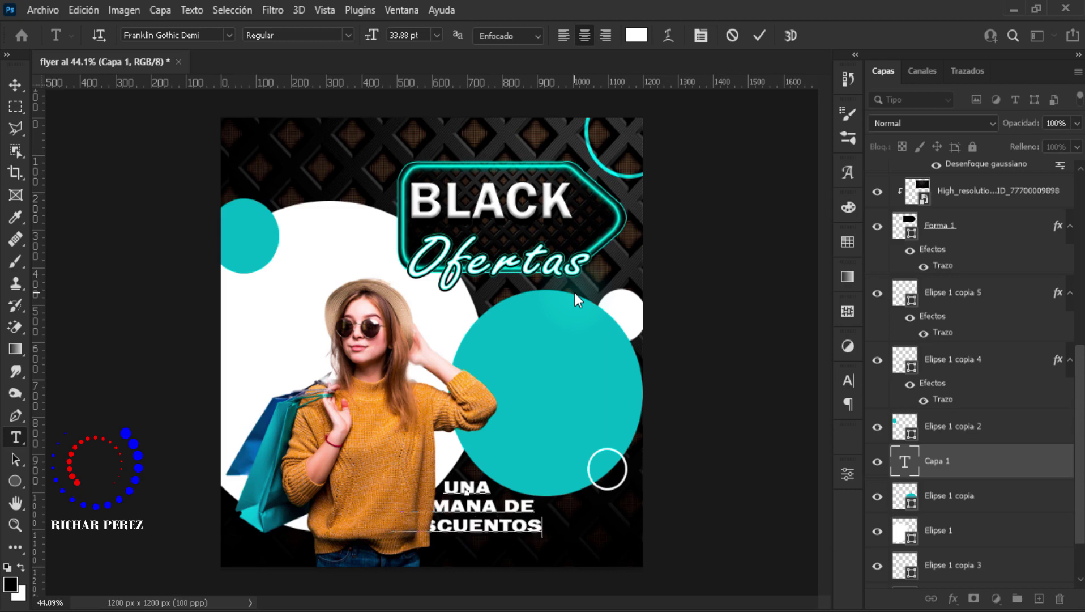
type("XCL")
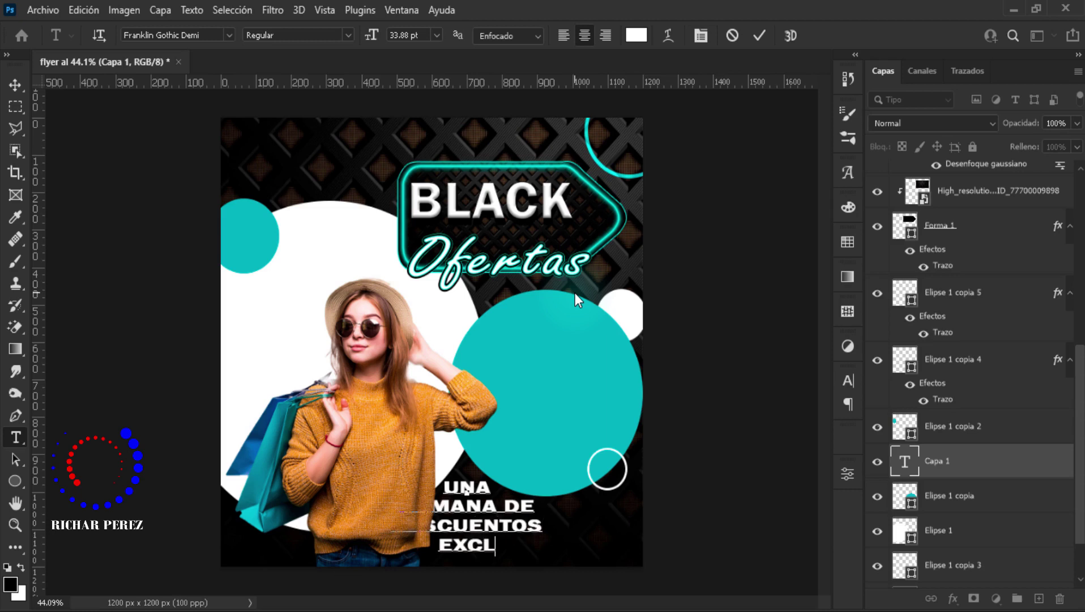
type("USIVOS")
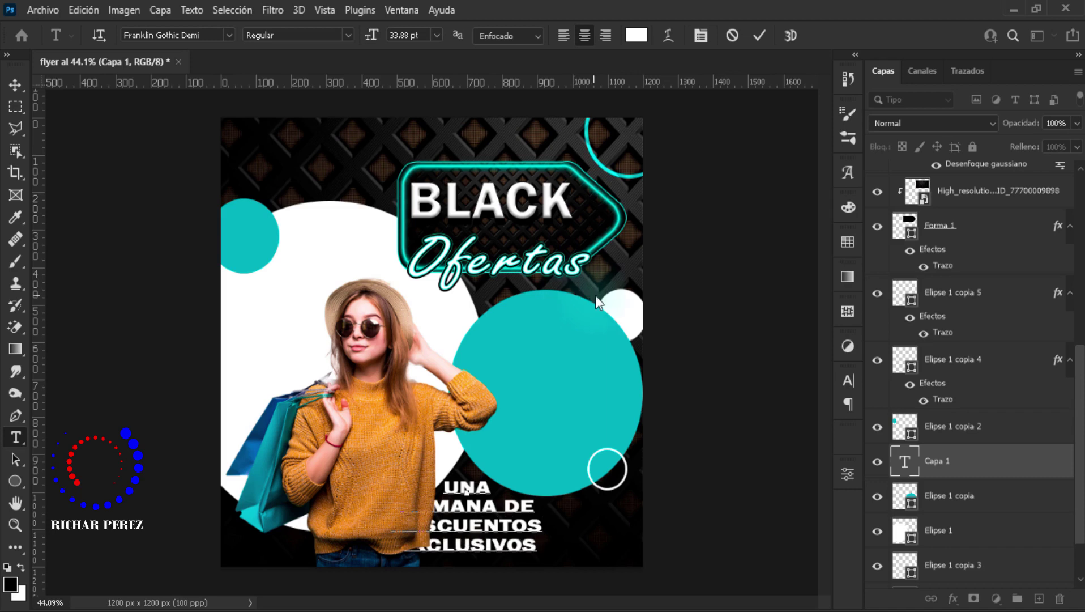
left_click(973, 476)
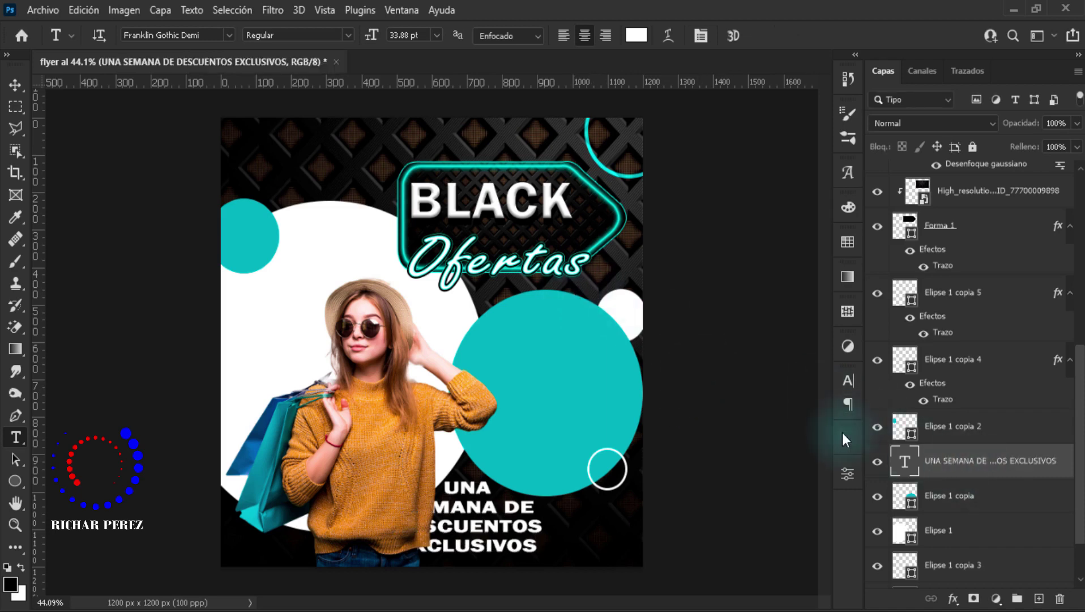
- Move the slogan onto the large teal circle and scale it to fit
key("ctrl+t")
mouse_move(487, 518)
left_mouse_down()
mouse_move(605, 384)
mouse_move(593, 375)
left_mouse_up()
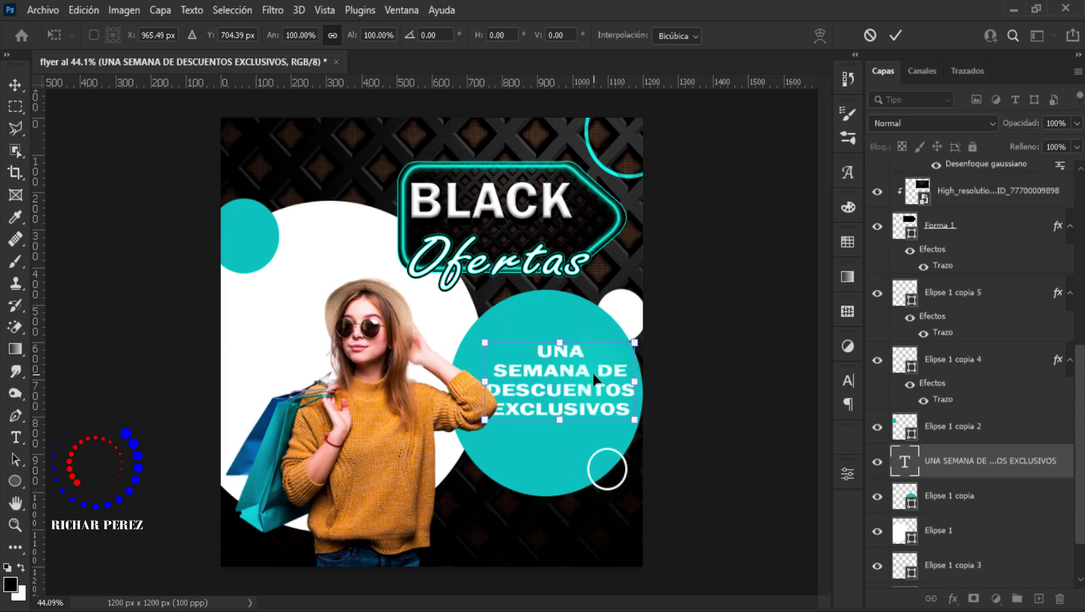
left_click_drag(489, 384, 499, 381)
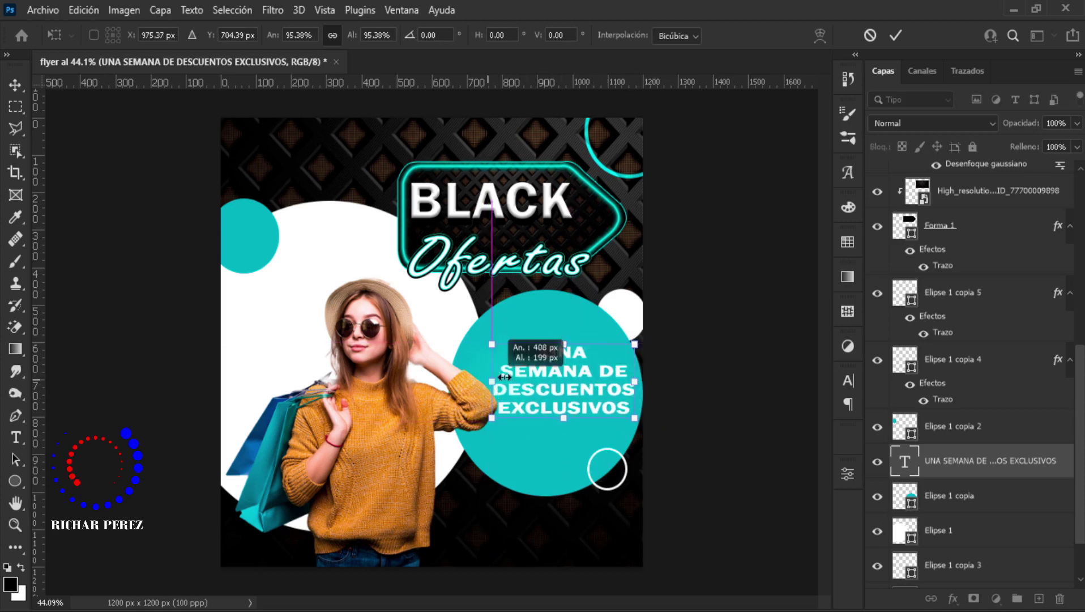
left_click_drag(566, 378, 563, 365)
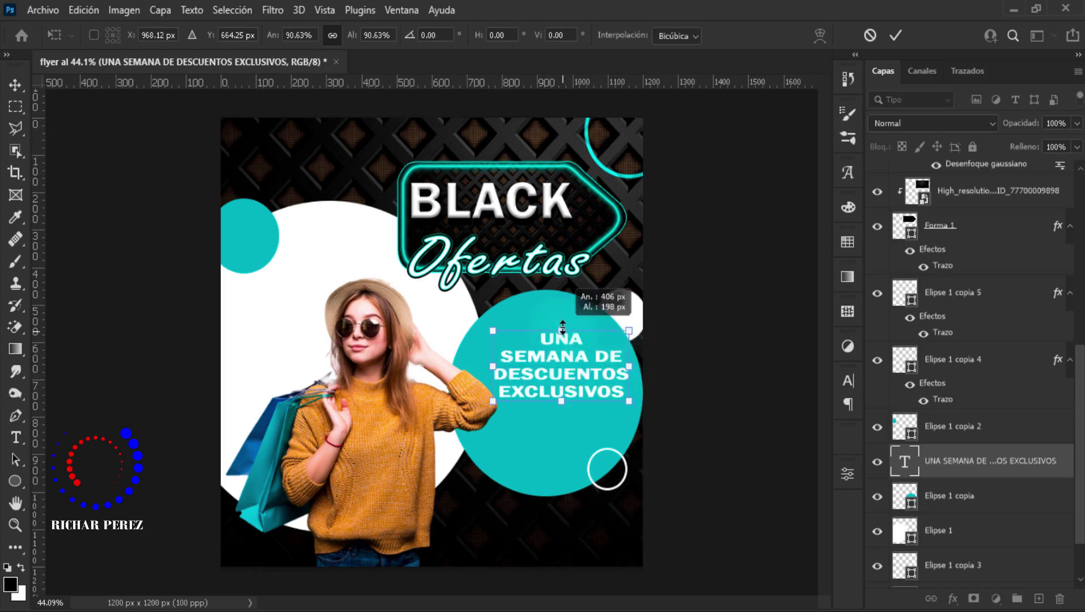
left_click_drag(562, 330, 562, 324)
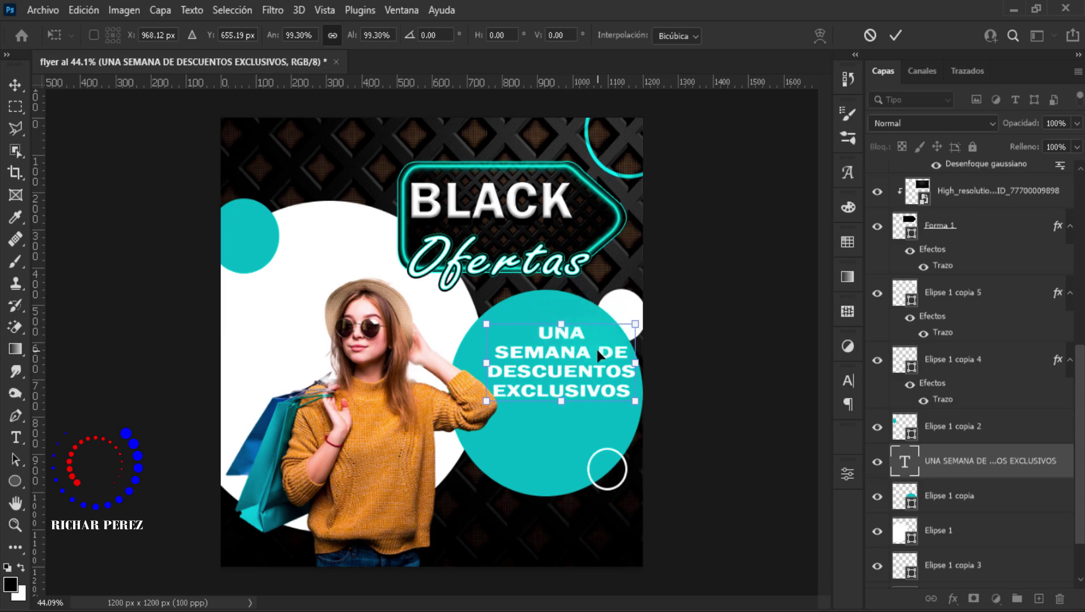
key("Return")
key("t")
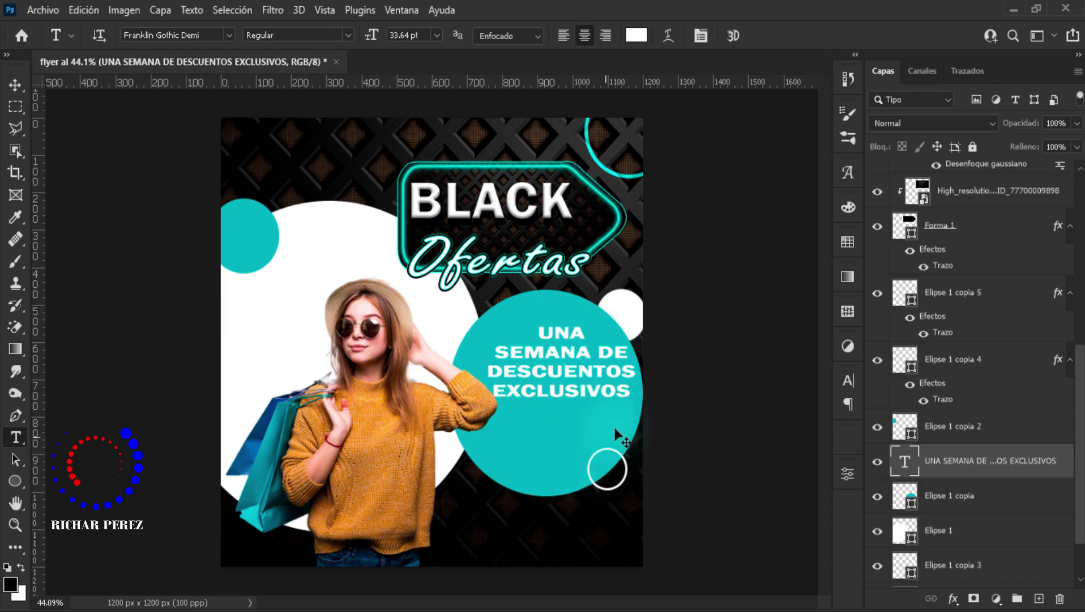
- Shrink the slogan to about 92% and nudge it slightly left
key("ctrl+t")
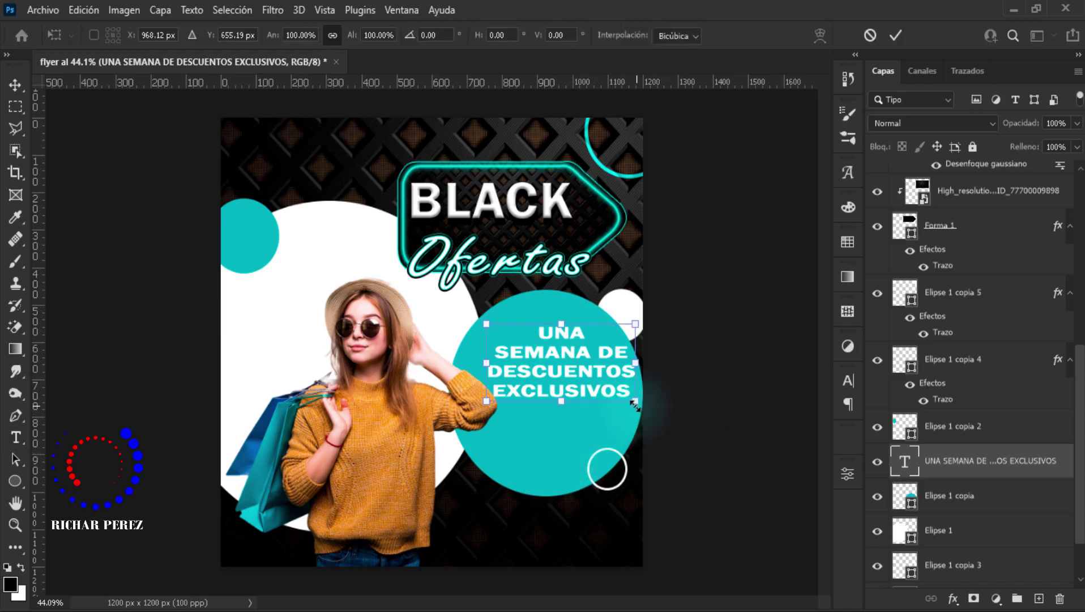
left_click_drag(635, 403, 630, 402)
key("Left")
key("Left")
key("Left")
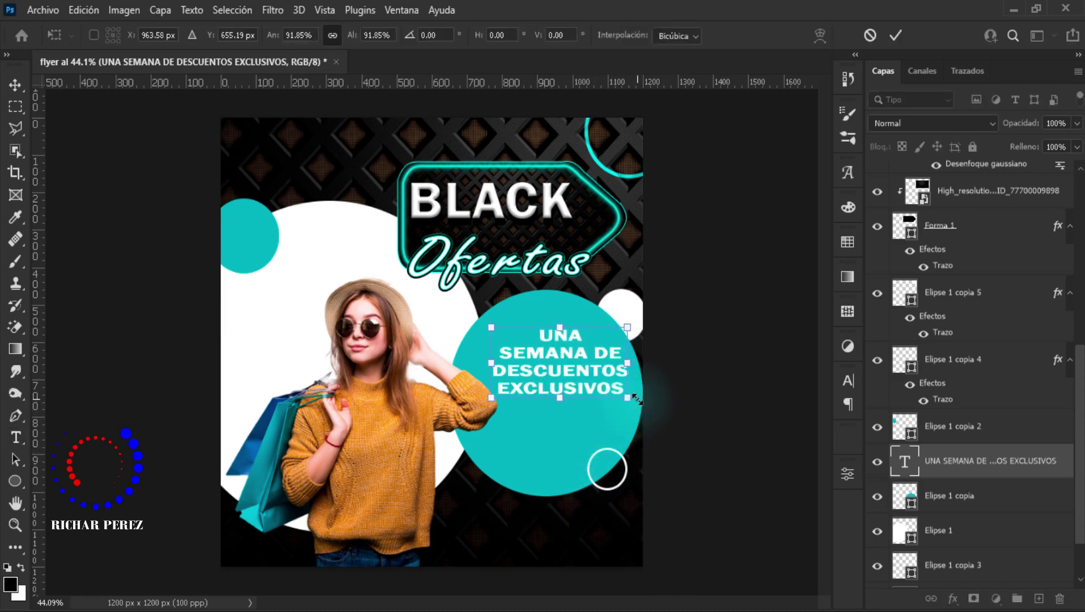
key("Left")
key("Left")
key("Left")
key("Left")
key("Left")
key("Left")
key("Left")
key("Left")
key("Left")
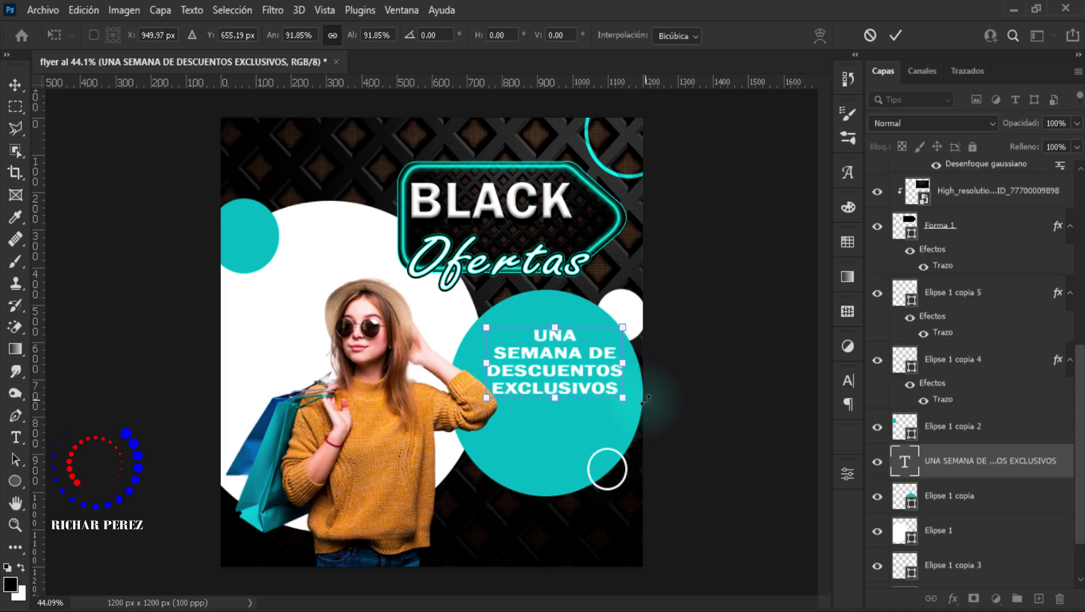
key("Return")
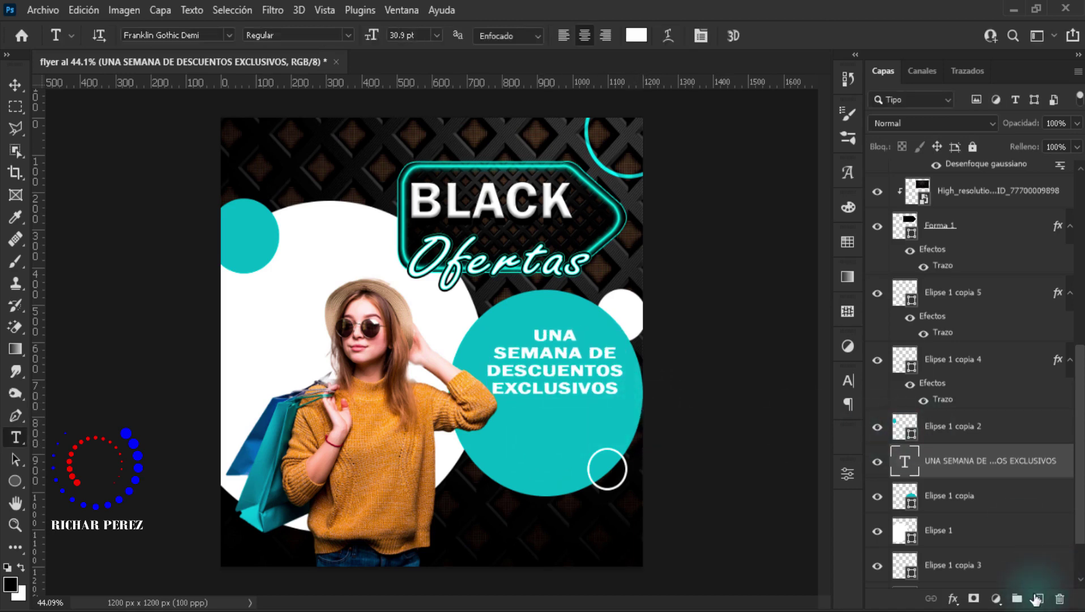
- Add a white '50' below the slogan and enlarge it about 320%
left_click(1039, 598)
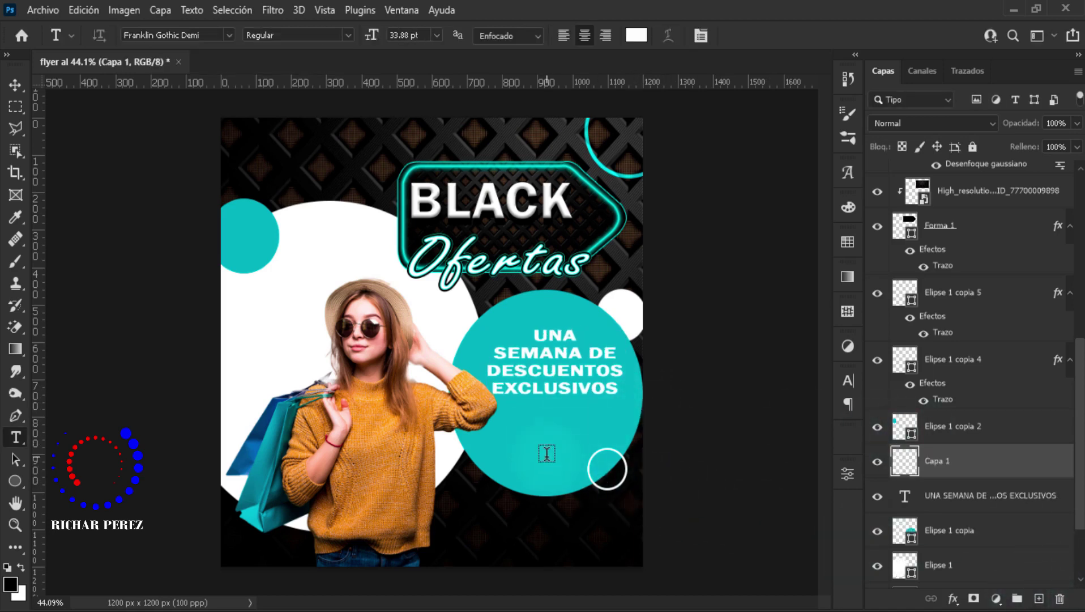
left_click(526, 437)
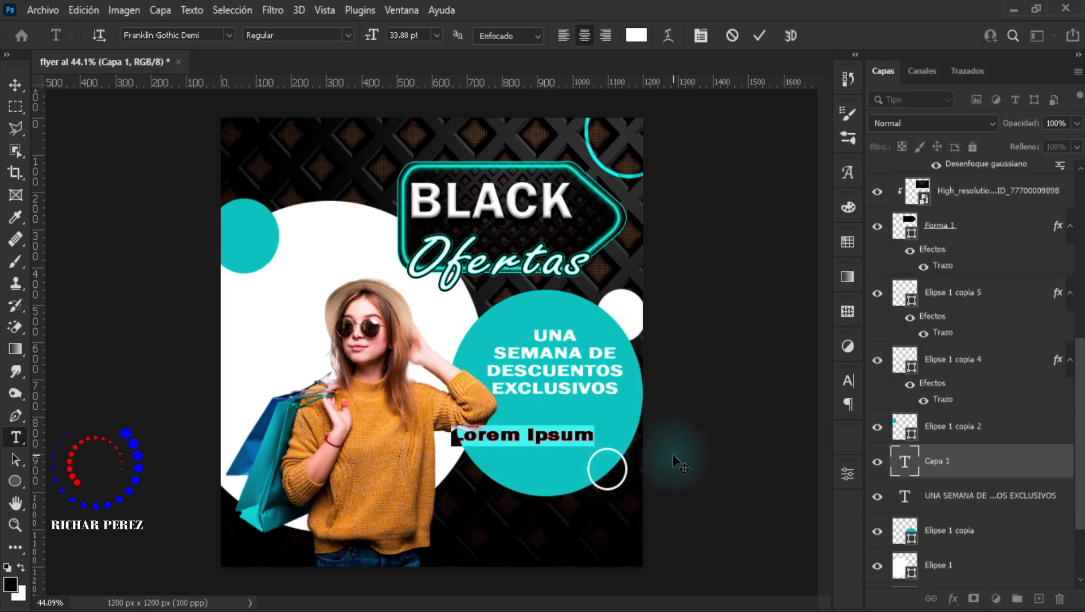
type("50")
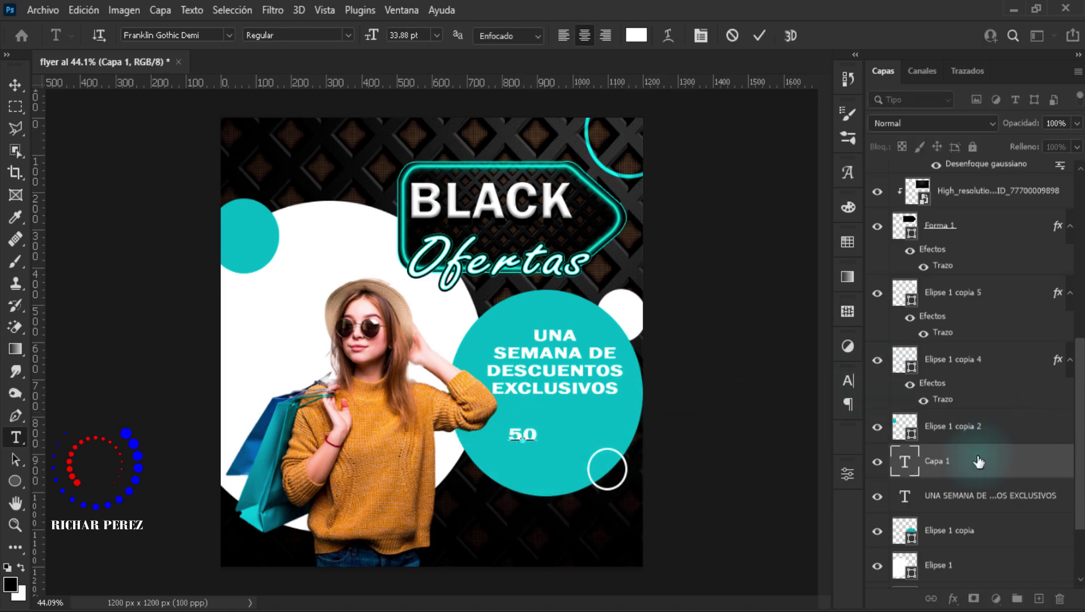
left_click(970, 467)
key("ctrl+t")
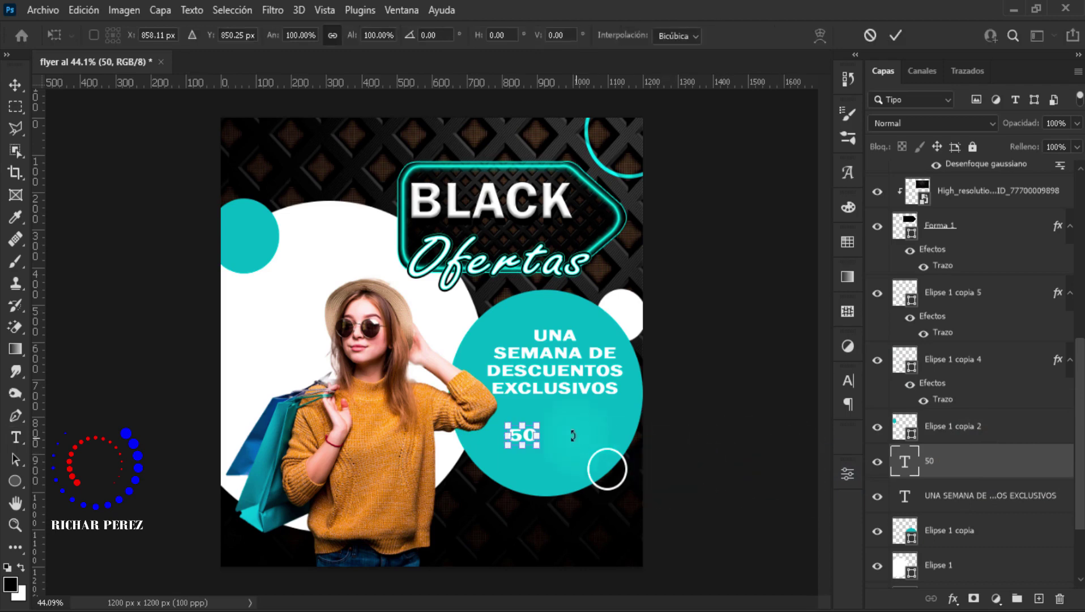
mouse_move(538, 423)
left_mouse_down()
mouse_move(595, 390)
mouse_move(617, 407)
left_mouse_up()
scroll(595, 390, "up", 3)
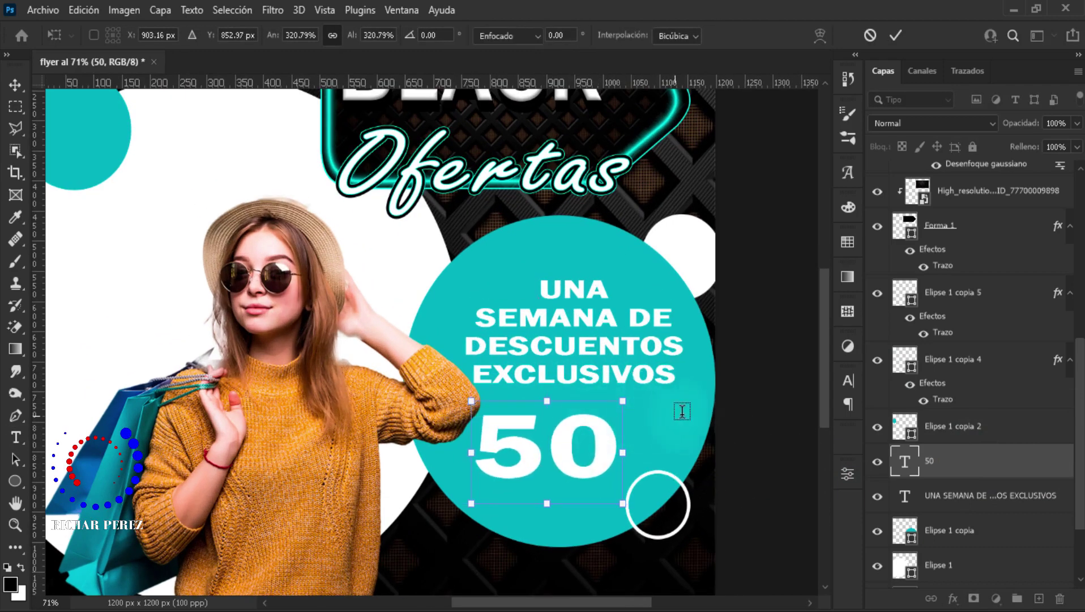
key("Return")
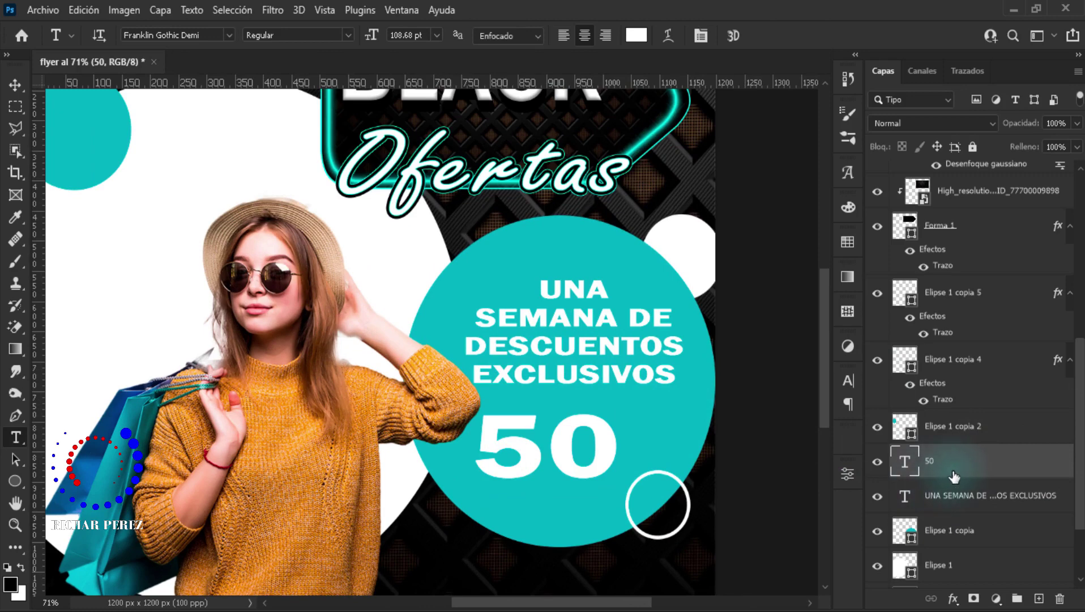
- Add a stroke style to the 50 and set its fill to 0%
right_click(955, 472)
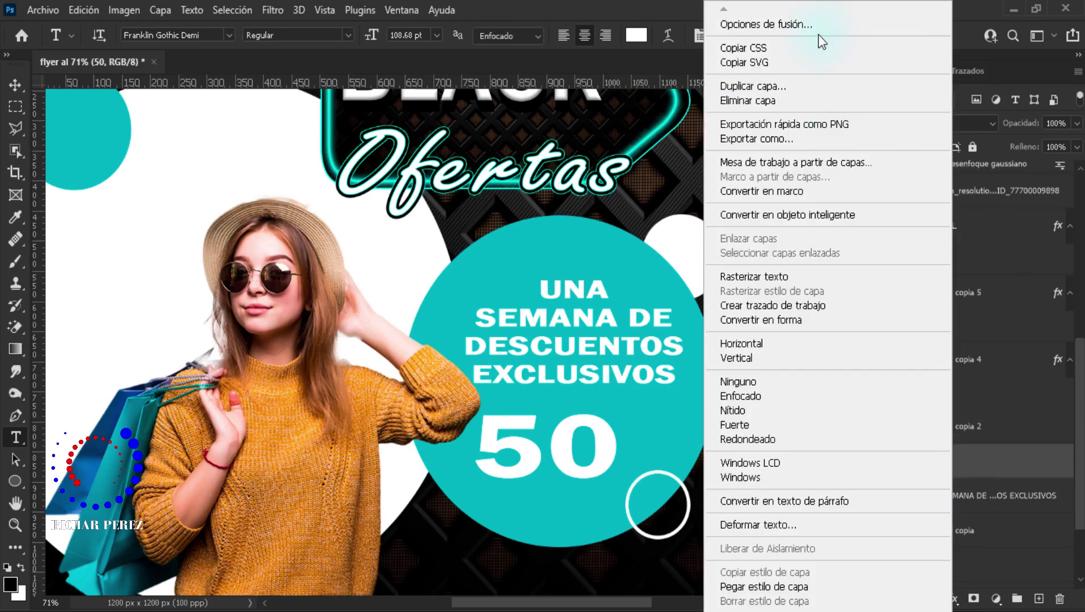
key("Escape")
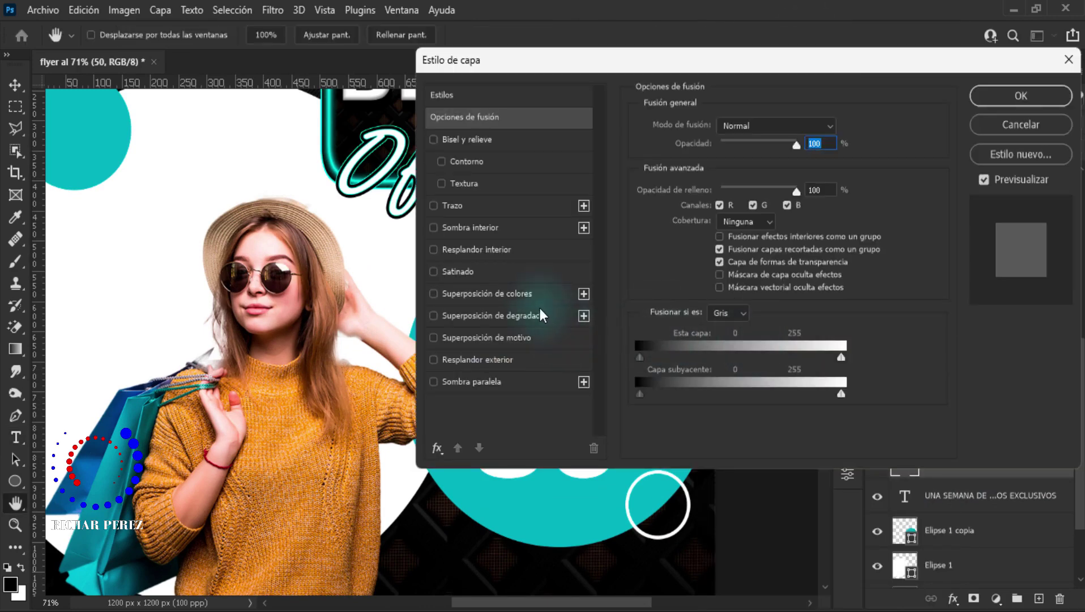
left_click(466, 209)
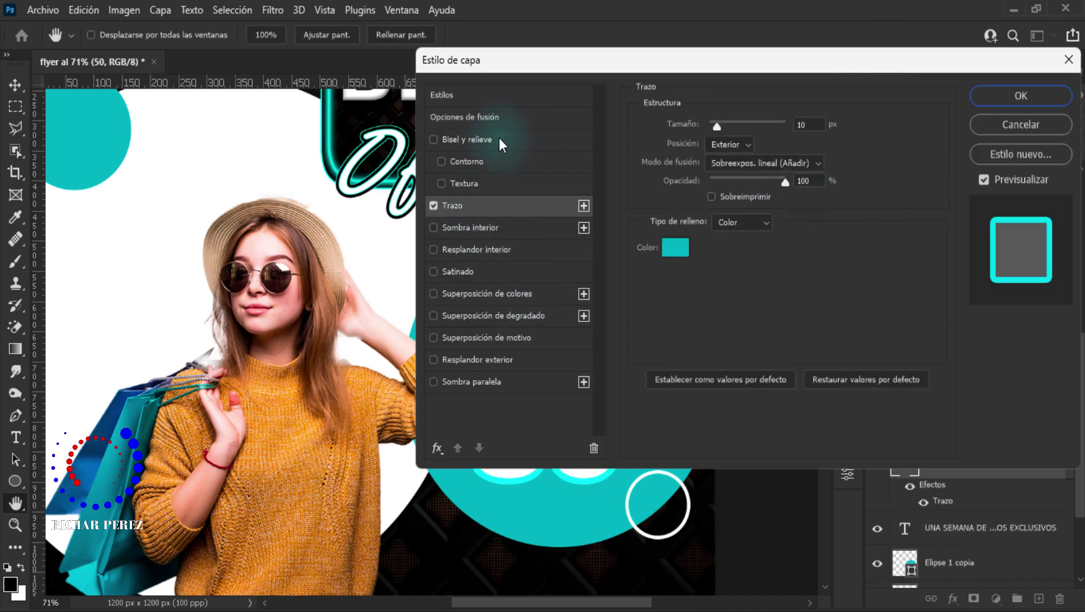
left_click(484, 118)
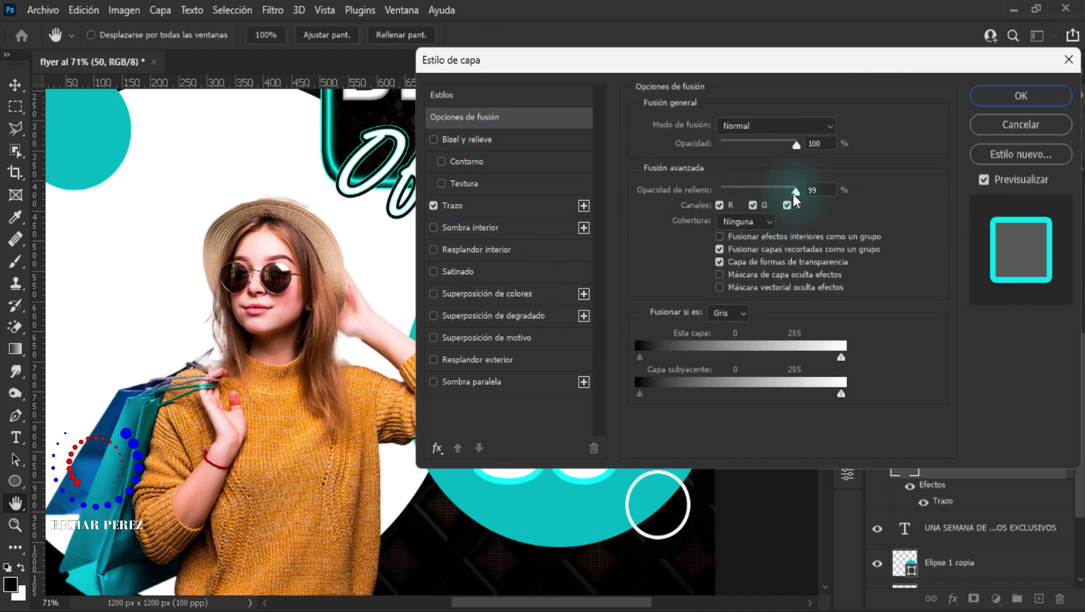
left_click_drag(794, 192, 676, 193)
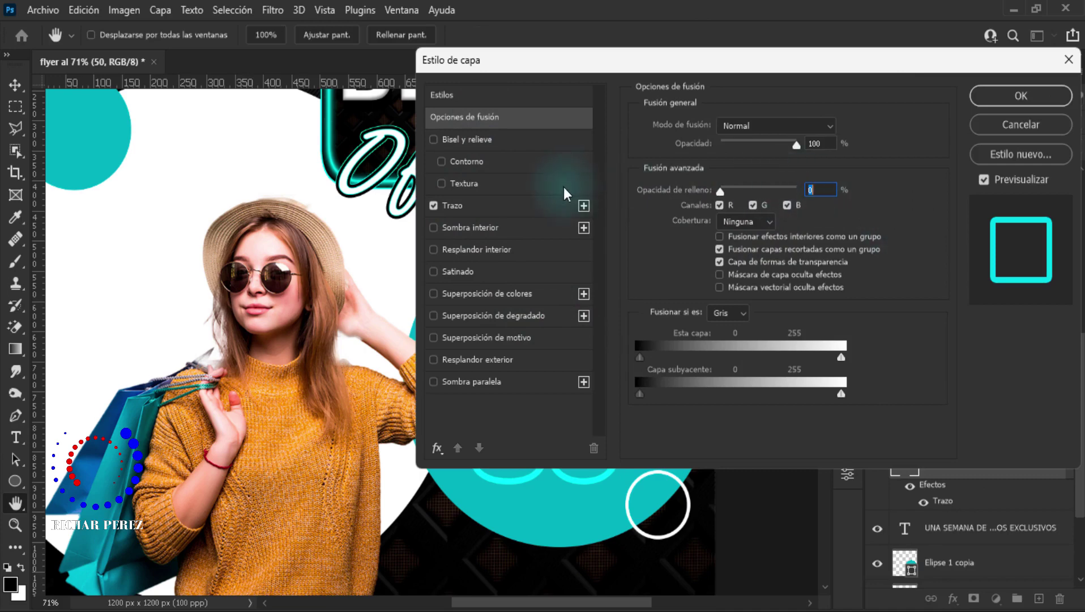
- Set the 50's outside stroke to white (ffffff) at 5 px
left_click(507, 211)
left_click(675, 247)
type("ffffff")
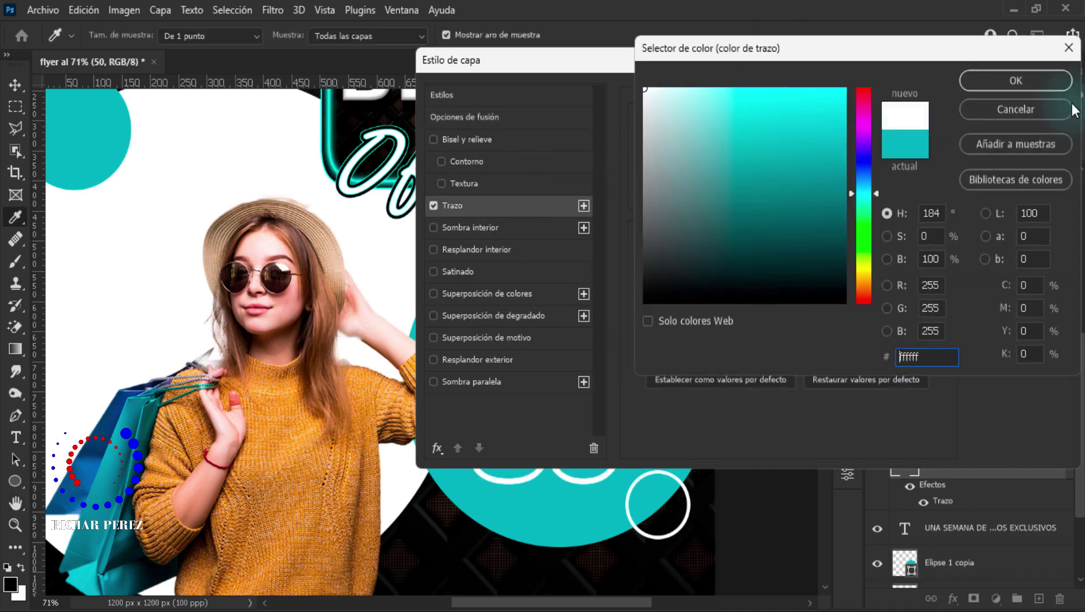
left_click(1018, 79)
left_click_drag(785, 58, 946, 57)
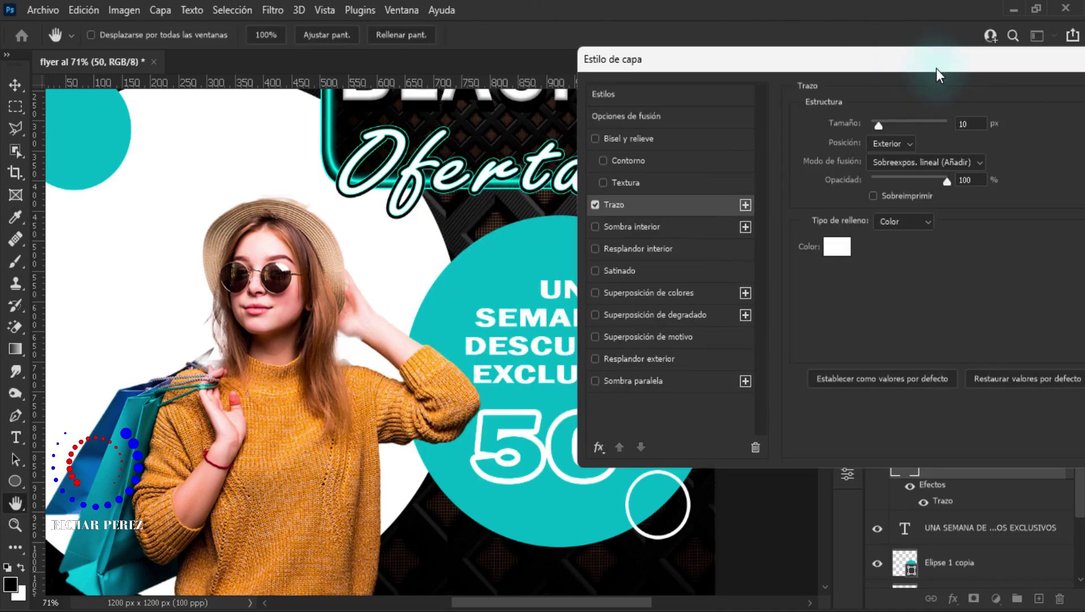
double_click(970, 123)
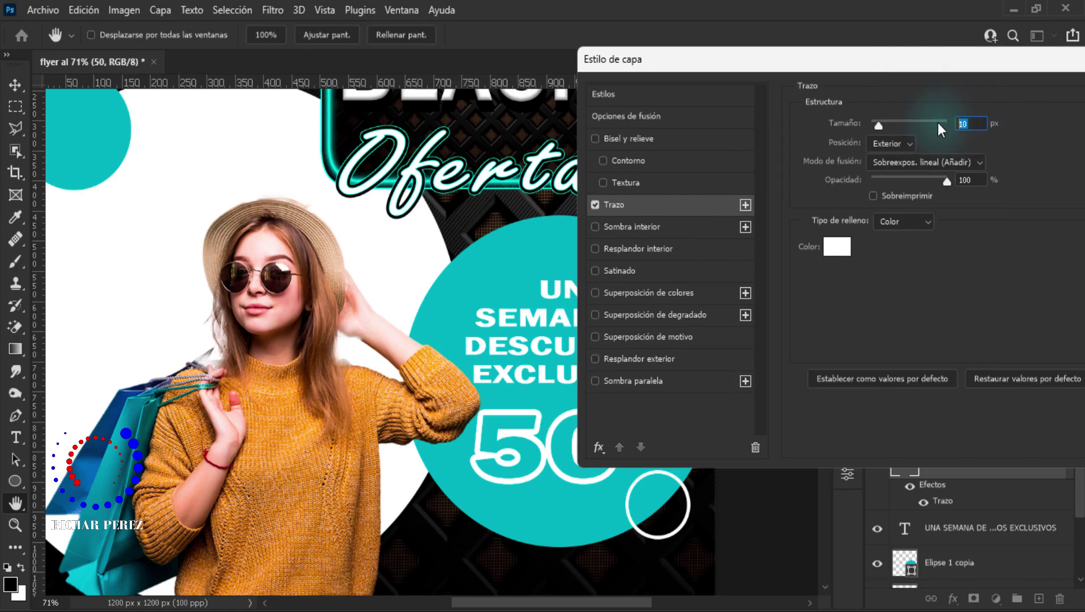
type("5")
left_click_drag(980, 56, 813, 55)
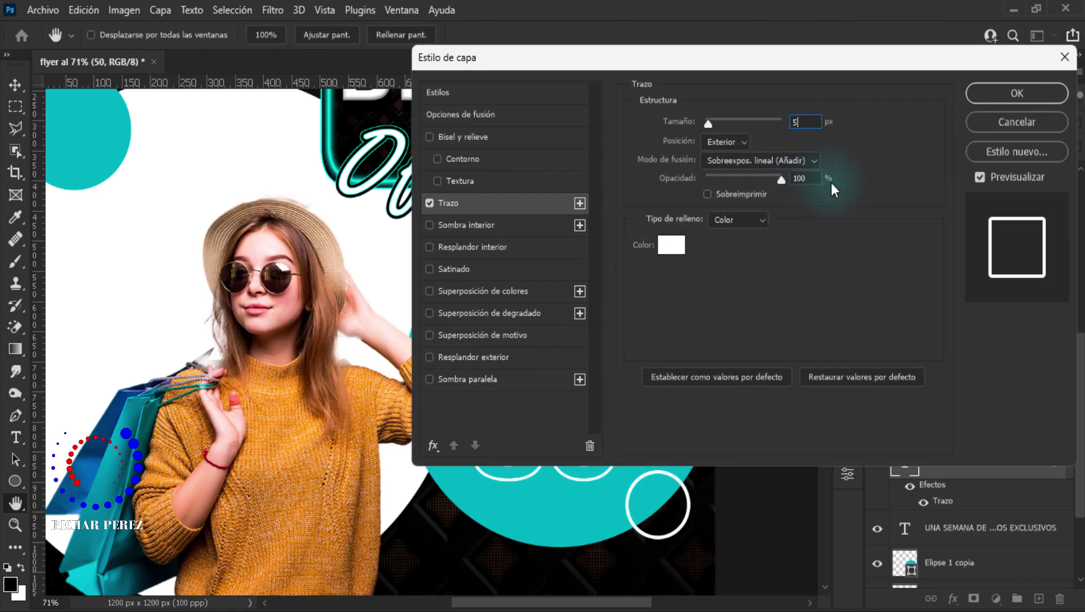
left_click(1012, 98)
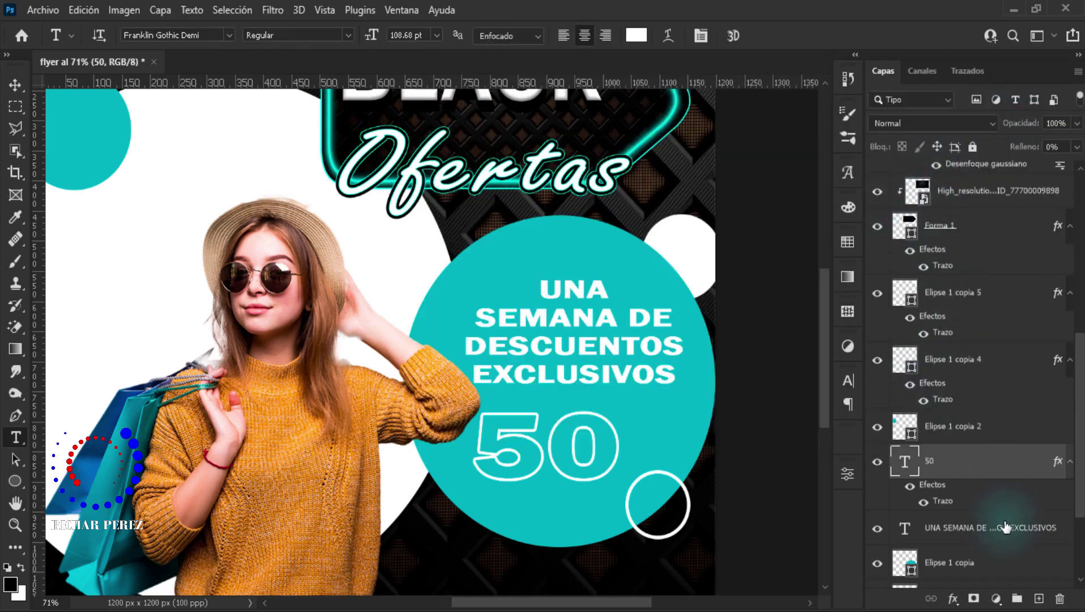
- Add a '%' sign at the 50's upper right, enlarged to about 136.5%
left_click(1040, 599)
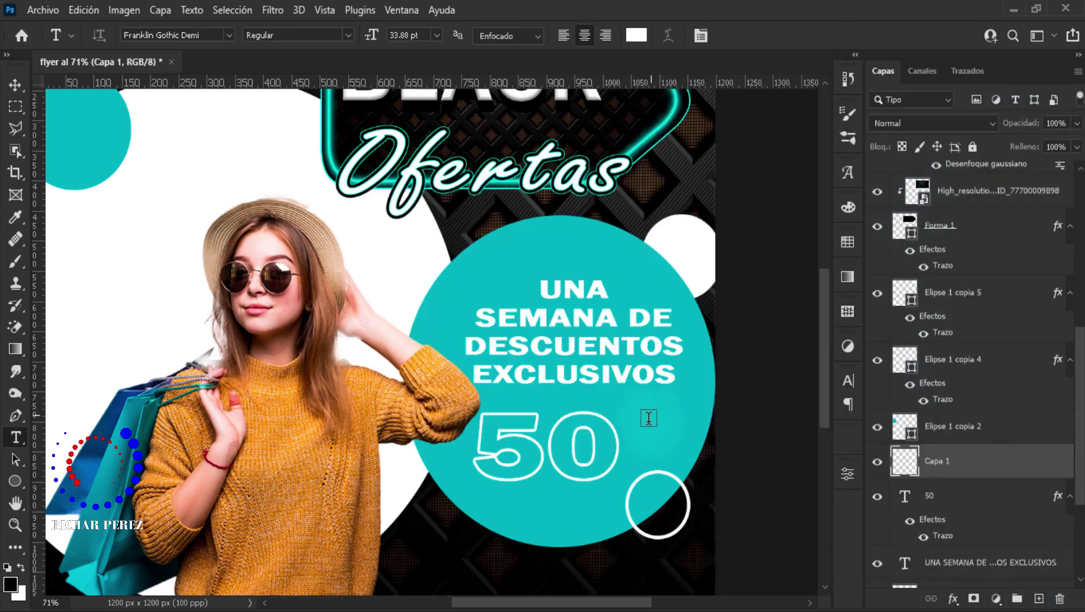
left_click(646, 422)
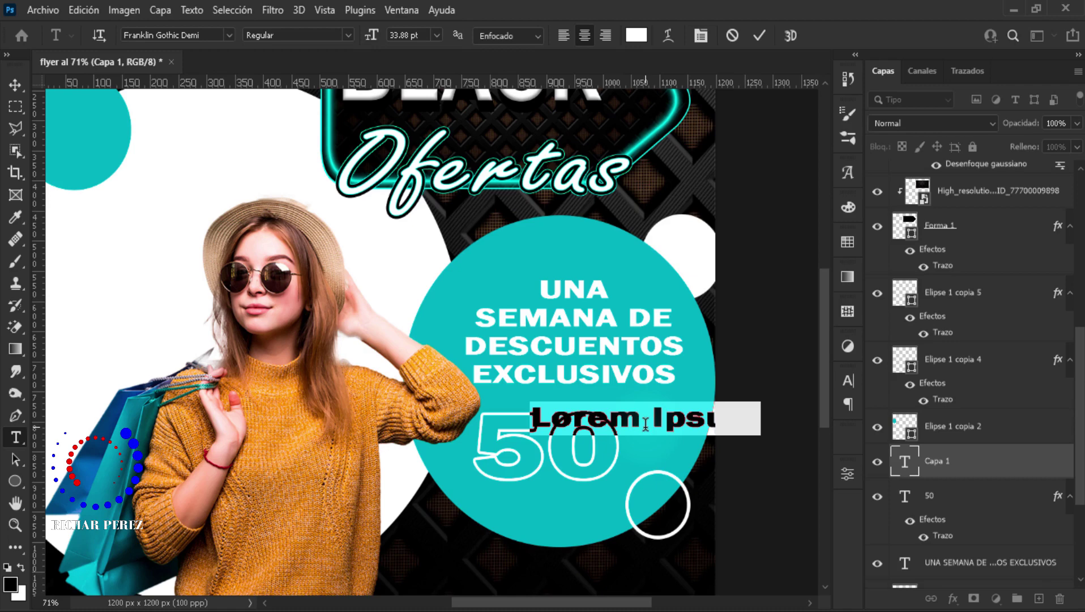
type("%")
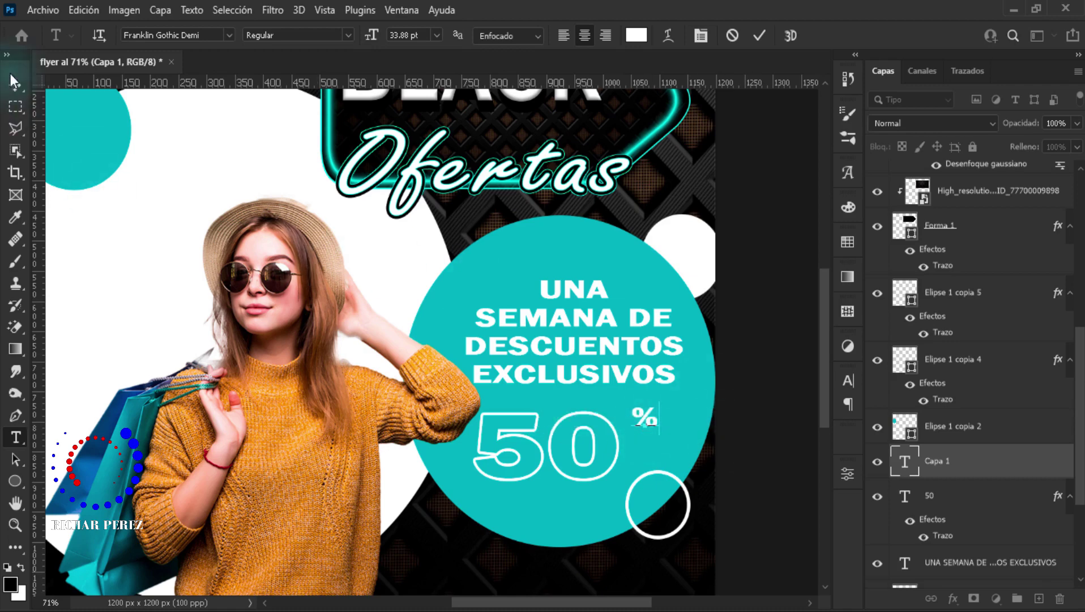
left_click(22, 90)
key("ctrl+t")
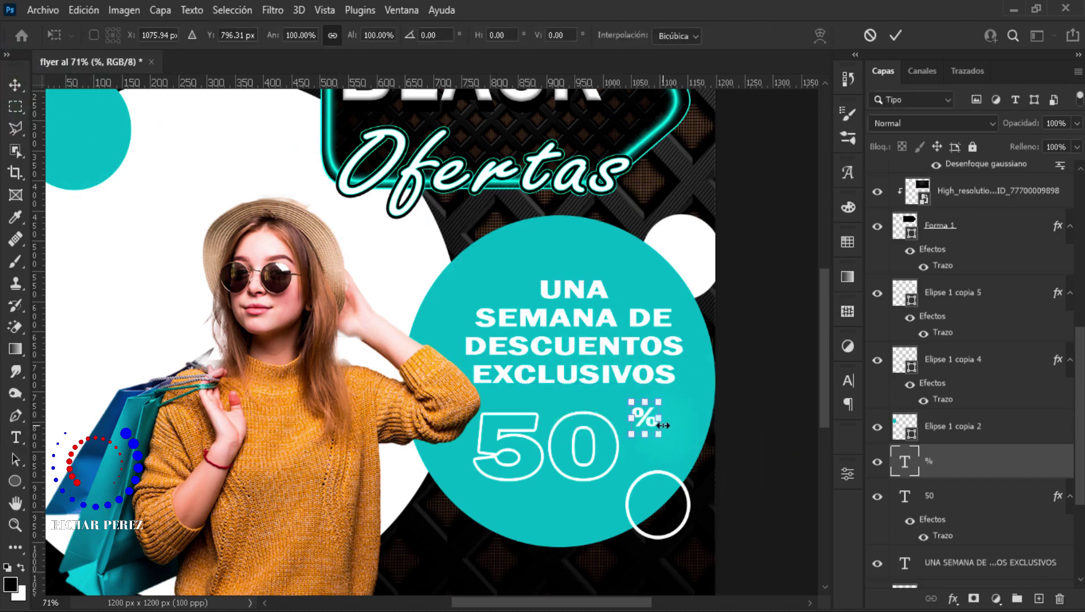
mouse_move(654, 438)
left_mouse_down()
mouse_move(680, 448)
mouse_move(658, 438)
mouse_move(665, 454)
mouse_move(653, 436)
left_mouse_up()
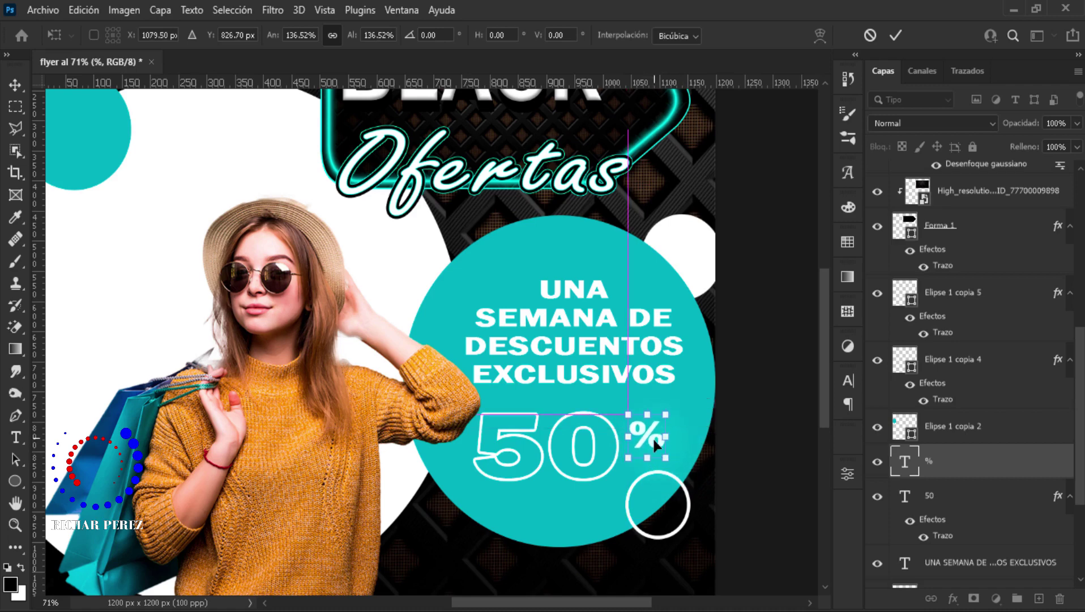
key("Return")
scroll(650, 459, "down", 1)
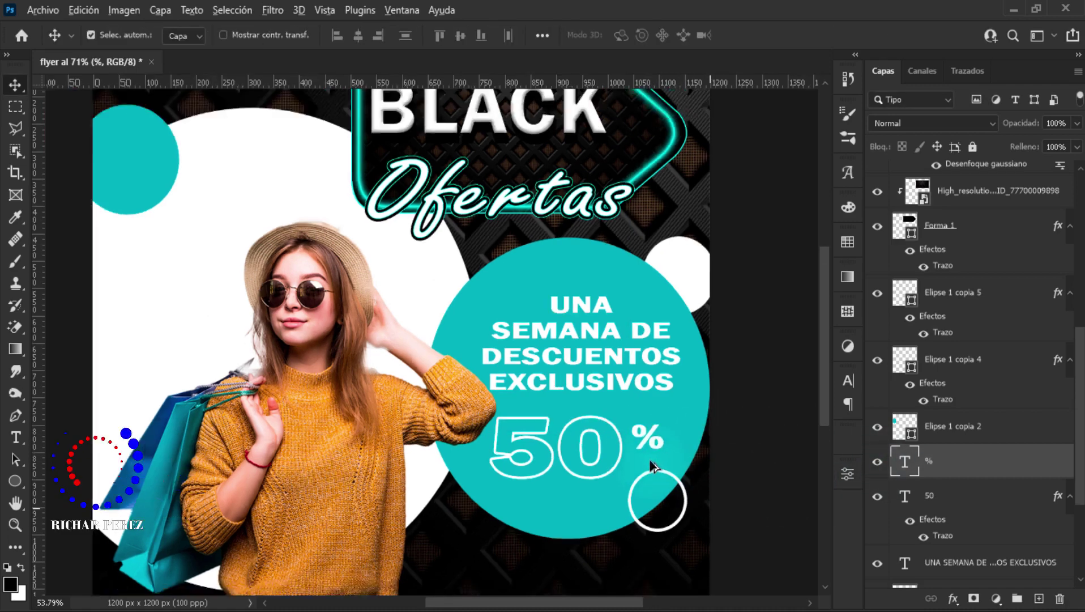
scroll(649, 453, "down", 1)
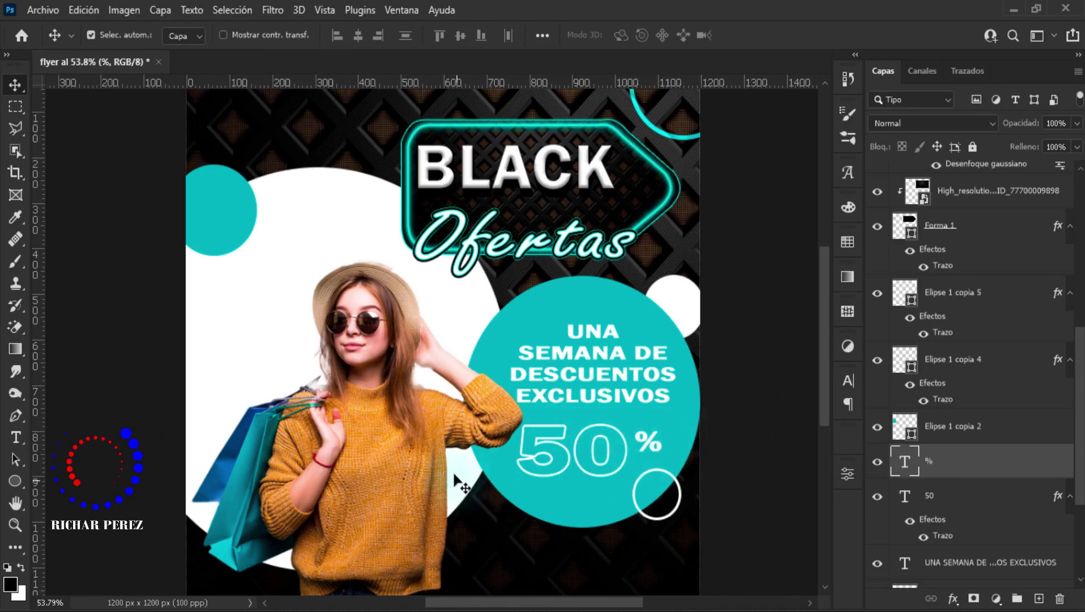
scroll(475, 453, "down", 1)
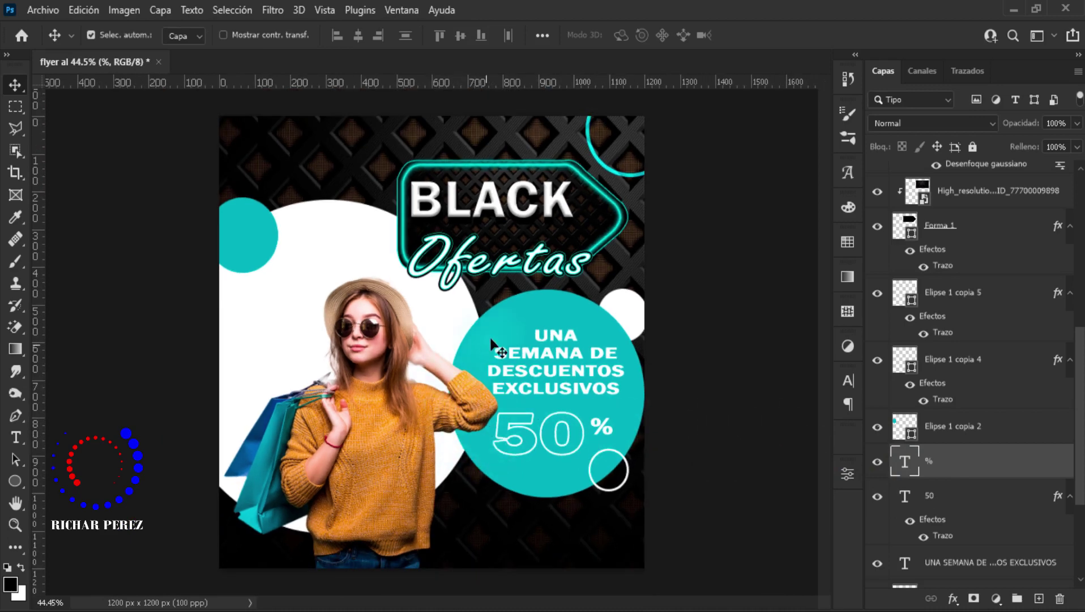
scroll(450, 237, "up", 1)
scroll(450, 237, "up", 1)
scroll(449, 238, "up", 1)
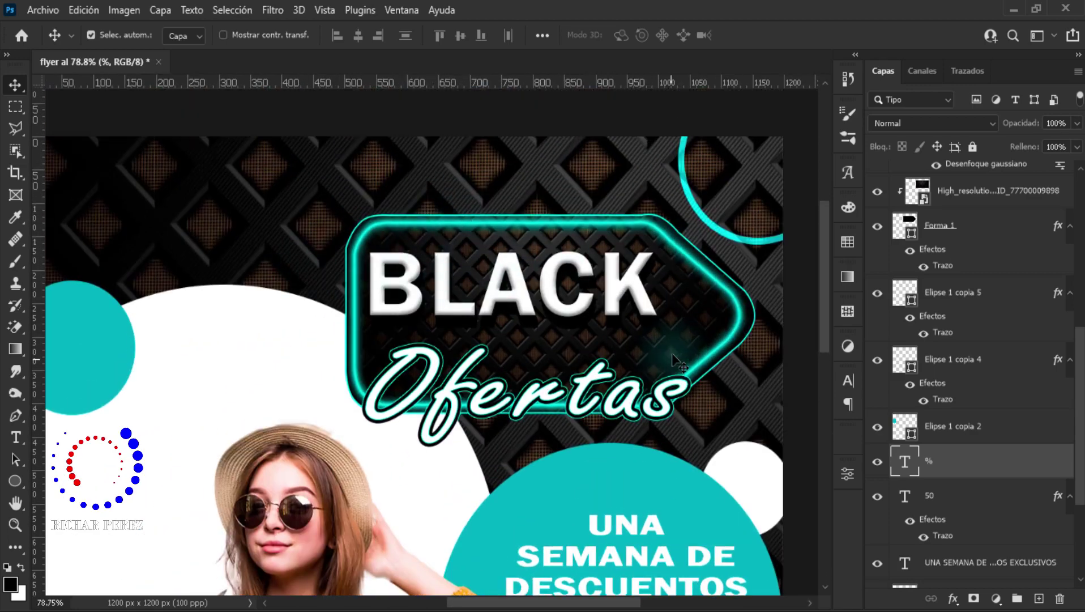
scroll(941, 470, "down", 2)
scroll(940, 485, "down", 1)
scroll(939, 484, "up", 3)
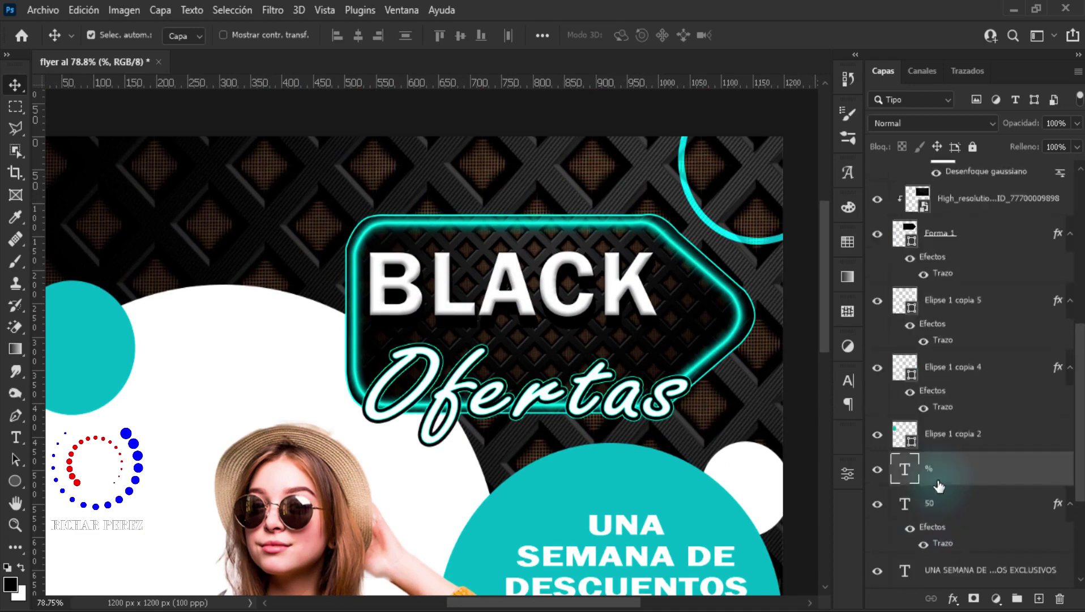
scroll(938, 484, "up", 2)
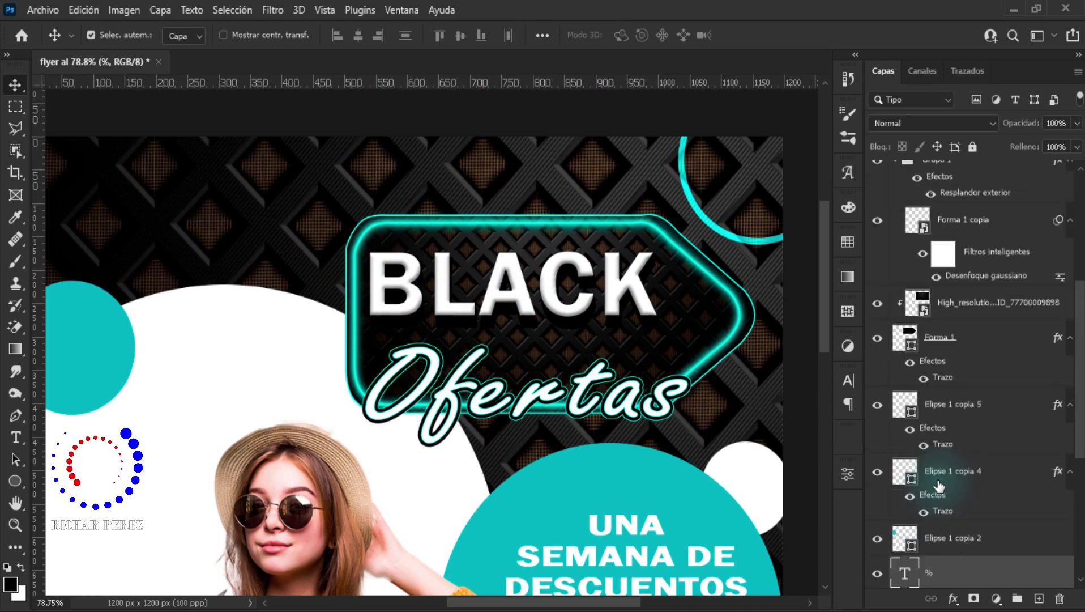
left_click(956, 347)
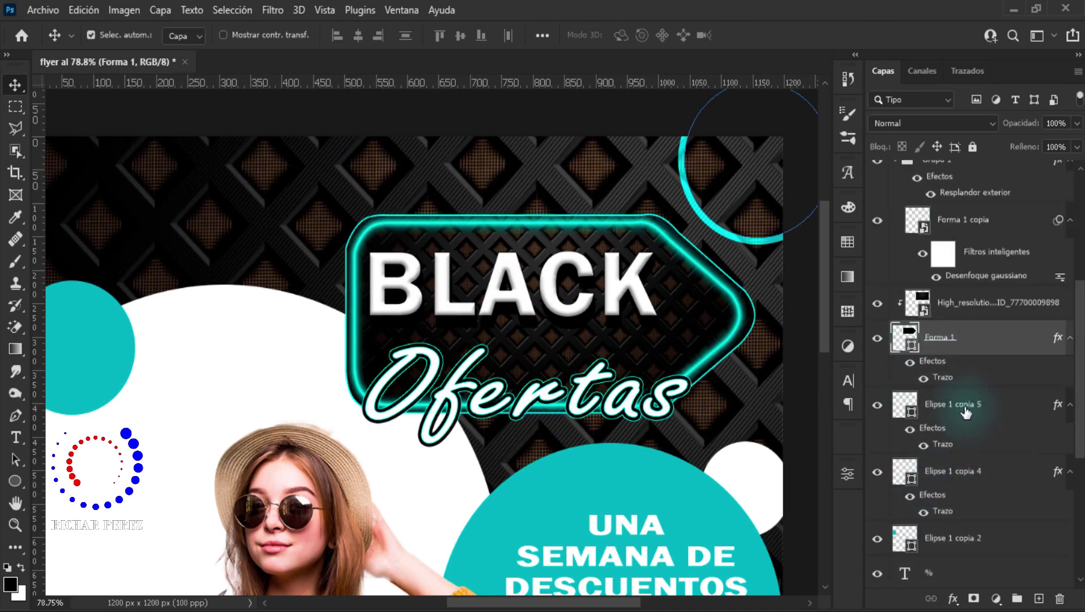
left_click(965, 411)
left_click(1040, 599)
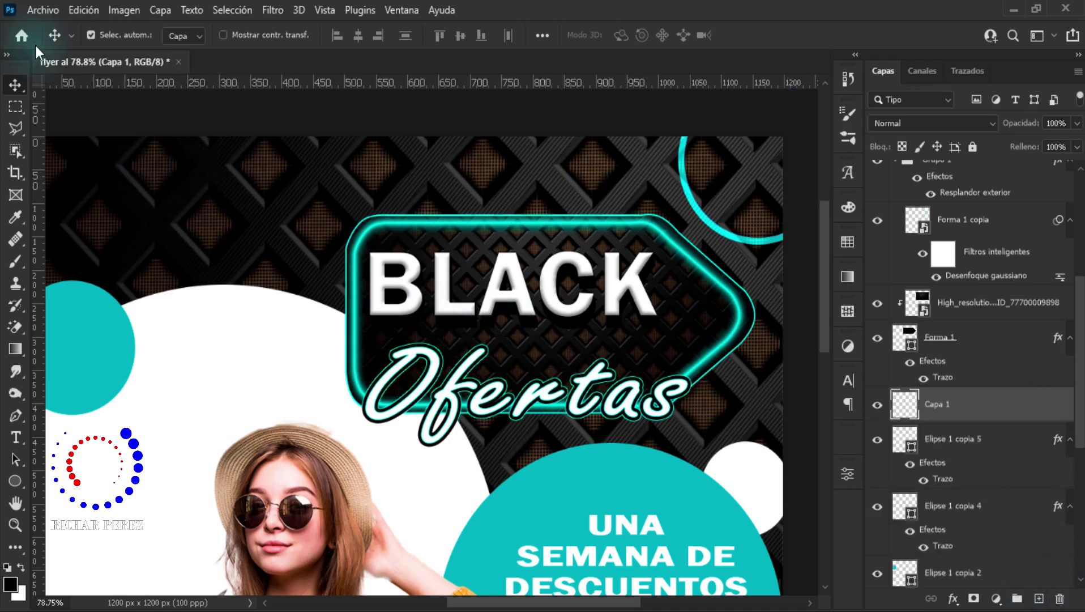
key("ctrl+z")
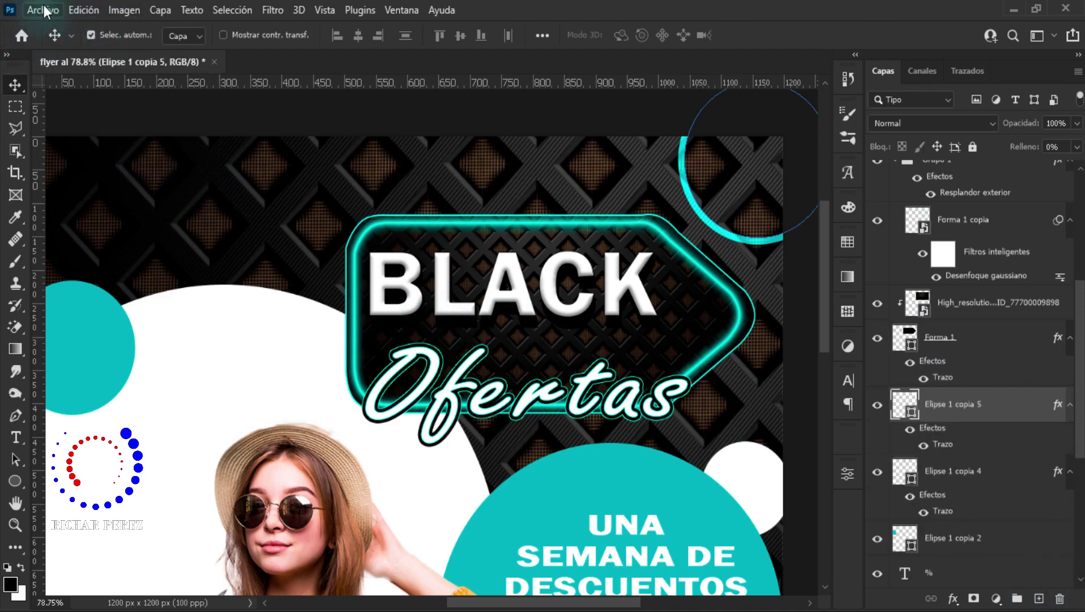
- Place the embedded ring image shape-g38deee6d1_1920, shrunk to about 61 px above the sign
left_click(43, 11)
left_click(158, 374)
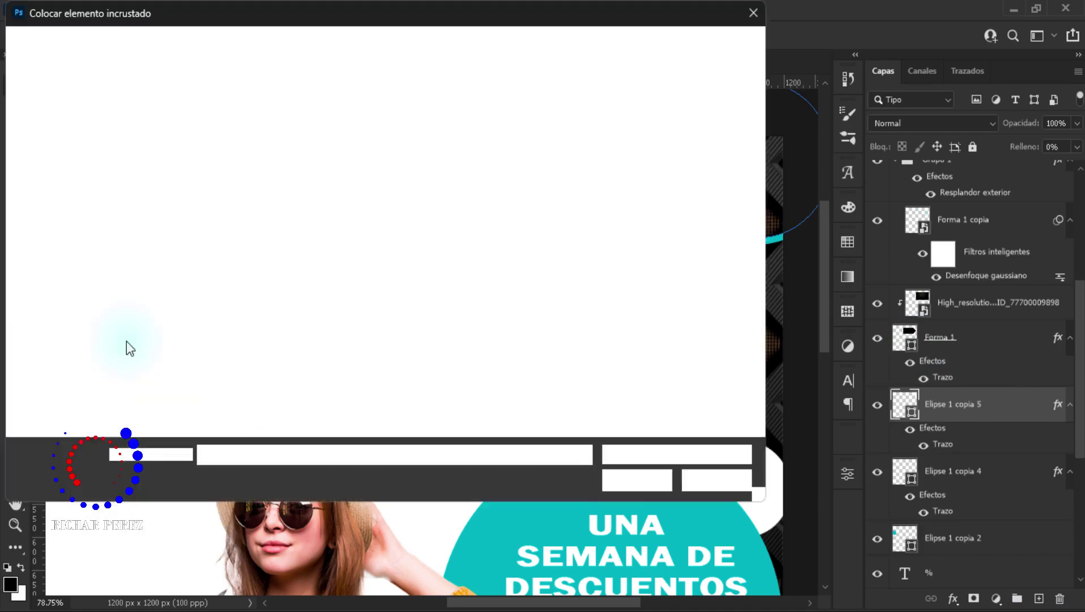
left_click(617, 203)
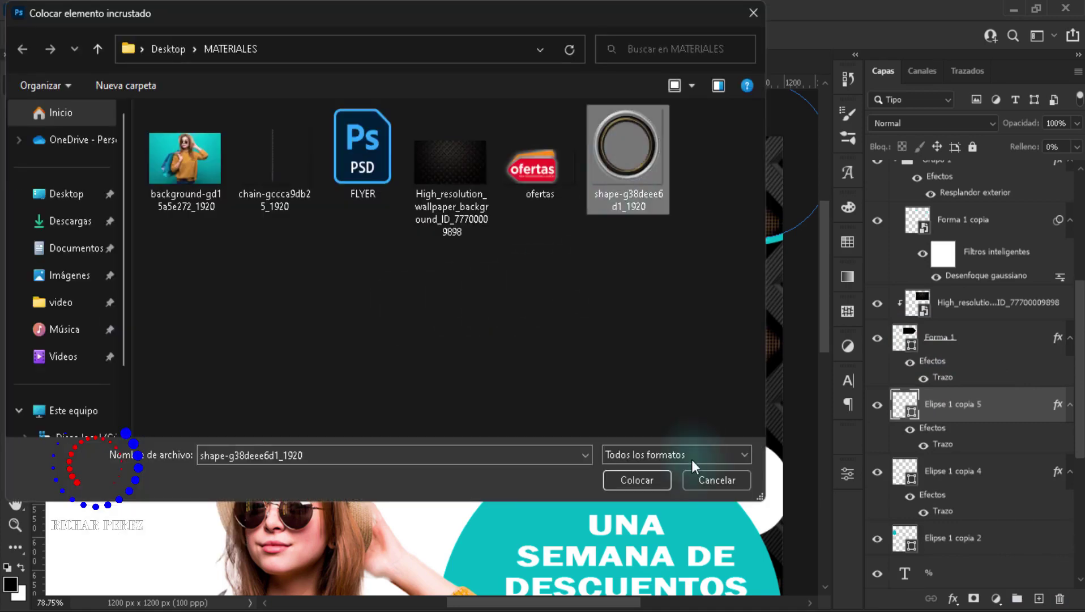
left_click(637, 480)
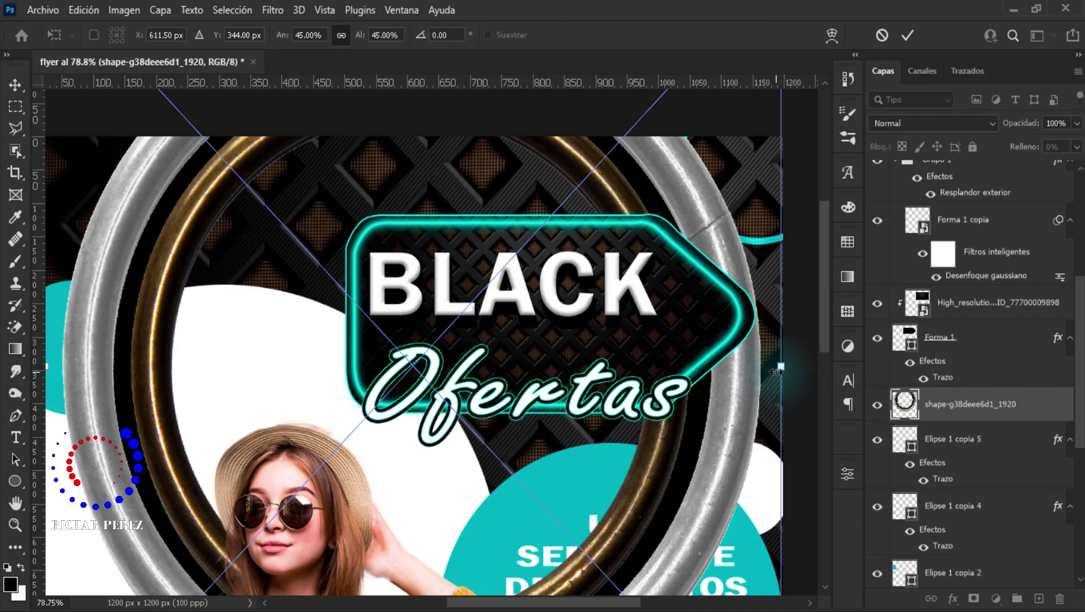
mouse_move(770, 368)
left_mouse_down()
mouse_move(482, 334)
mouse_move(660, 177)
mouse_move(600, 213)
left_mouse_up()
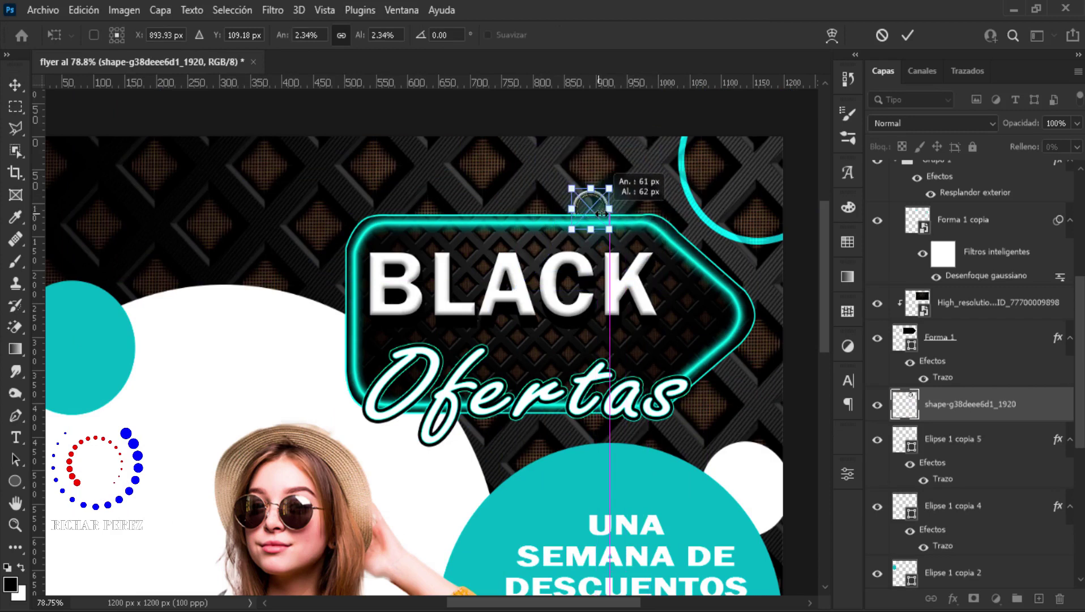
key("Return")
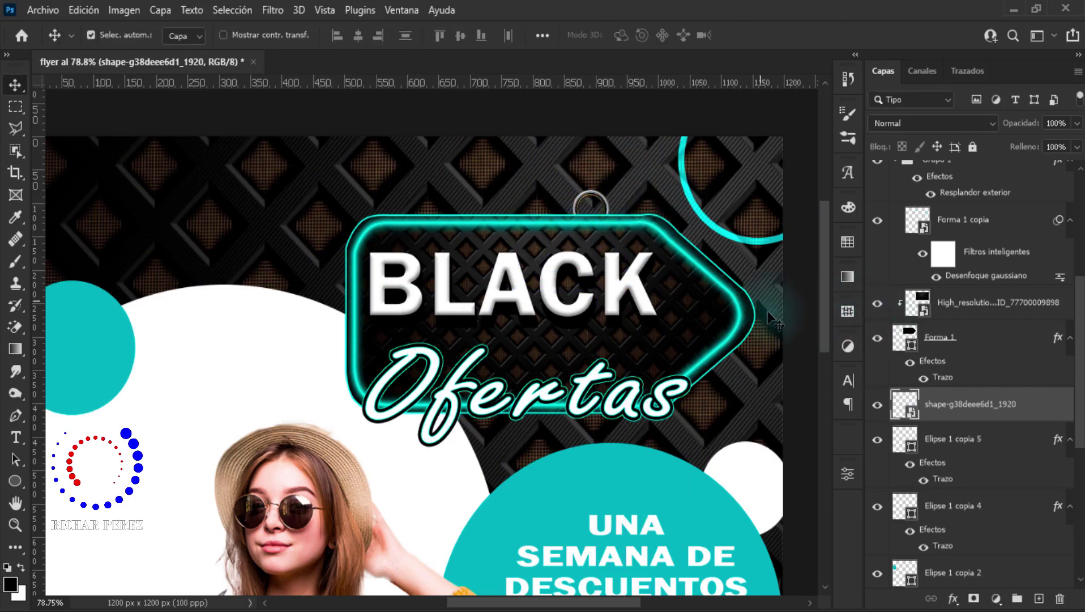
scroll(639, 323, "down", 2)
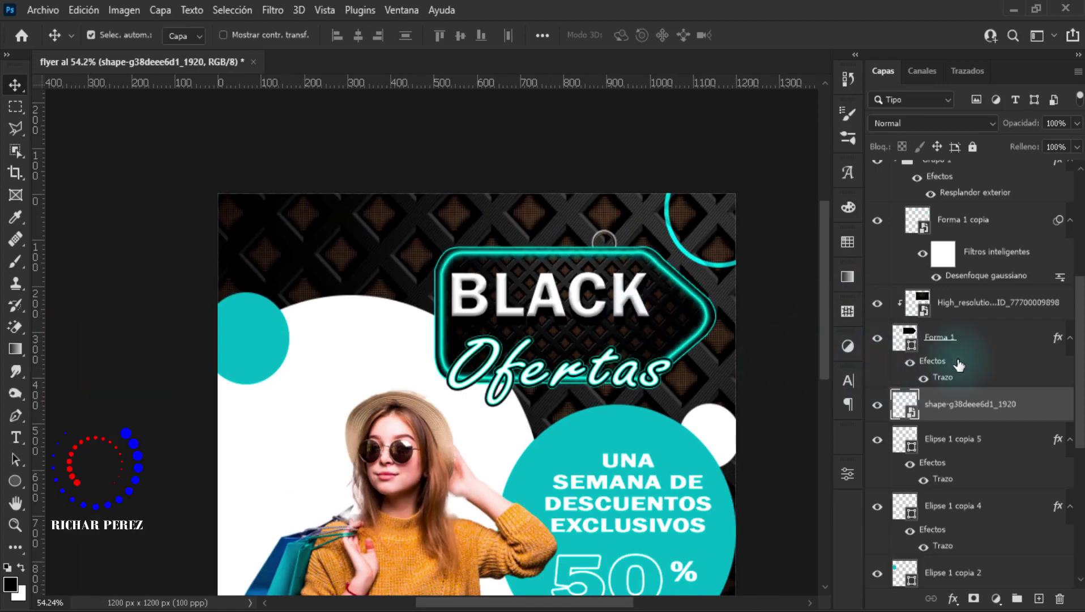
- Nudge the Grupo 2 BLACK Ofertas sign down slightly
left_click(979, 341)
scroll(974, 340, "up", 3)
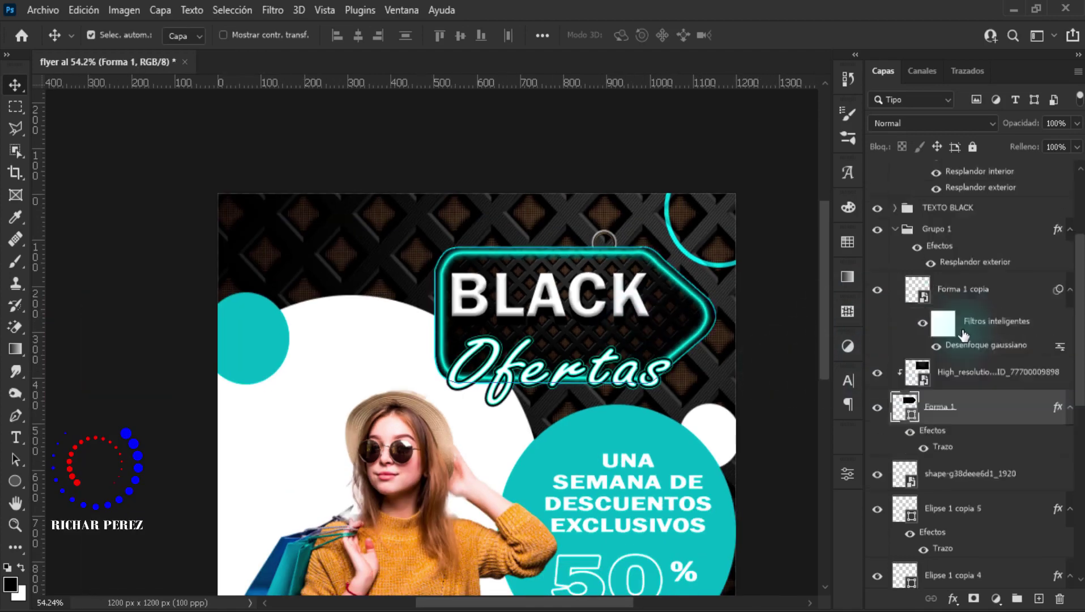
scroll(971, 283, "up", 3)
left_click(970, 251)
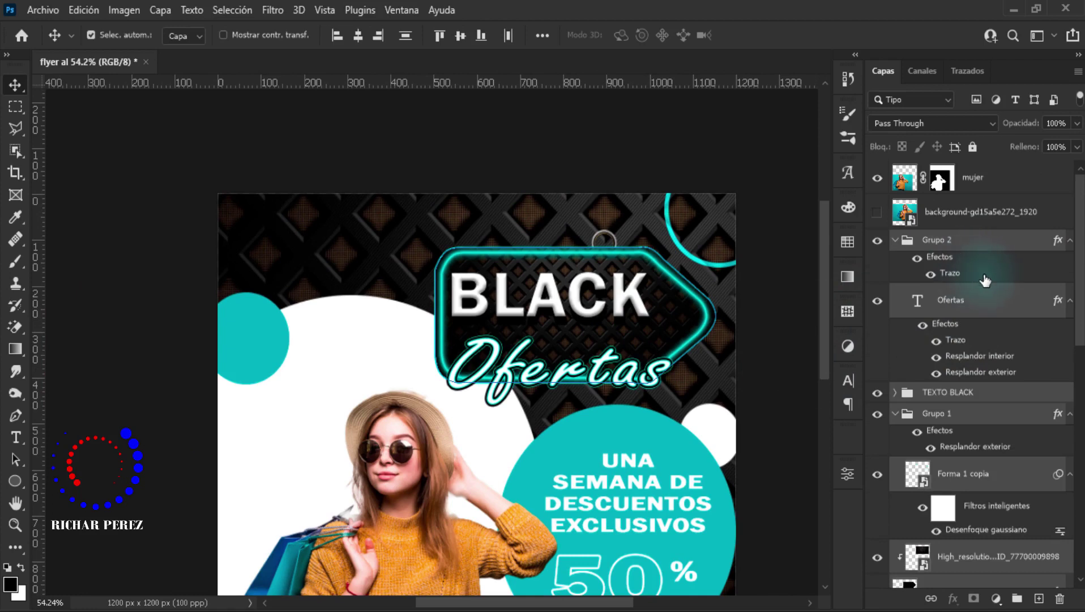
key("ctrl+t")
left_click(555, 269)
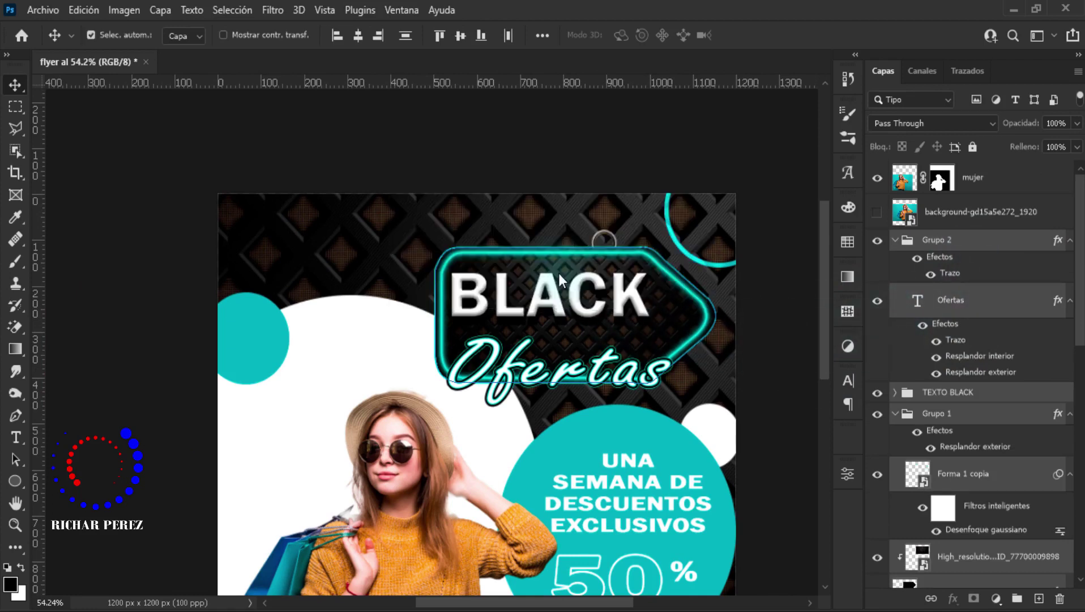
key("Down")
key("Down")
key("Down")
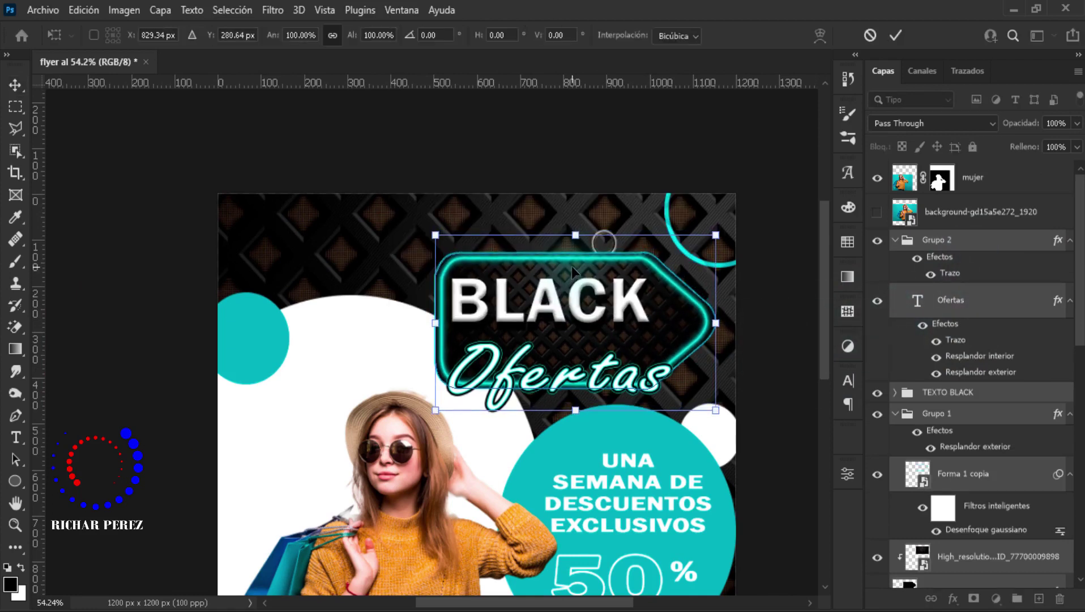
key("Down")
key("Down")
key("Down")
key("Down")
key("Return")
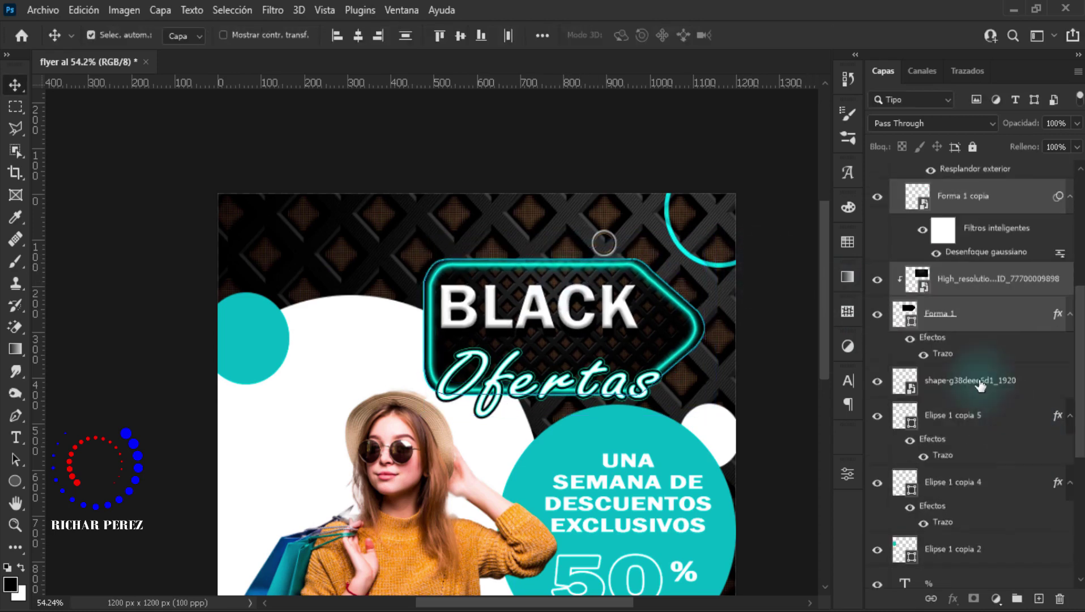
- Show the ring image layer and rename it ARGOLL
left_click(957, 396)
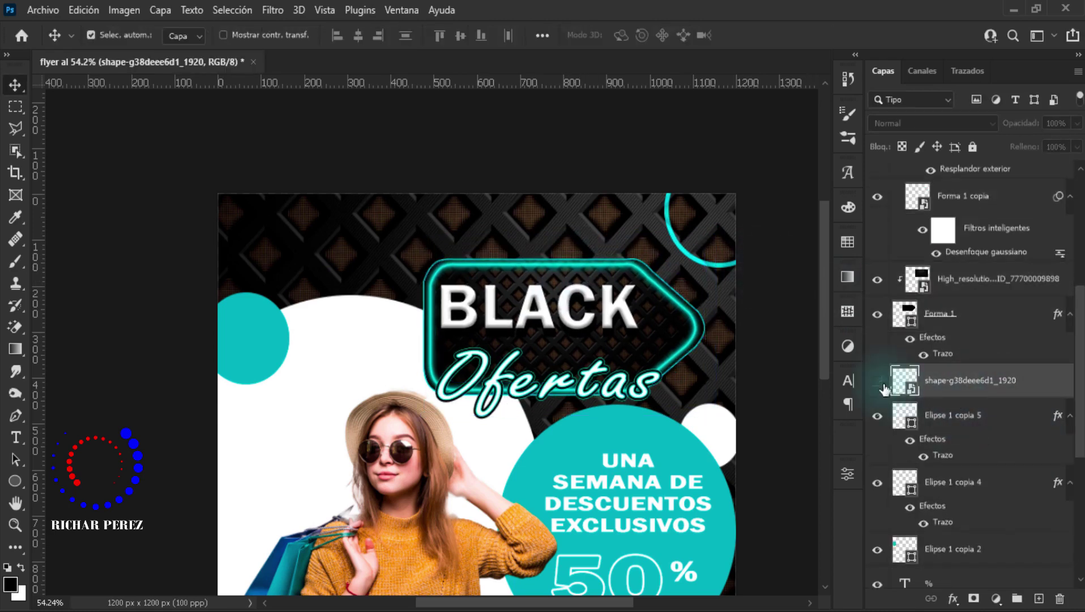
left_click(879, 383)
double_click(957, 381)
type("AR")
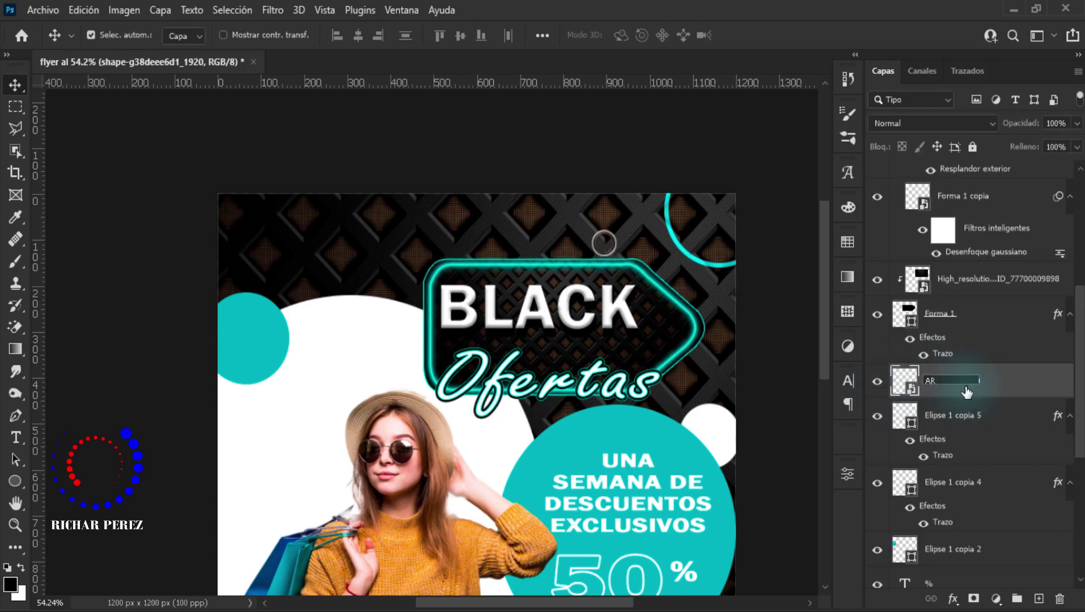
type("GOLL")
key("Return")
key("ctrl+t")
scroll(628, 290, "up", 2)
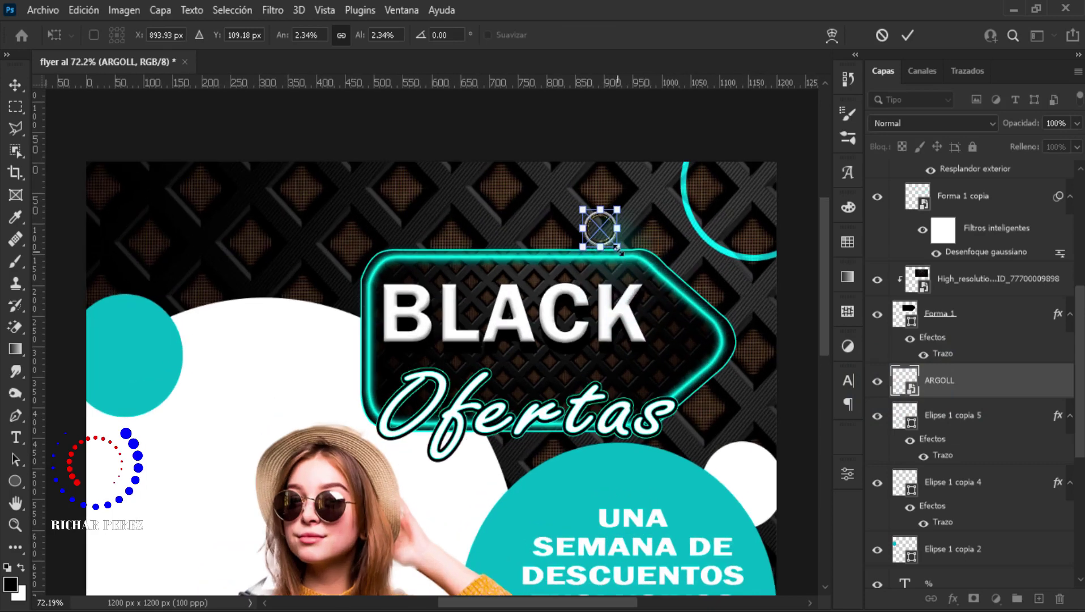
- Enlarge the ARGOLL ring to about 84 px and lower it onto the sign's edge
left_click_drag(617, 246, 627, 255)
key("Down")
key("Down")
key("Down")
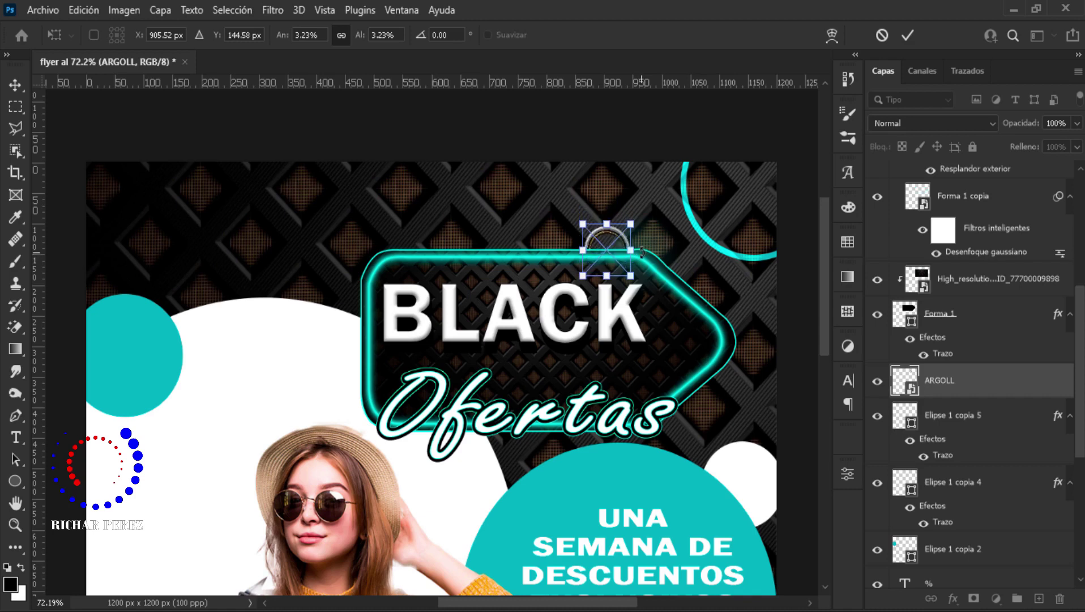
key("Down")
key("Down")
key("Down")
key("Down")
key("Down")
key("Down")
key("Down")
key("Down")
key("Down")
key("Down")
key("Down")
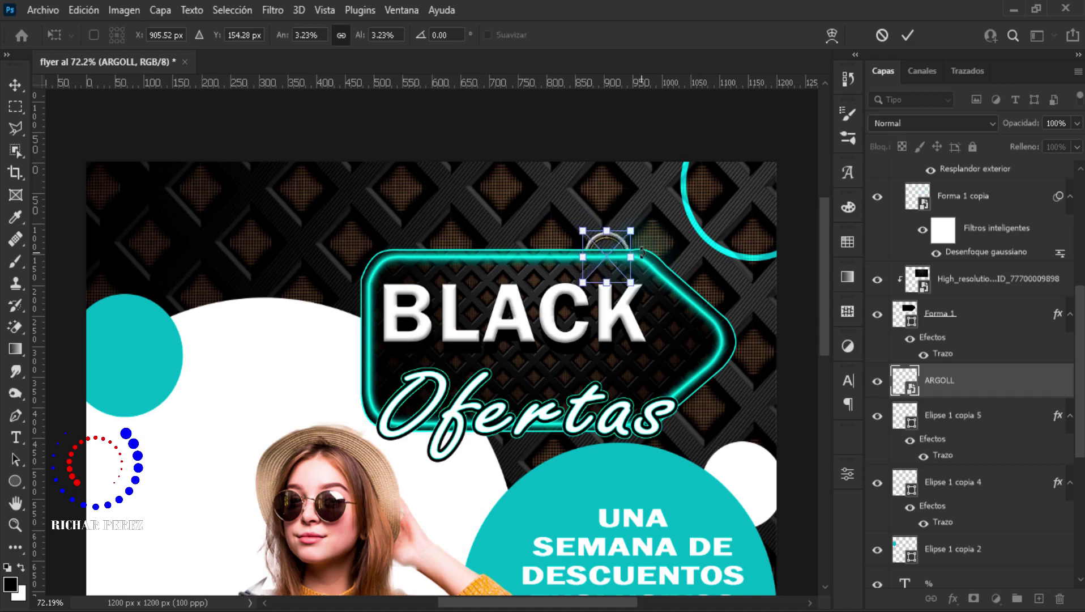
key("Down")
key("Down")
key("Down")
key("Down")
key("Down")
key("Return")
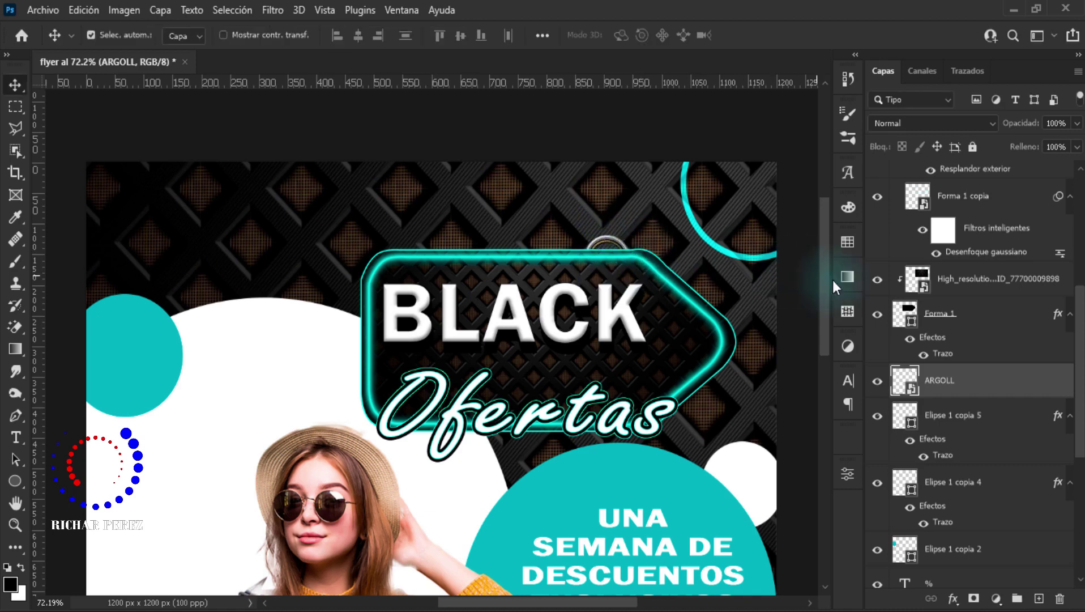
- Duplicate the ring and move the copy to the sign's left side
key("ctrl+j")
key("ctrl+t")
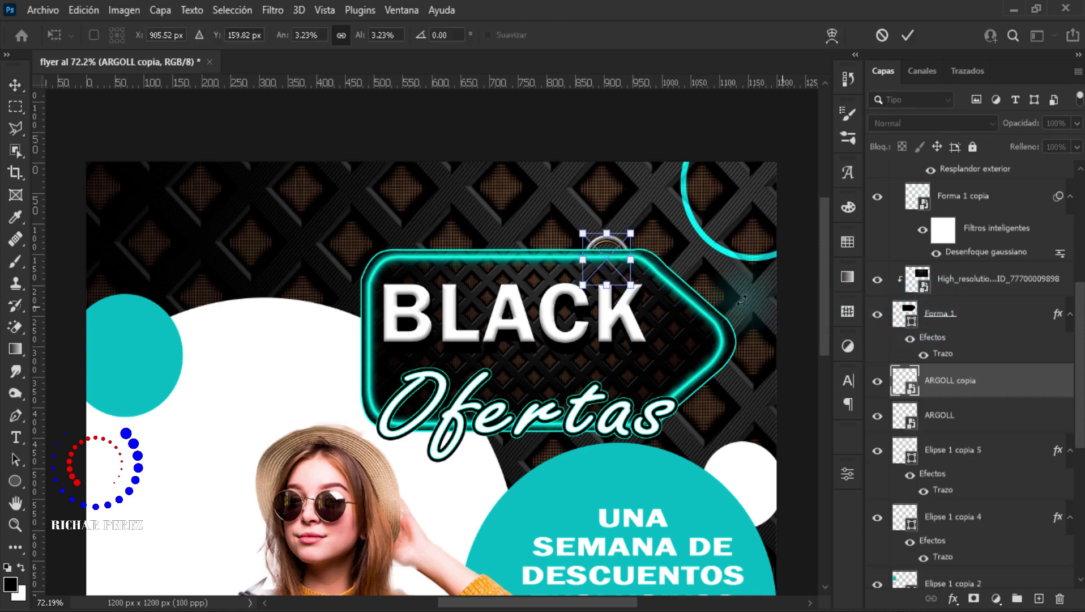
left_click_drag(607, 276, 431, 274)
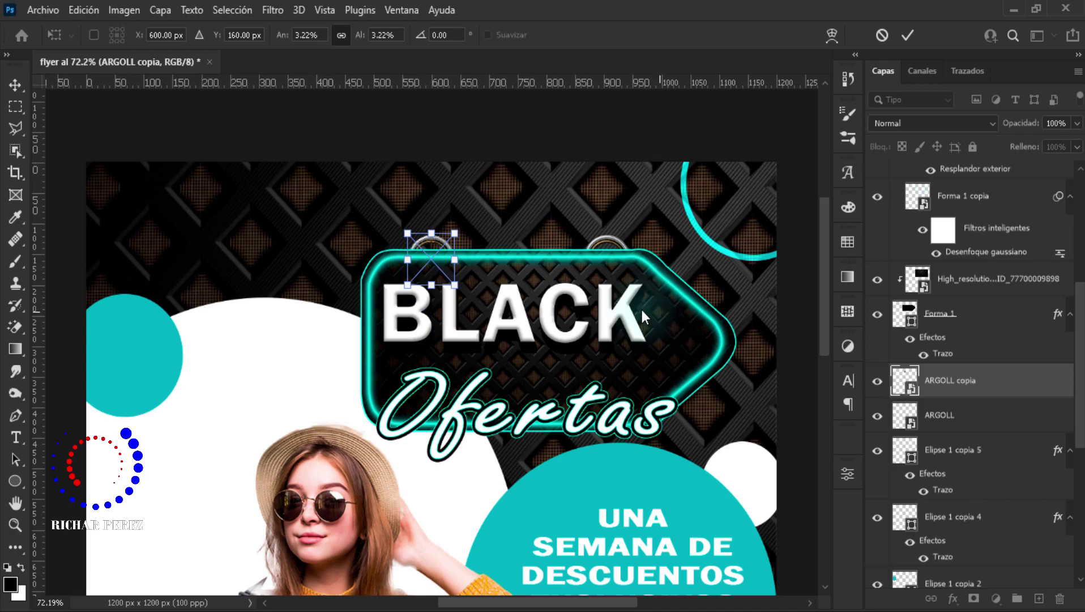
key("Return")
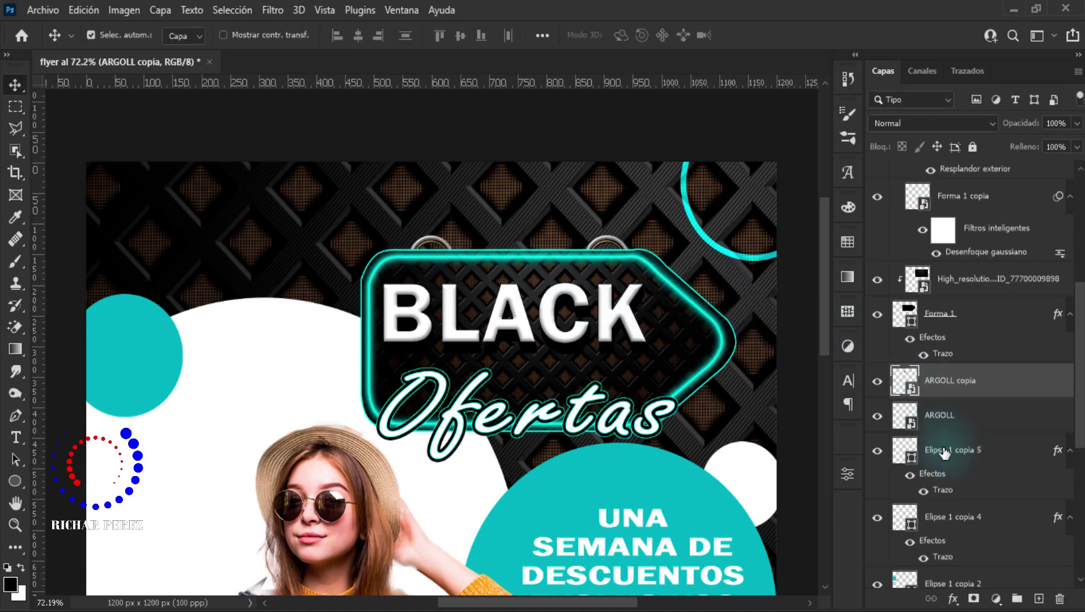
left_click(957, 452)
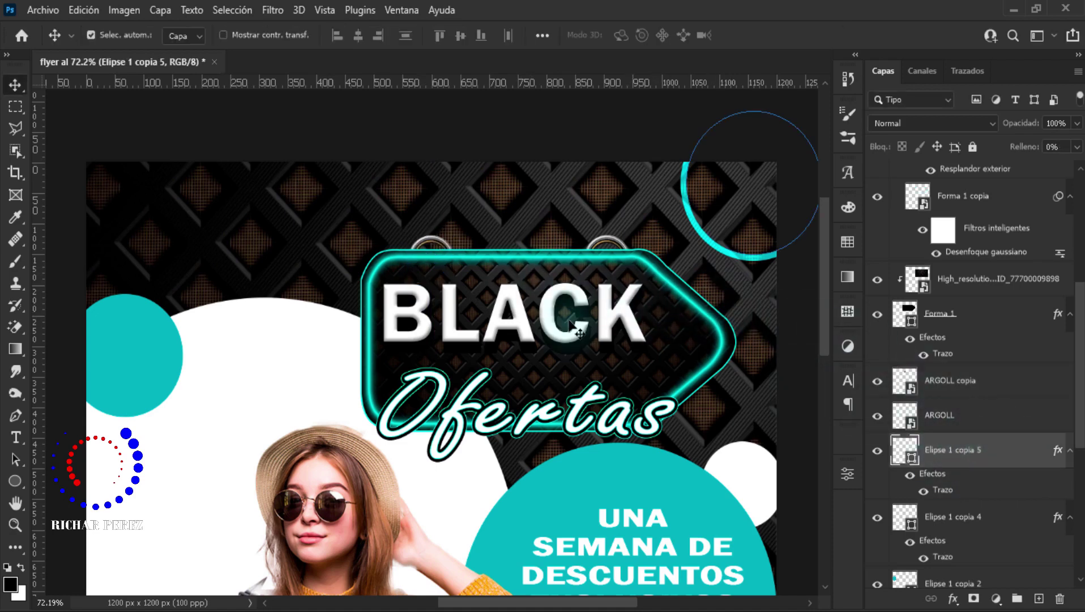
- Place the chain-gccca9db25_1920 image at about 17% above the right ring
left_click(42, 10)
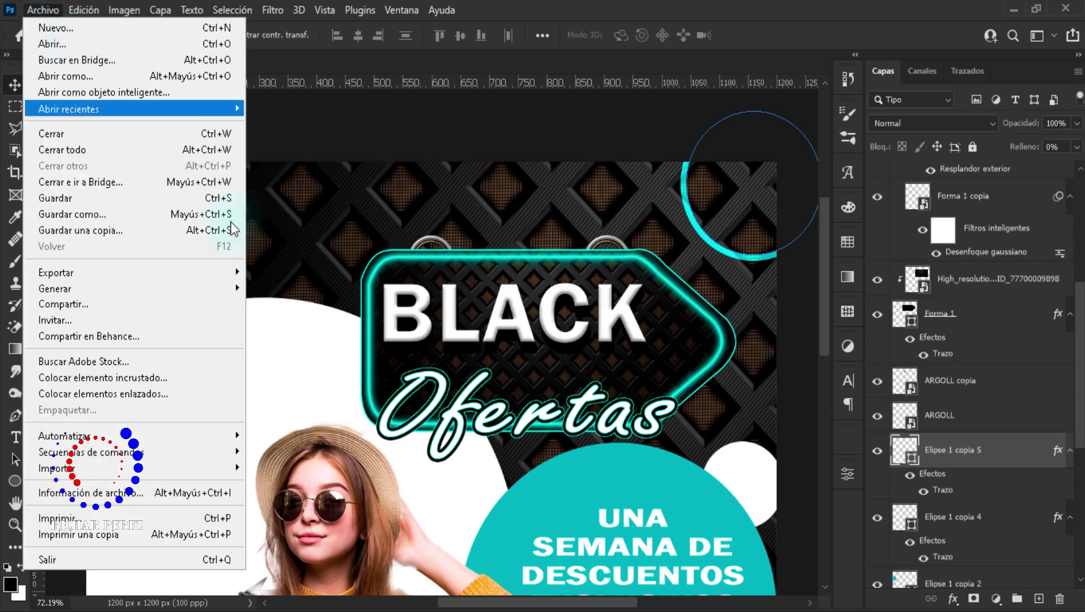
left_click(194, 377)
left_click(276, 165)
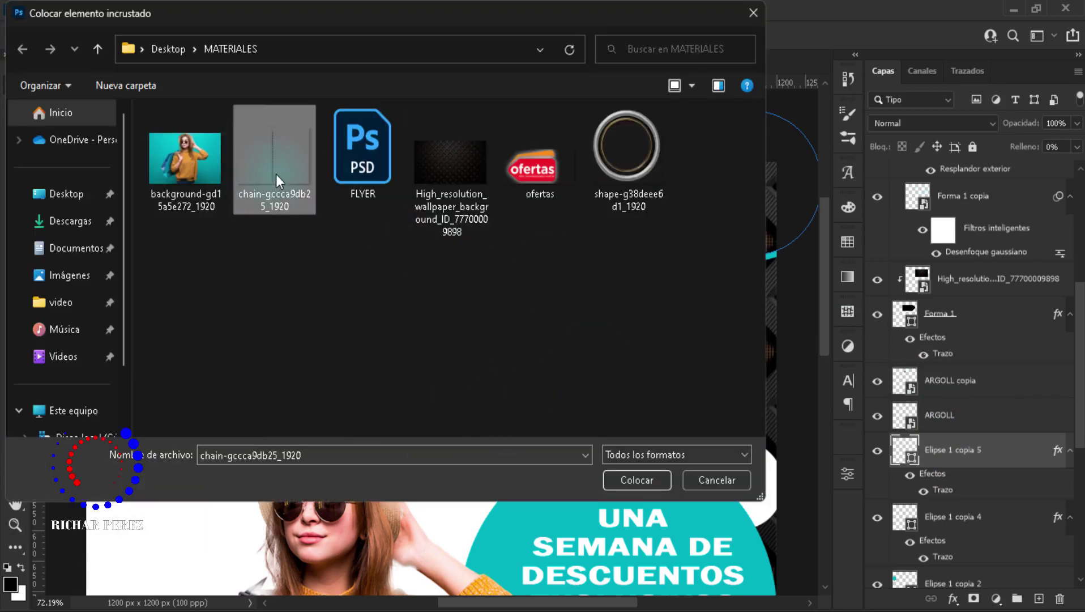
left_click(635, 479)
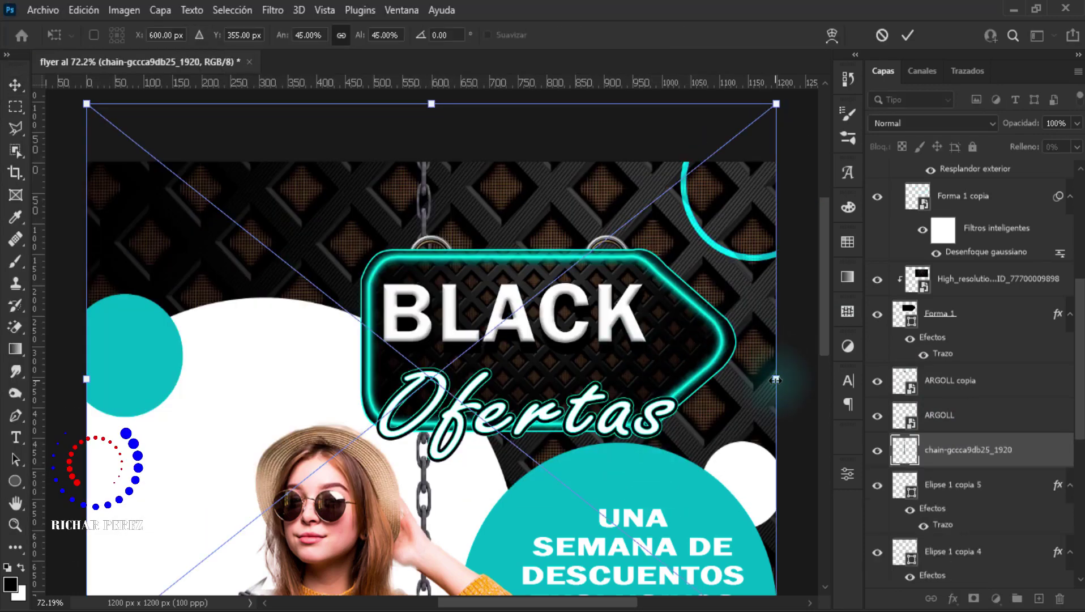
left_click_drag(776, 104, 347, 276)
left_click_drag(577, 263, 696, 227)
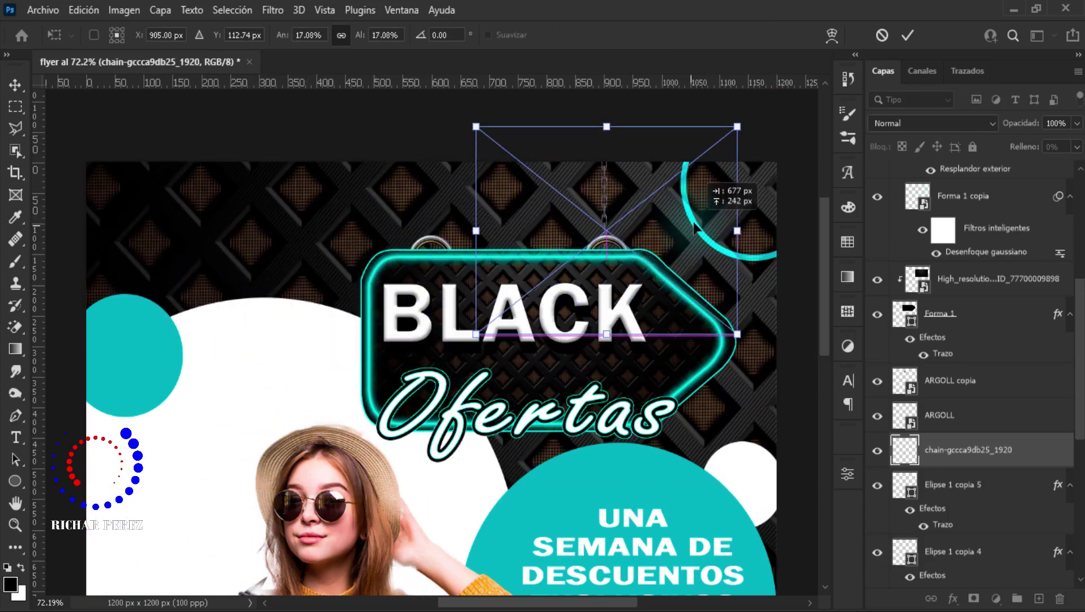
key("Return")
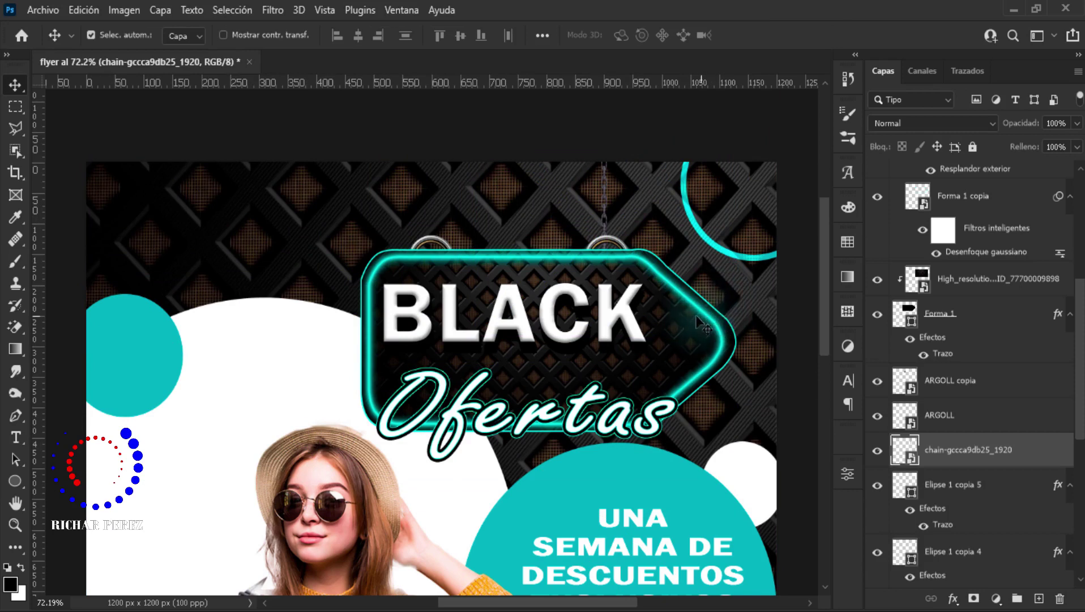
- Nudge the chain up toward the flyer's top edge and slightly left
key("ctrl+t")
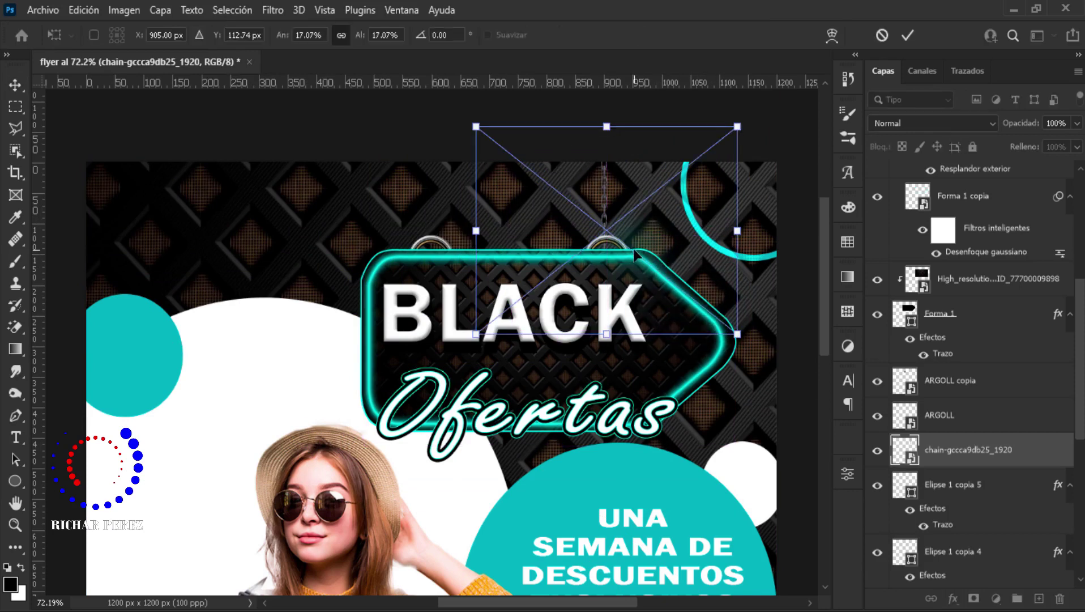
key("shift+Up")
key("shift+Up")
key("shift+Up")
key("shift+Up")
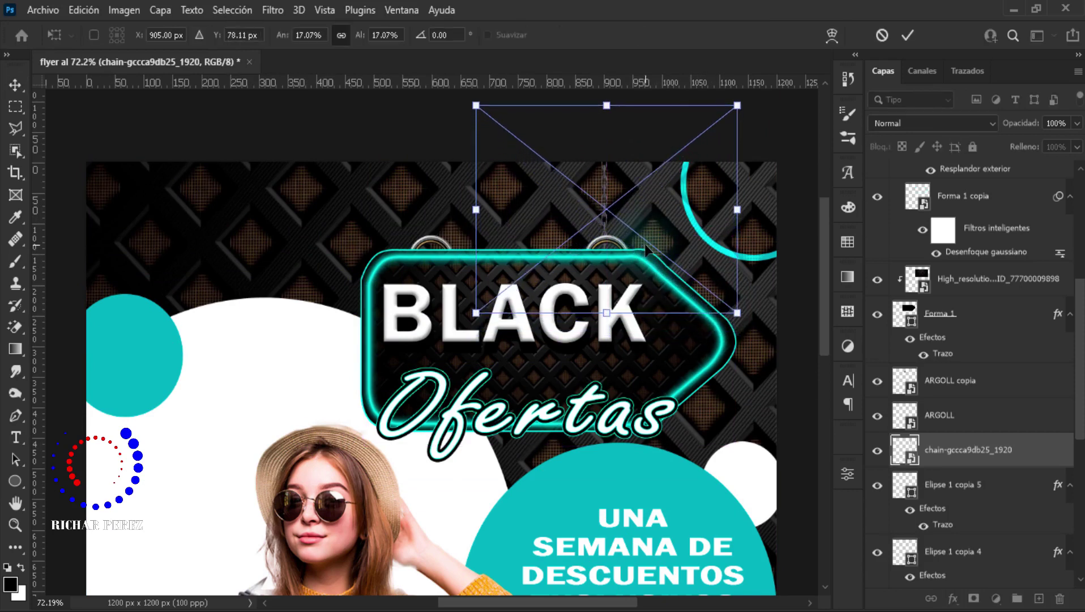
key("shift+Up")
key("shift+Up")
key("shift+Up")
key("shift+Up")
key("shift+Up")
key("shift+Up")
key("shift+Up")
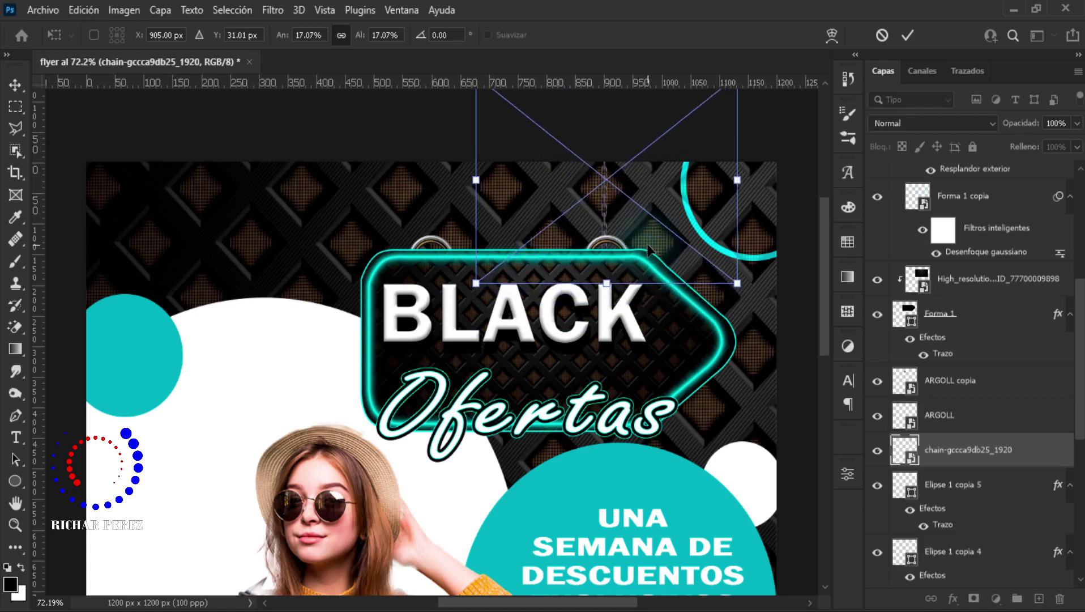
key("shift+Up")
key("shift+Up")
key("shift+Up")
key("shift+Up")
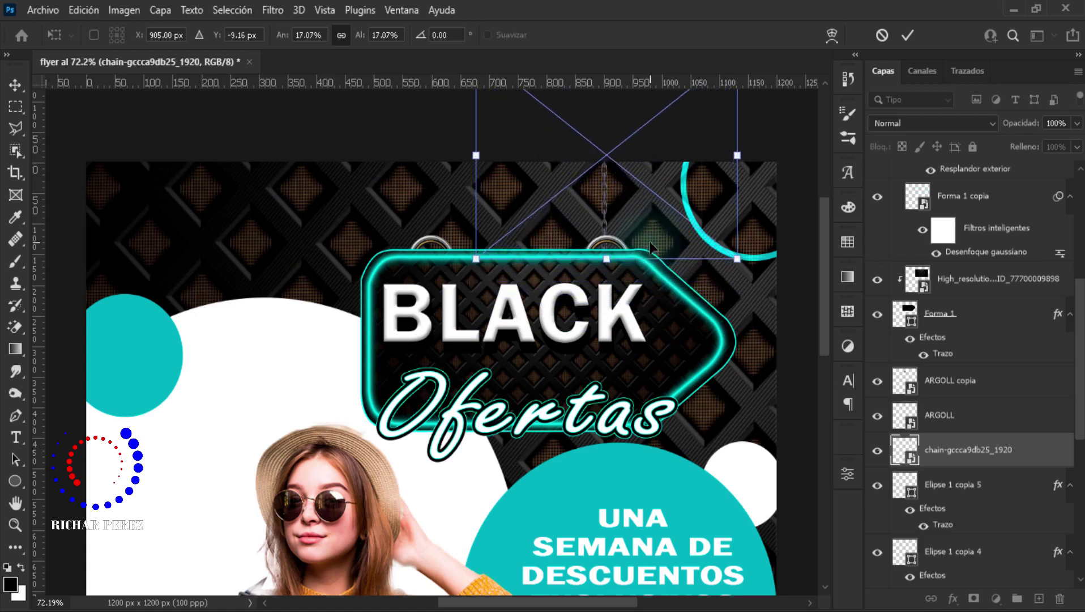
key("shift+Up")
key("shift+Up")
key("shift+Up")
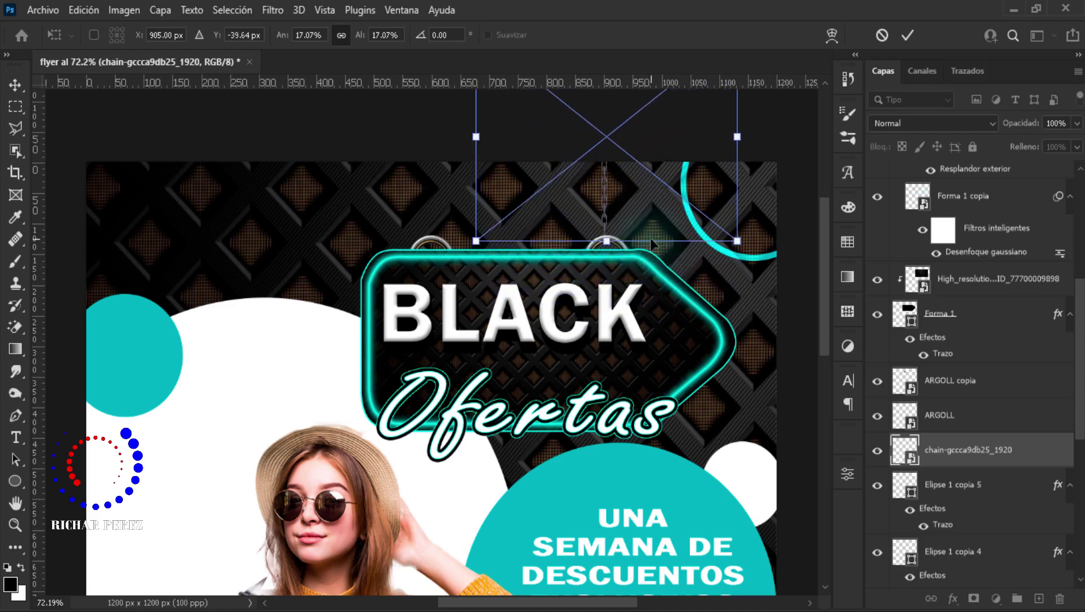
key("Return")
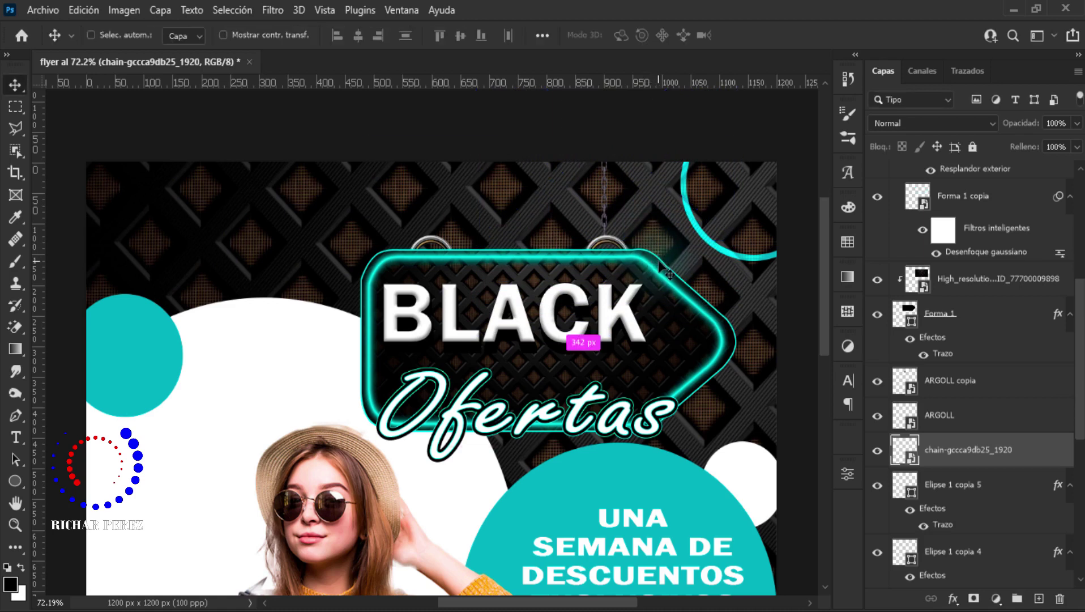
key("ctrl+t")
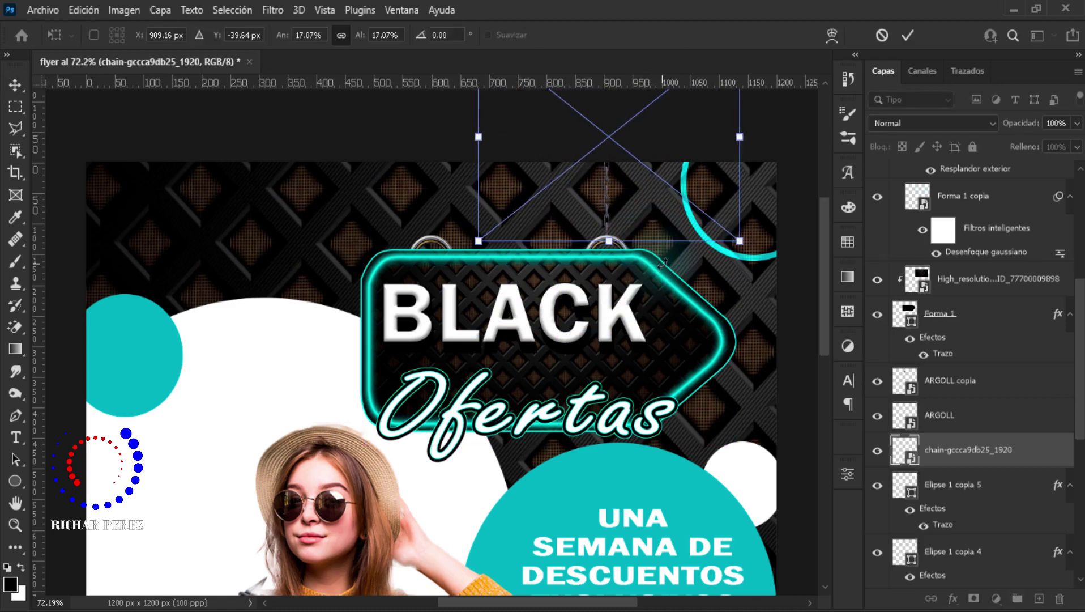
key("Left")
key("Return")
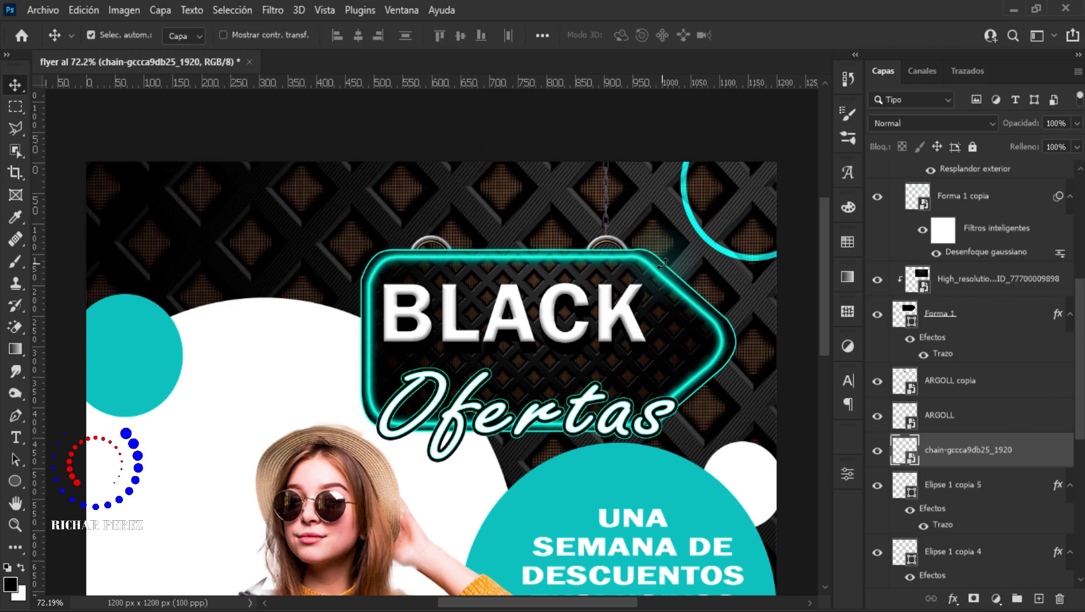
- Give the chain a 1 px stroke in colour 00b0be
right_click(965, 467)
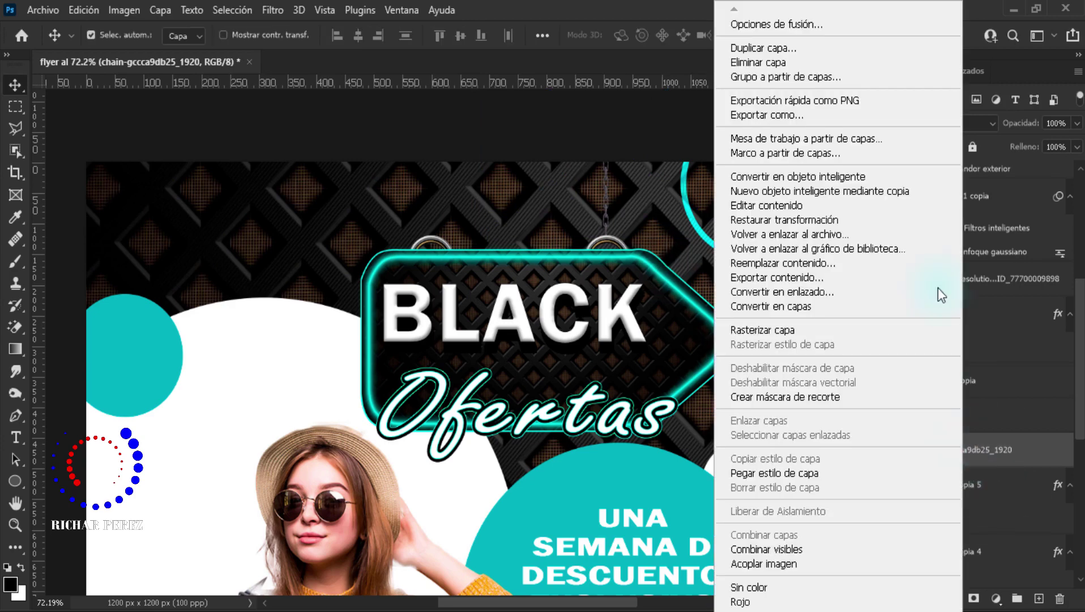
left_click(820, 55)
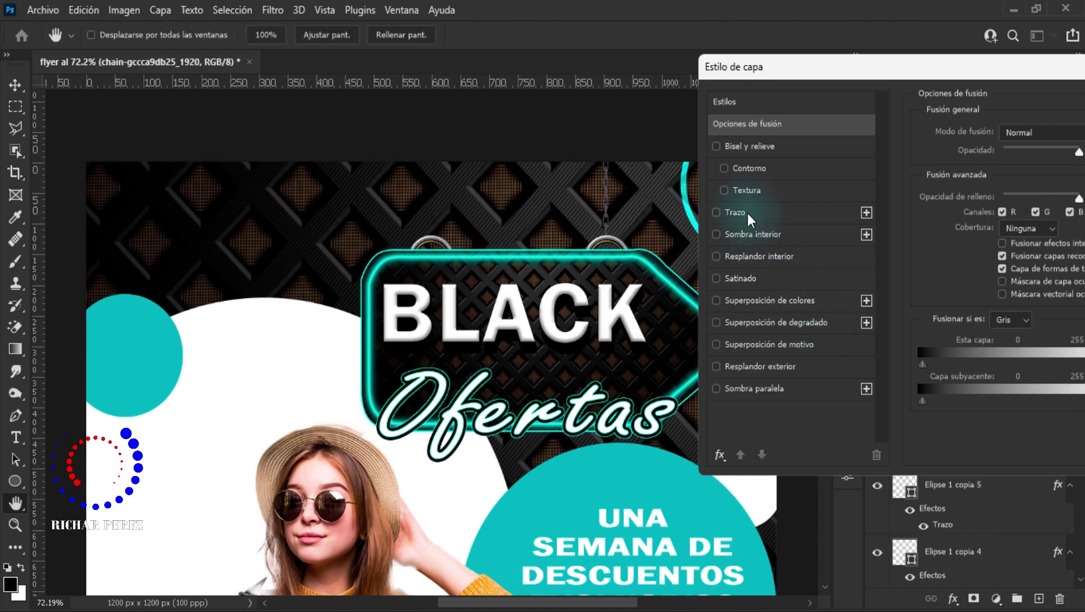
left_click(747, 214)
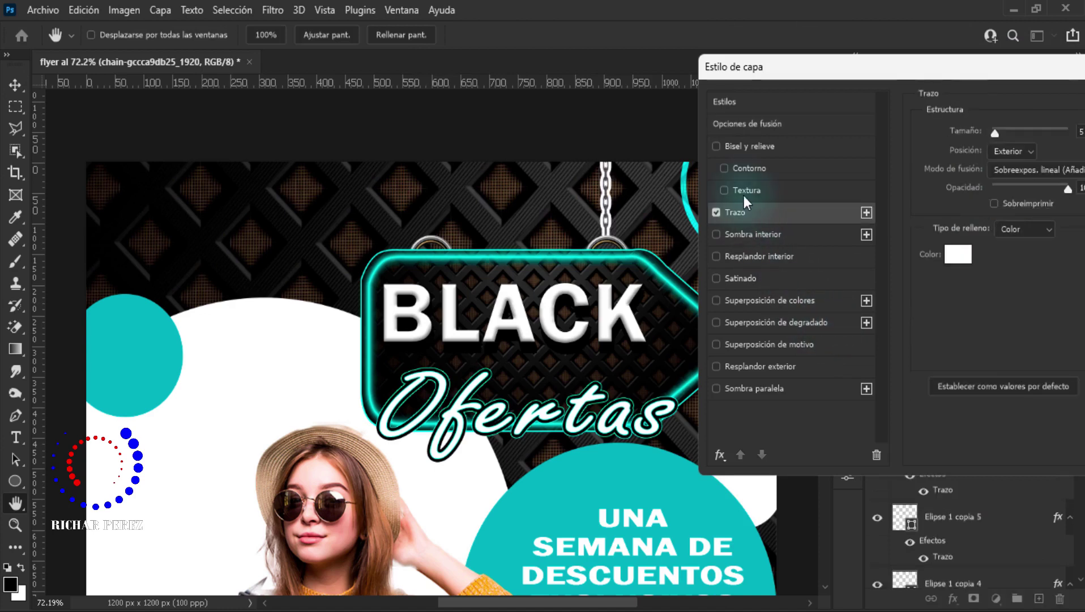
left_click(959, 259)
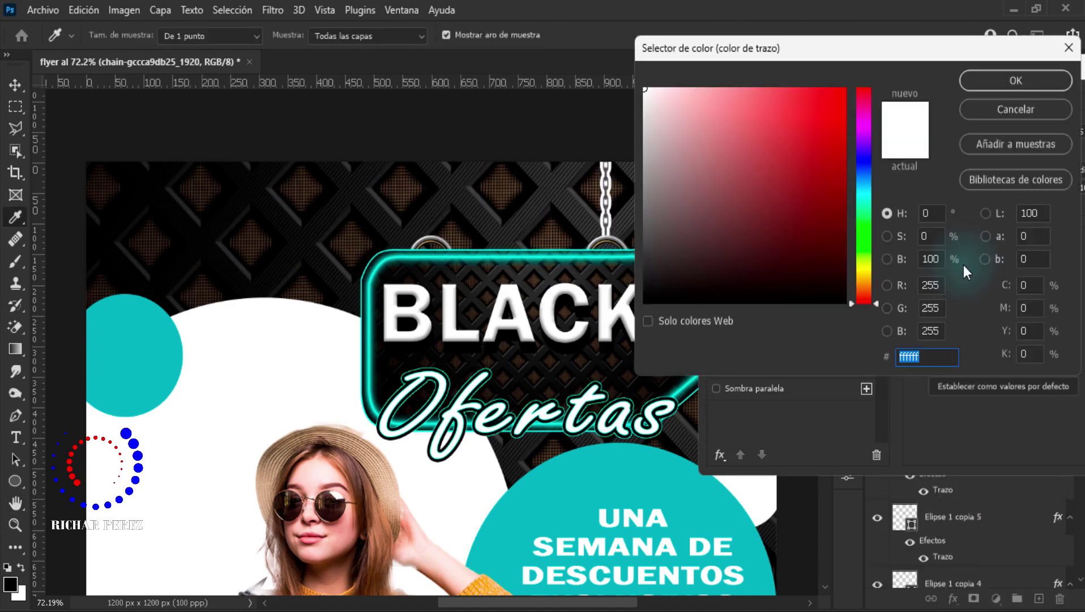
type("00b0be")
left_click(1002, 88)
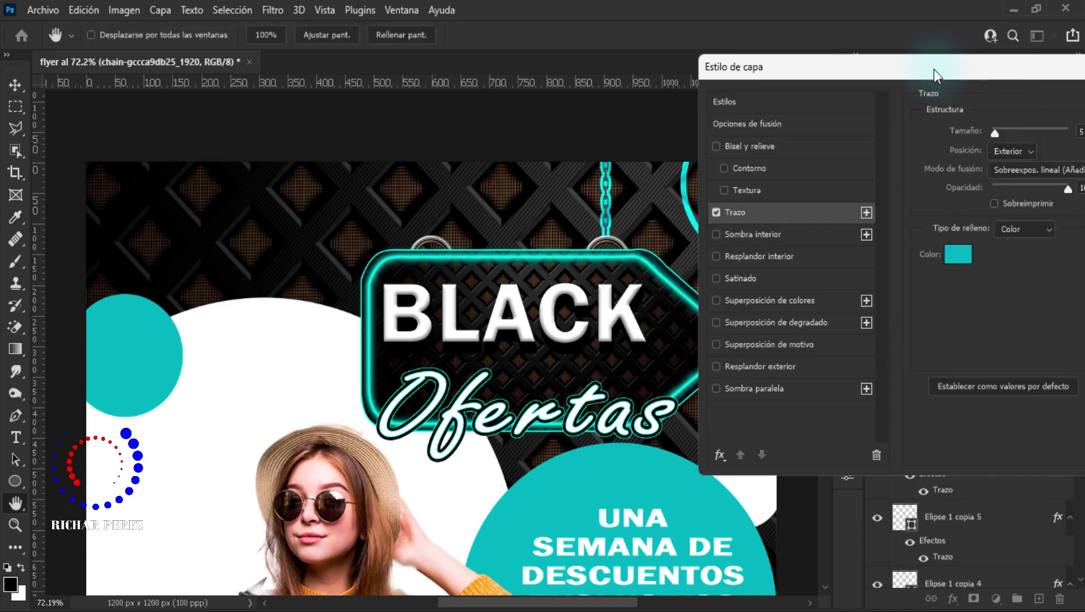
left_click_drag(924, 70, 852, 70)
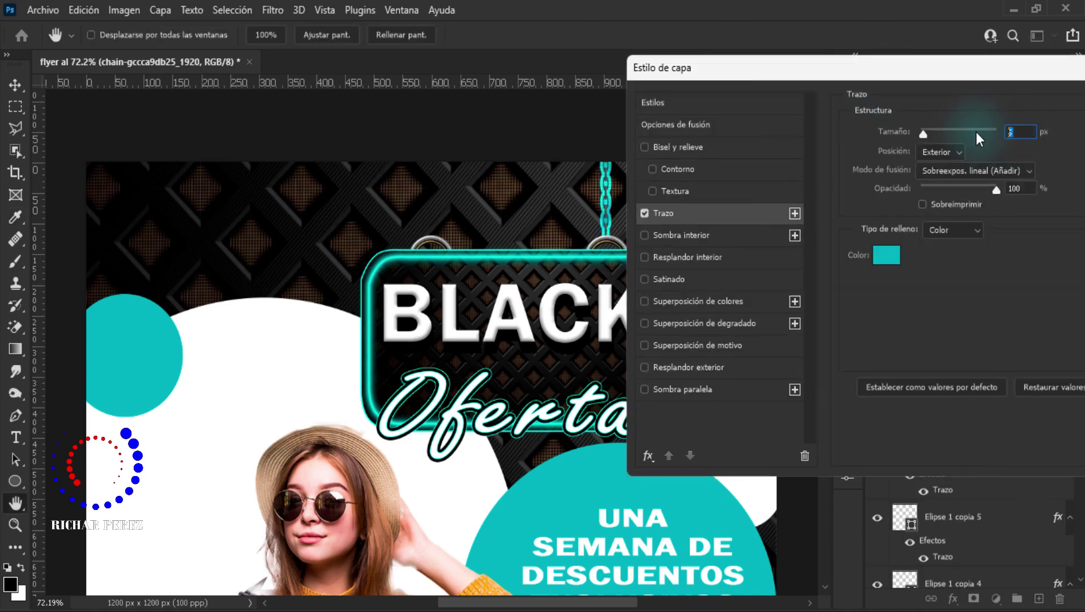
type("2")
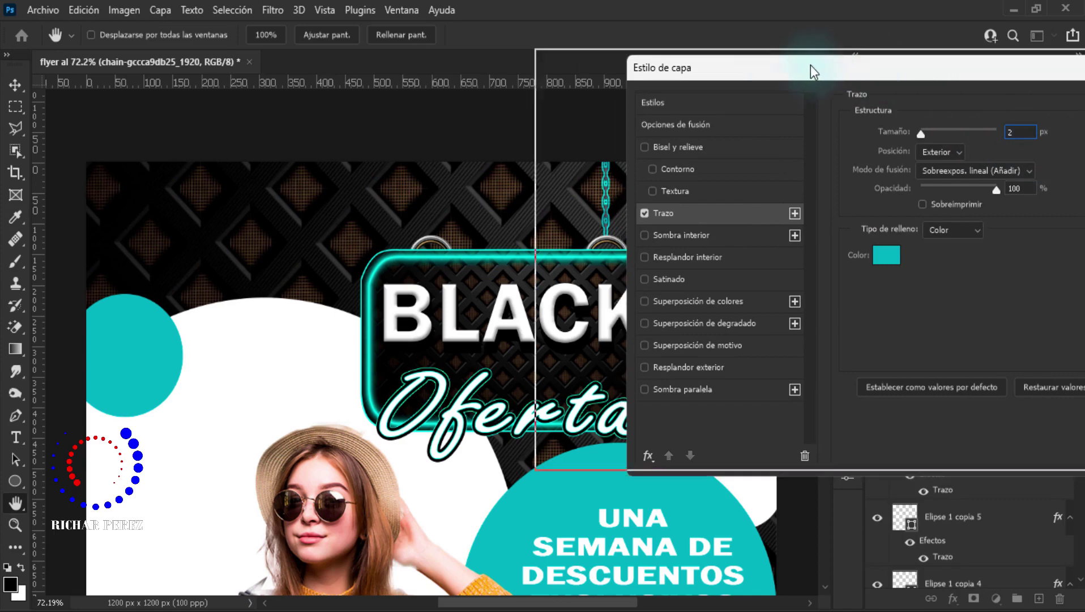
left_click_drag(810, 68, 688, 60)
key("BackSpace")
type("1")
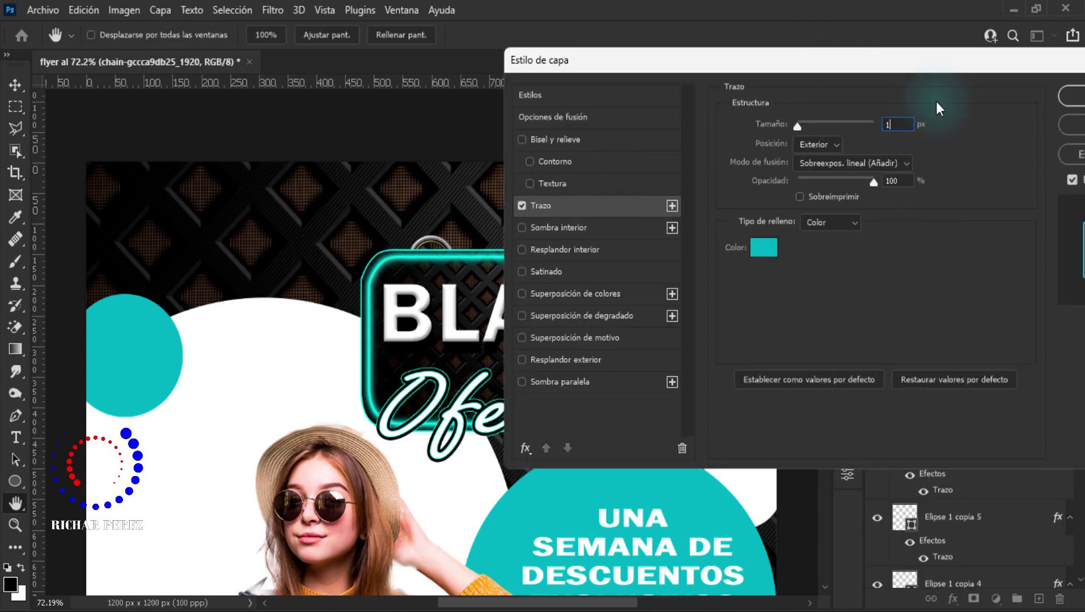
mouse_move(859, 65)
left_mouse_down()
mouse_move(993, 50)
mouse_move(804, 50)
left_mouse_up()
left_click(1052, 84)
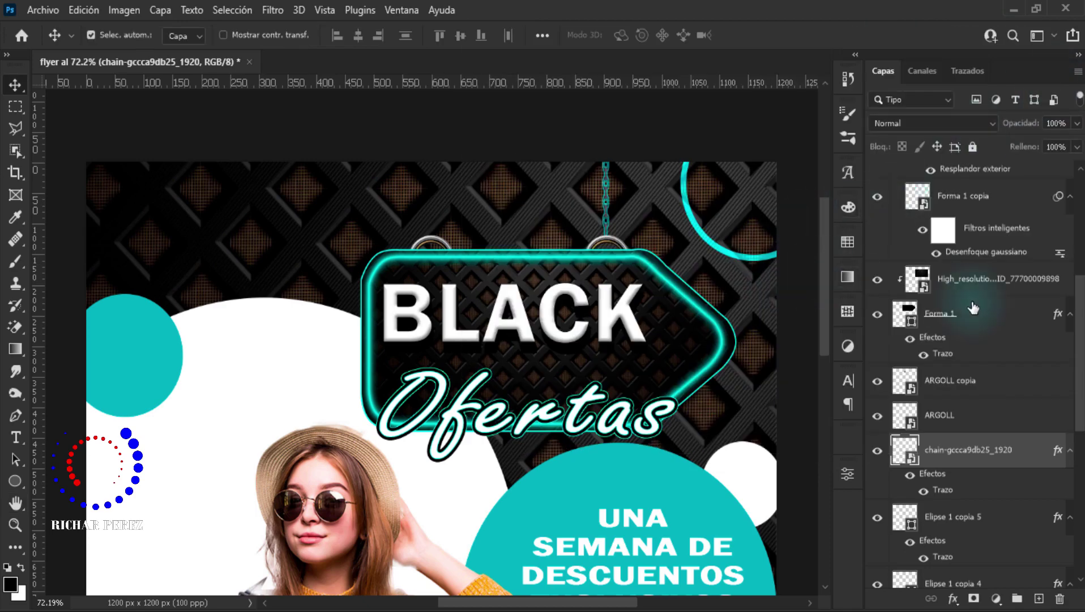
- Duplicate the chain and drag the copy left toward the left ring
key("ctrl+j")
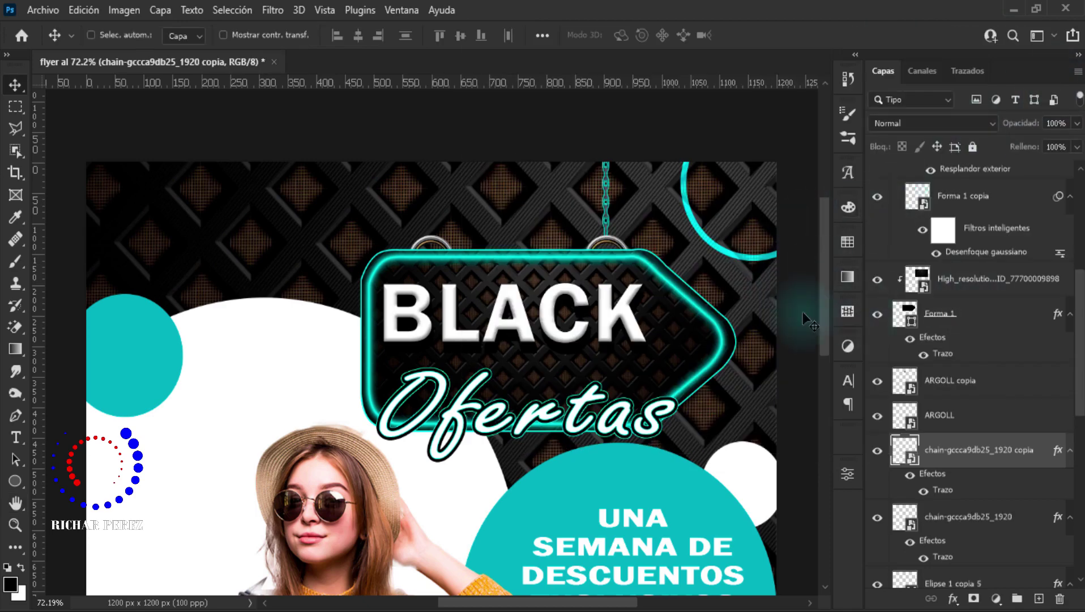
key("ctrl+t")
left_click_drag(615, 224, 442, 210)
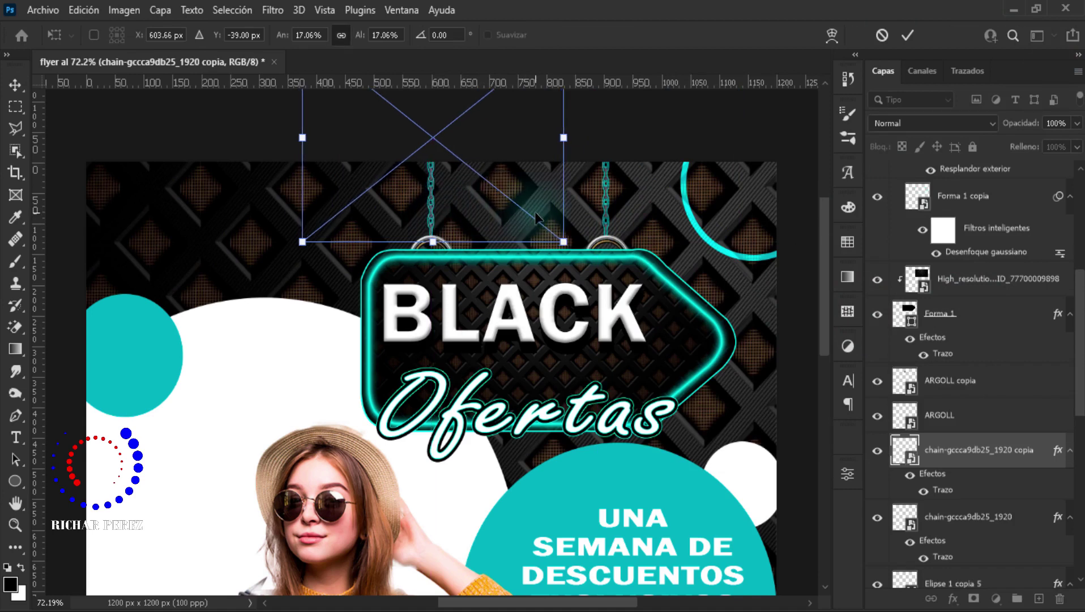
- Commit the chain copy's placement and copy its layer style
key("Return")
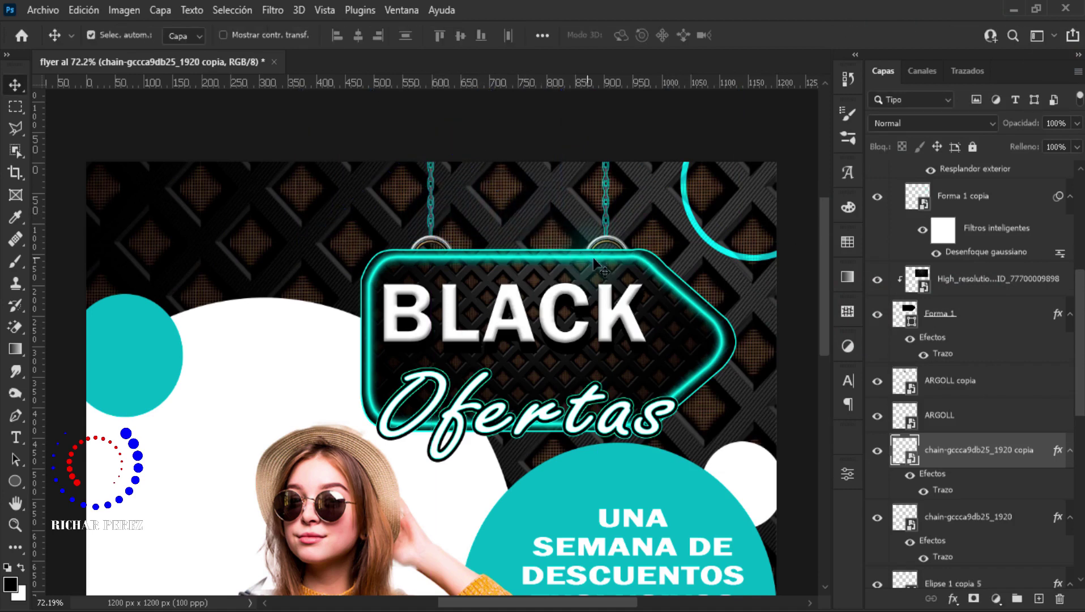
left_click(980, 419)
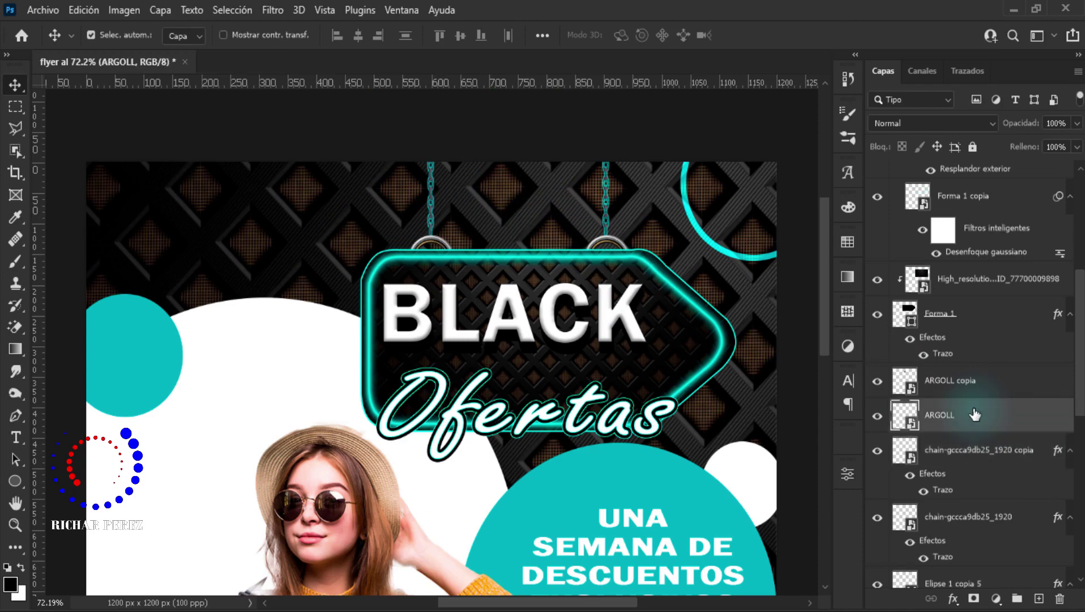
right_click(974, 414)
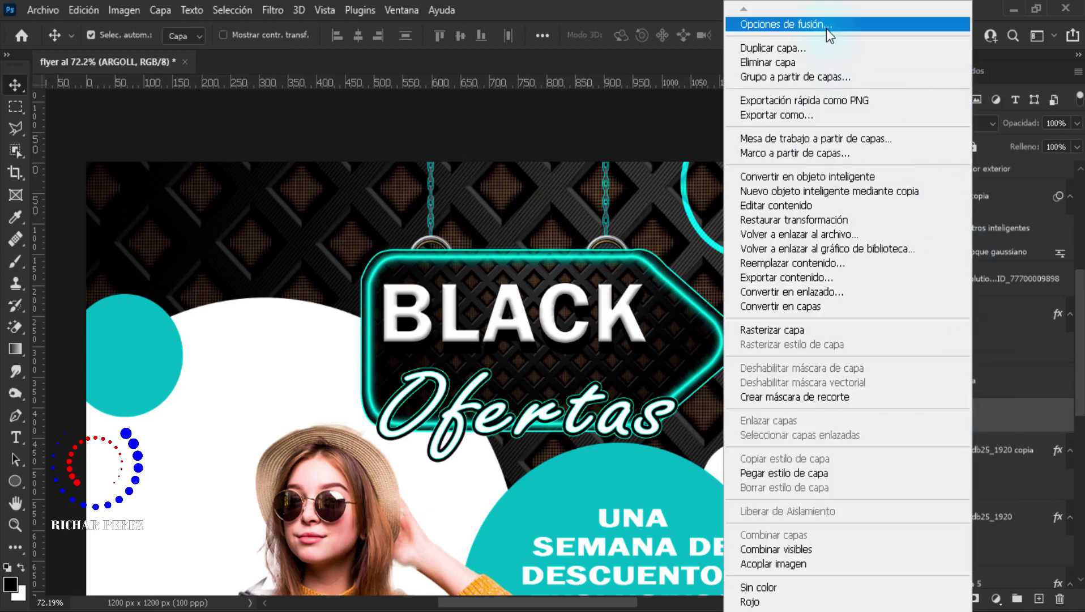
left_click(985, 458)
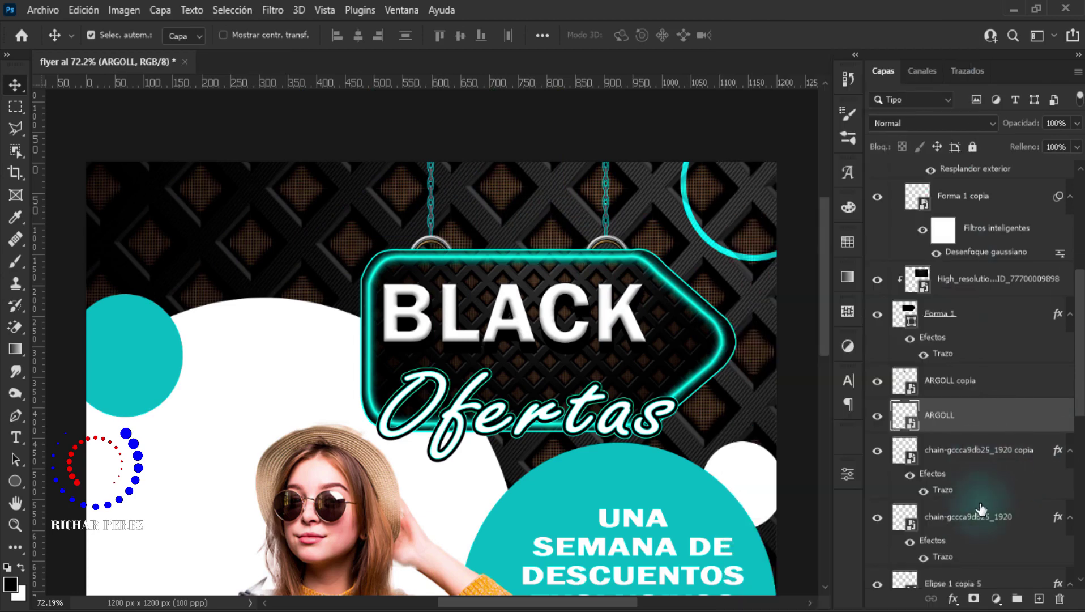
right_click(940, 477)
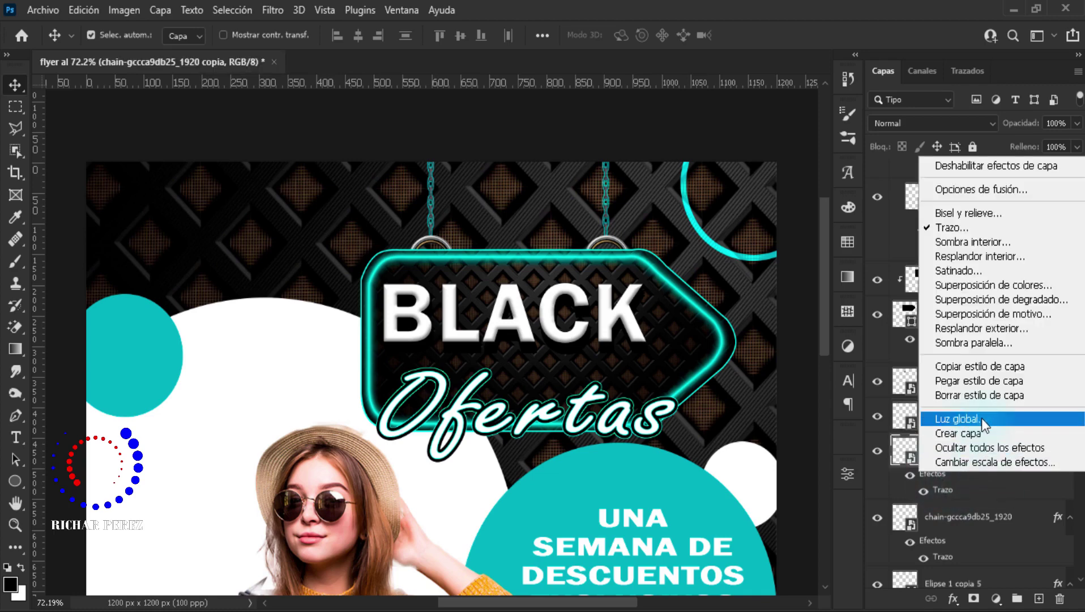
left_click(986, 366)
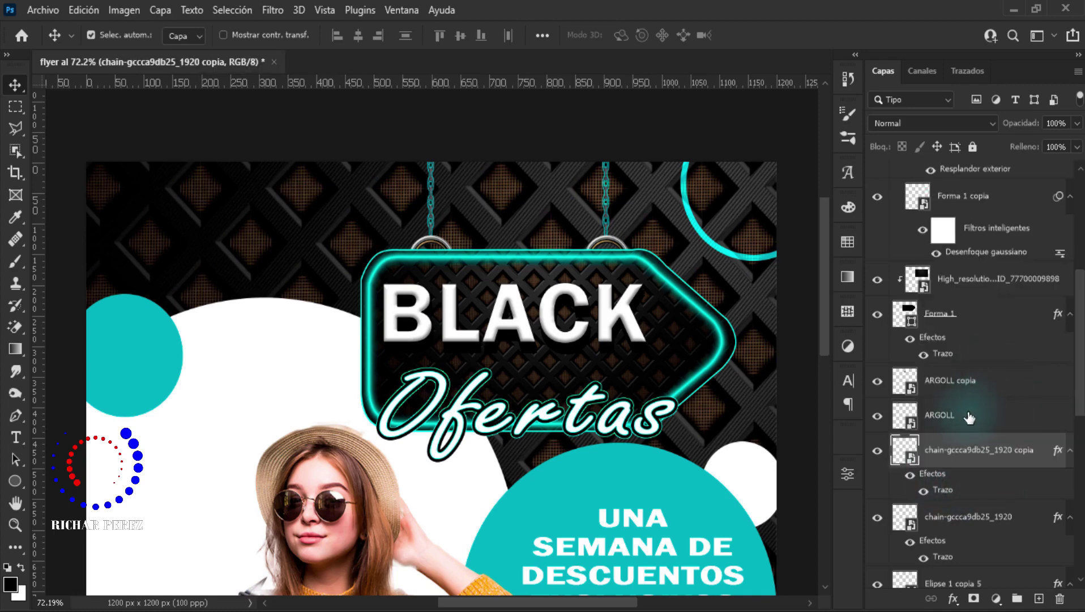
- Paste the chain's stroke style onto both ARGOLL and ARGOLL copia
left_click(970, 417)
left_click(963, 391, "ctrl")
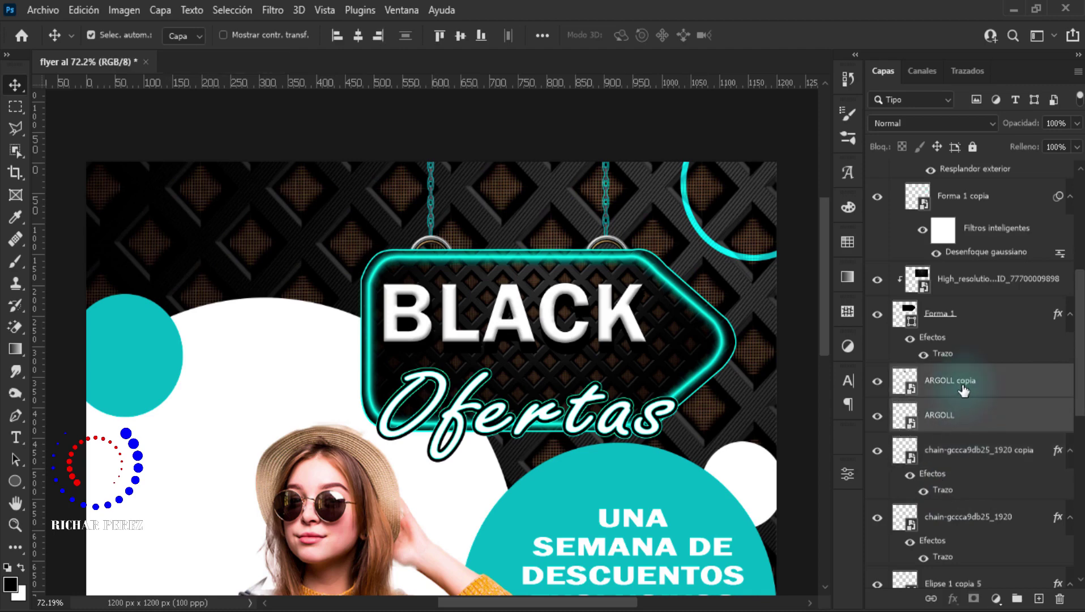
right_click(963, 425)
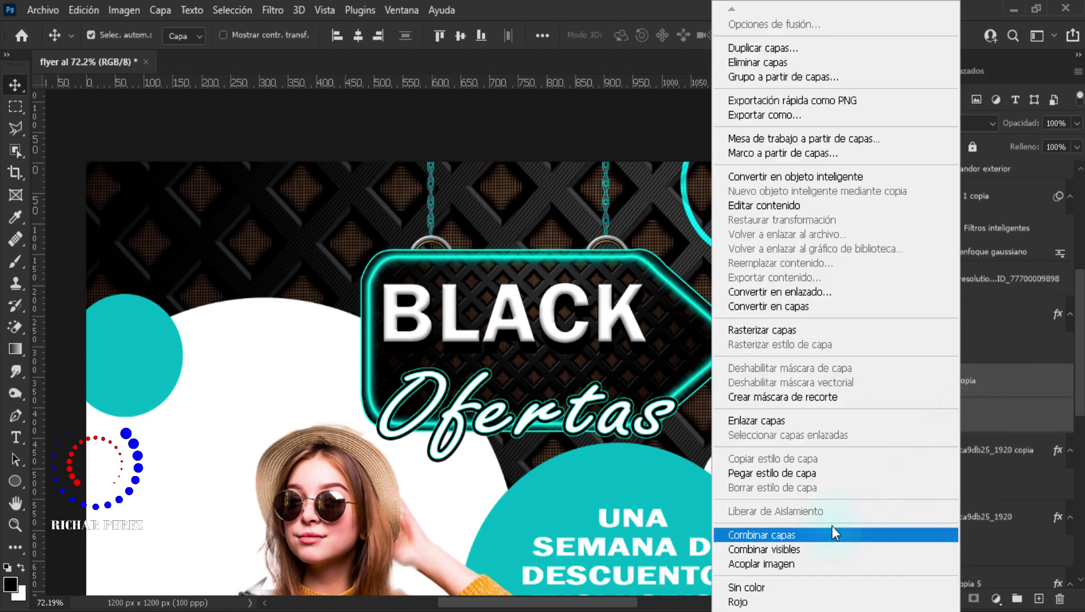
left_click(830, 473)
left_click(957, 396)
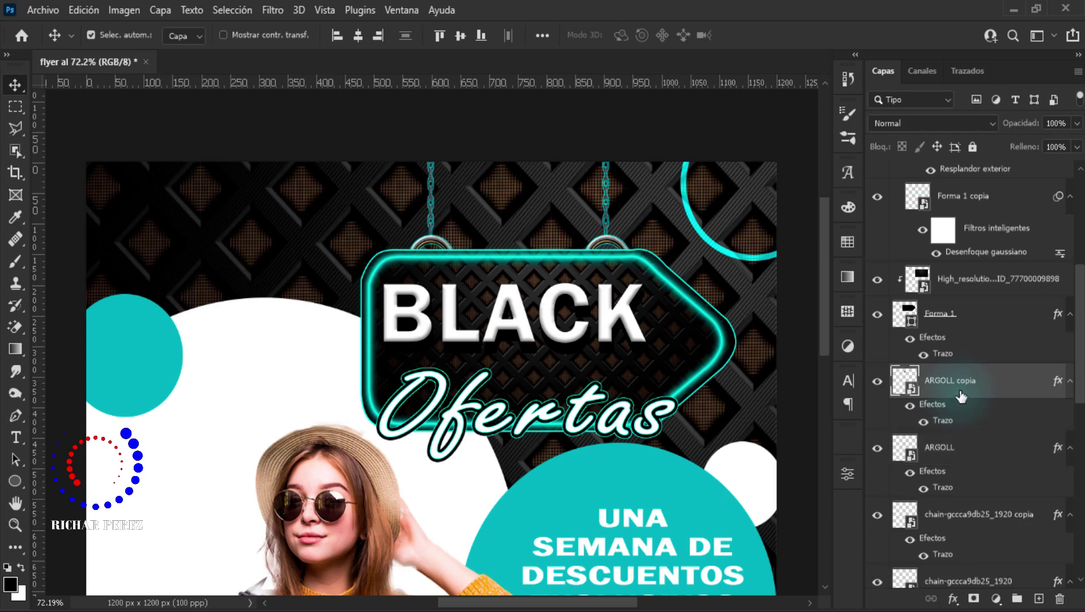
scroll(506, 366, "down", 2)
scroll(505, 365, "down", 2)
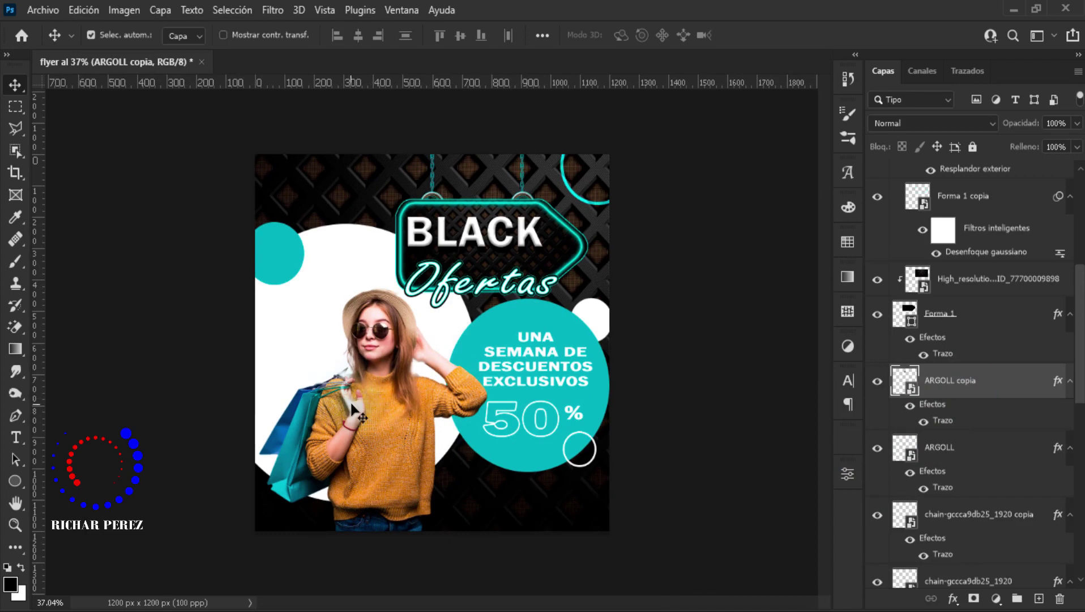
- Start a white text block at the flyer's top-left, replacing the placeholder with 'Busque productos … Etiquetas'
key("t")
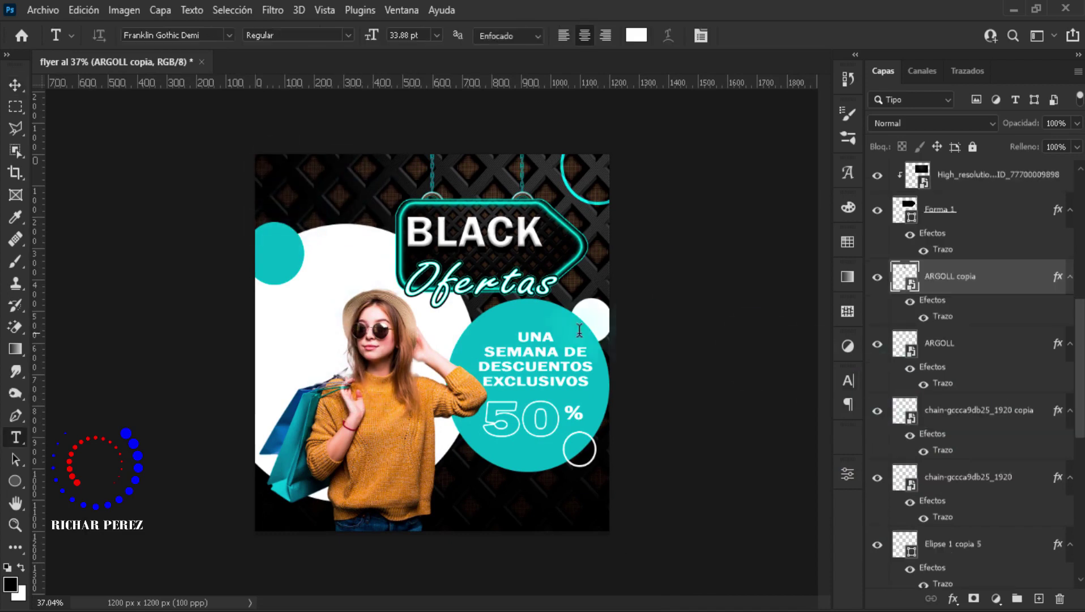
left_click(287, 184)
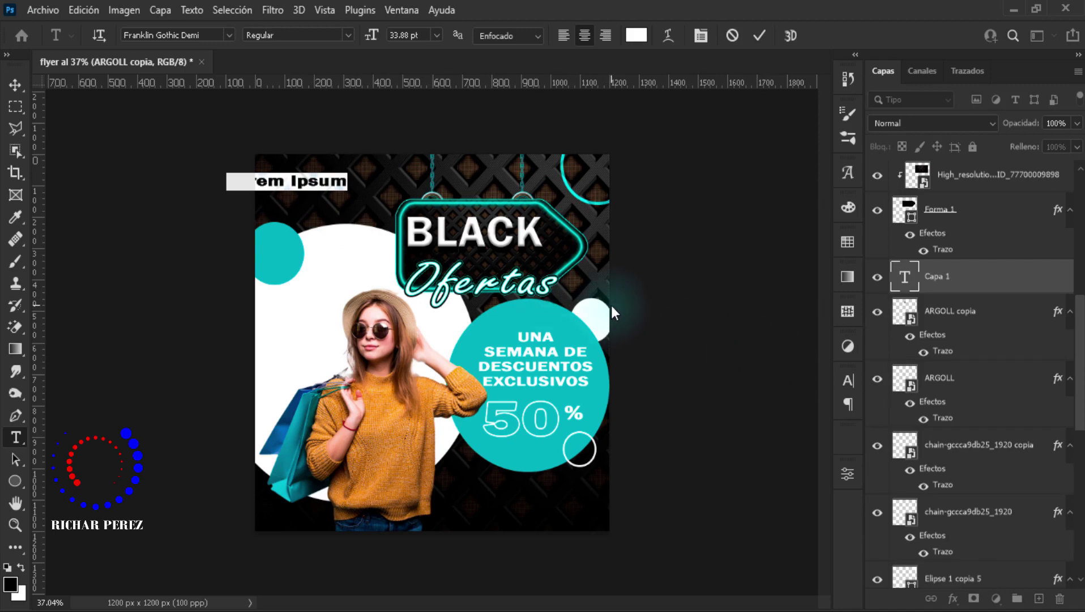
key("BackSpace")
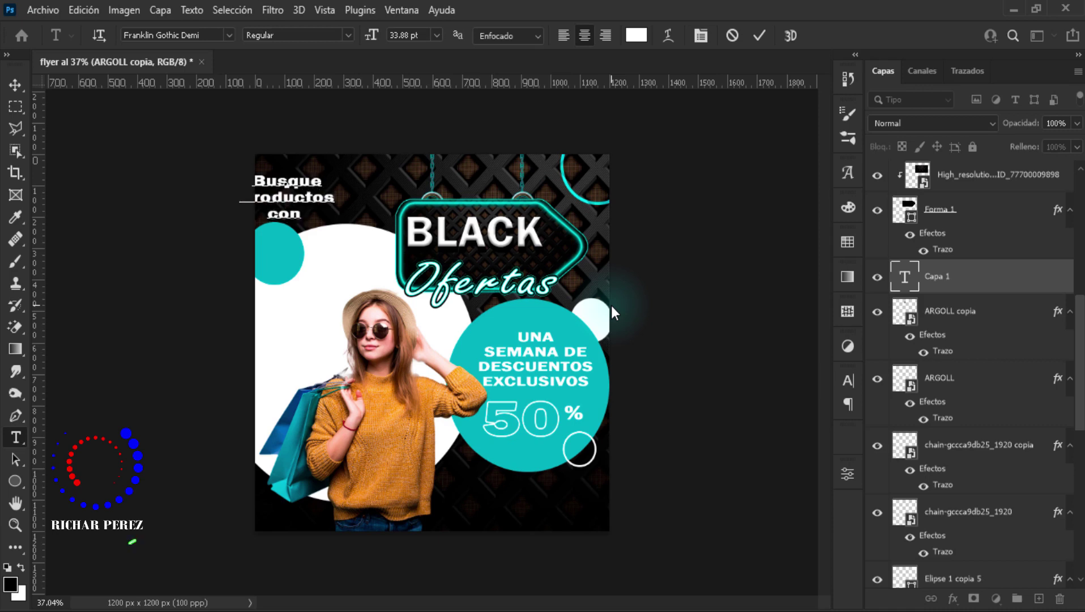
type("Etique")
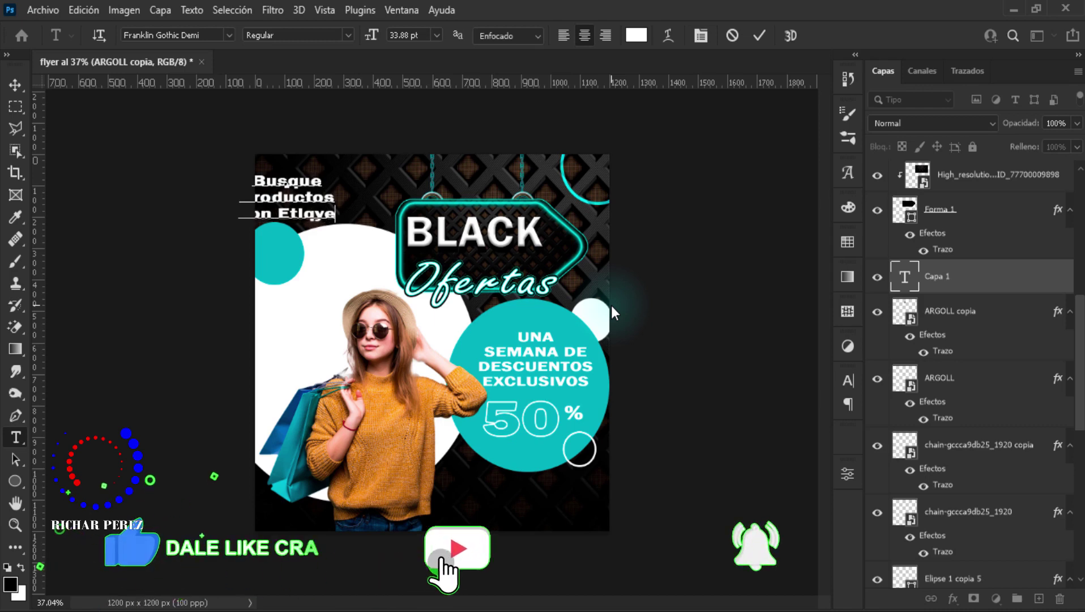
type("ta")
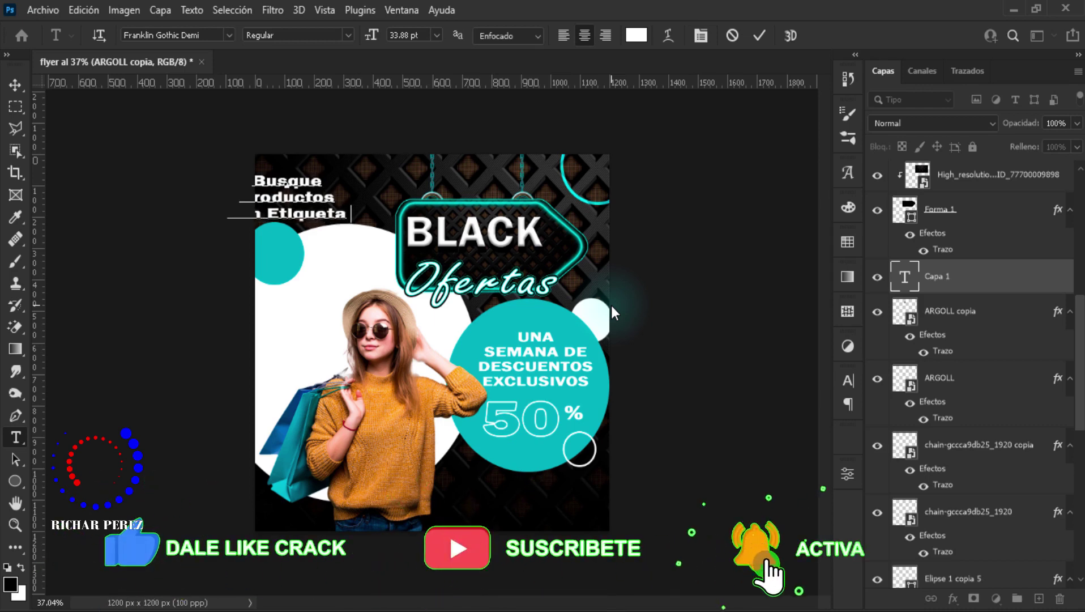
type("s")
key("BackSpace")
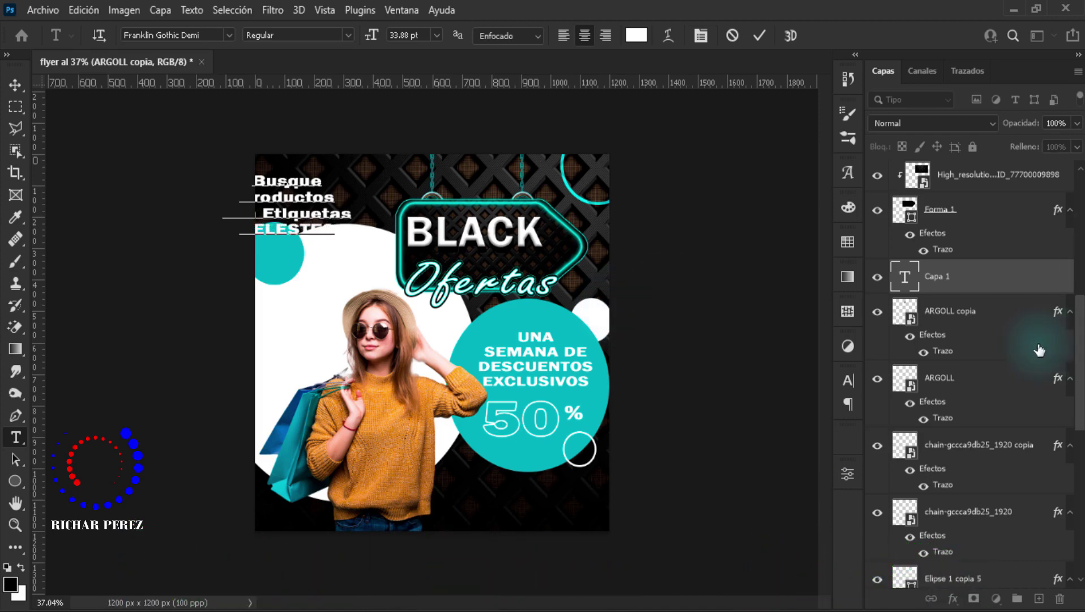
- Commit the text, move it into the flyer's top-left corner and left-align its lines
left_click(991, 281)
key("ctrl+t")
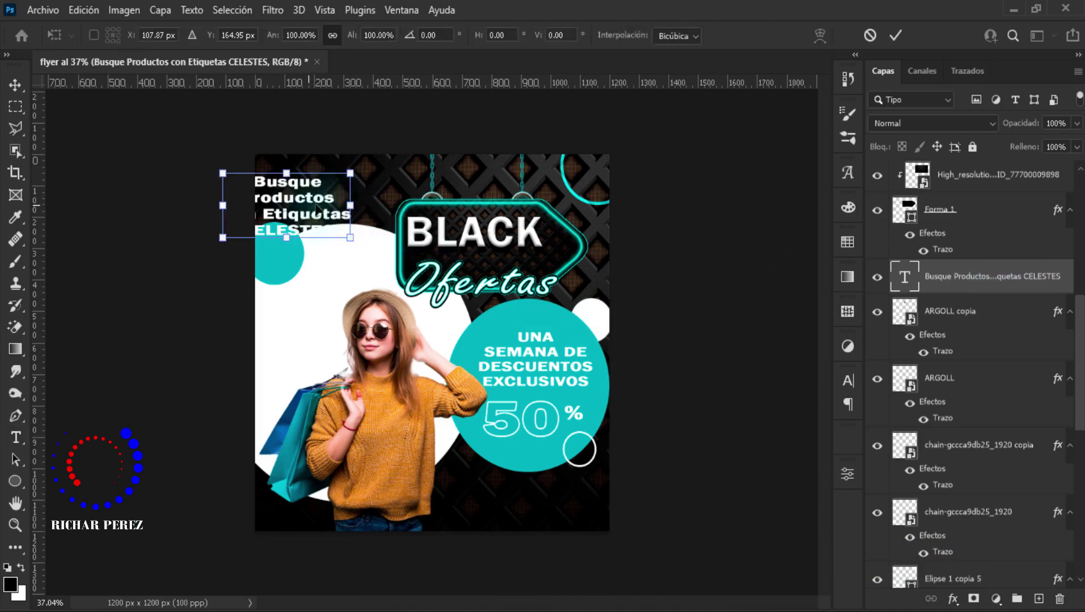
left_click_drag(312, 209, 362, 192)
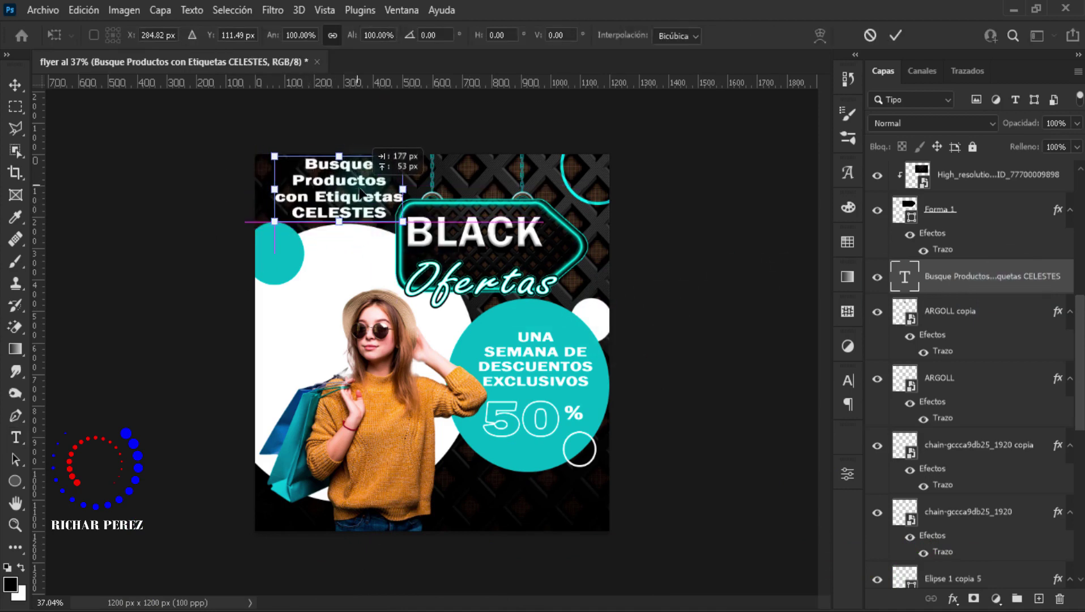
key("Return")
key("t")
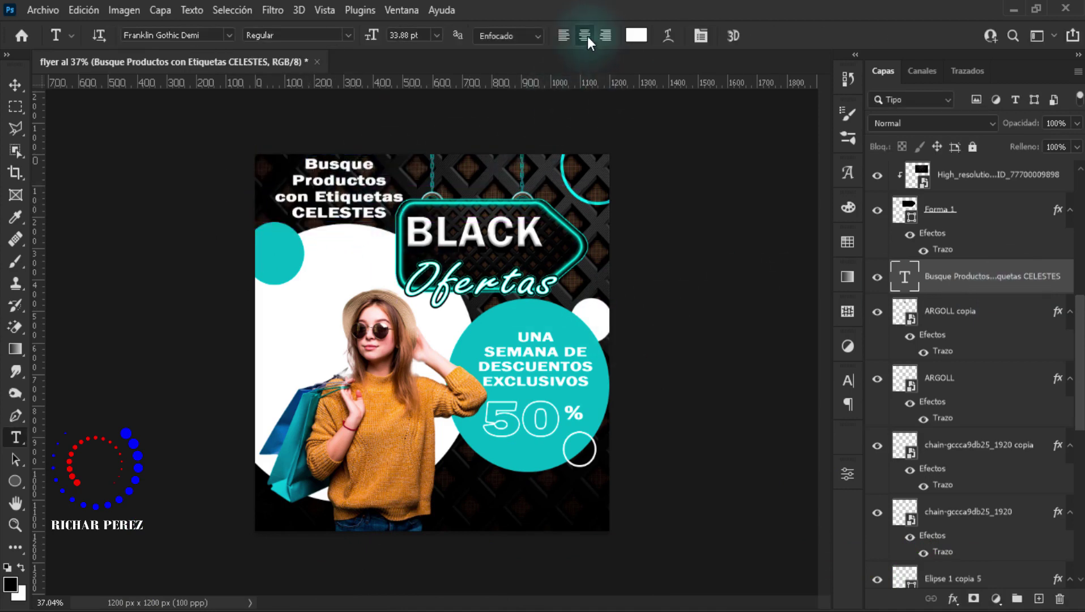
left_click(563, 35)
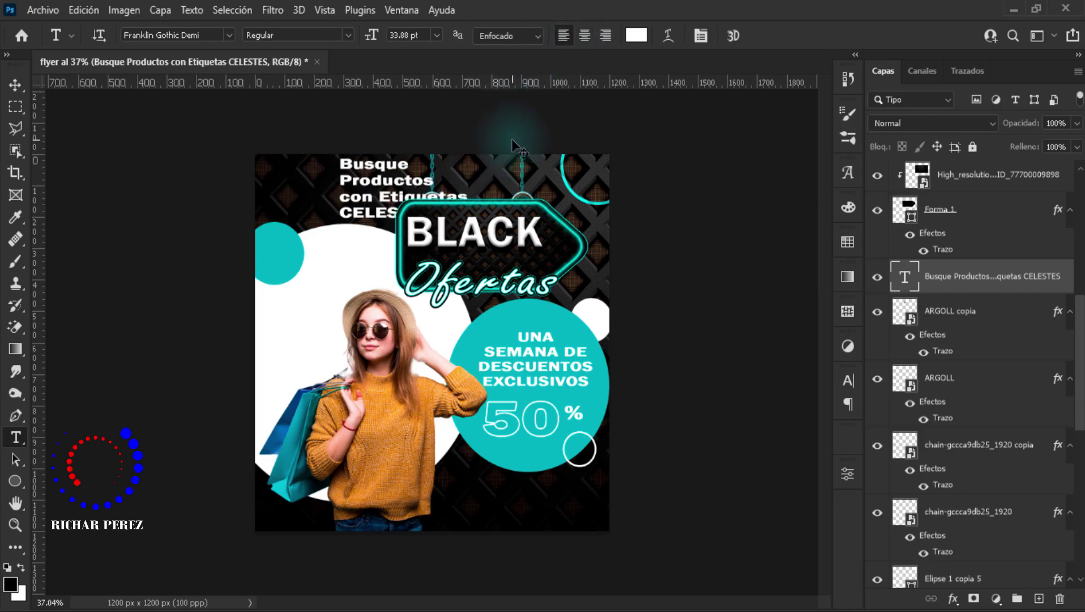
- Shift the text block to the left edge, making it slightly shorter and wider
key("ctrl+t")
left_click_drag(418, 189, 346, 192)
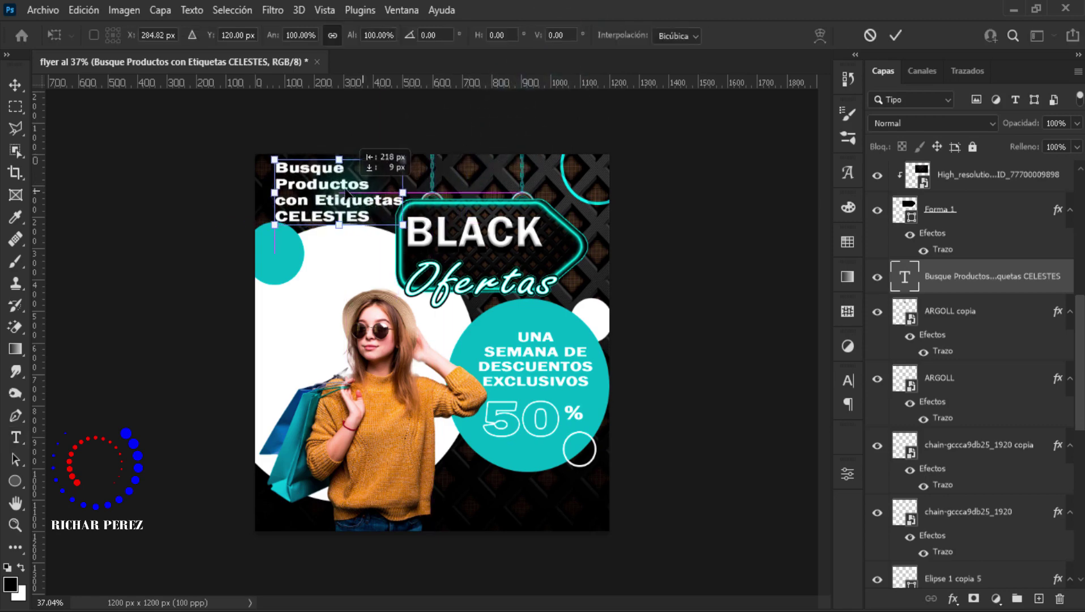
scroll(322, 200, "up", 2)
scroll(323, 200, "up", 2)
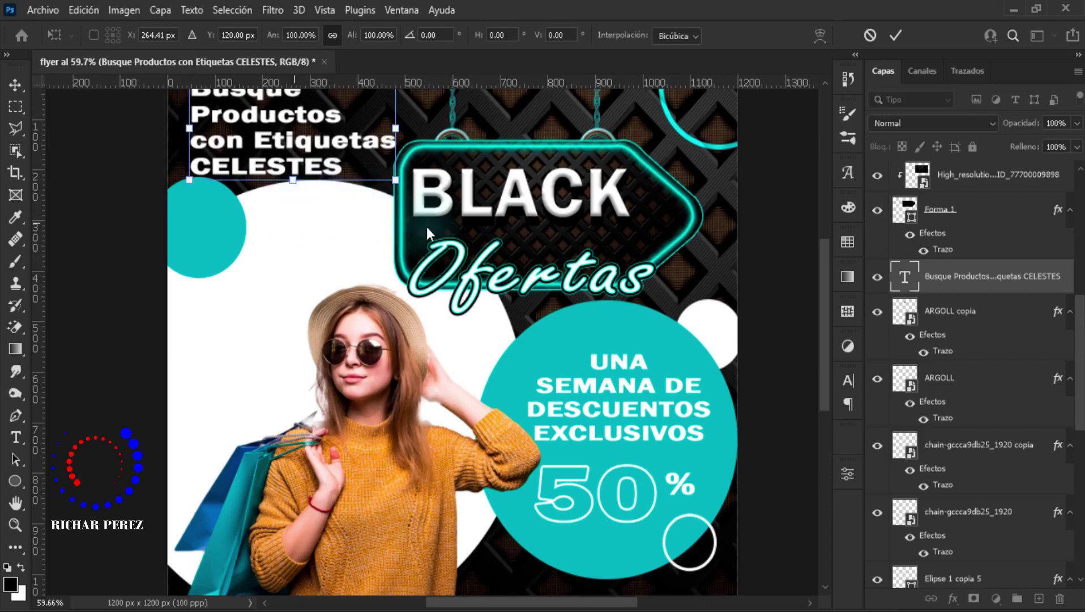
scroll(383, 238, "down", 2)
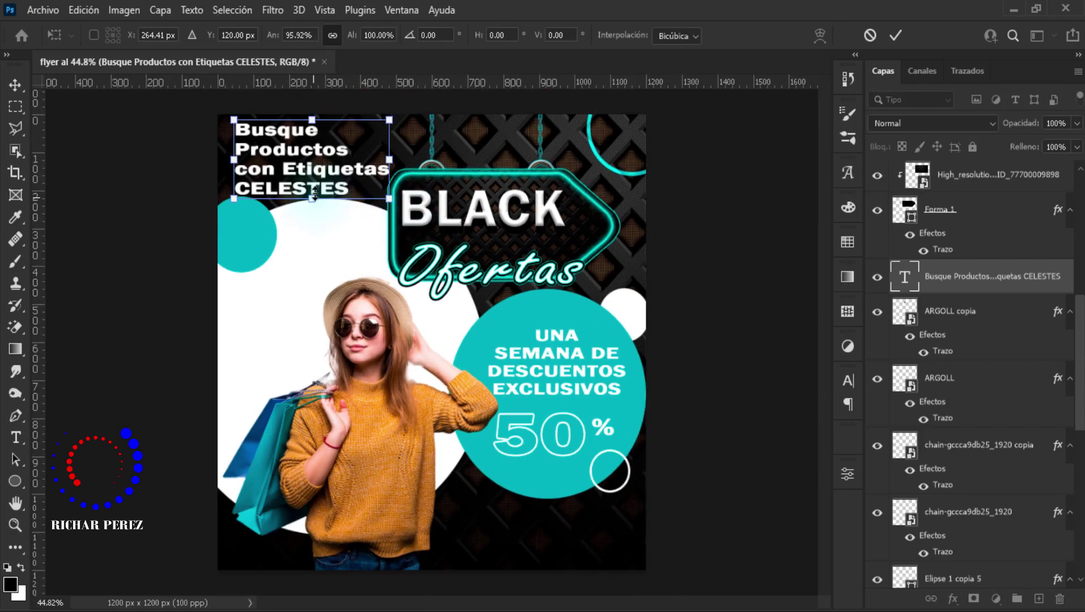
left_click_drag(312, 196, 312, 187)
left_click_drag(391, 154, 419, 154)
key("Return")
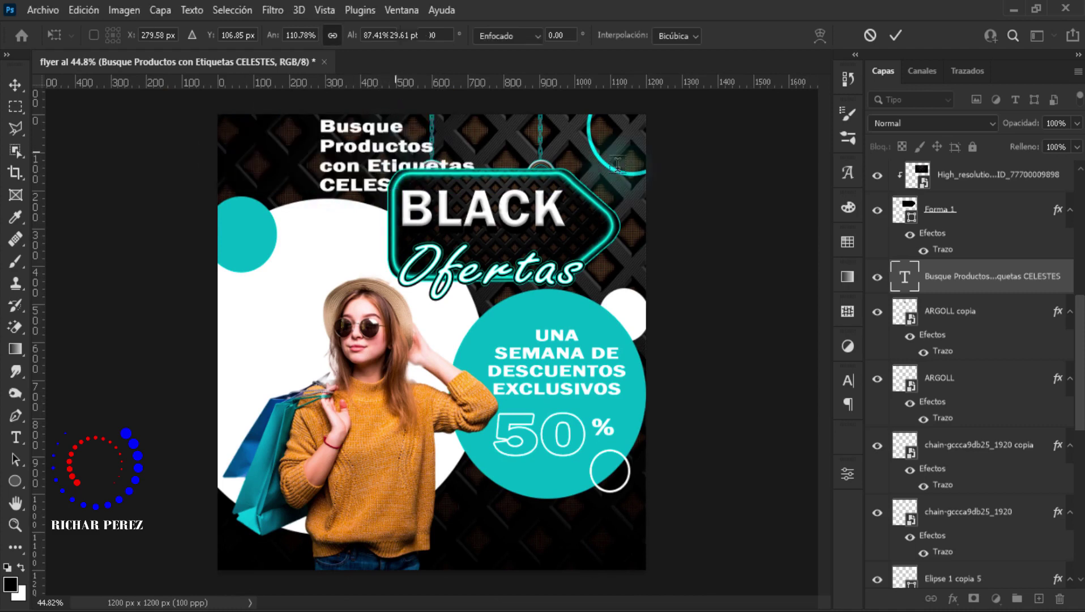
key("Return")
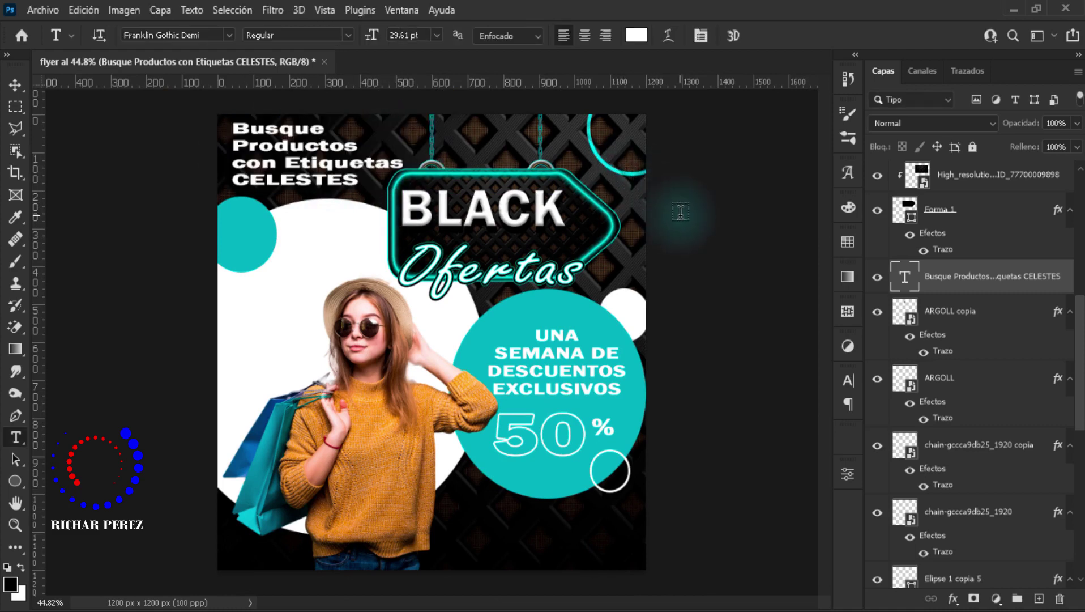
scroll(583, 241, "down", 2)
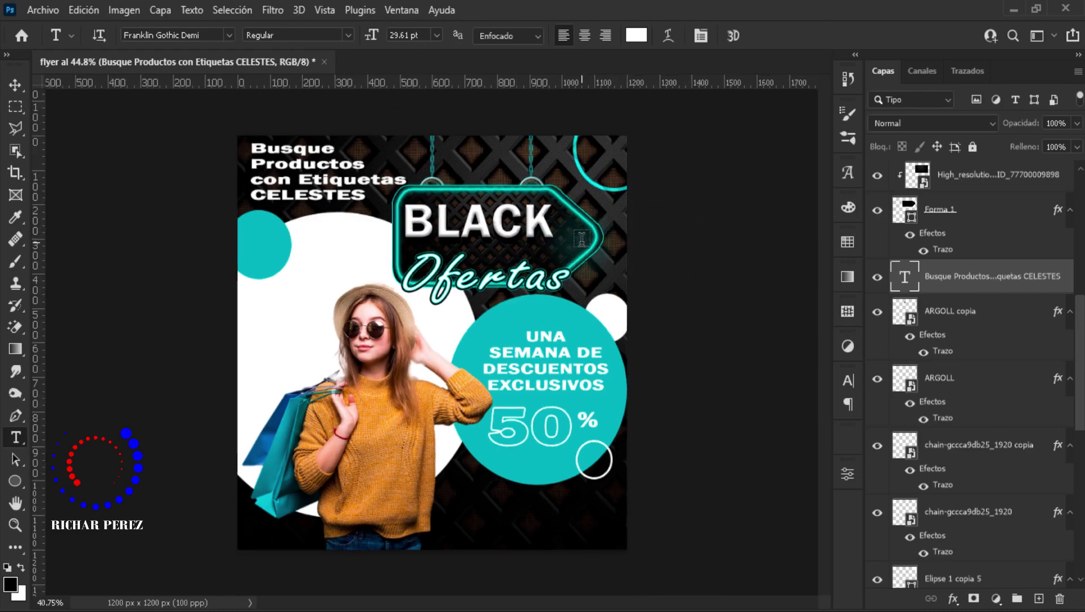
- Type 'TU LOGO AQUI' at the bottom centre of the flyer and commit it
left_click(457, 511)
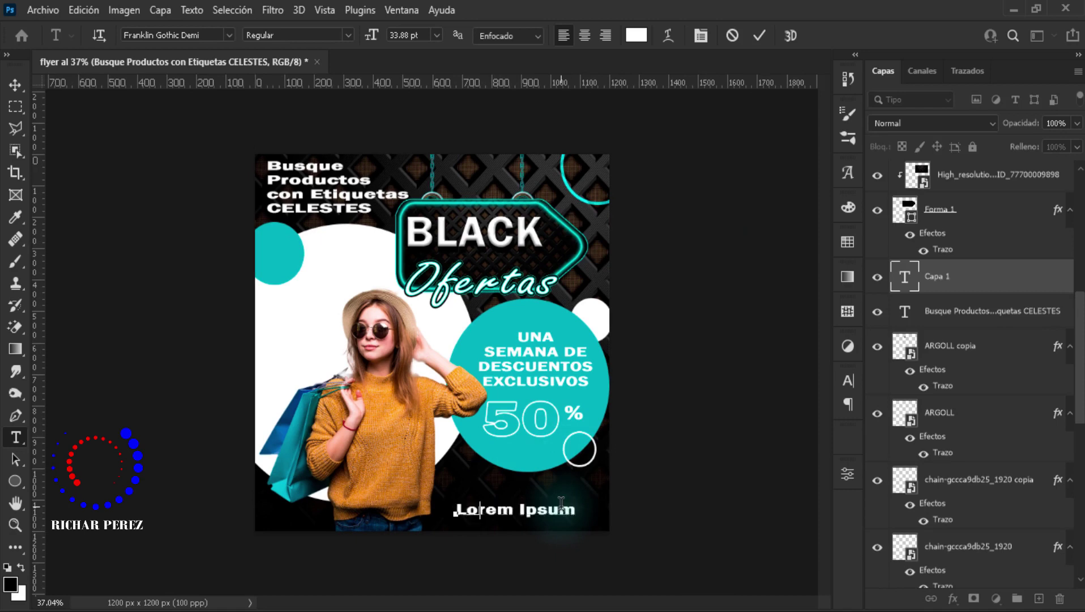
type("TU LOGO AQUI")
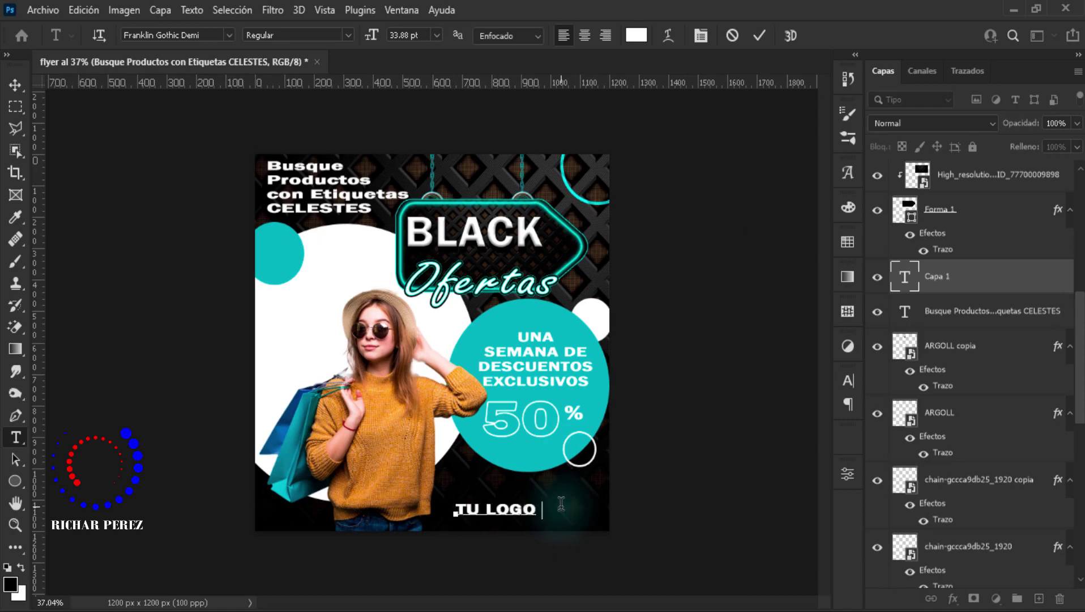
left_click(954, 283)
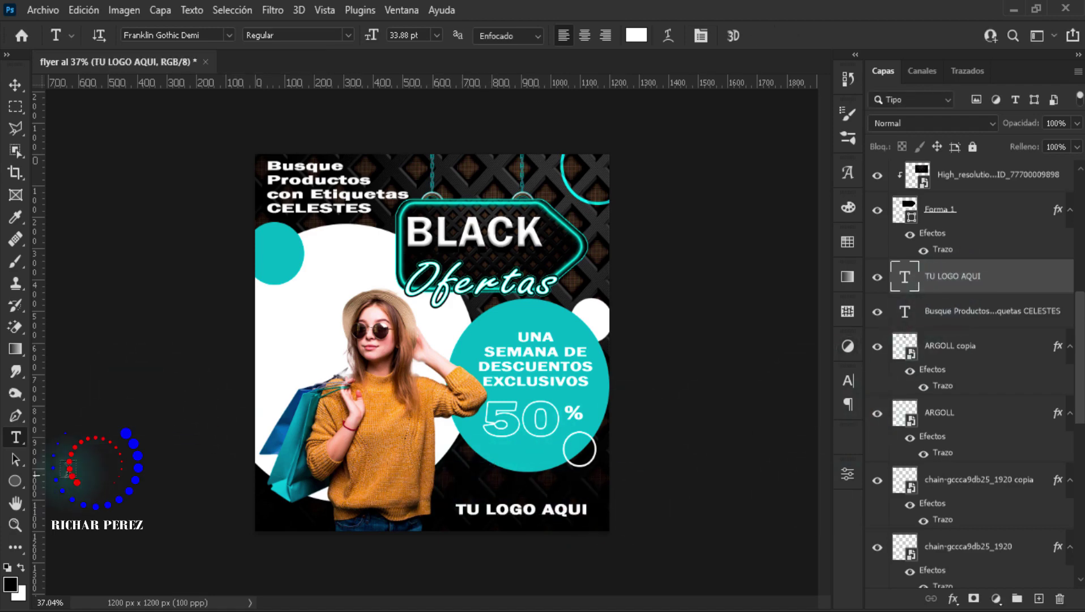
left_click(15, 481)
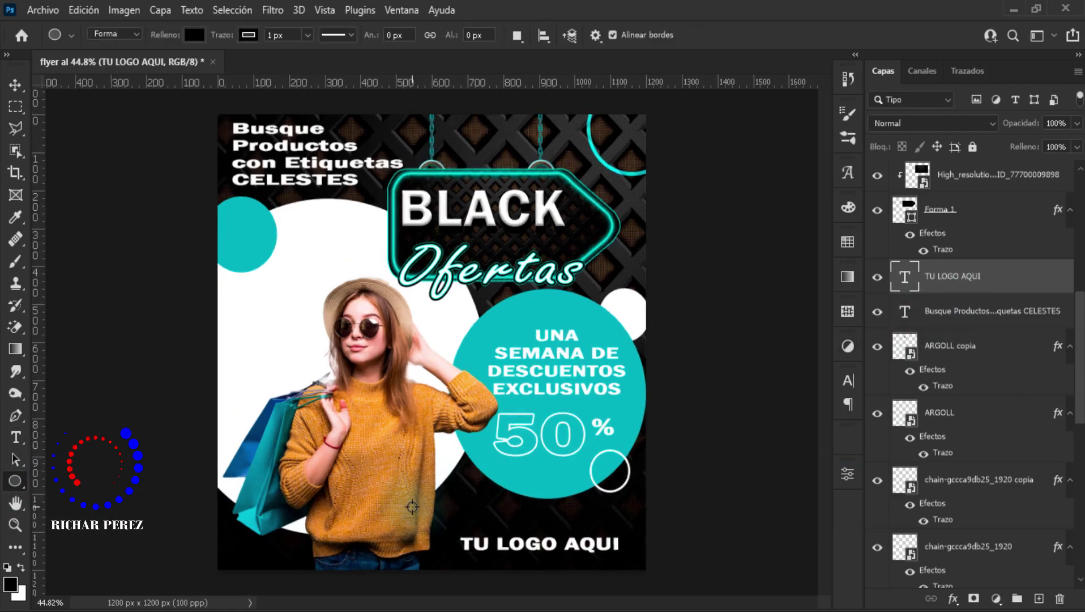
- Draw a 65 px white circle just left of 'TU LOGO AQUI' and nudge it up slightly
scroll(437, 429, "up", 5)
left_click_drag(446, 419, 473, 451)
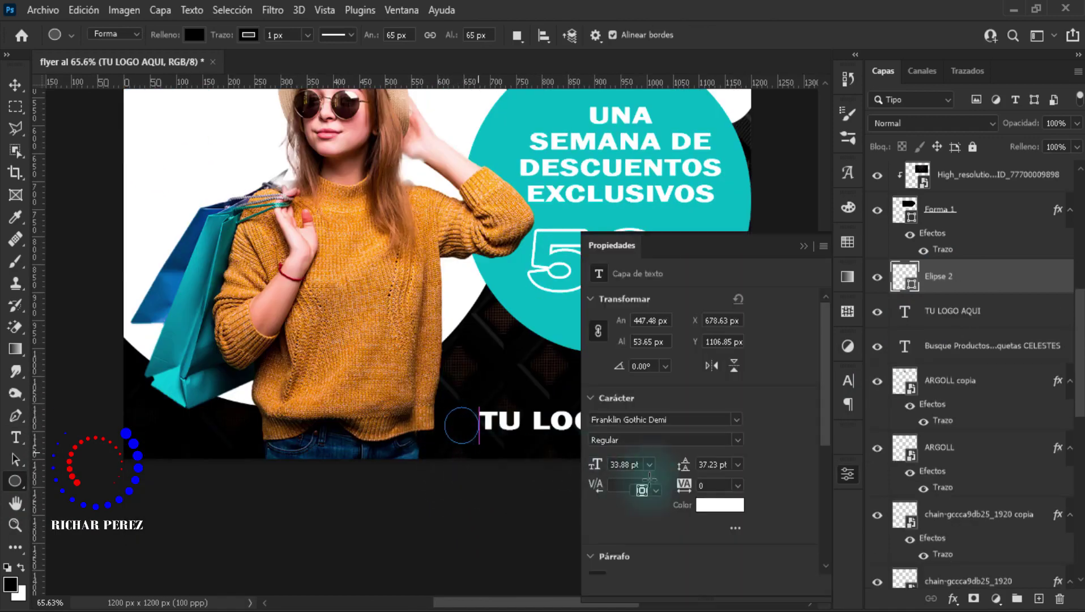
left_click(650, 423)
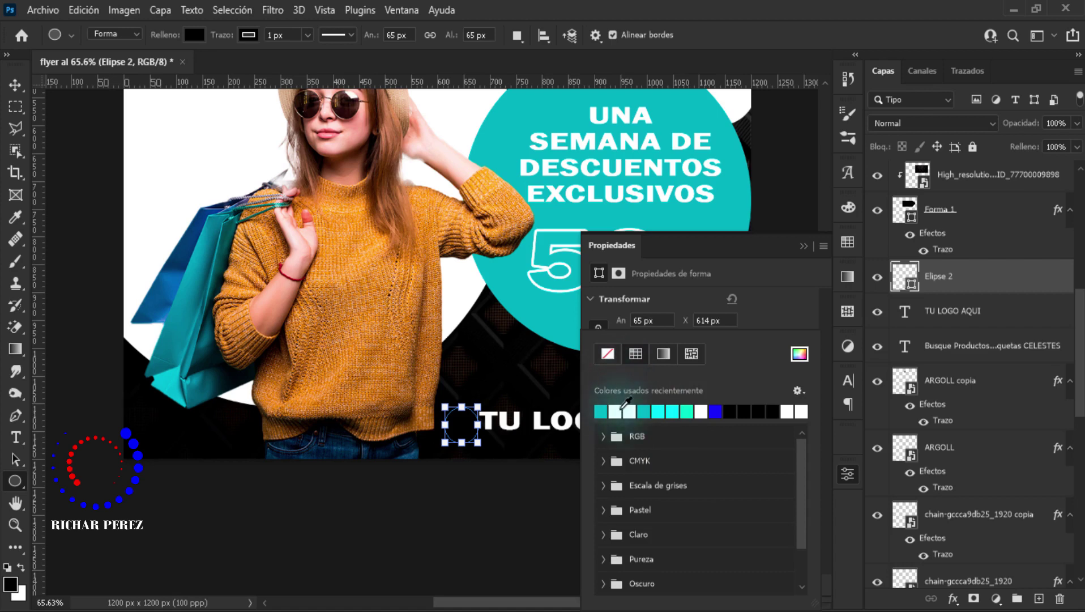
left_click(623, 410)
left_click(804, 246)
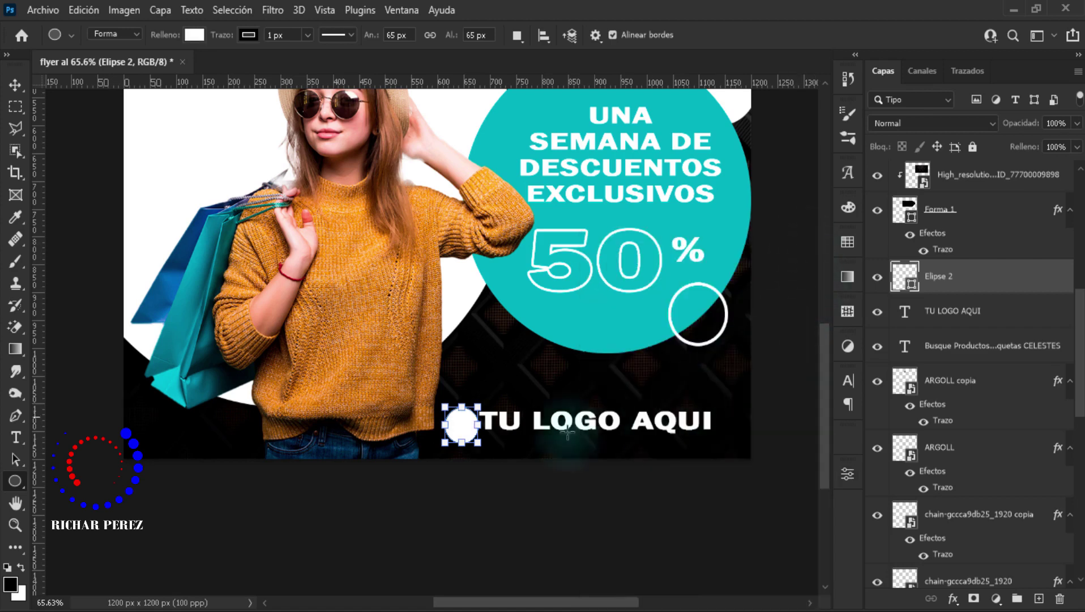
key("ctrl+t")
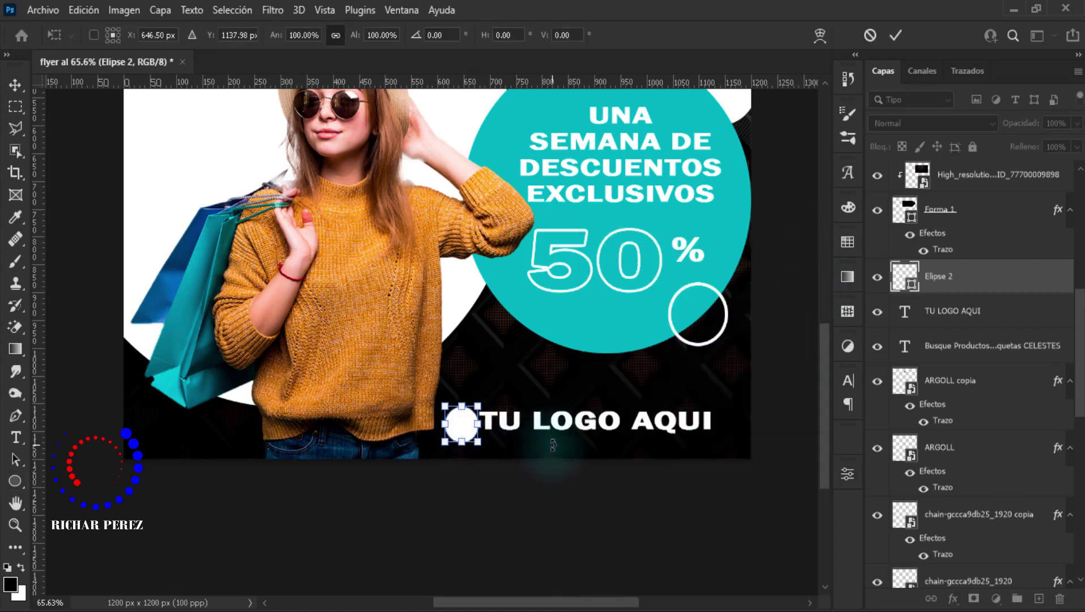
key("Up")
key("Up")
key("Up")
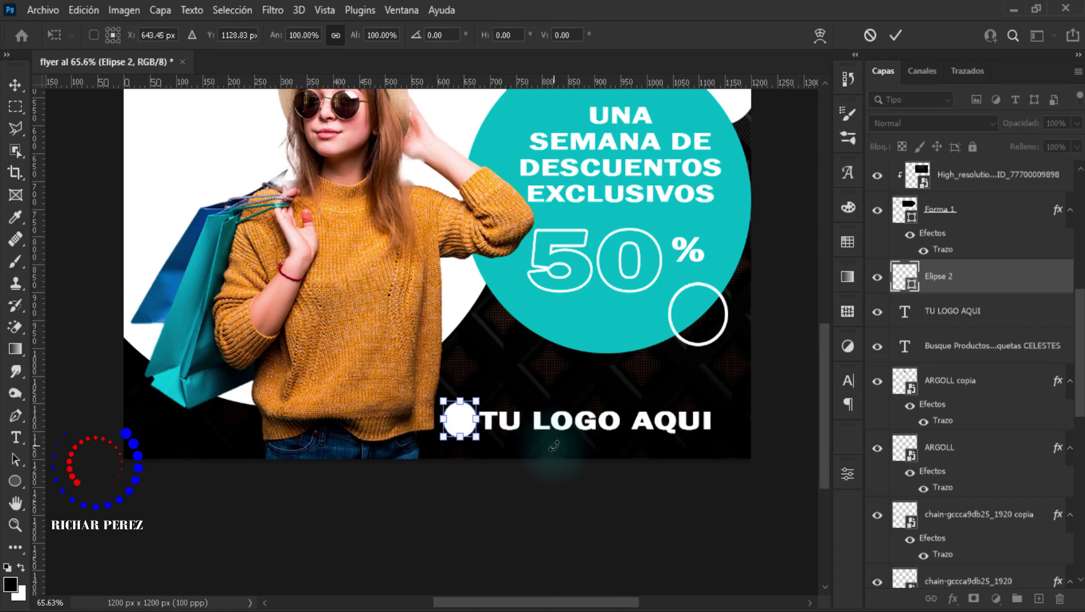
key("Return")
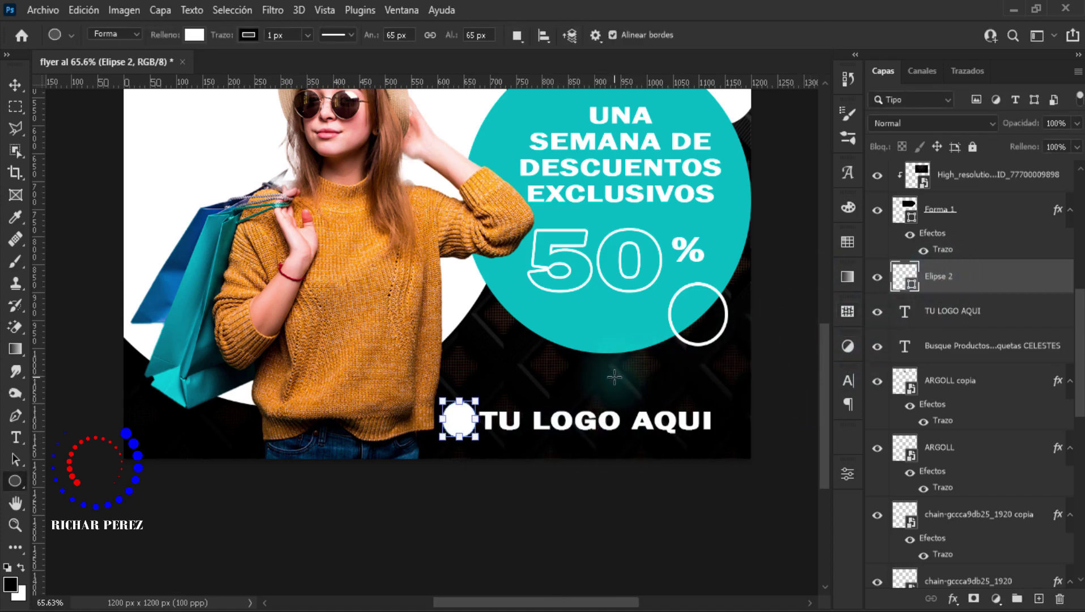
- Group the sign layers from Forma 1 up to Grupo 2 into Grupo 3
scroll(524, 351, "up", 2)
scroll(526, 356, "up", 3)
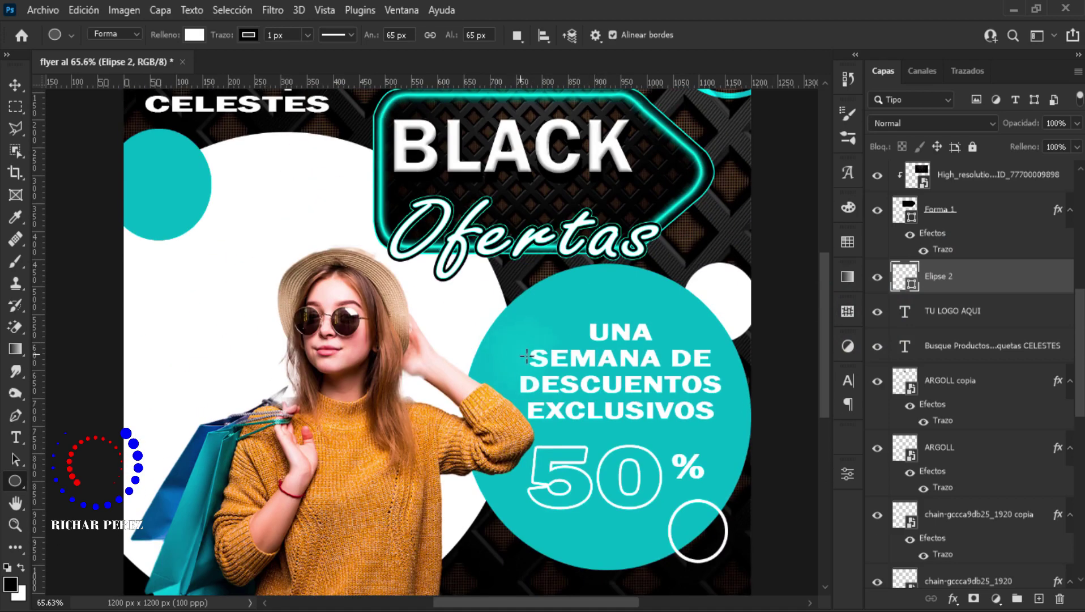
scroll(454, 296, "up", 1)
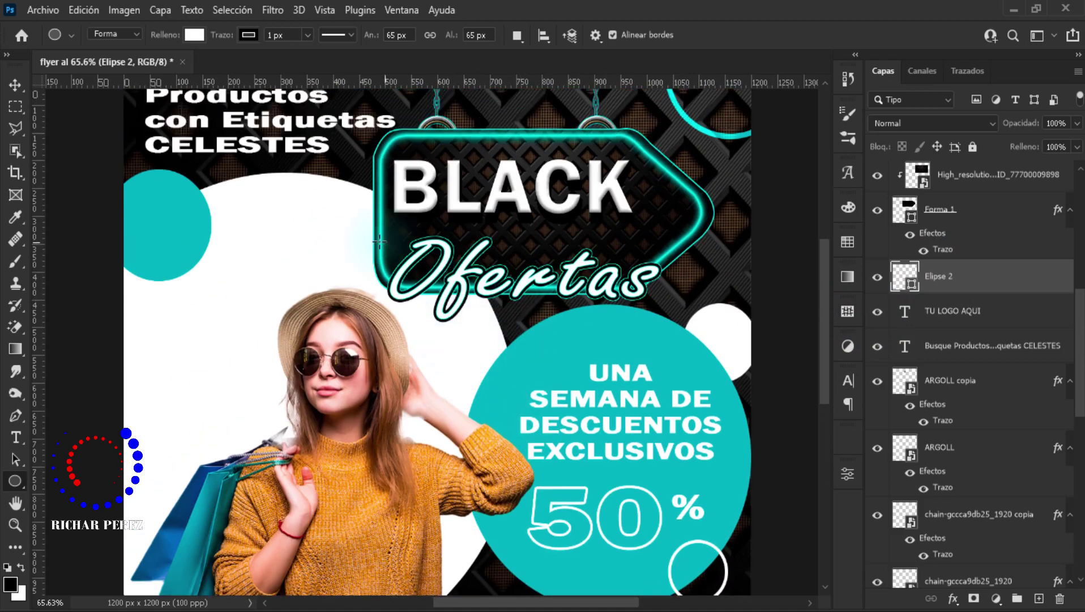
scroll(929, 291, "up", 4)
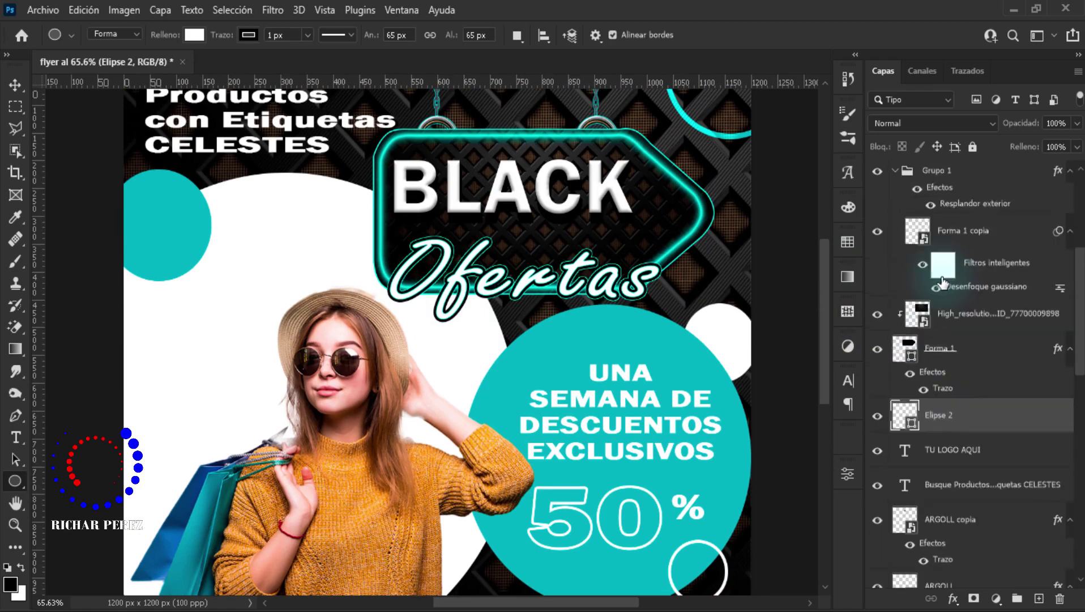
scroll(997, 326, "up", 5)
scroll(988, 374, "up", 1)
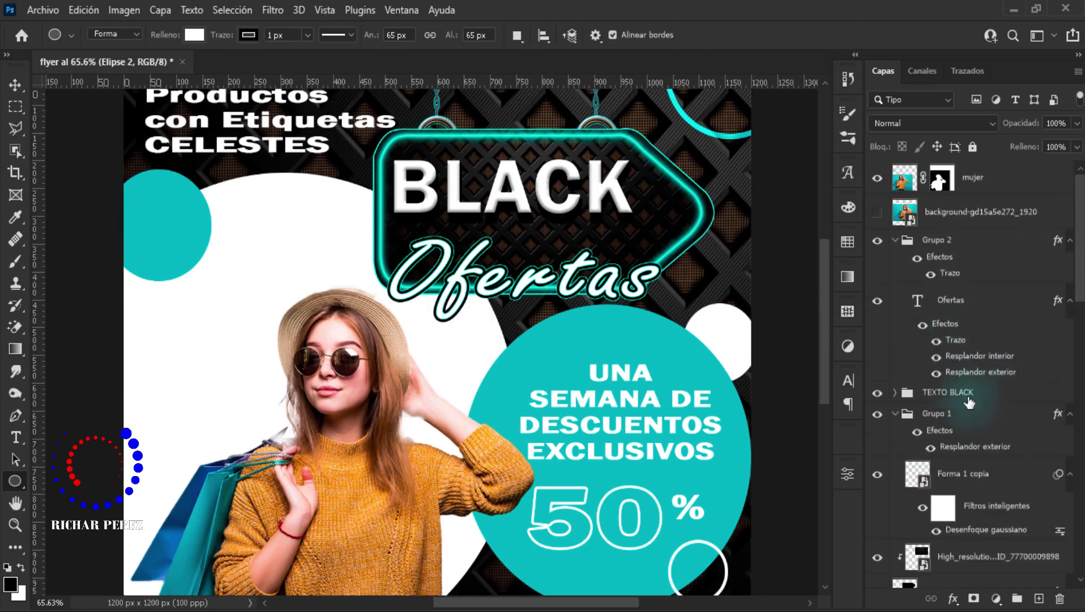
scroll(969, 399, "down", 2)
scroll(969, 399, "down", 5)
scroll(972, 399, "down", 2)
scroll(969, 397, "down", 2)
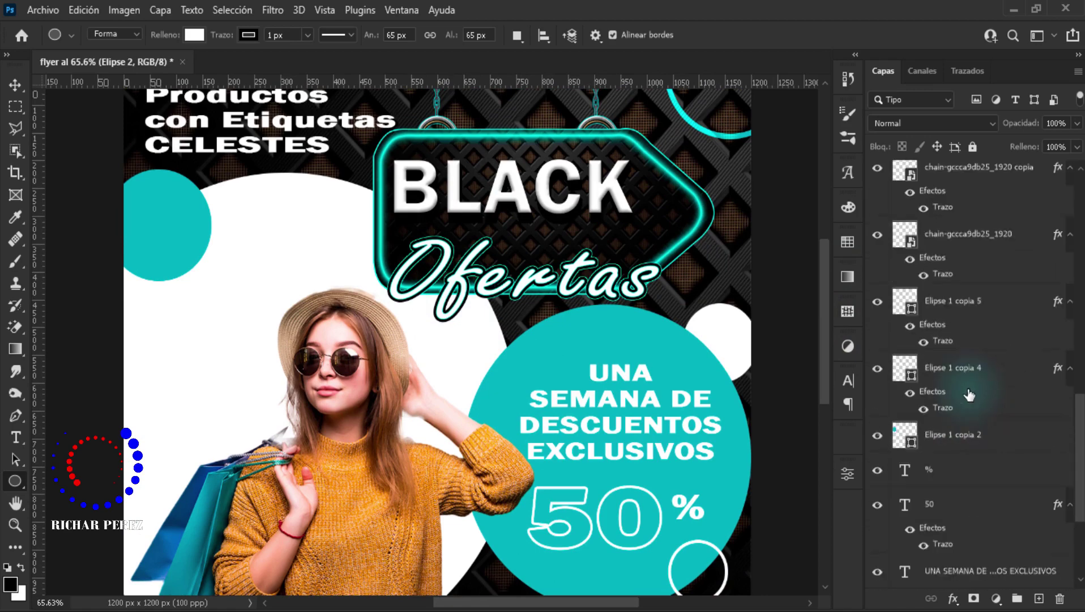
scroll(997, 430, "up", 6)
left_click(1017, 450)
scroll(1012, 439, "up", 2)
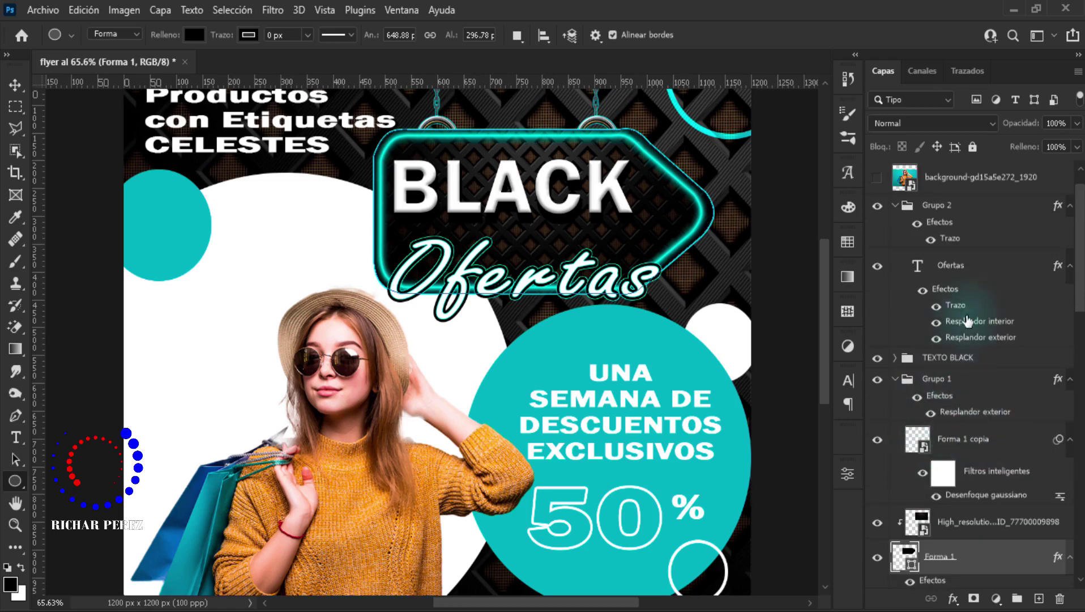
left_click(956, 209, "shift")
key("ctrl+g")
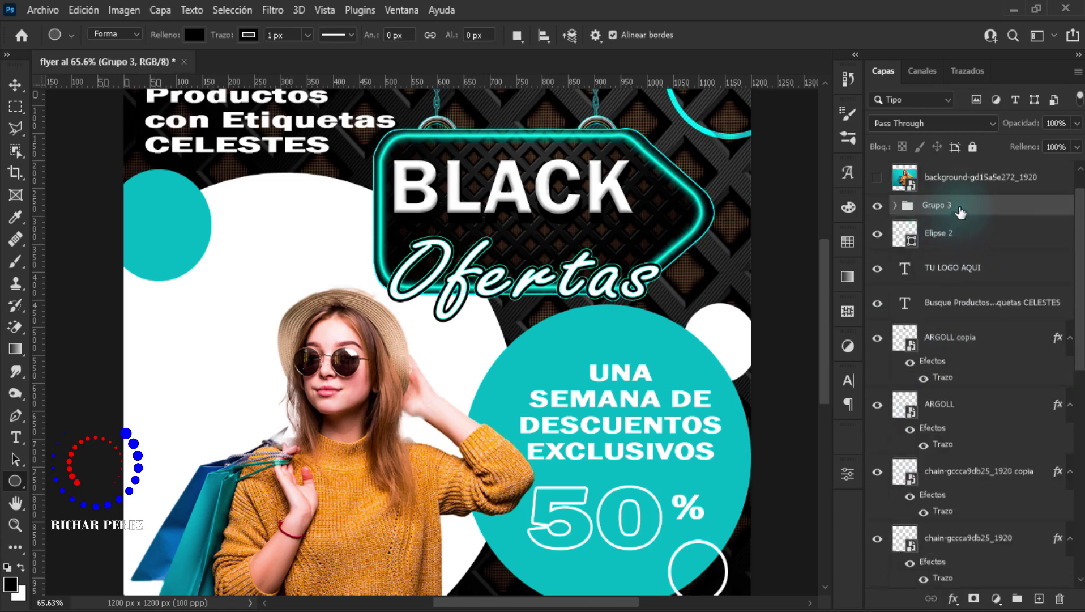
- Give Grupo 3 a black Multiply drop shadow: 71% opacity, distance 4, spread 29, size 65
right_click(961, 212)
left_click(814, 31)
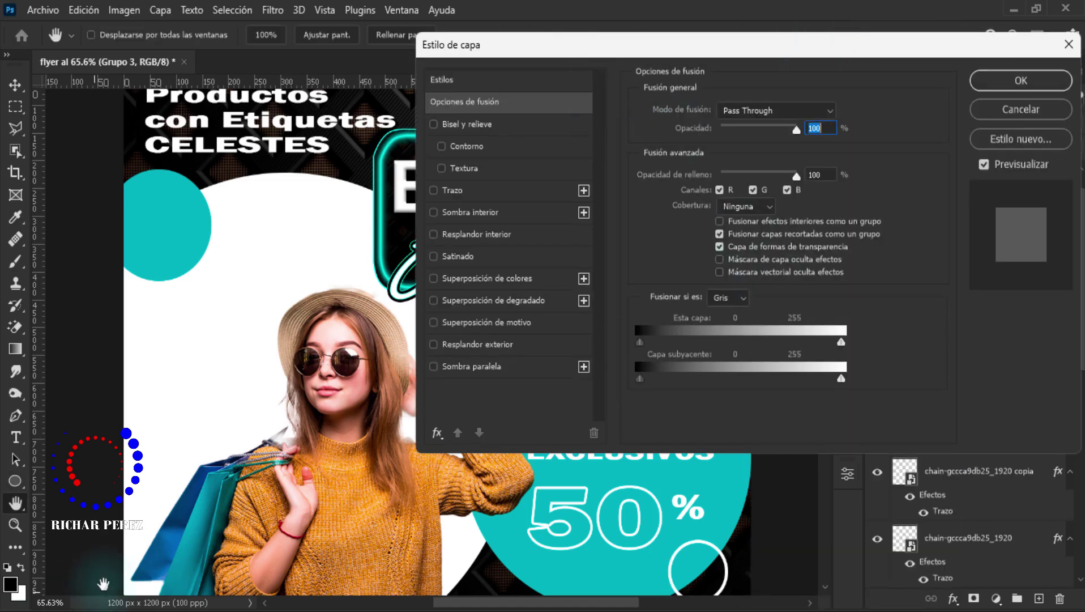
left_click(470, 366)
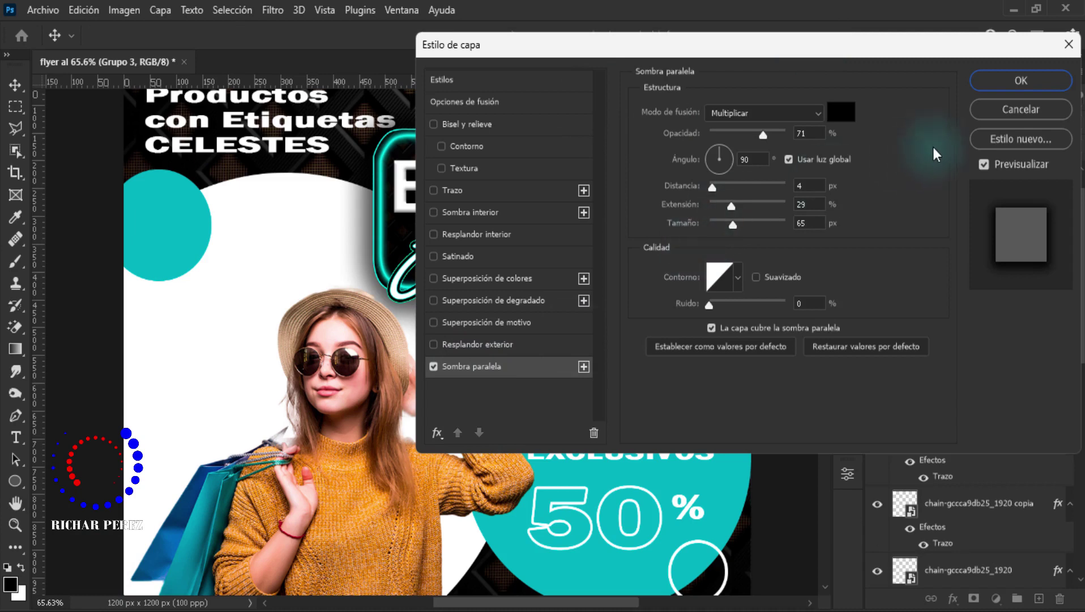
left_click(769, 116)
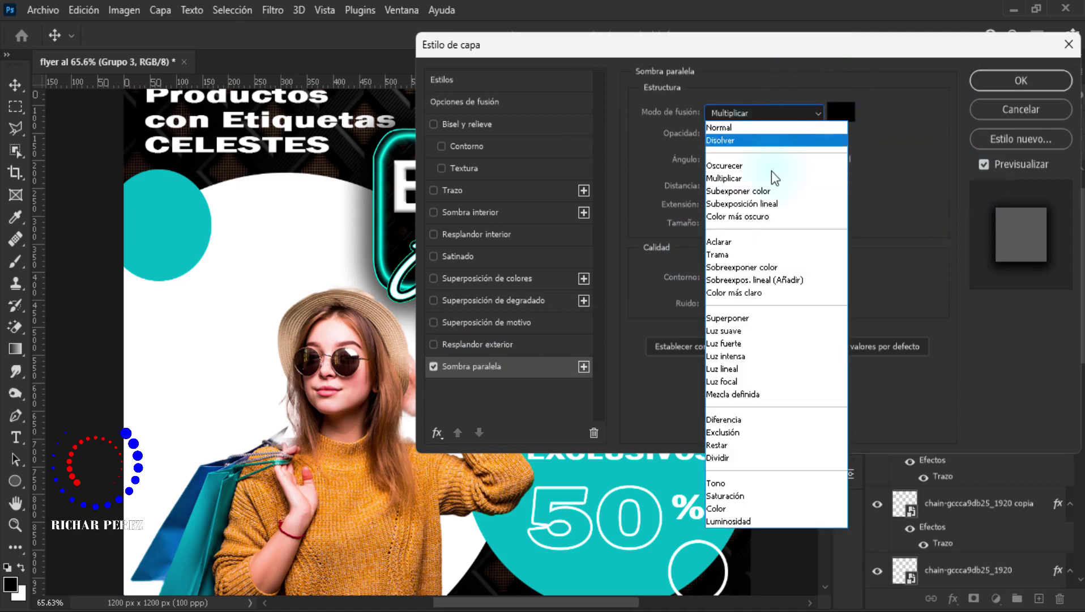
left_click(738, 177)
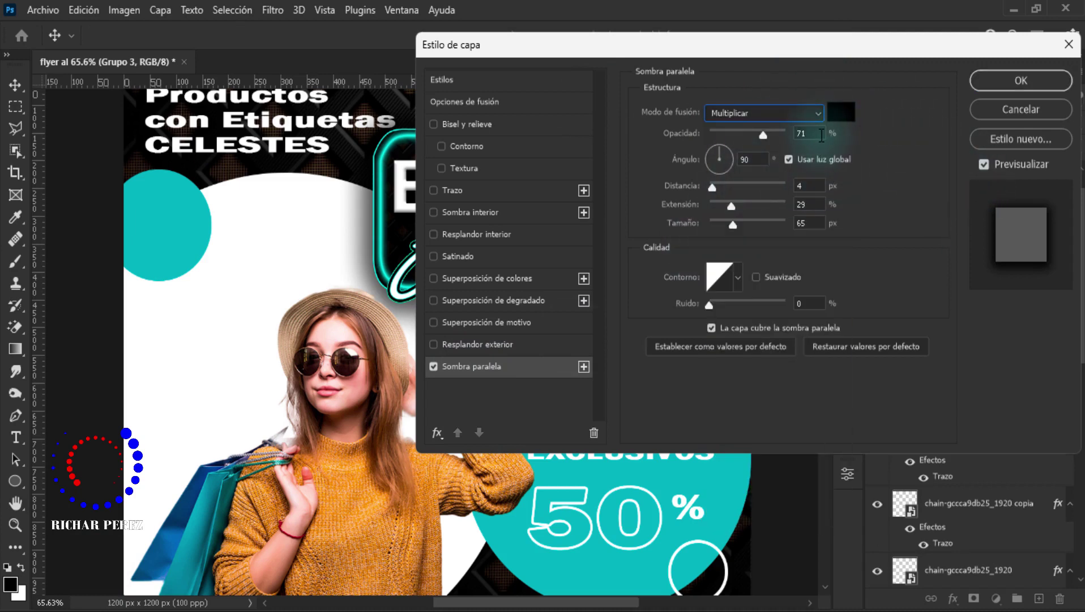
left_click(841, 112)
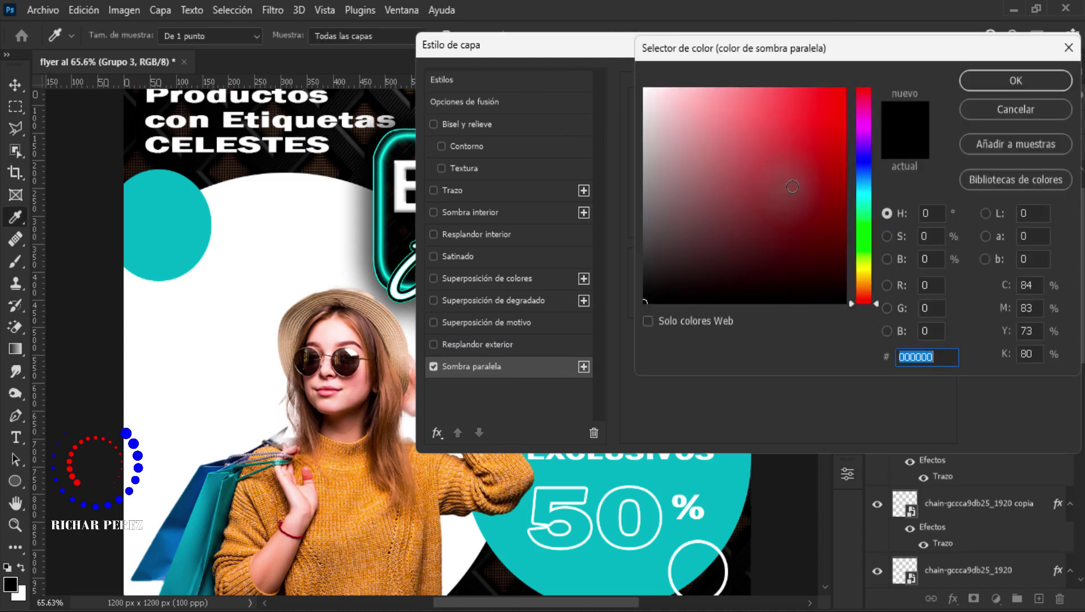
left_click(1013, 78)
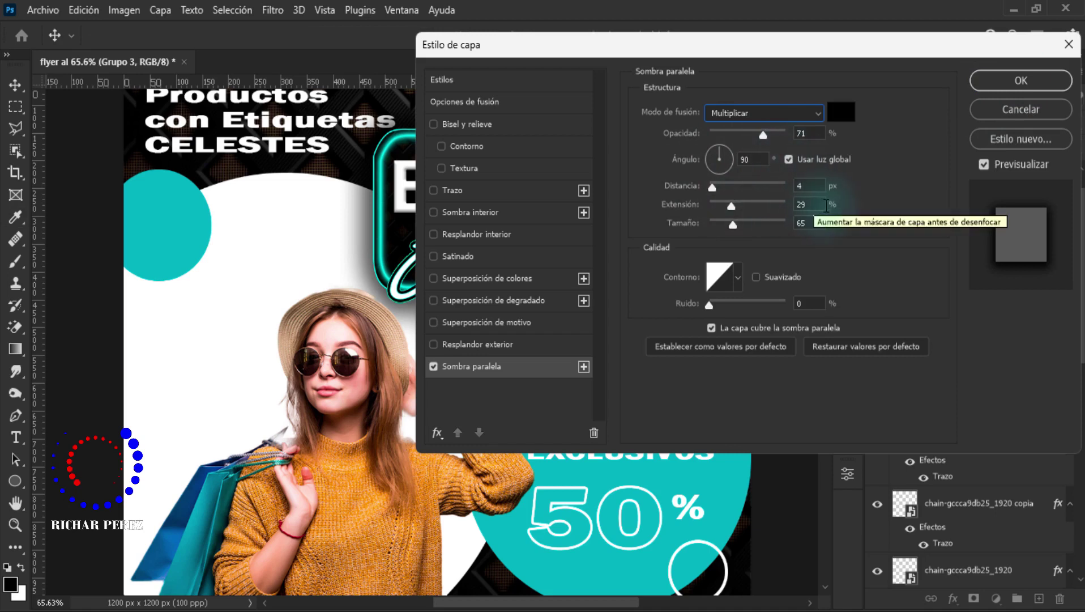
left_click(804, 204)
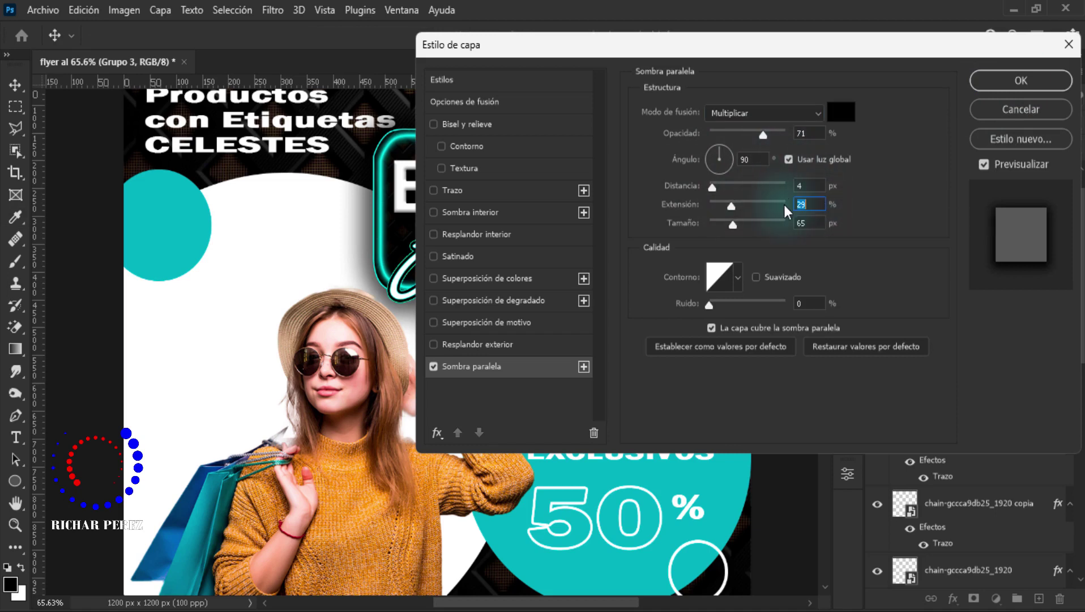
double_click(815, 226)
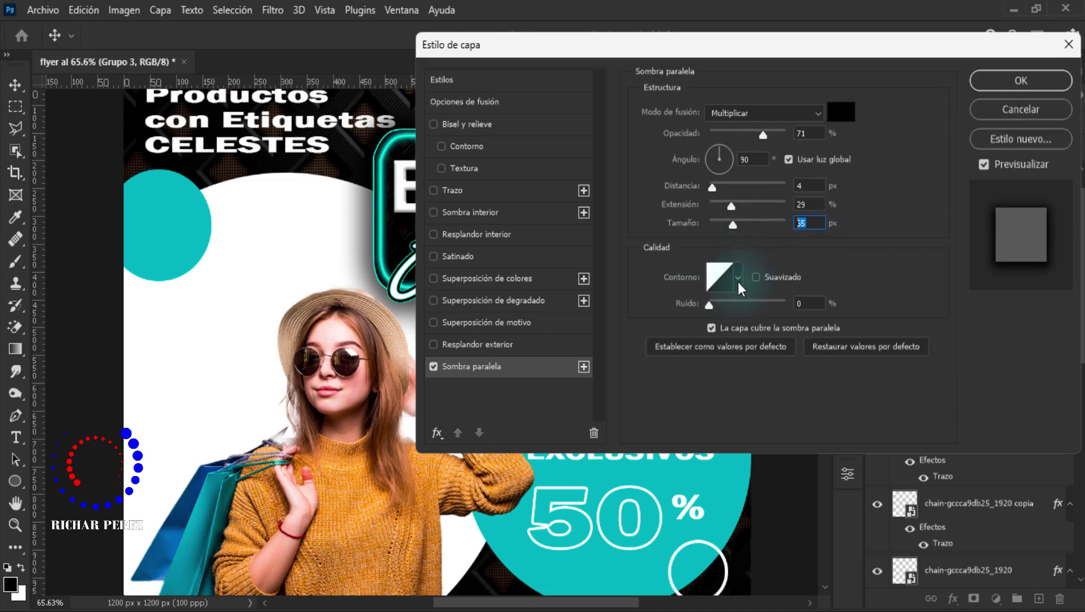
left_click(1024, 85)
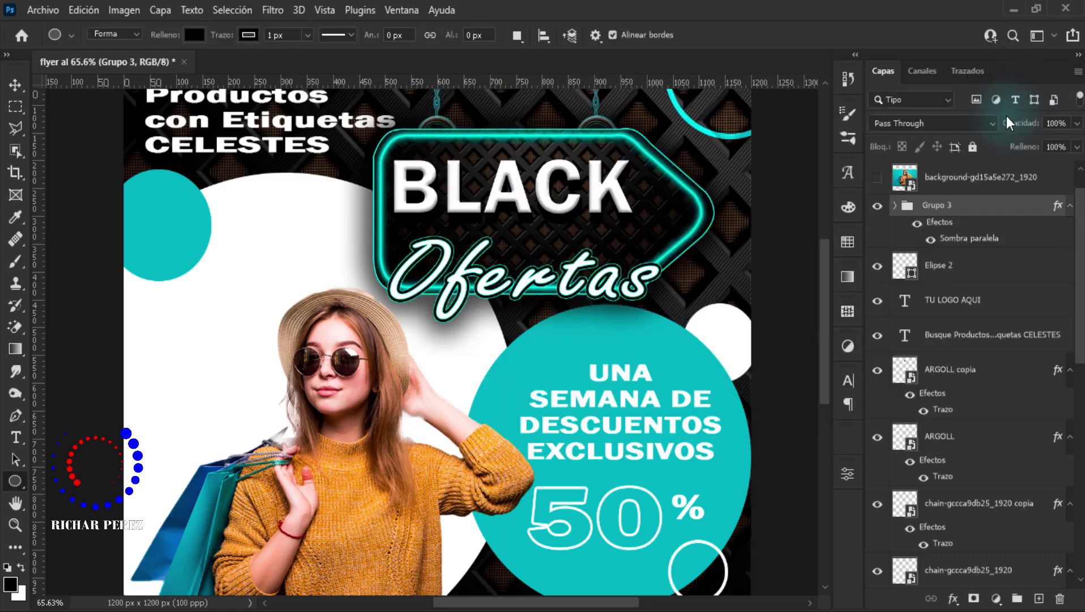
- Above the mujer layer, draw a thin black rectangle below the 50 in the teal circle
key("ctrl+0")
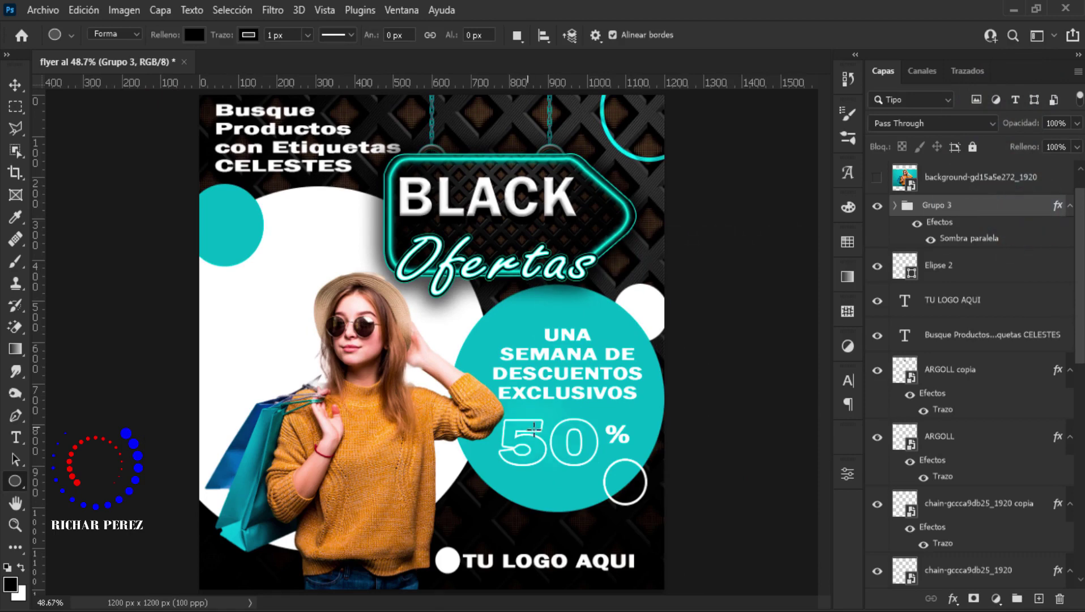
scroll(557, 470, "up", 2)
scroll(558, 470, "up", 3)
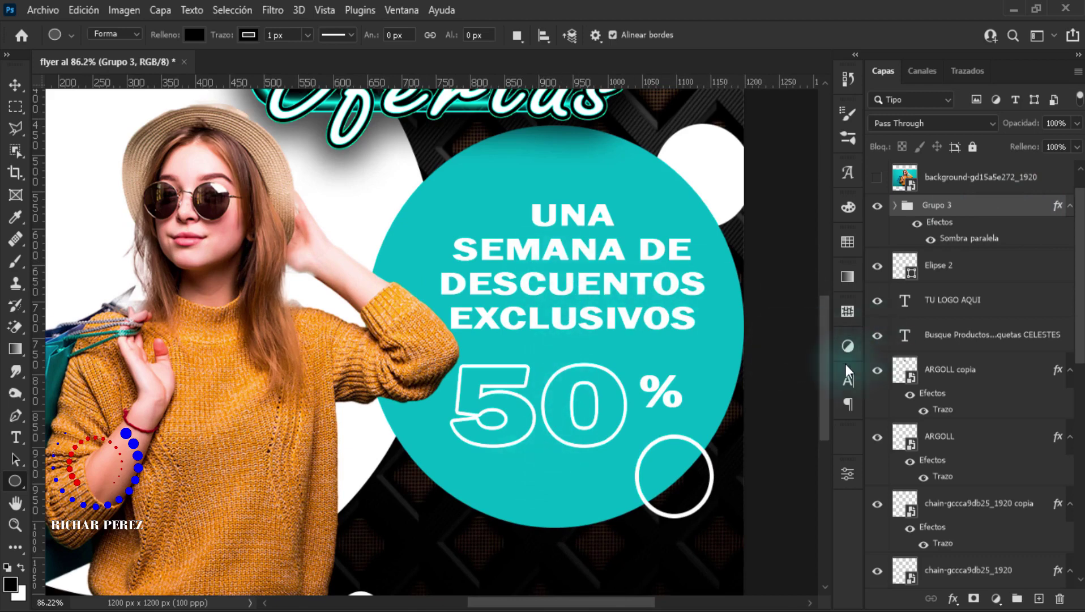
scroll(954, 470, "up", 1)
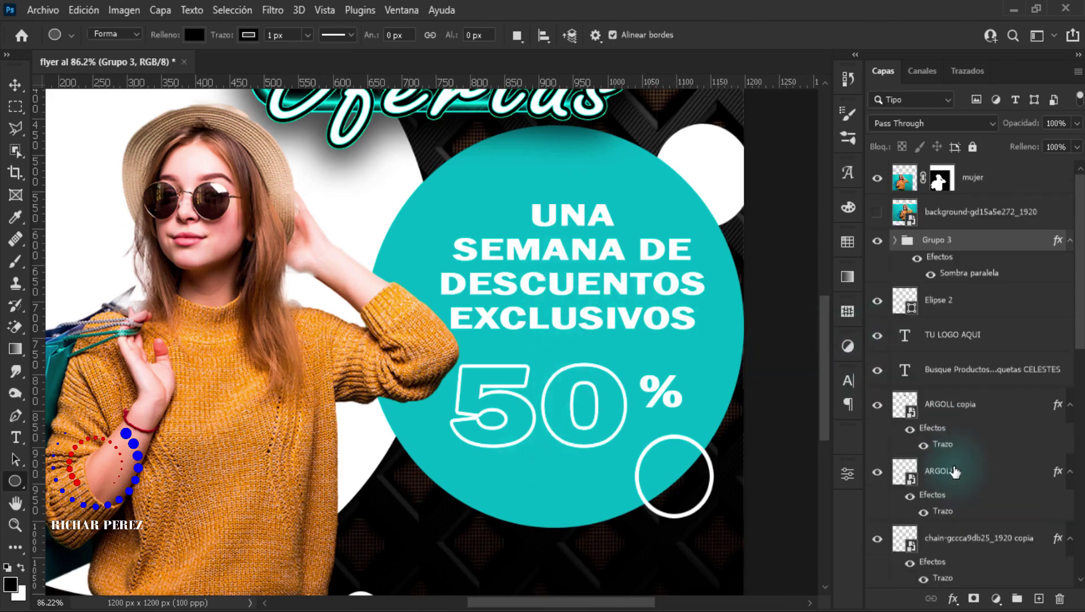
left_click(995, 181)
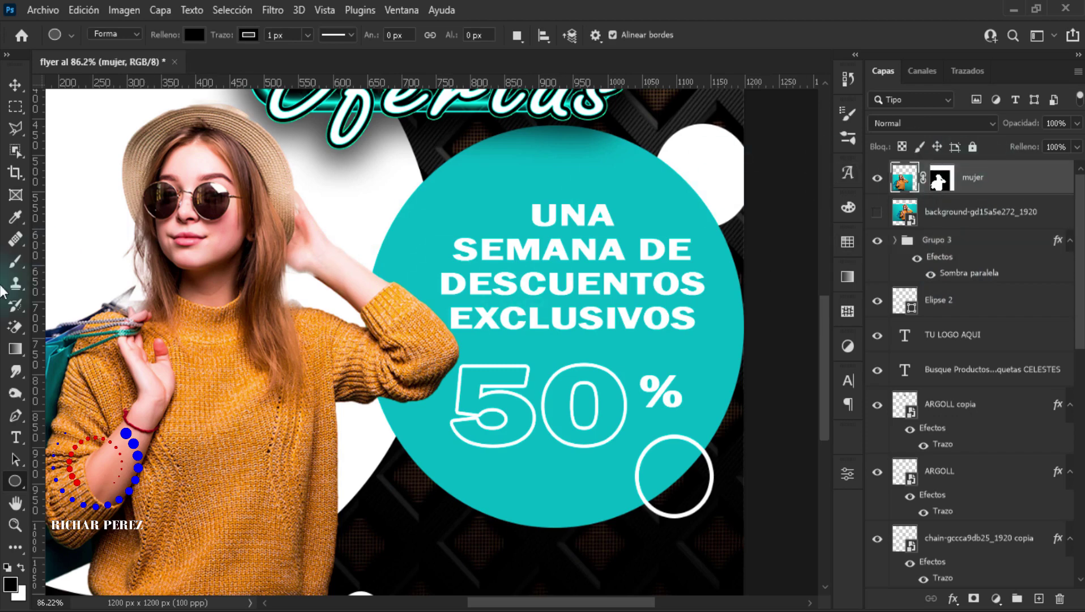
right_click(13, 481)
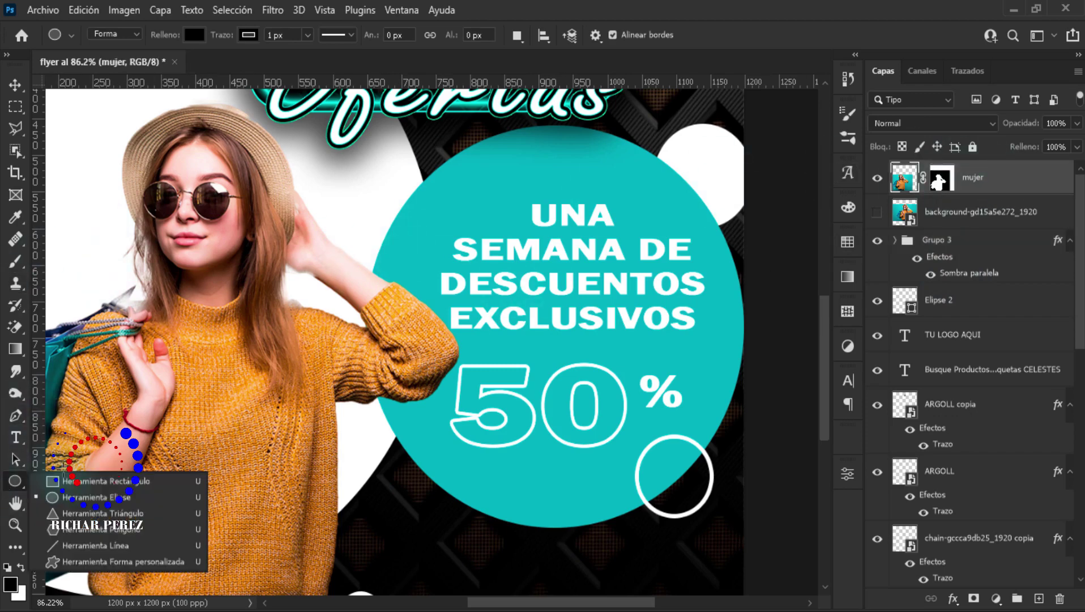
left_click(102, 480)
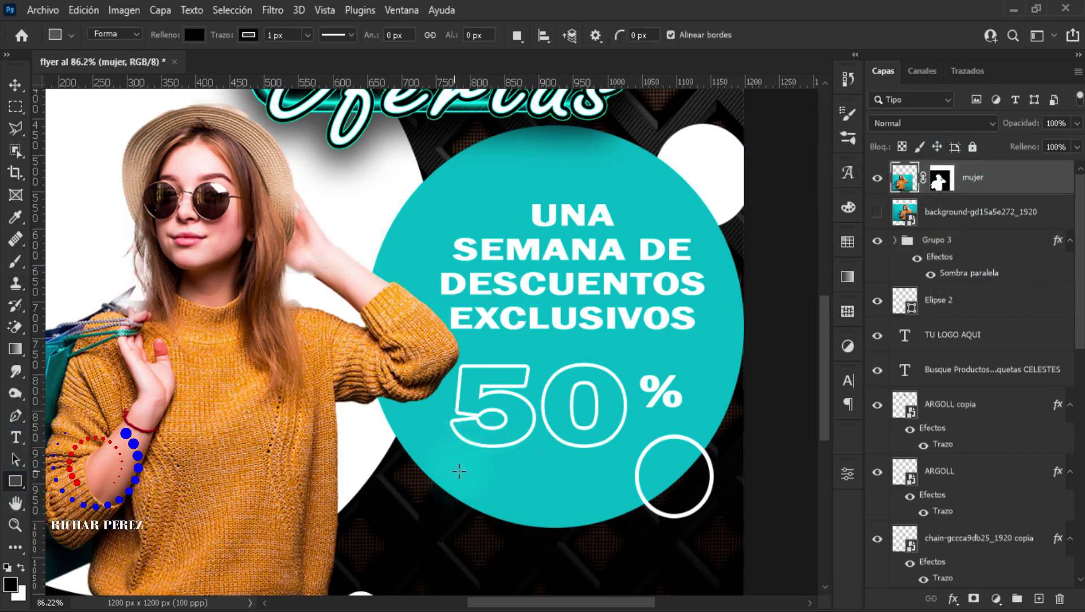
left_click_drag(466, 464, 623, 487)
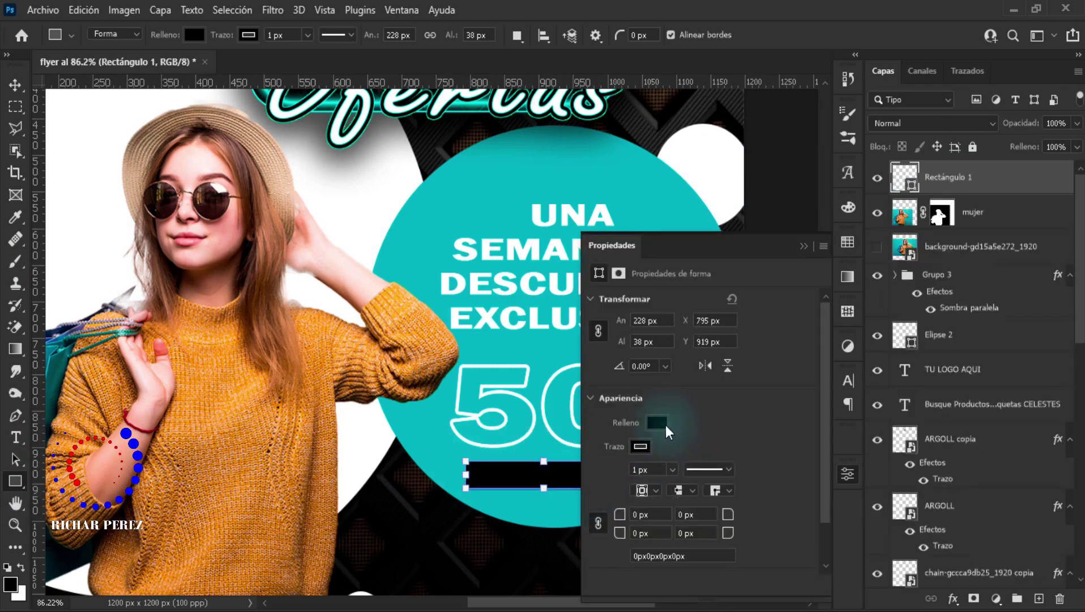
- Round the bar's corners to 19 px and add a new empty layer above it
left_click(633, 513)
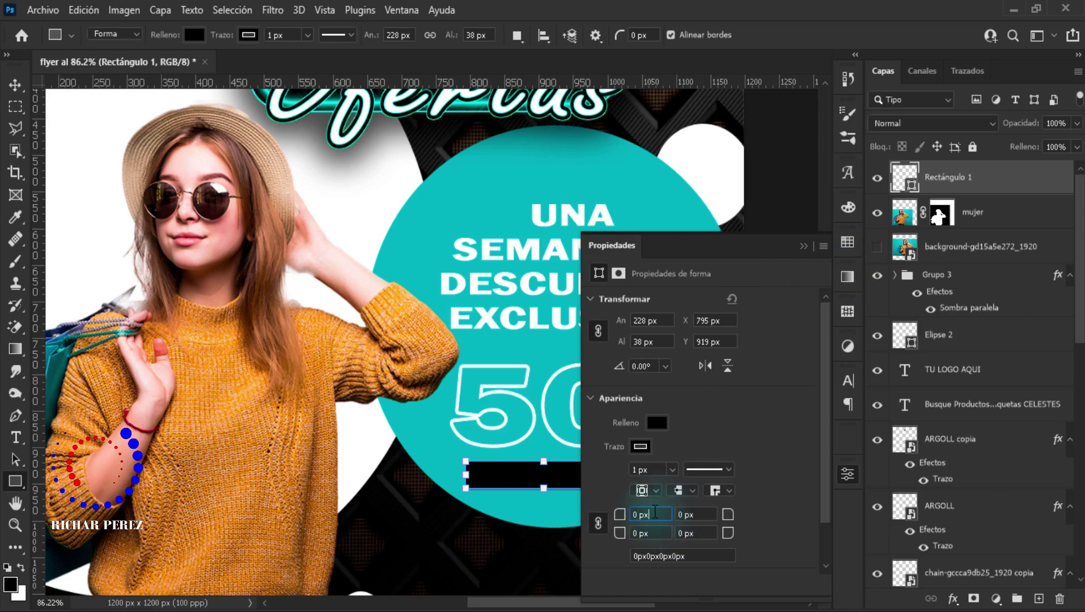
type("19")
key("Return")
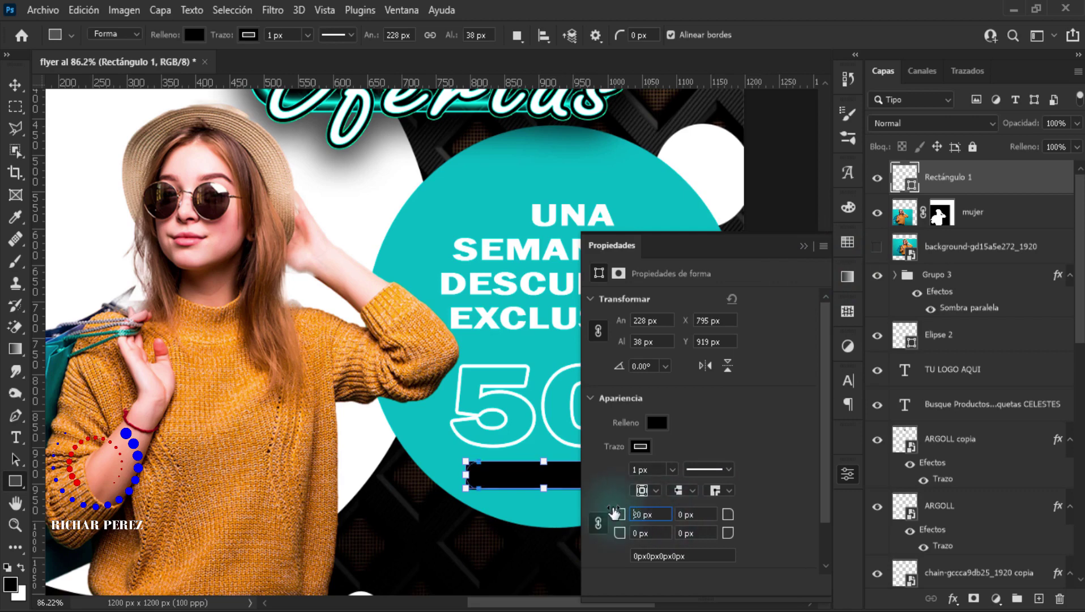
left_click(805, 246)
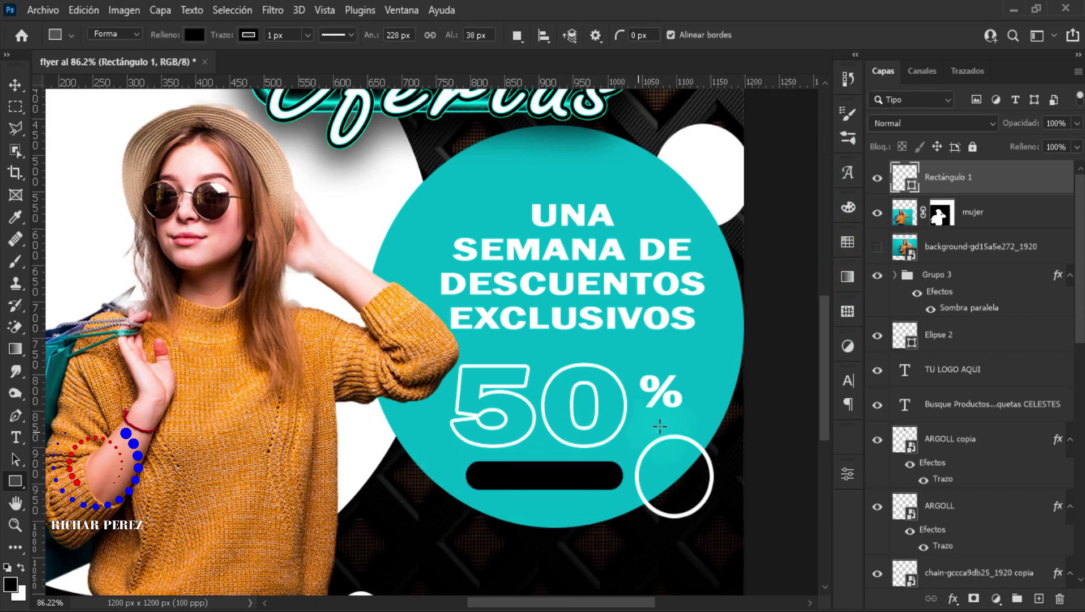
left_click(1038, 598)
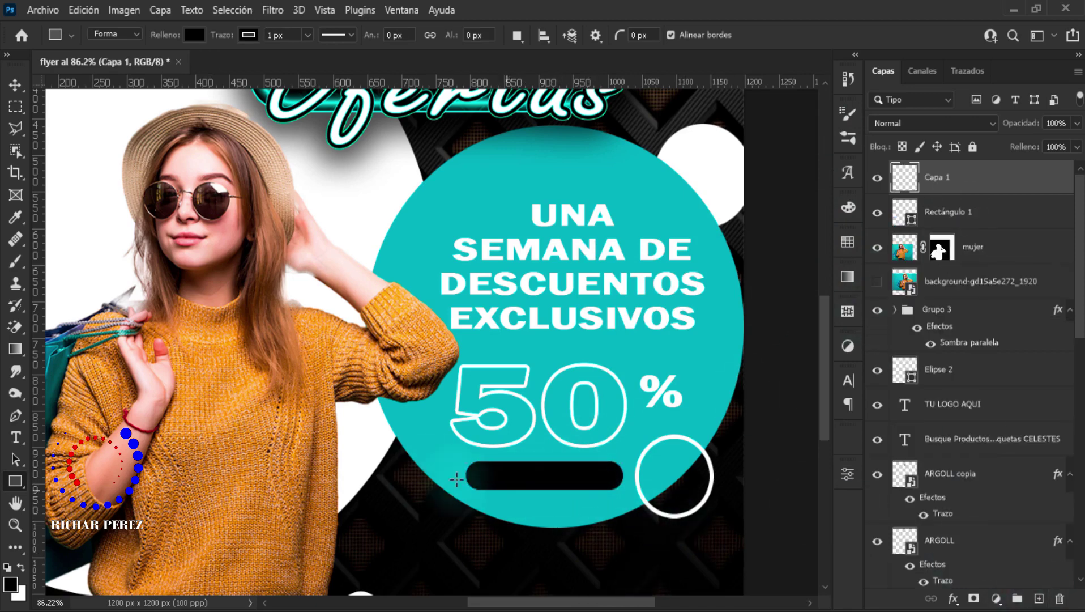
- Add white text 'STOCK LIMITADO' below the black bar
key("t")
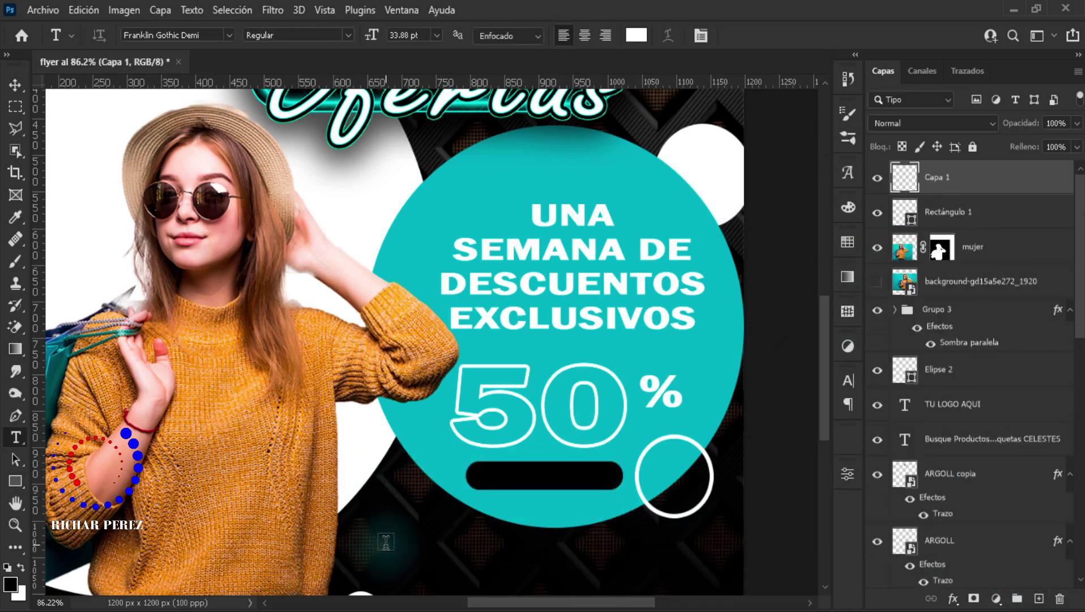
left_click(388, 542)
type("ST")
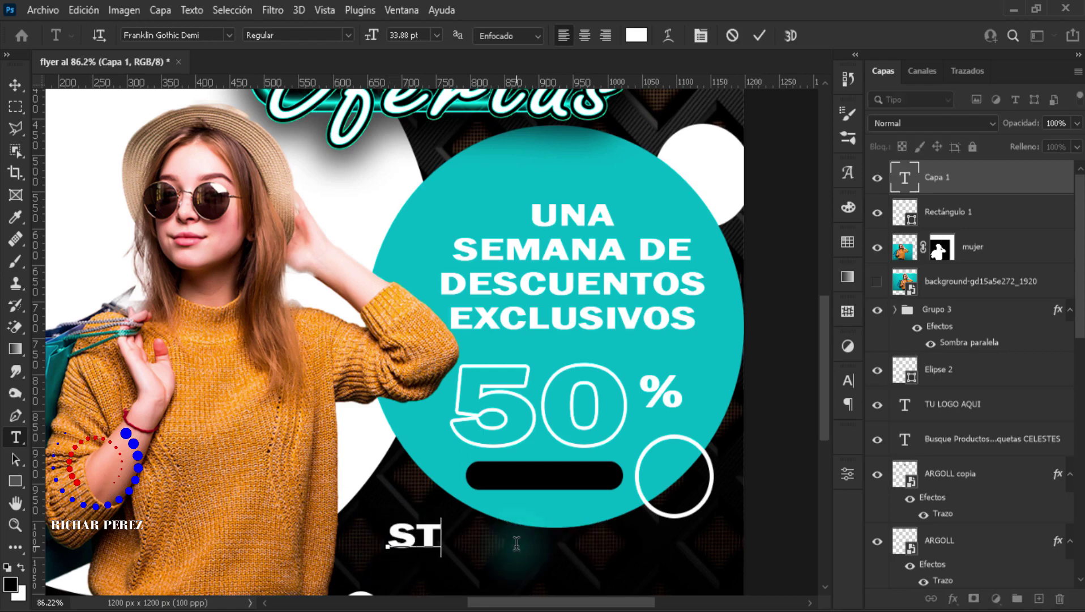
type("OCK")
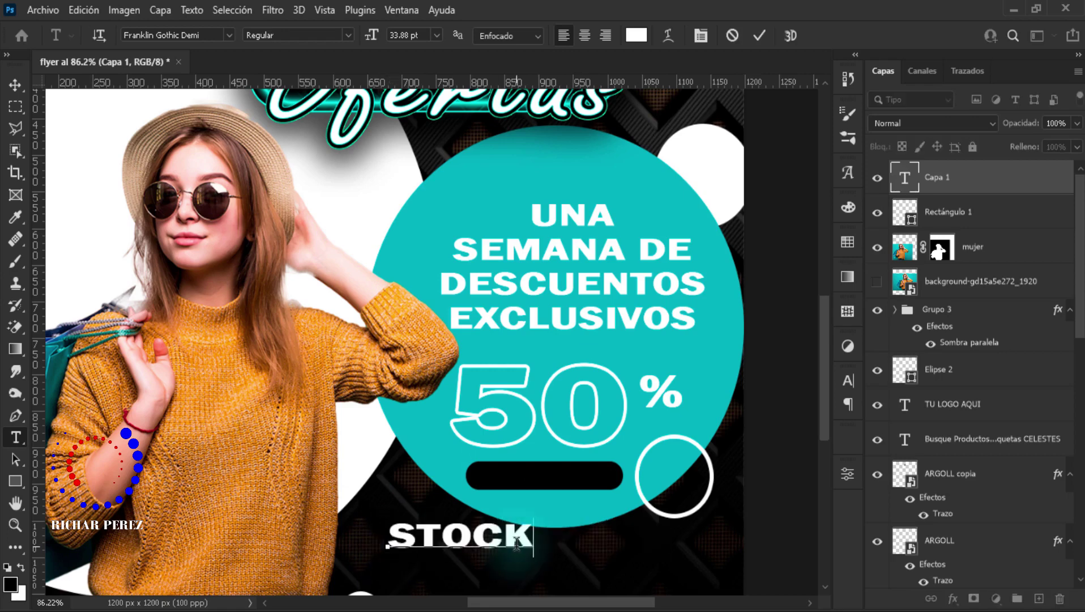
type(" LI")
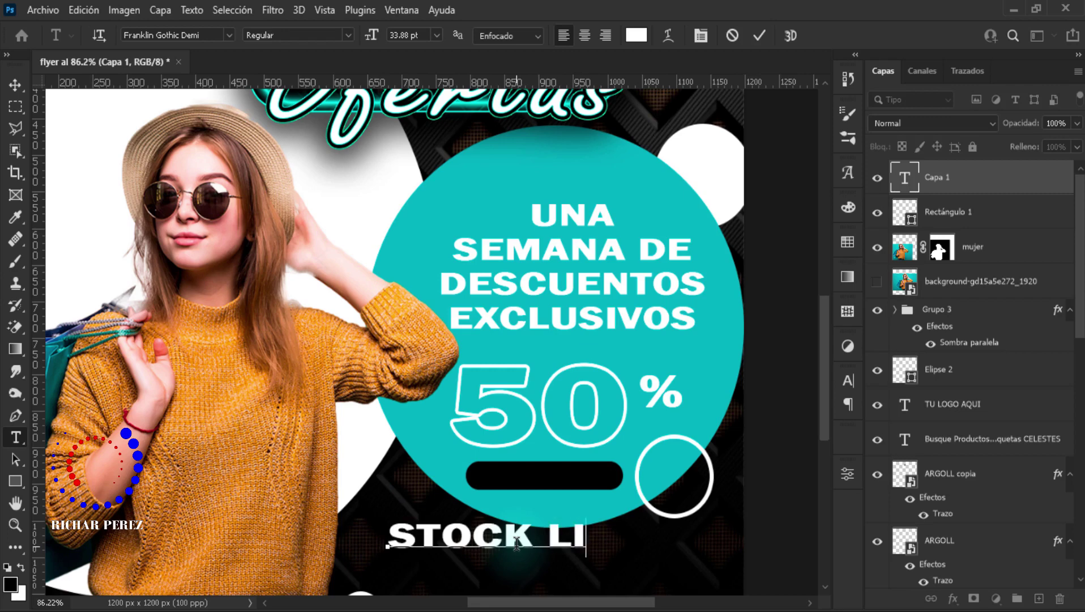
type("MITAD")
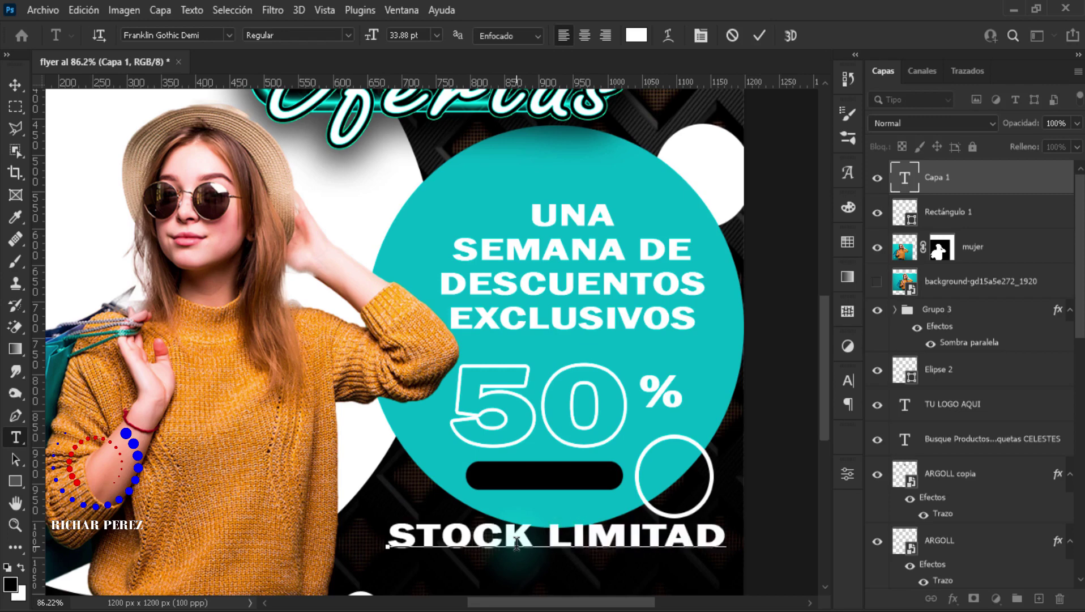
type("O")
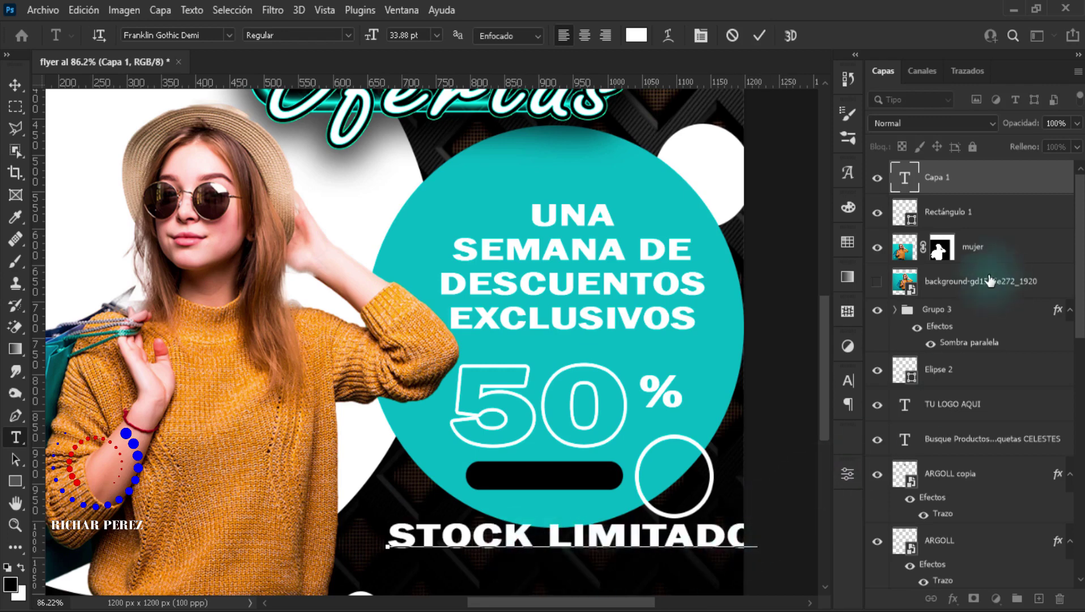
left_click(970, 184)
- Scale the STOCK LIMITADO text down to about 52% and place it on the black bar
key("ctrl+t")
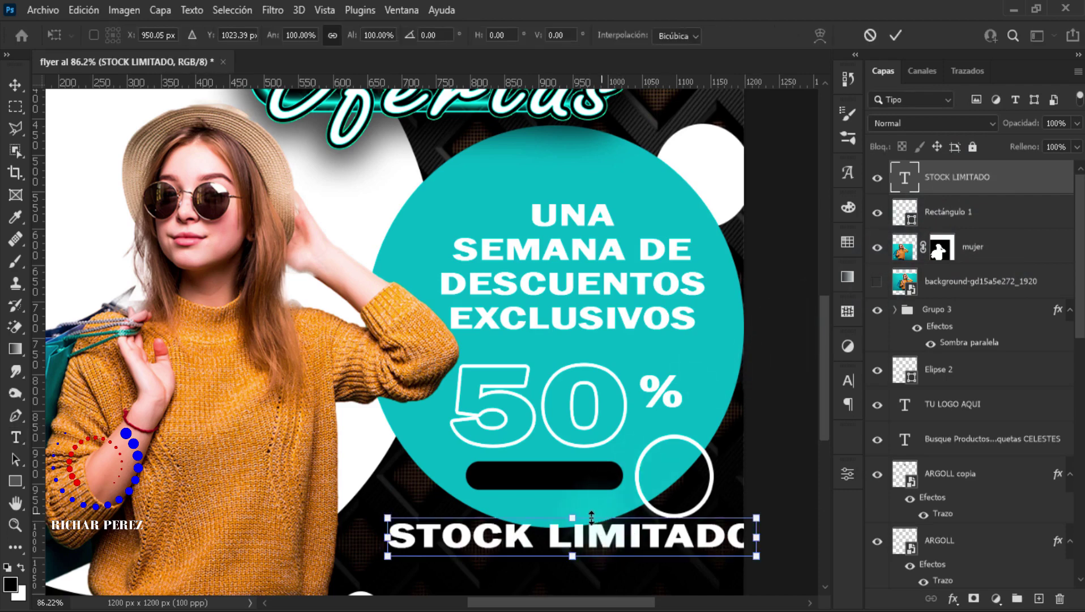
mouse_move(573, 522)
left_mouse_down()
mouse_move(573, 536)
mouse_move(595, 476)
left_mouse_up()
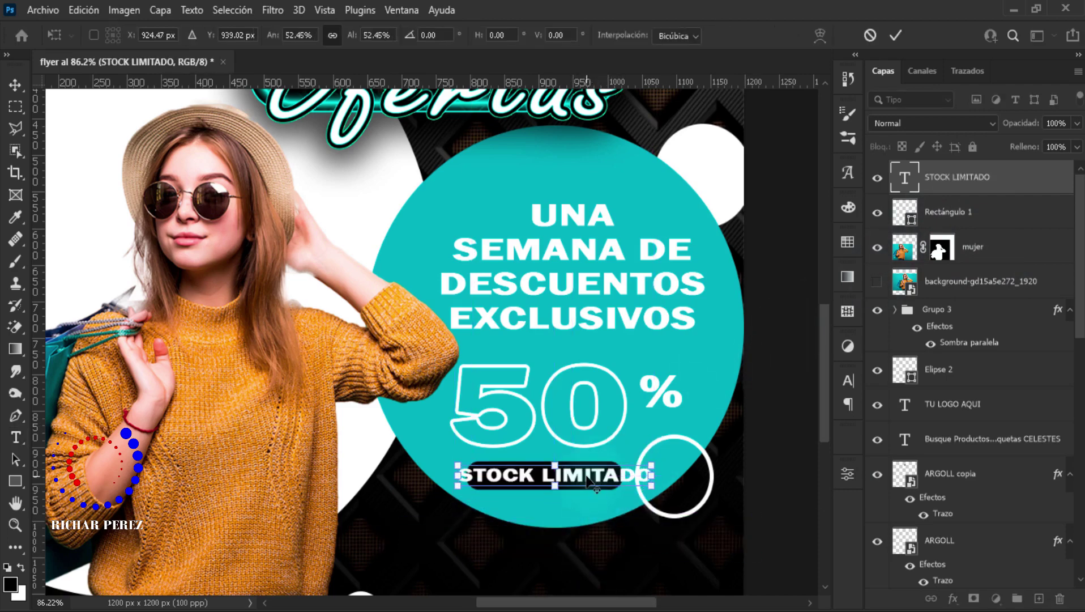
scroll(591, 479, "up", 2)
scroll(587, 479, "up", 1)
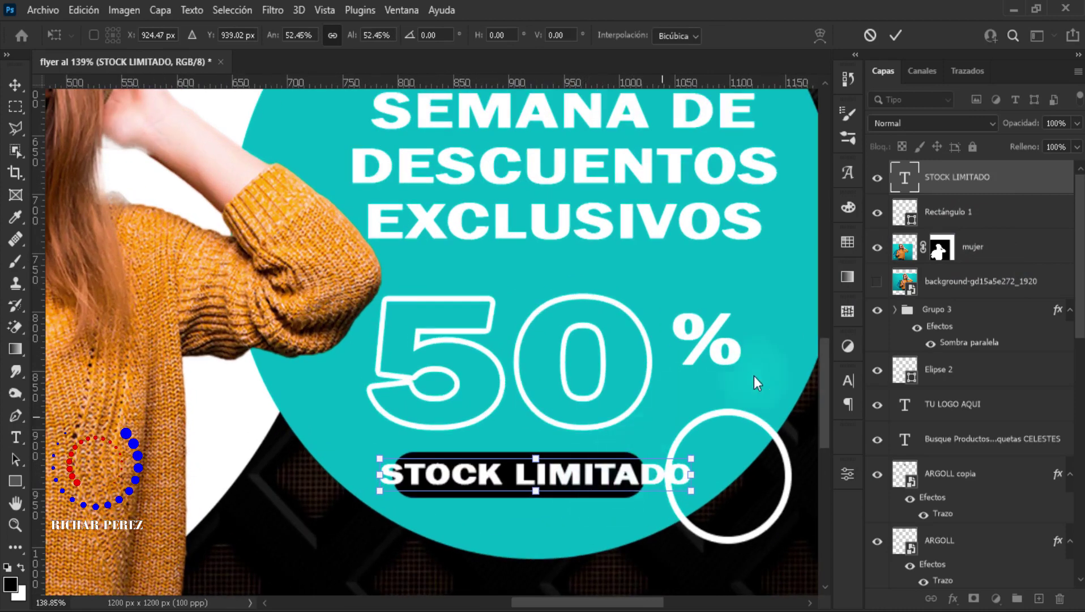
key("alt+space")
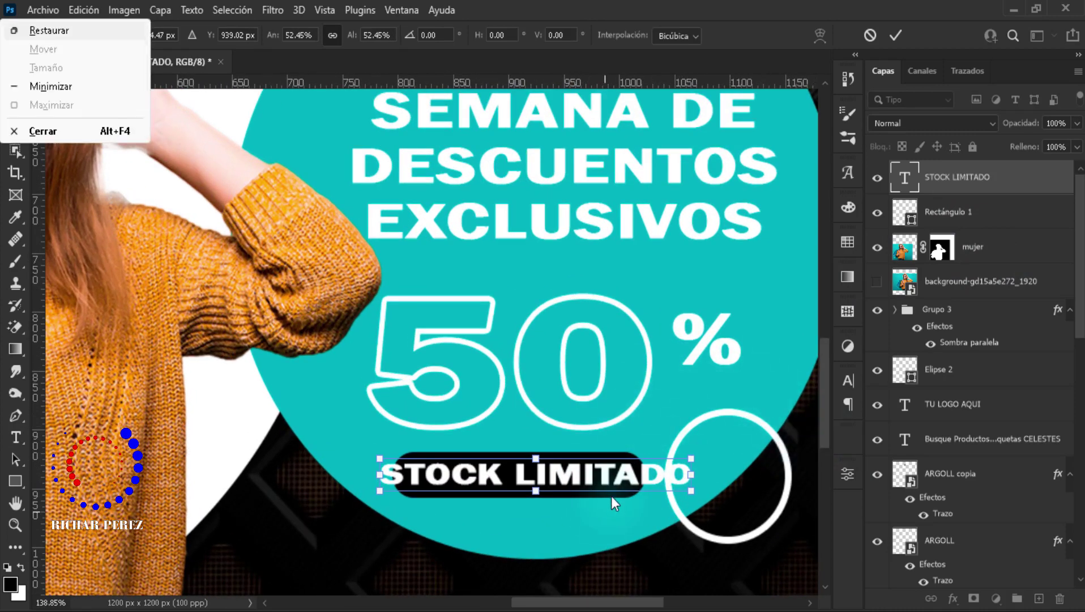
key("Escape")
key("Return")
key("t")
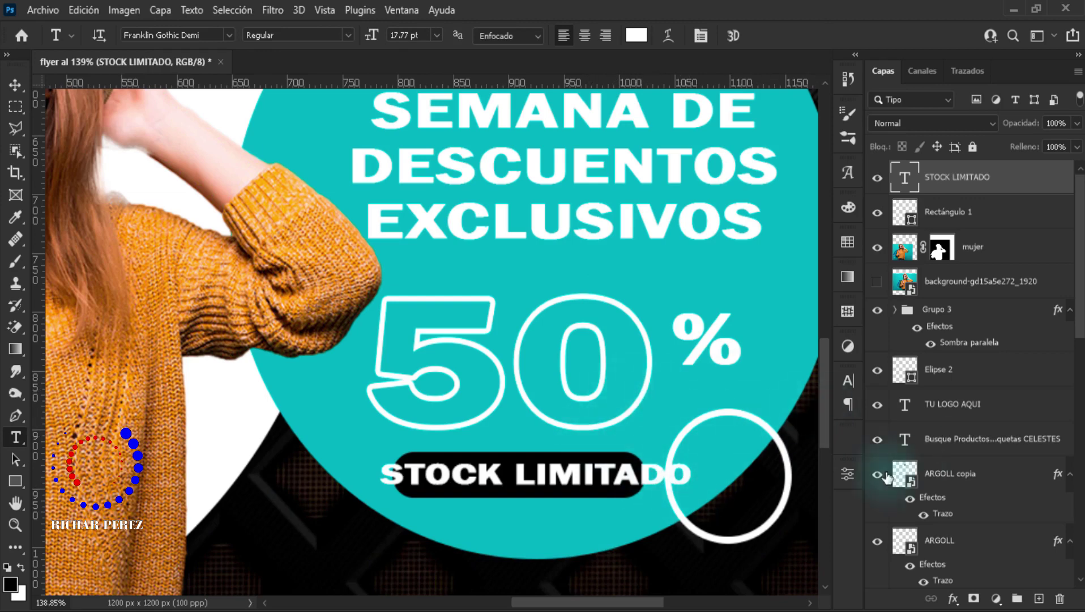
- Move the 50 and % layers together higher inside the circle
scroll(957, 492, "down", 3)
scroll(957, 493, "down", 5)
scroll(956, 491, "down", 3)
scroll(956, 490, "down", 3)
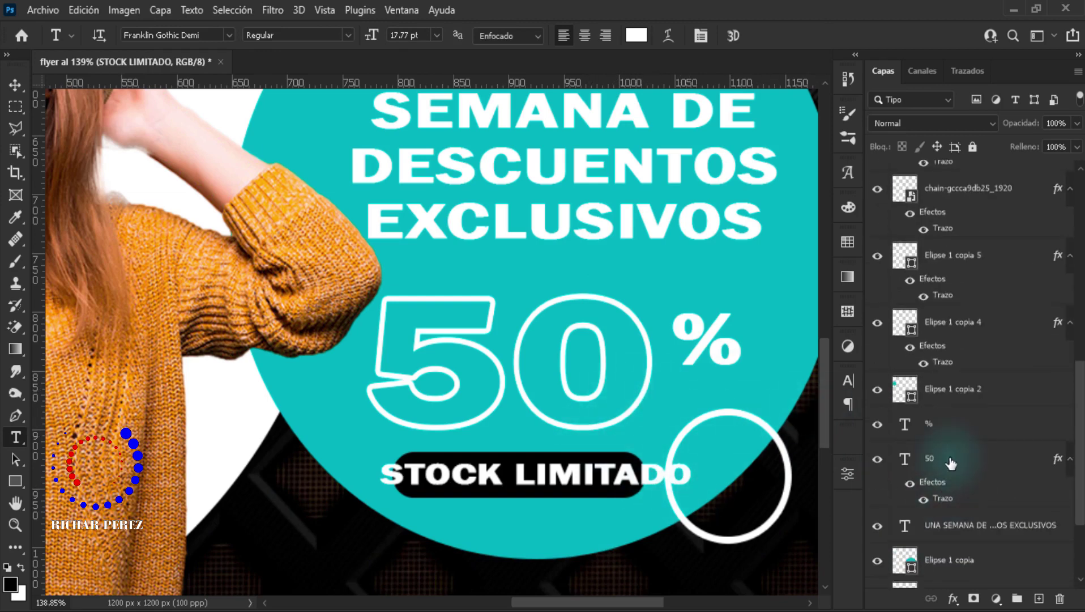
left_click(953, 465)
left_click(929, 424, "shift")
key("ctrl+t")
left_click_drag(642, 356, 648, 323)
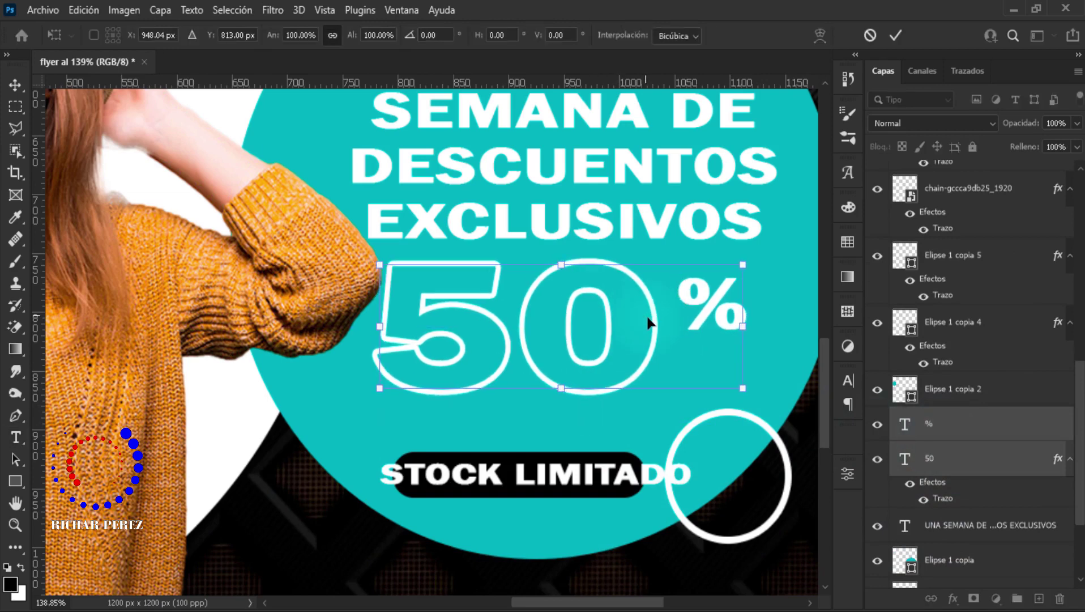
key("Return")
- Widen the black bar on both sides so it covers the whole STOCK LIMITADO text
scroll(966, 387, "up", 2)
scroll(978, 436, "up", 8)
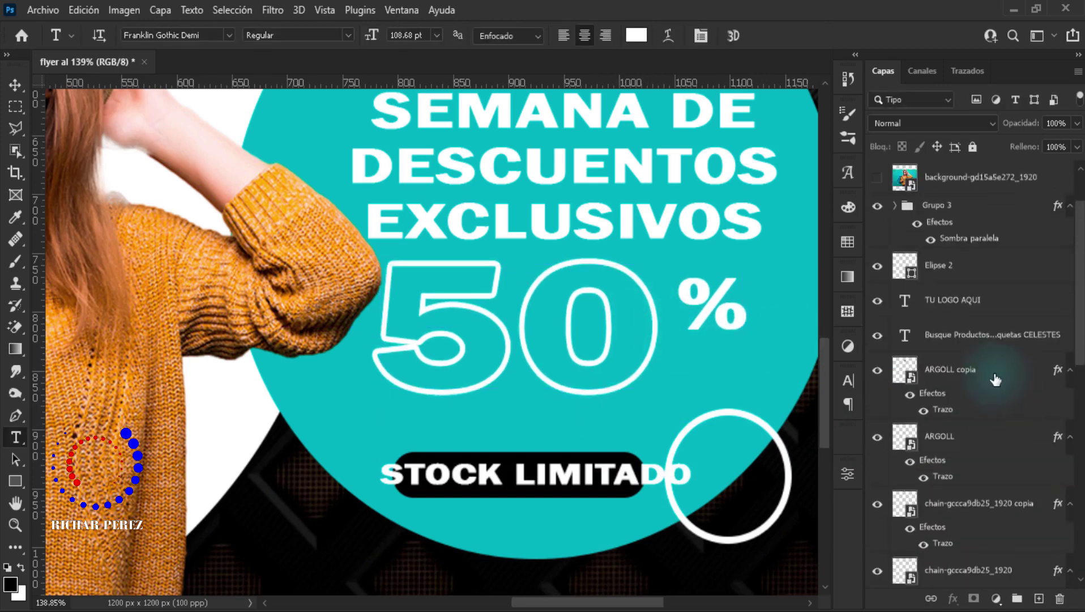
scroll(993, 380, "up", 3)
left_click(974, 212)
left_click(975, 173)
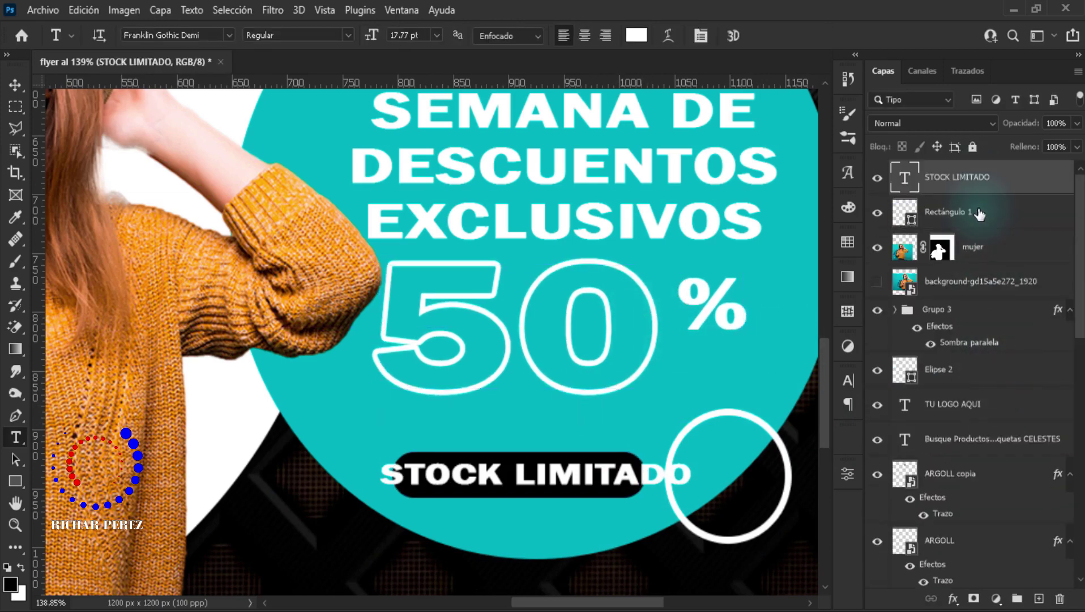
left_click(980, 205)
key("ctrl+t")
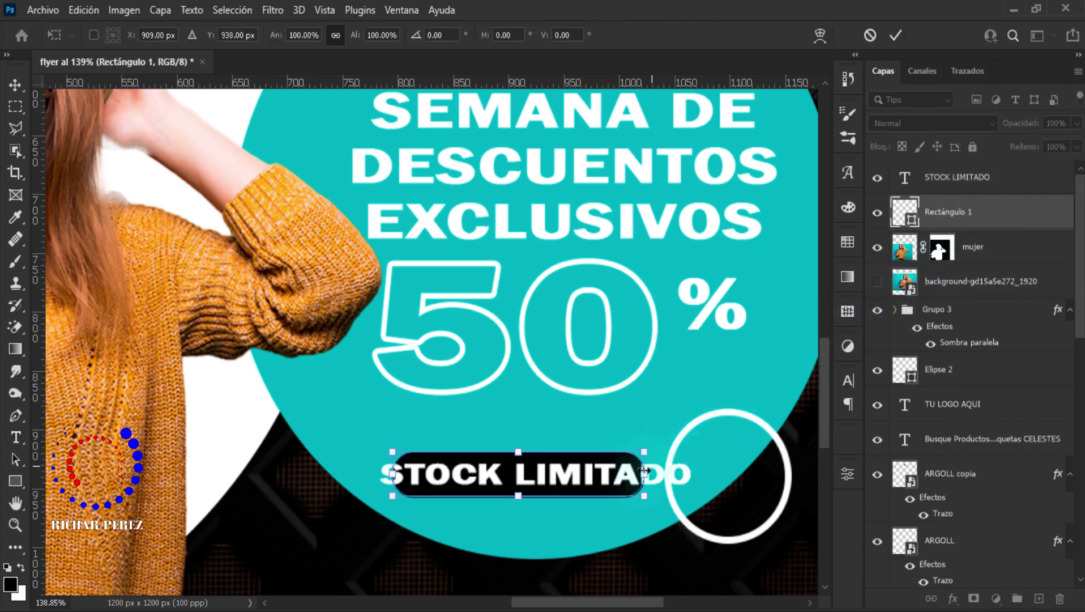
left_click_drag(644, 473, 704, 474)
left_click_drag(393, 473, 369, 473)
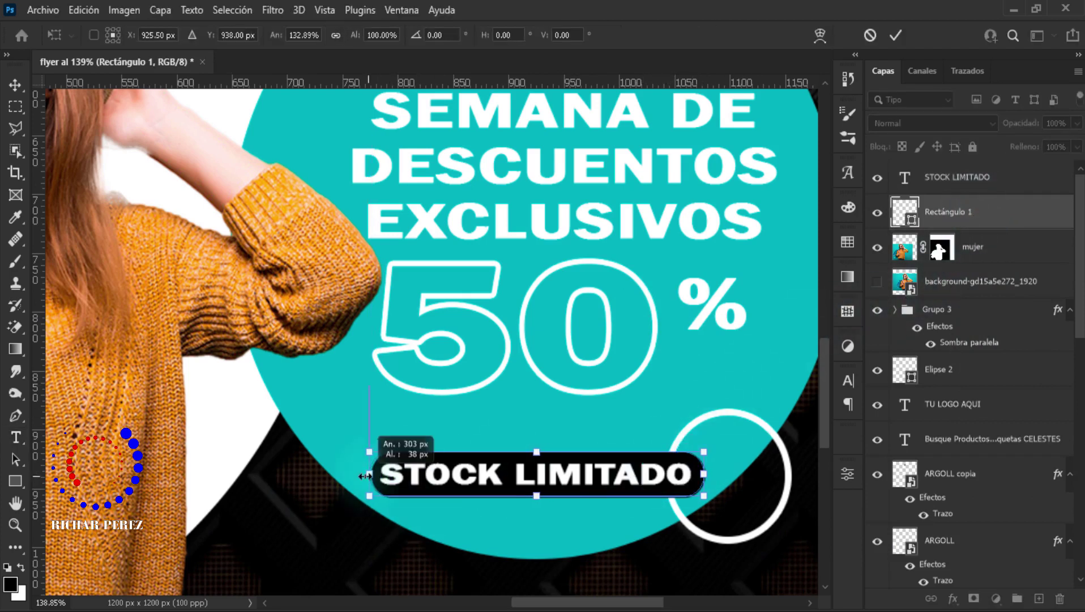
key("Return")
- Move the black bar and STOCK LIMITADO text up together, just under the 50%
left_click(974, 177, "shift")
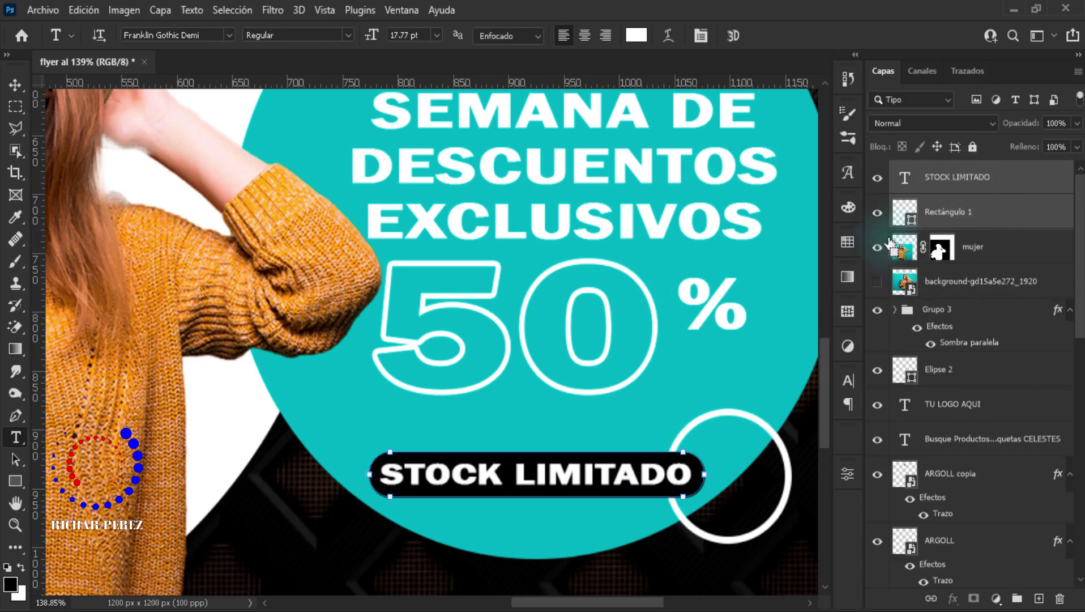
key("ctrl+t")
left_click_drag(584, 473, 579, 441)
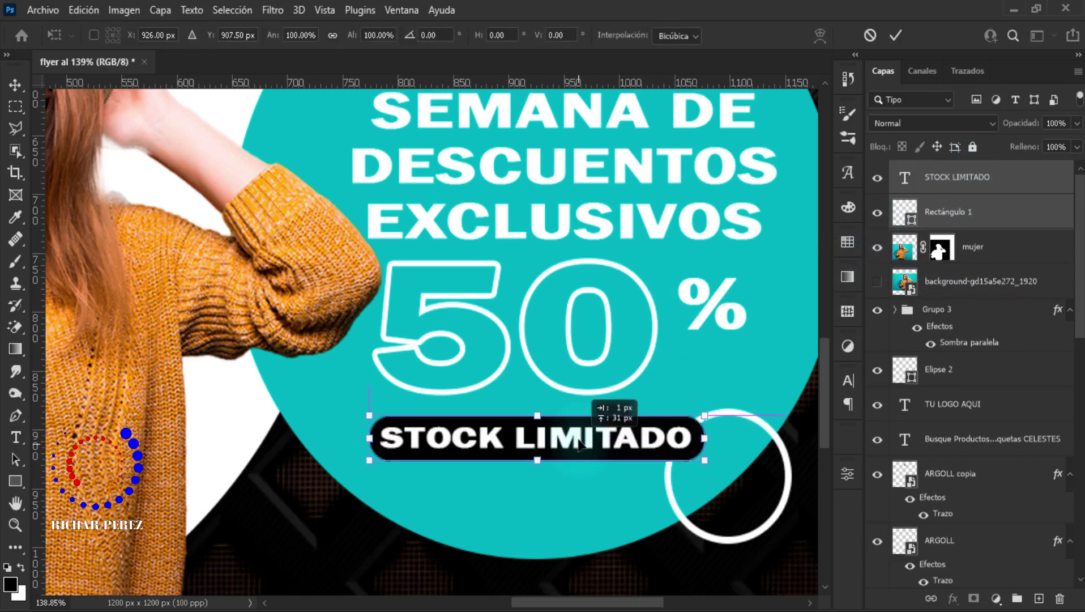
key("Return")
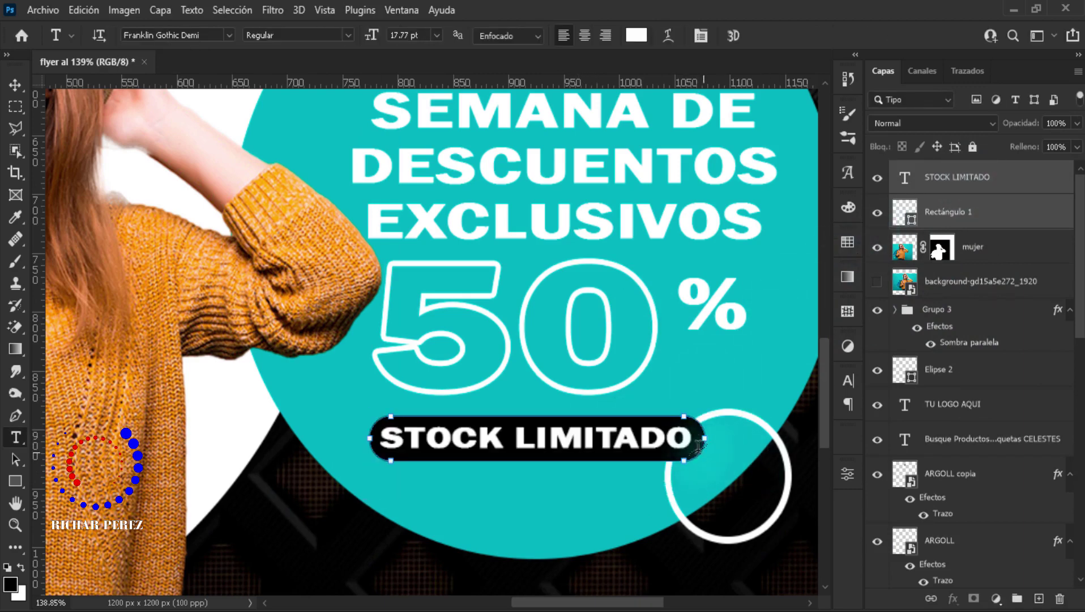
- Duplicate the white ring layer and nudge the ring right and down
key("ctrl+0")
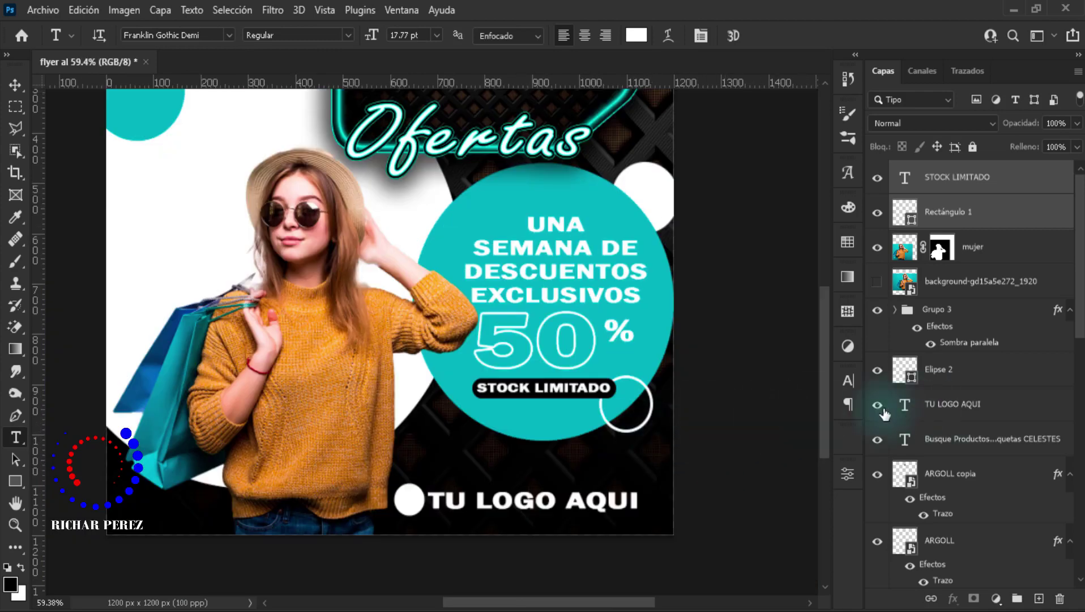
key("v")
scroll(779, 442, "down", 2)
scroll(969, 448, "down", 3)
scroll(966, 436, "down", 3)
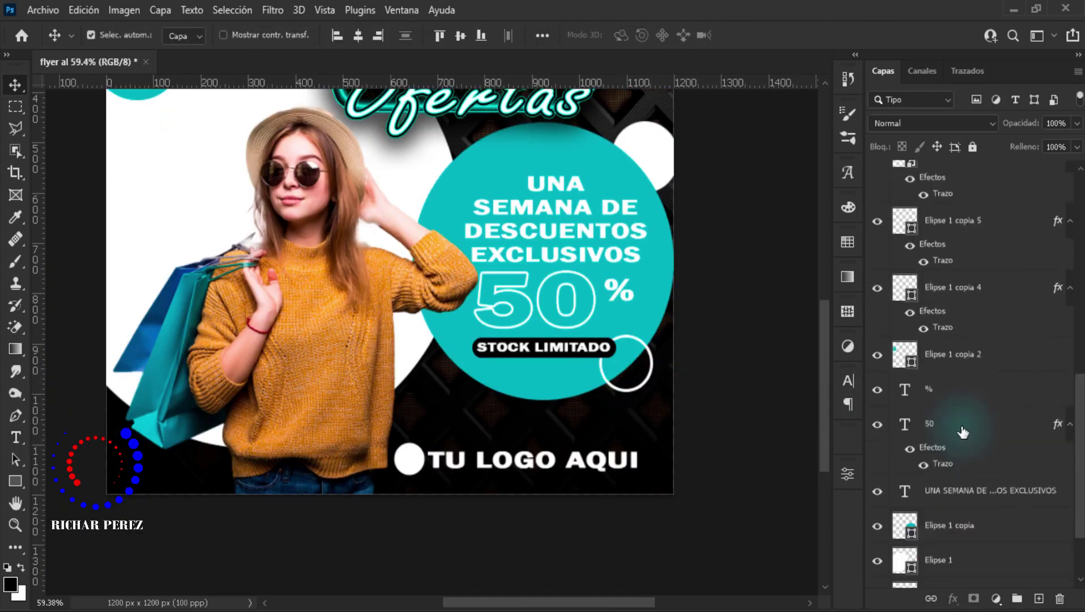
scroll(964, 430, "down", 3)
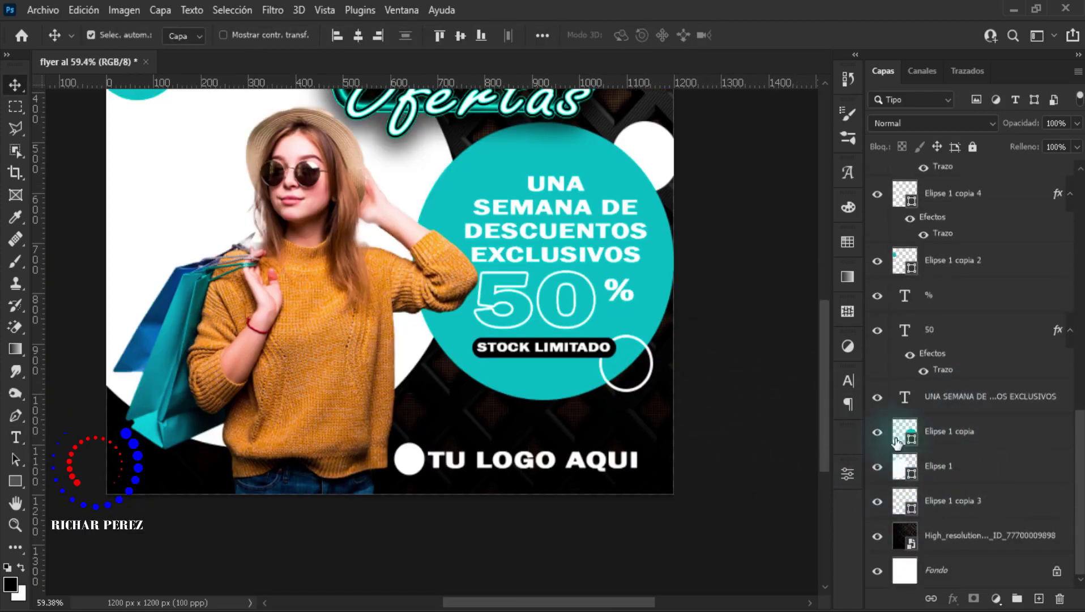
key("ctrl+j")
left_click(951, 262)
key("shift+Right")
key("shift+Right")
key("shift+Right")
key("shift+Down")
key("shift+Down")
key("shift+Down")
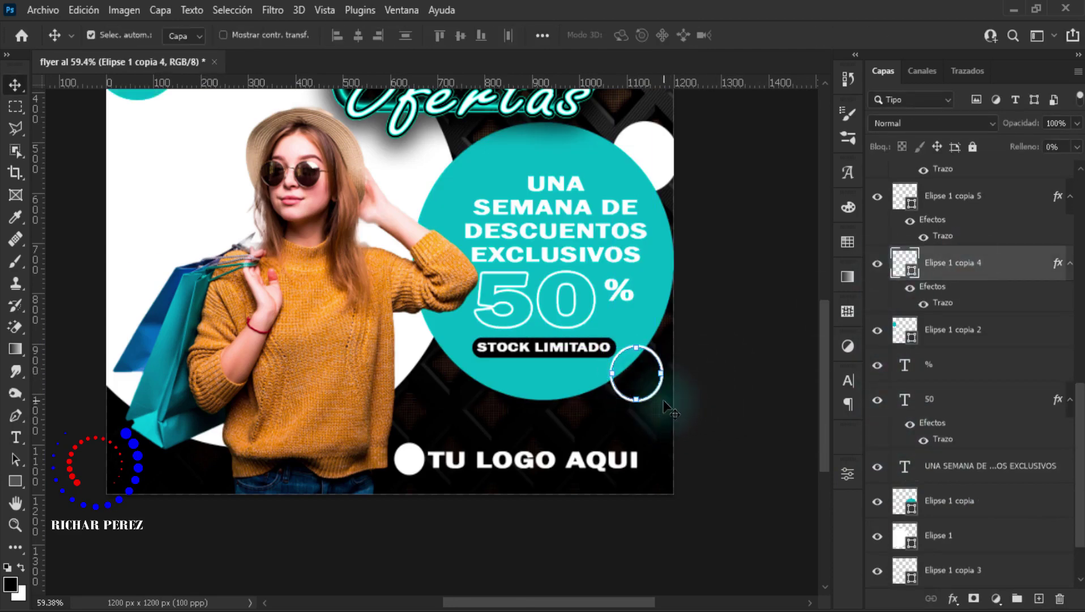
scroll(610, 471, "down", 2)
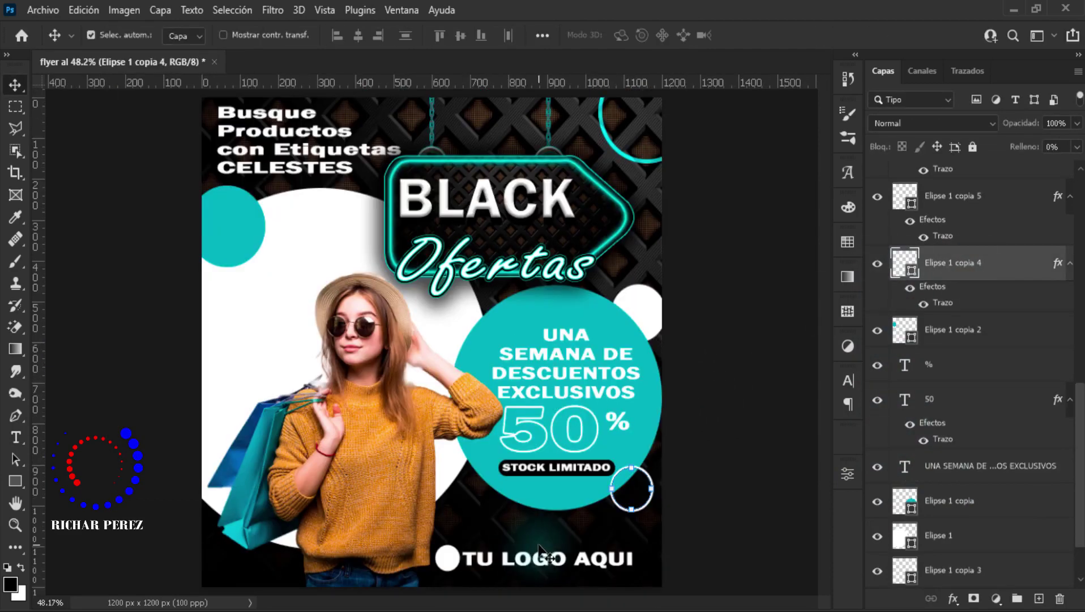